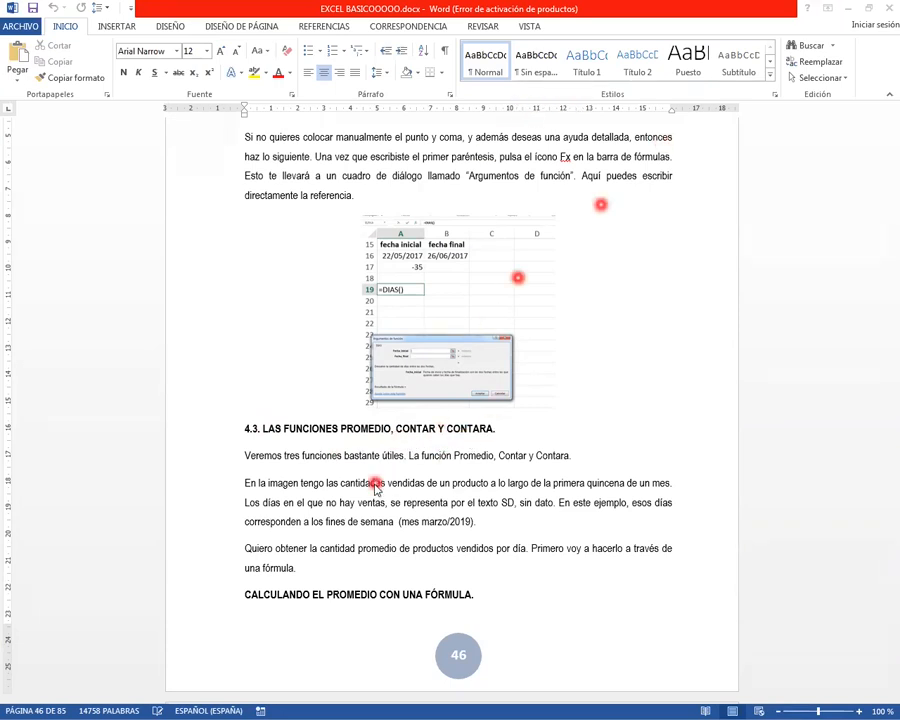
Switch from the Word document to the EXCEL BÁSICO workbook in Excel and select the first day's sales cell B3
click(858, 710)
click(858, 710)
click(858, 710)
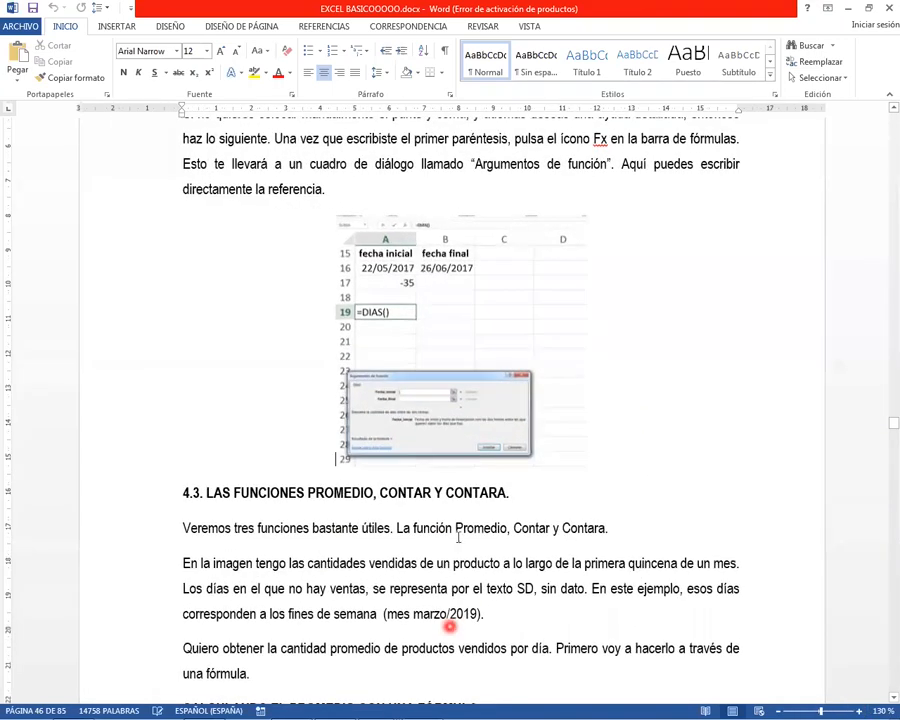
mouse_move(176, 703)
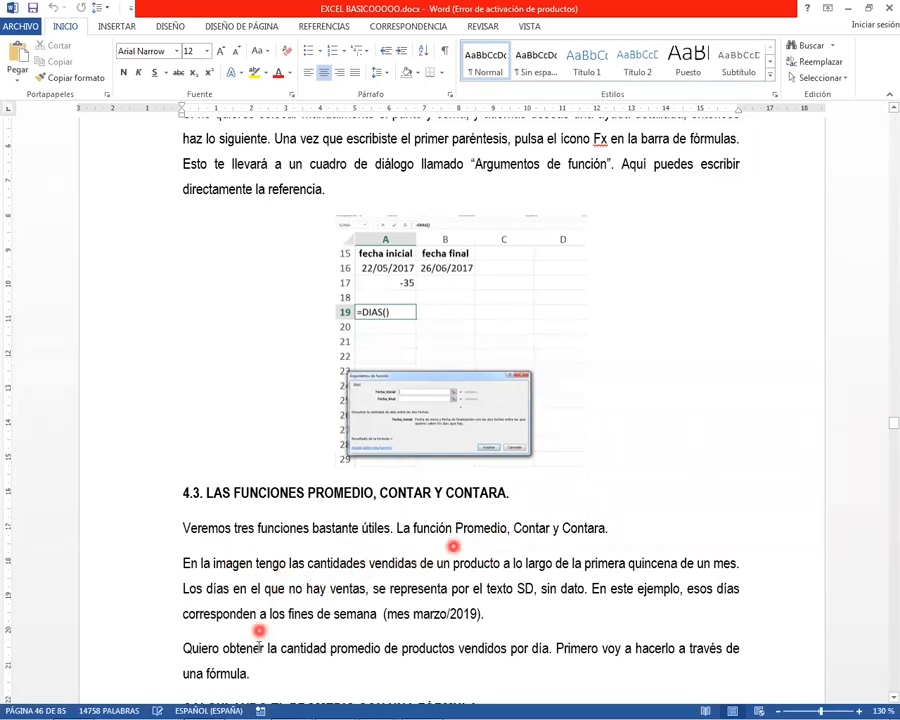
mouse_move(240, 714)
mouse_move(72, 706)
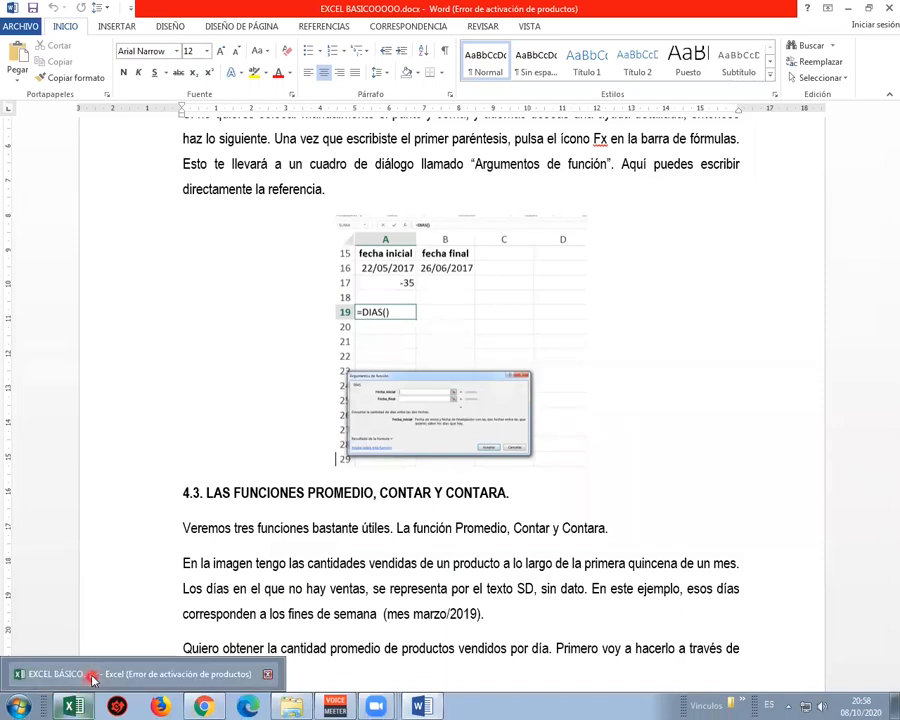
click(94, 672)
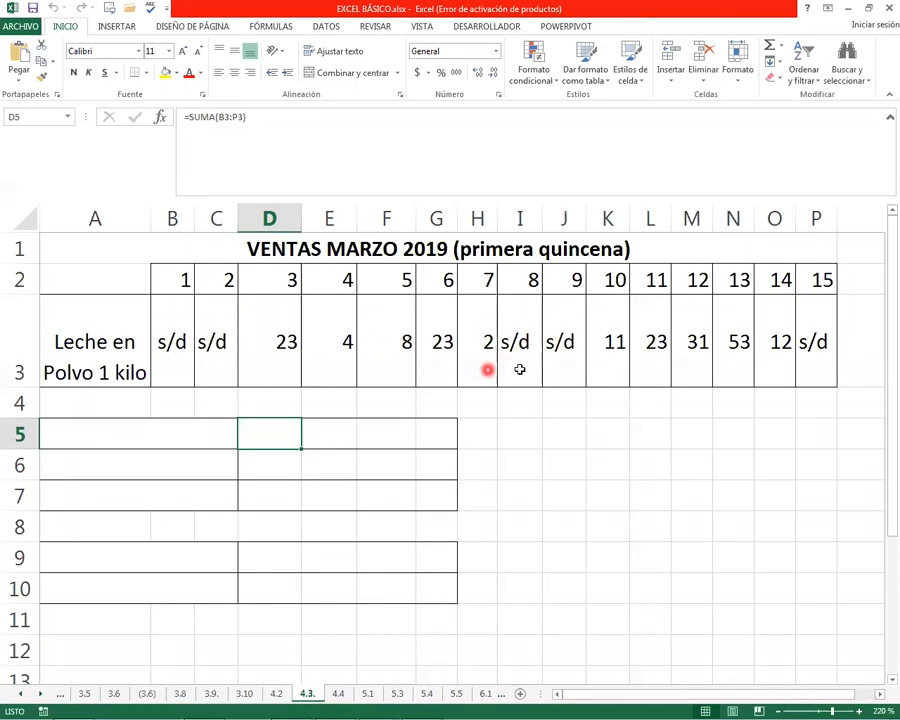
click(185, 340)
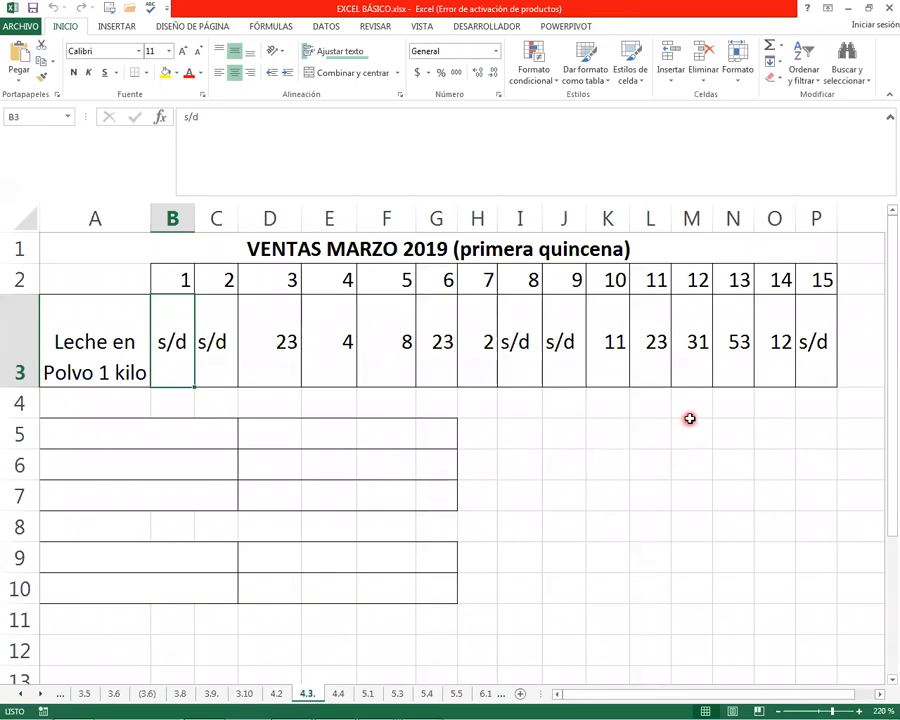
Set the font colour of the Cantidad Total label in A5 to automatic
click(90, 431)
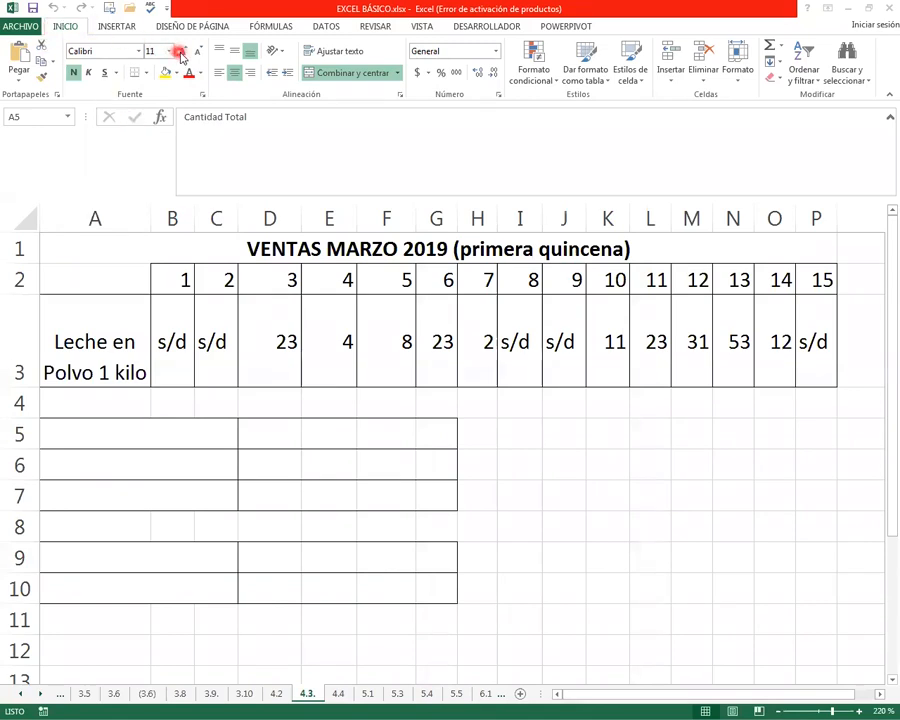
click(195, 76)
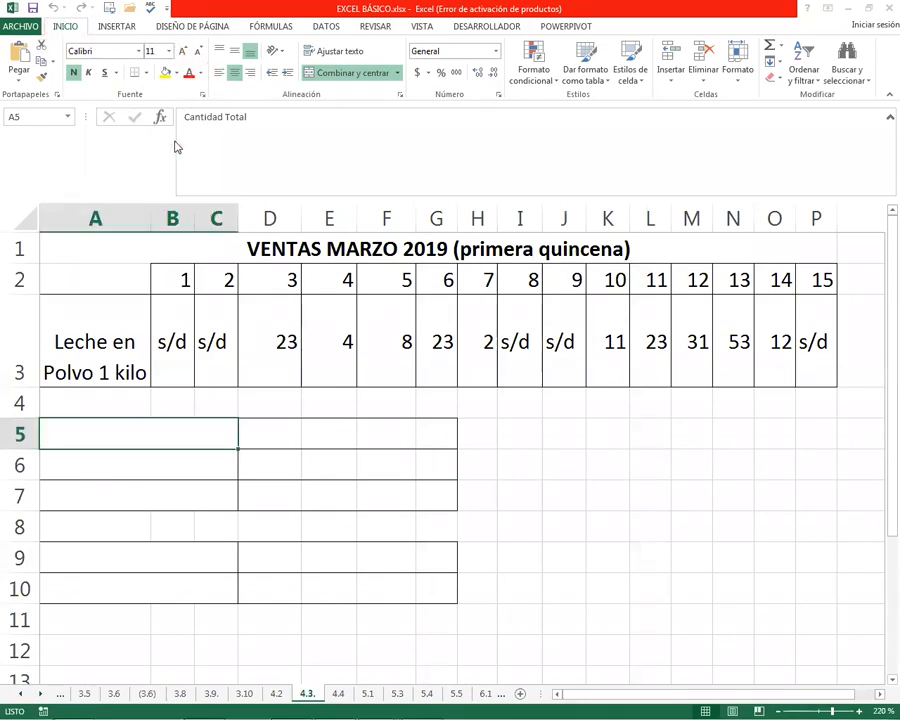
click(200, 73)
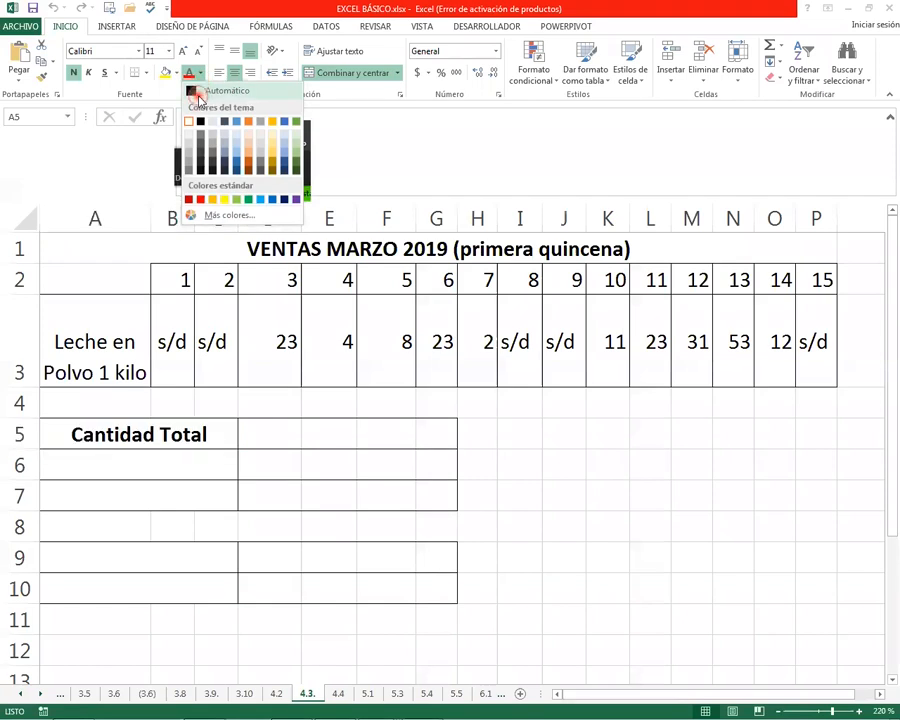
click(197, 93)
Set the font colour of the total in cell D5 to automatic
click(262, 428)
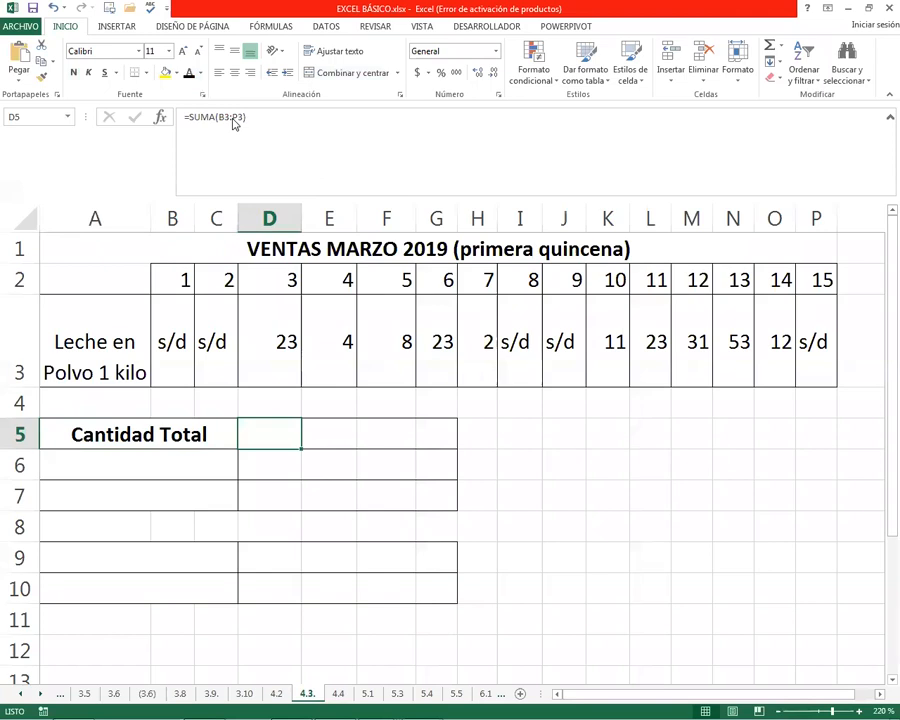
text(=SUM)
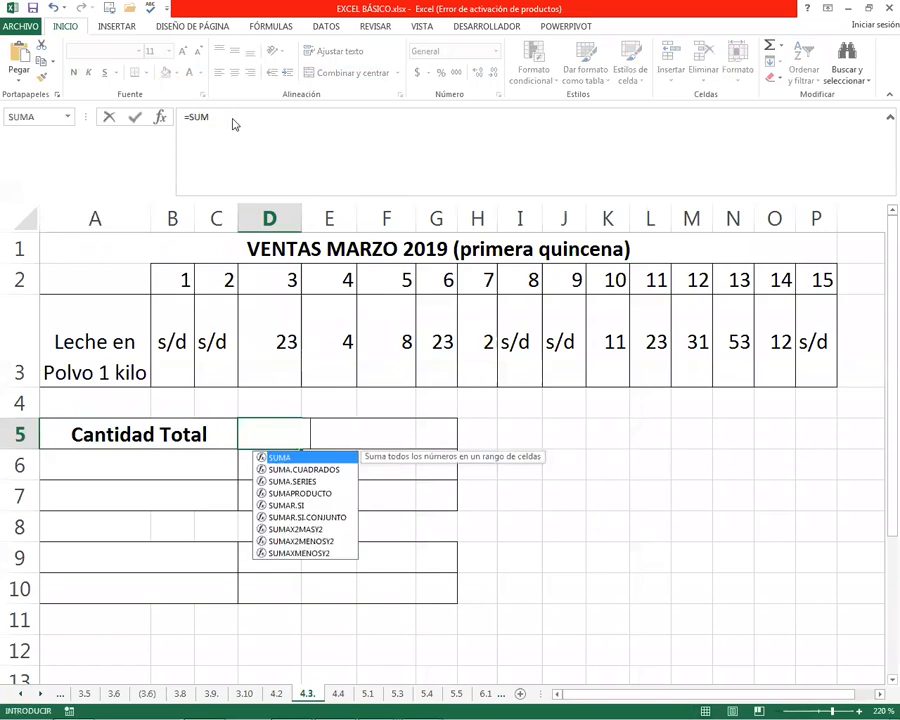
key(Tab)
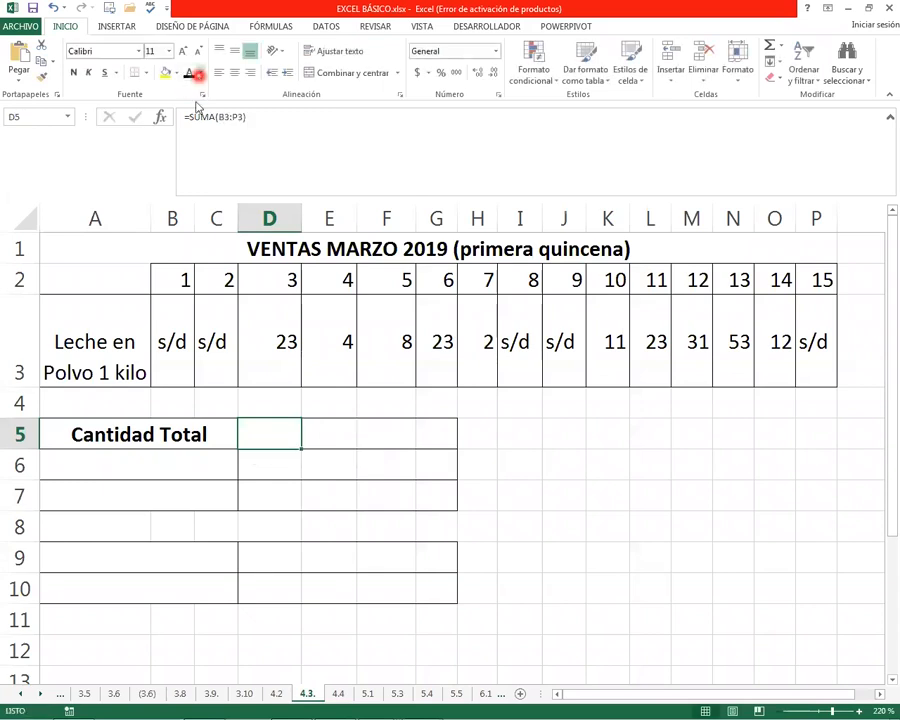
click(198, 74)
click(194, 95)
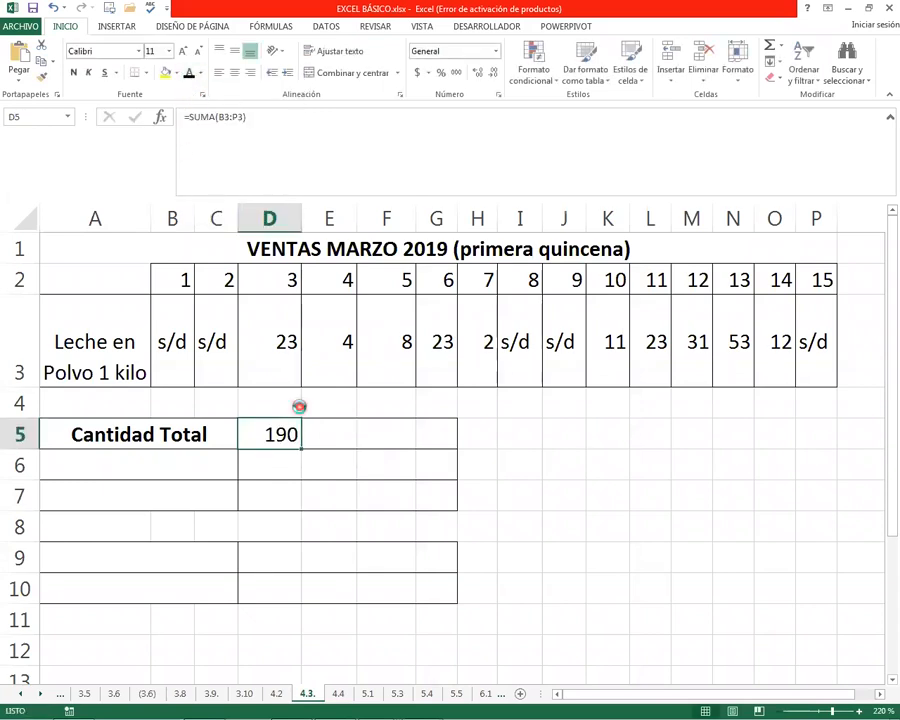
Clear D5 and enter the formula =SUMA(B3:P3) to total the sales of all fifteen days
key(Delete)
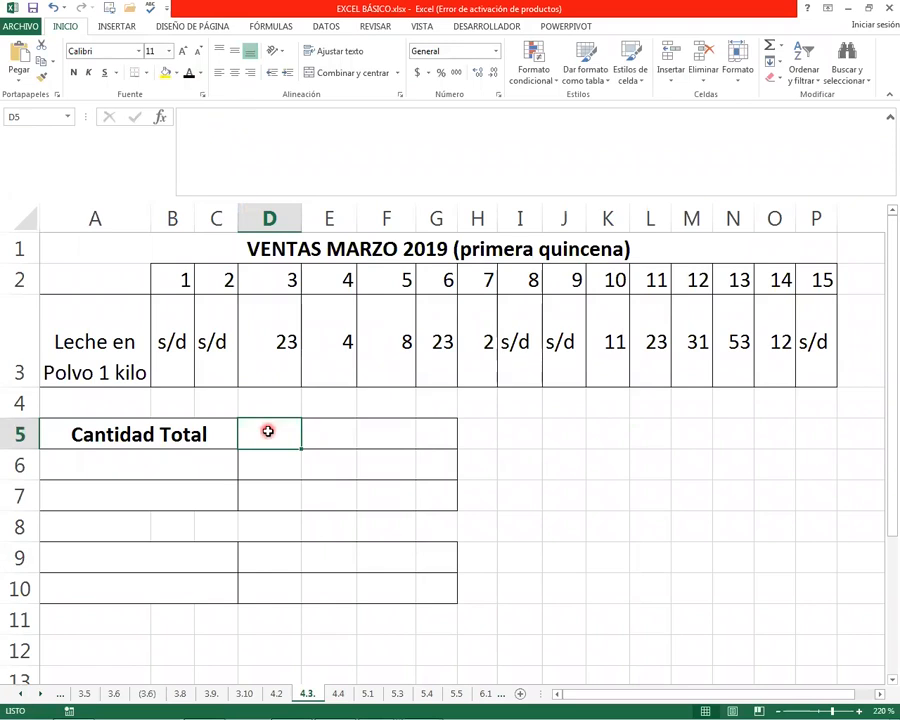
text(=SUM)
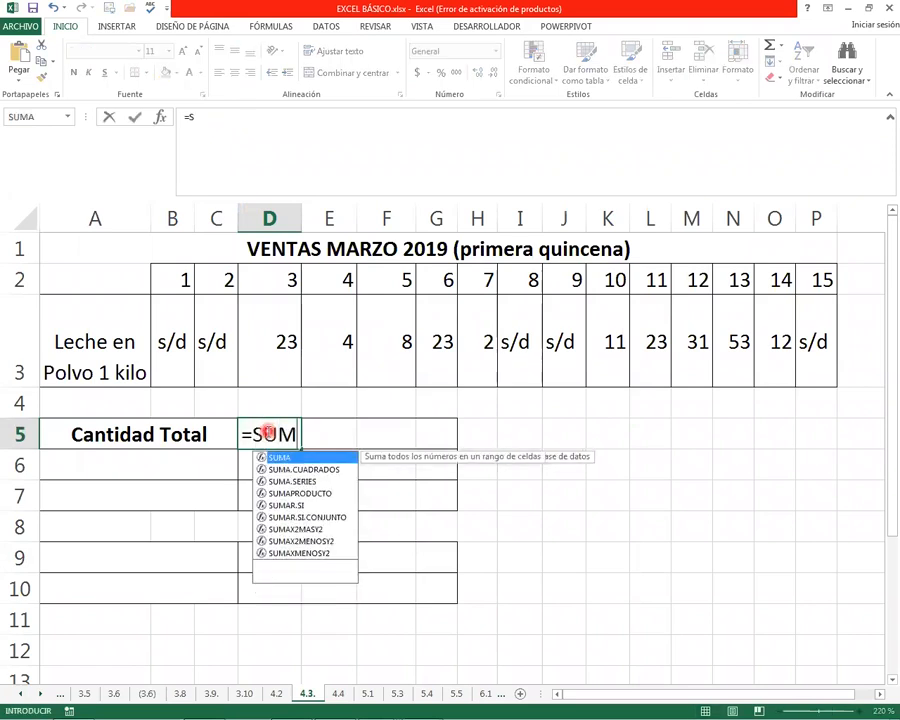
text(A()
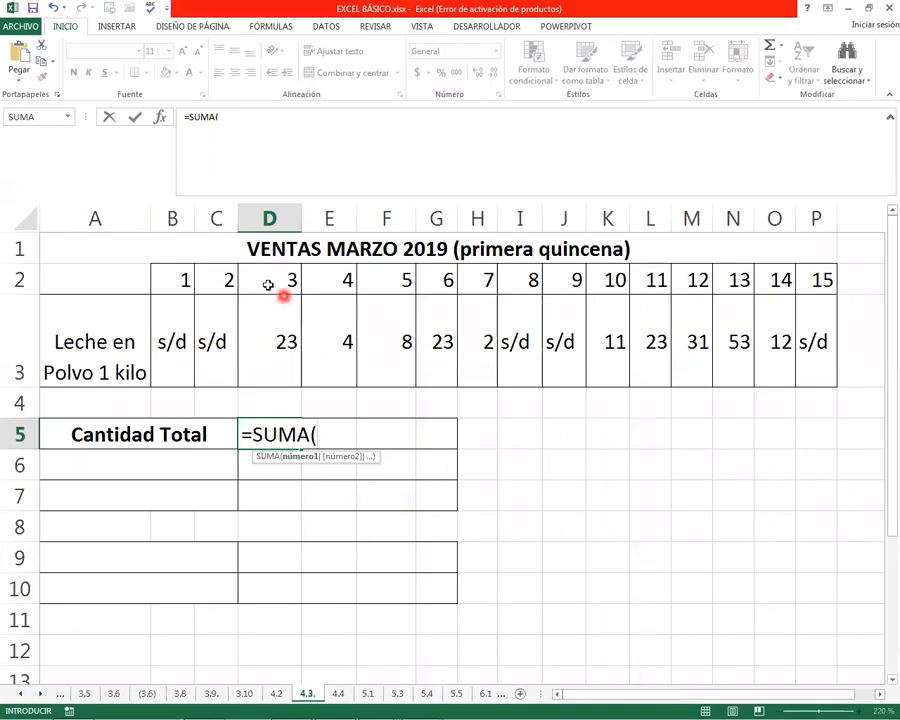
click(226, 116)
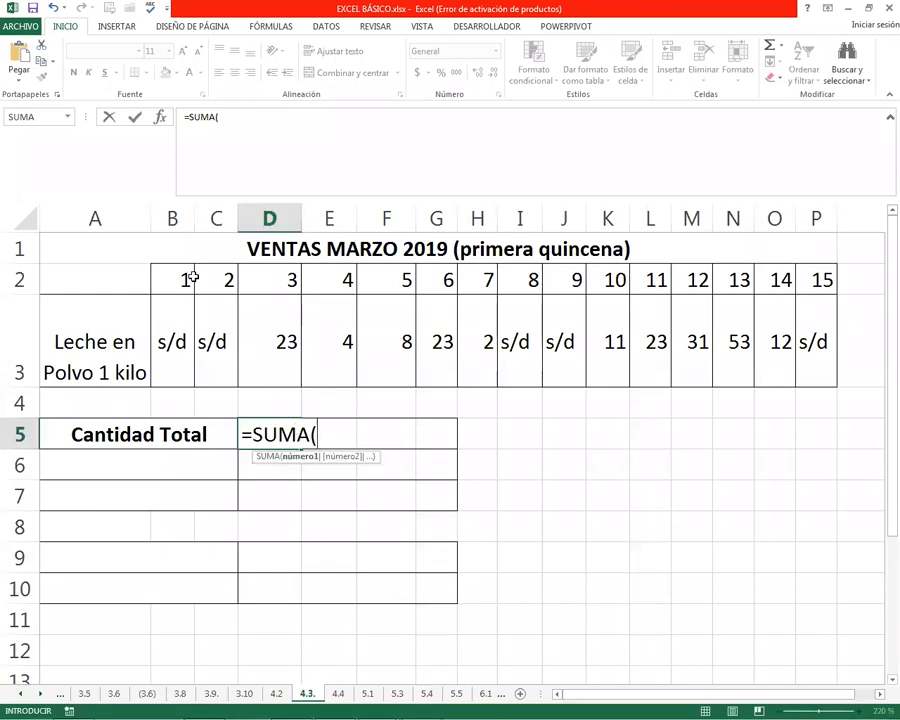
drag(177, 317, 812, 321)
text())
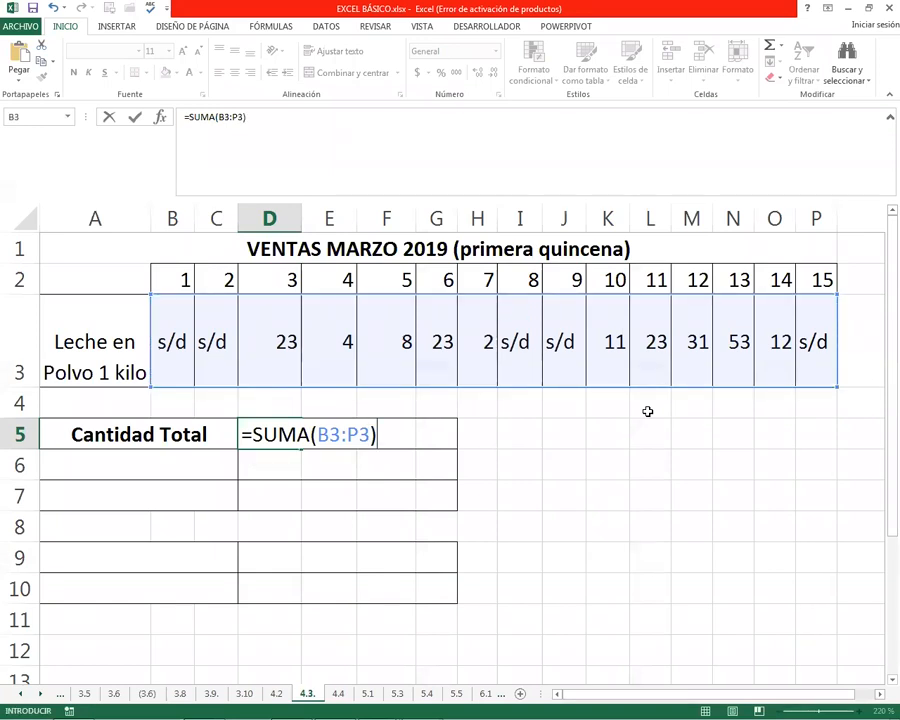
key(Return)
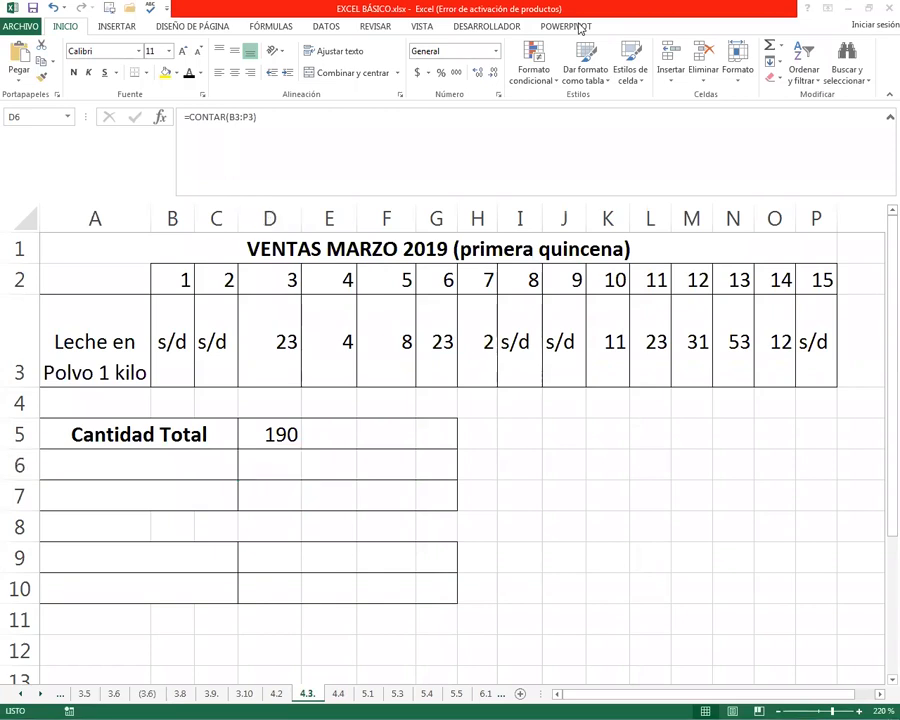
Examine row 3 of the sales table, comparing the days with quantities to the days marked s/d
click(148, 471)
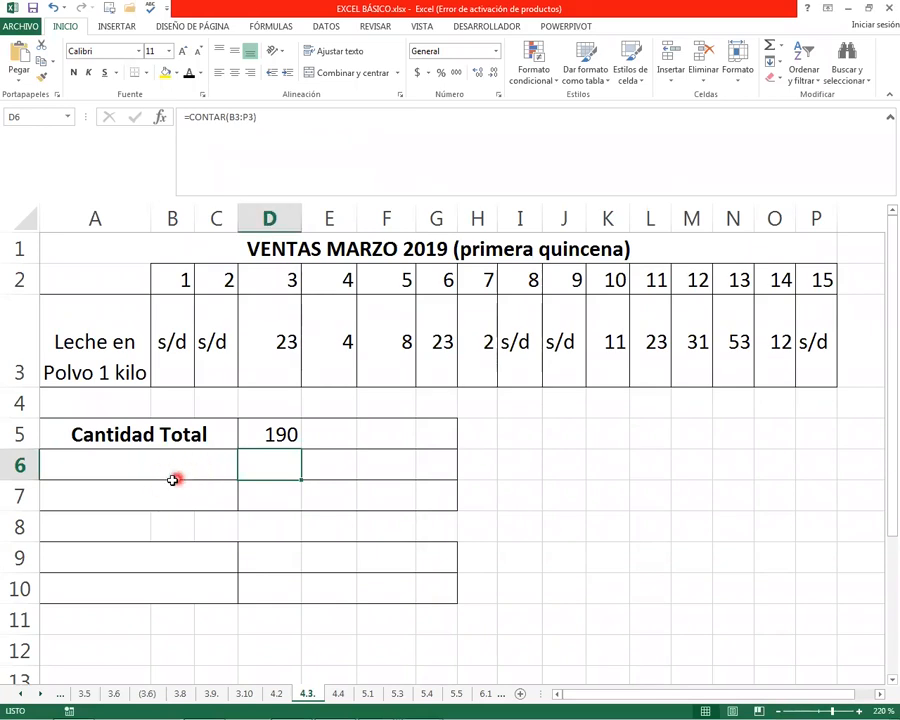
click(93, 461)
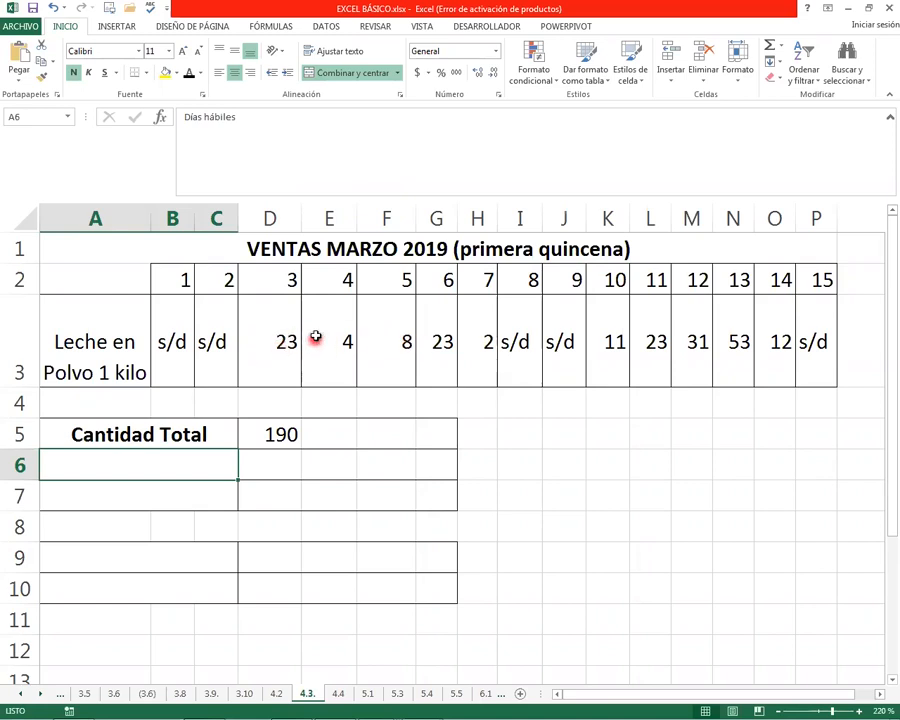
drag(268, 341, 469, 342)
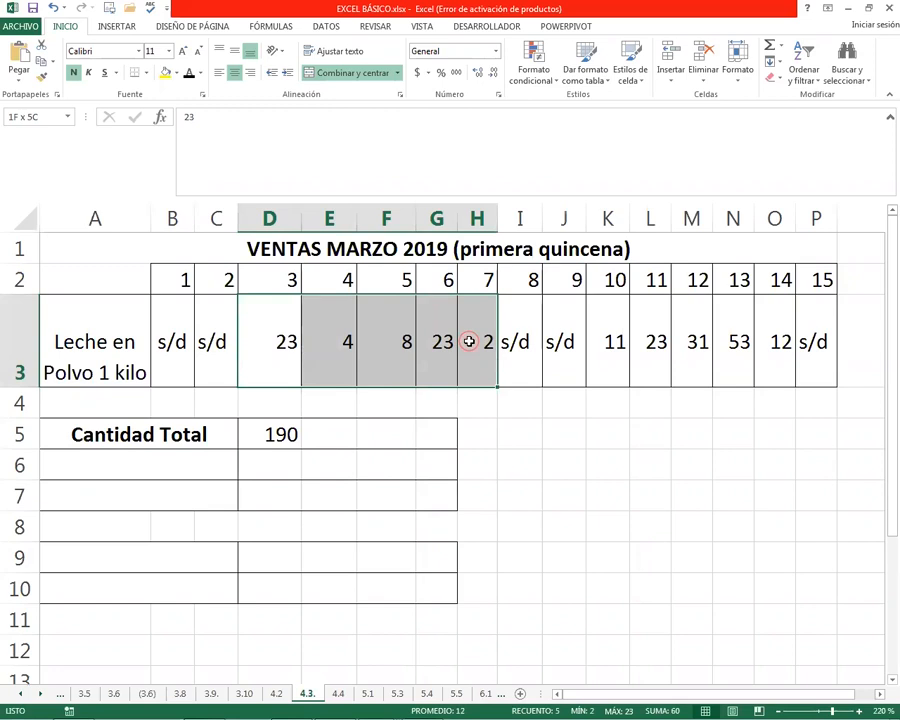
click(519, 339)
click(211, 345)
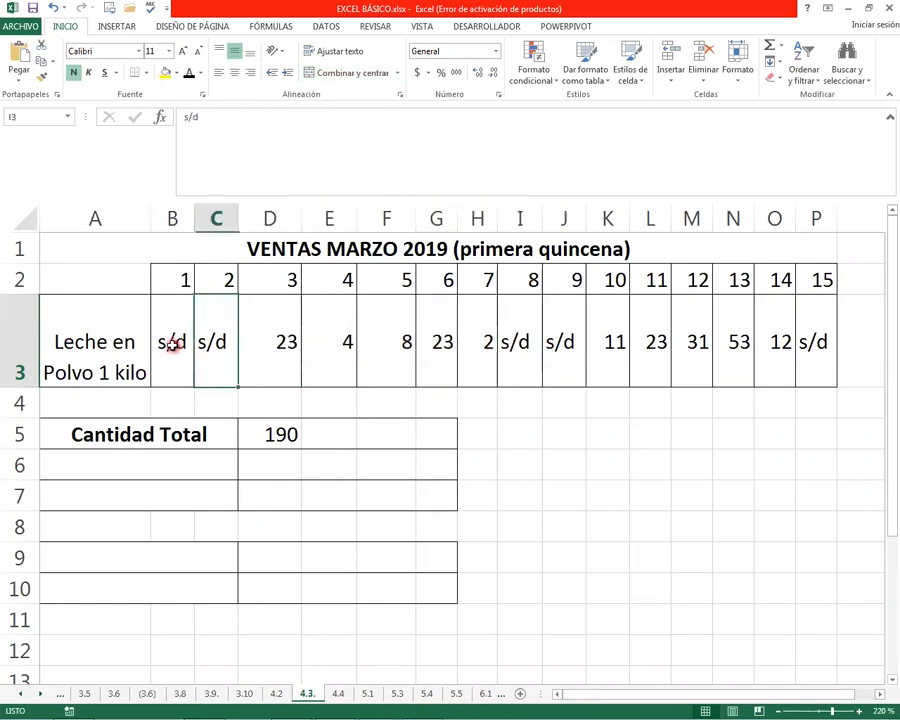
click(178, 341)
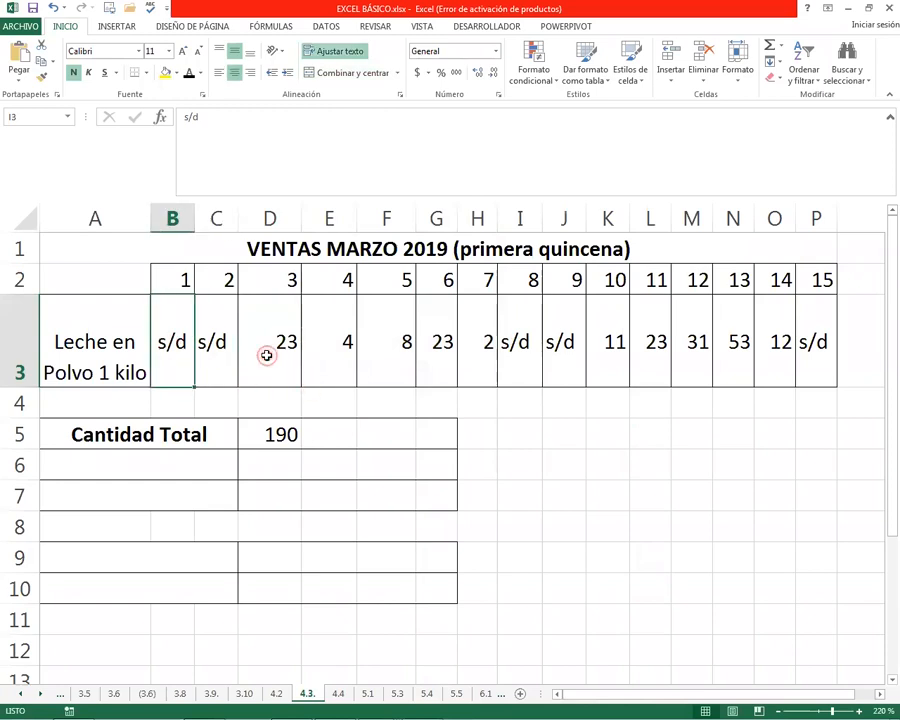
click(266, 352)
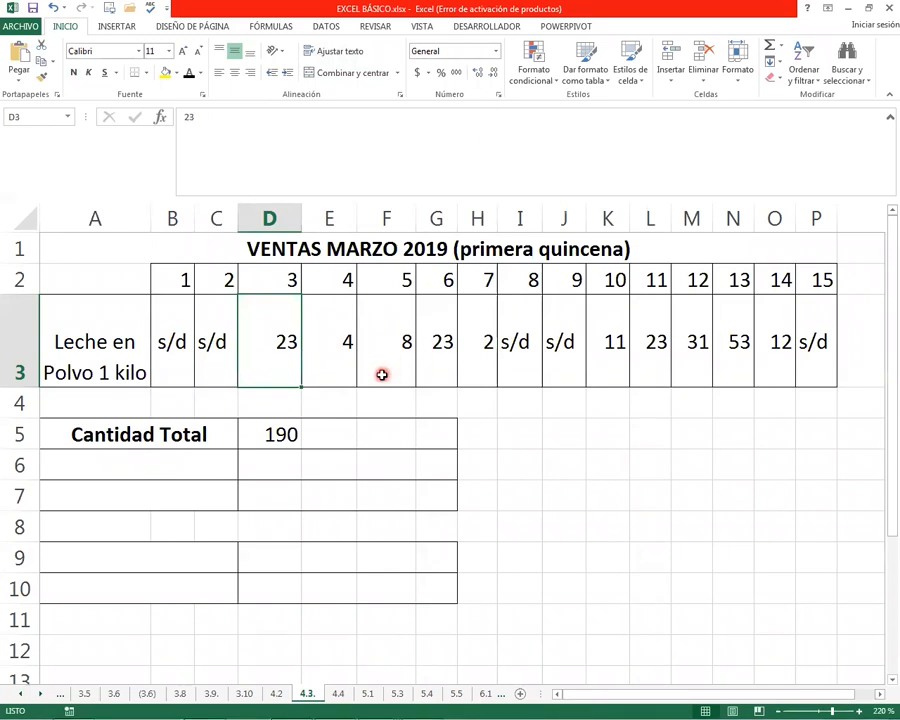
Set the font colour of the Días hábiles label in A6 and of the count cell D6 to automatic
click(143, 467)
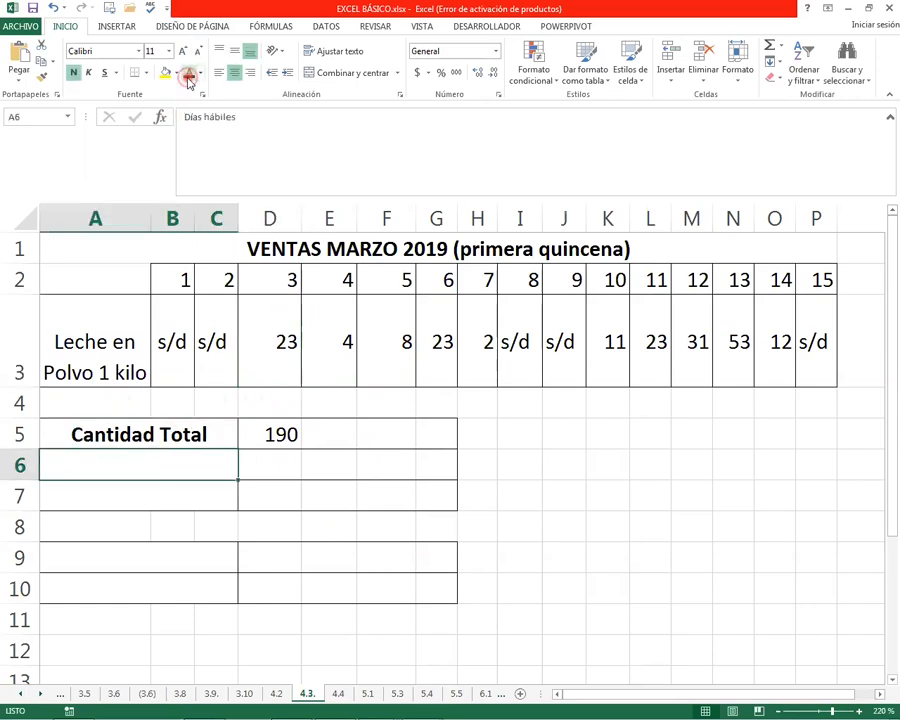
click(187, 74)
click(269, 457)
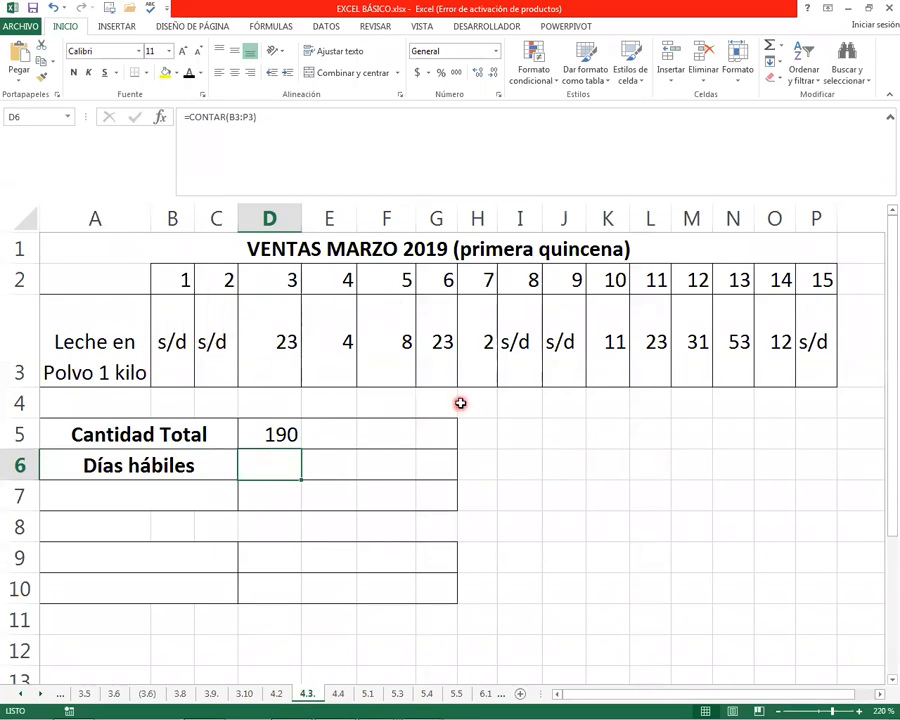
text(=)
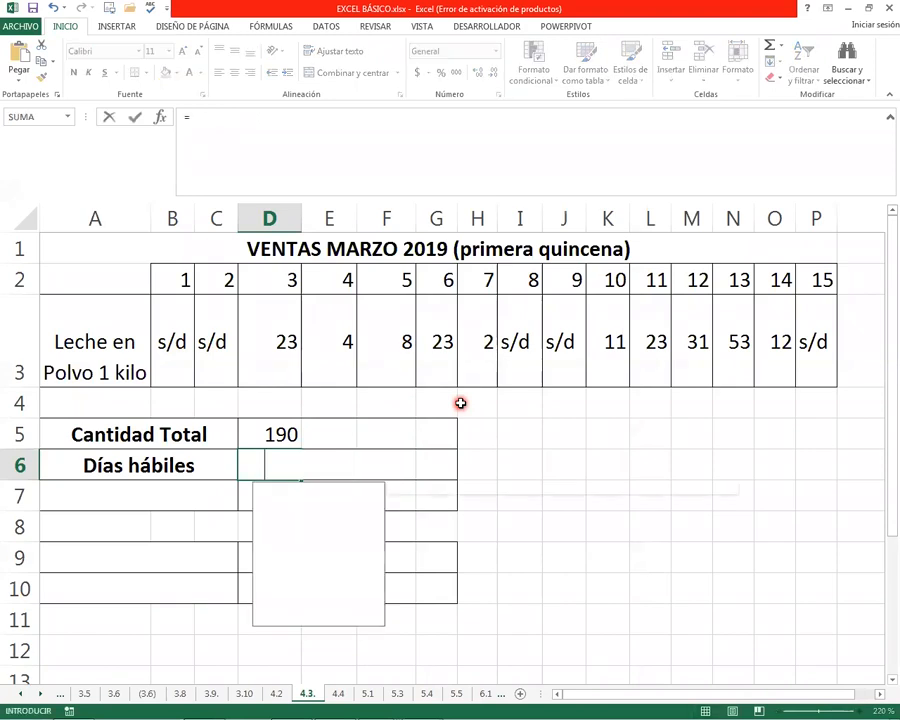
text(contAR)
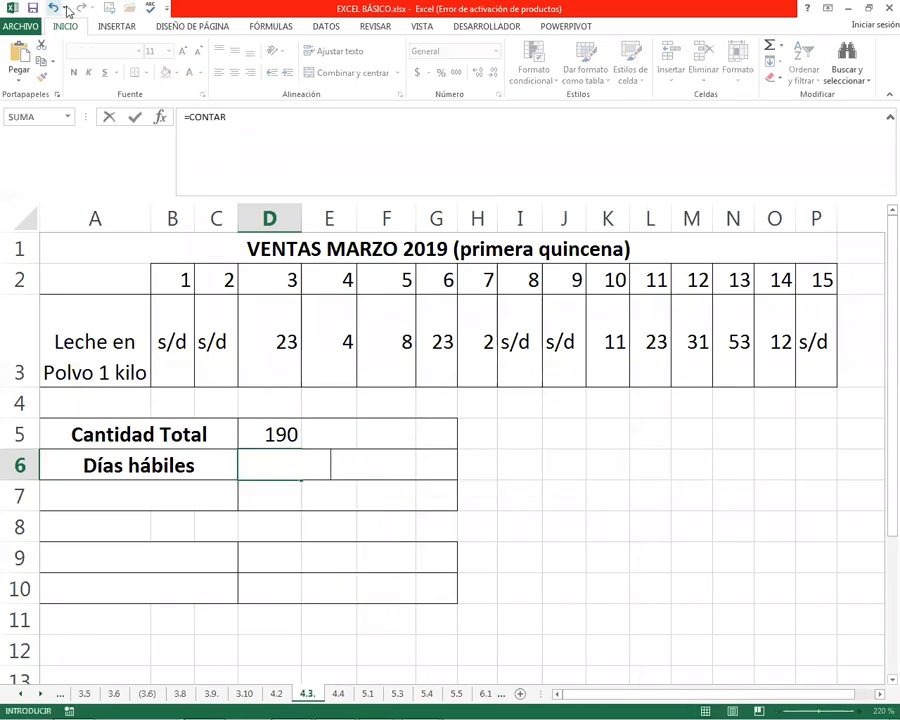
click(66, 8)
click(188, 74)
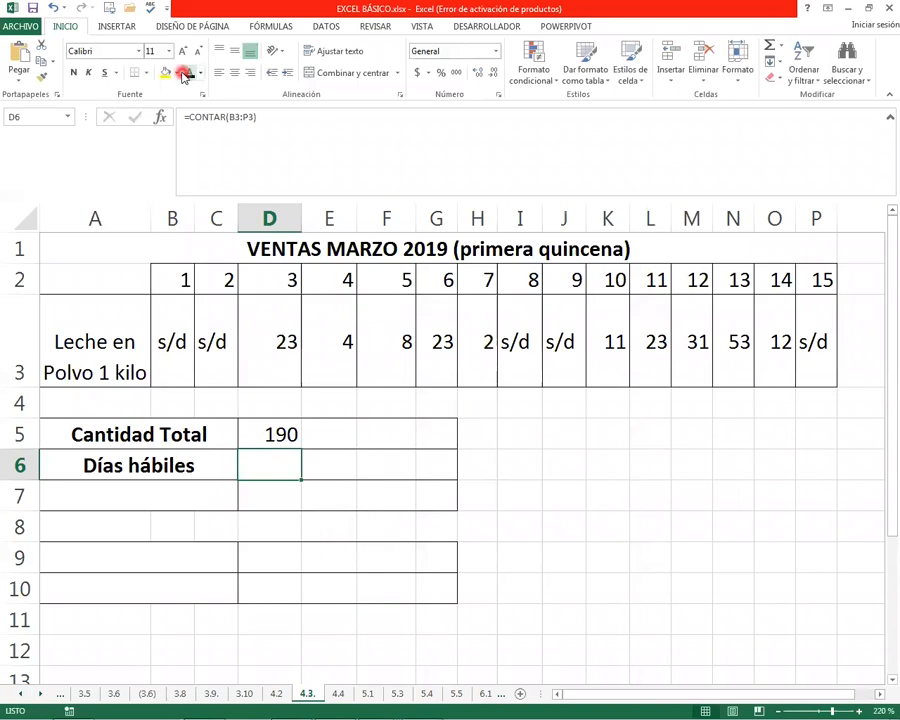
Clear D6 and enter =CONTAR(B3:P3) to count the days with numeric sales, then reselect the cell
click(297, 413)
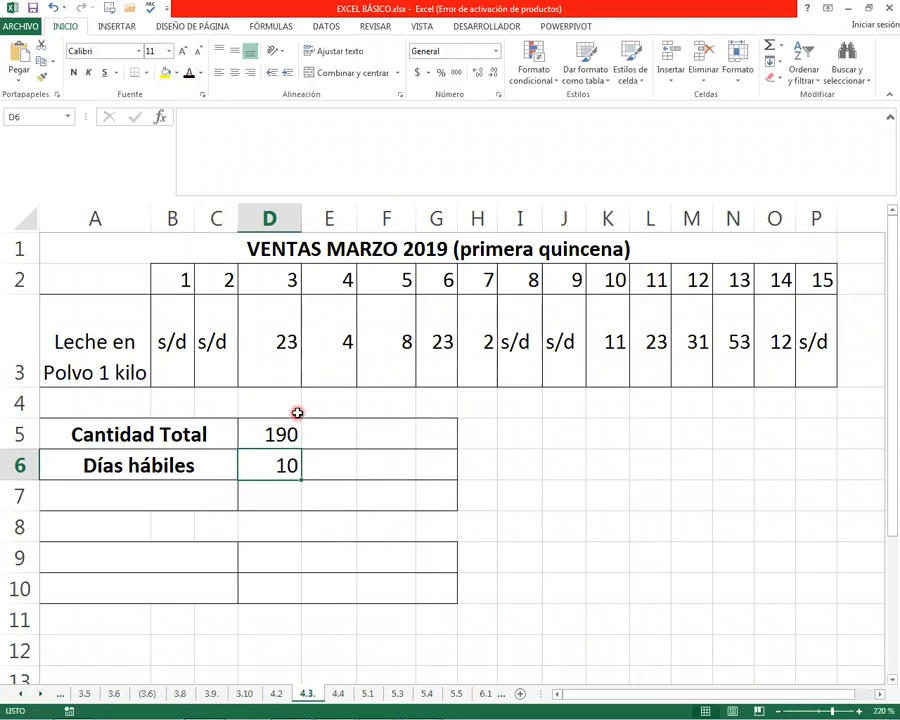
text(=CONTAR)
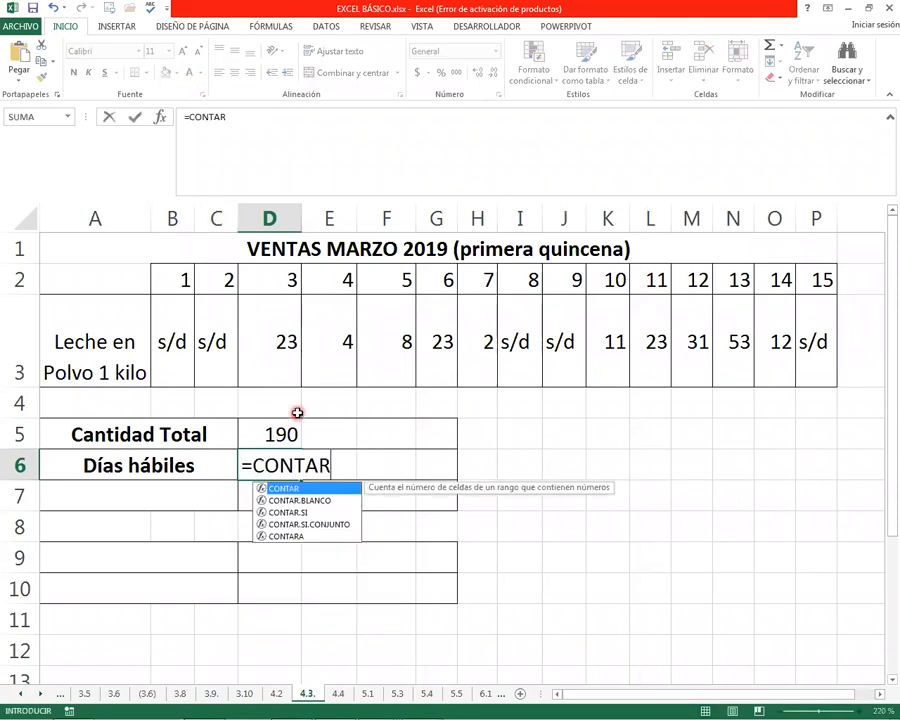
text(()
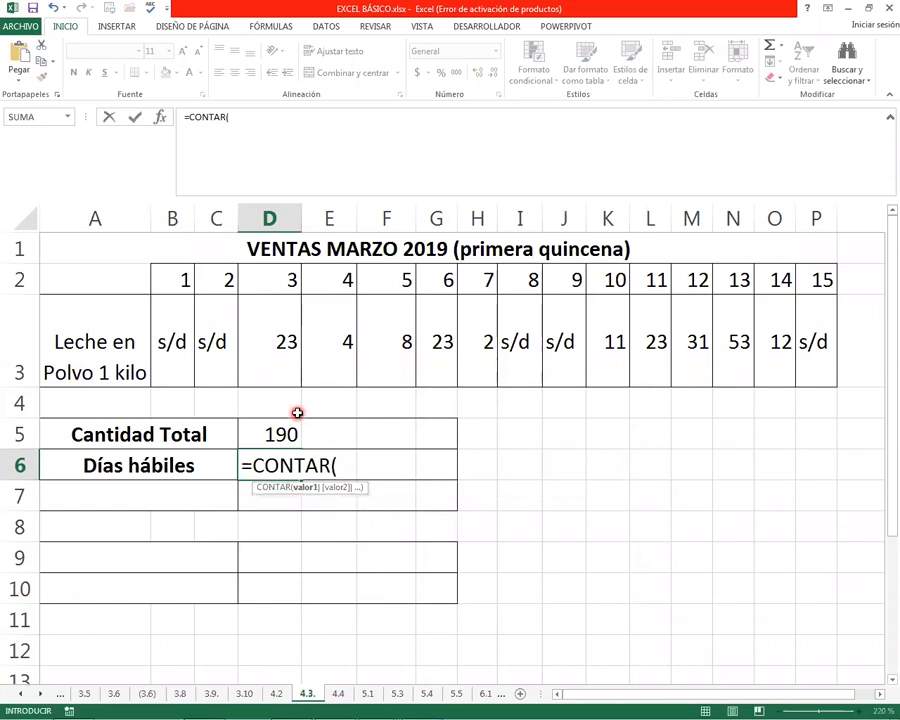
click(175, 308)
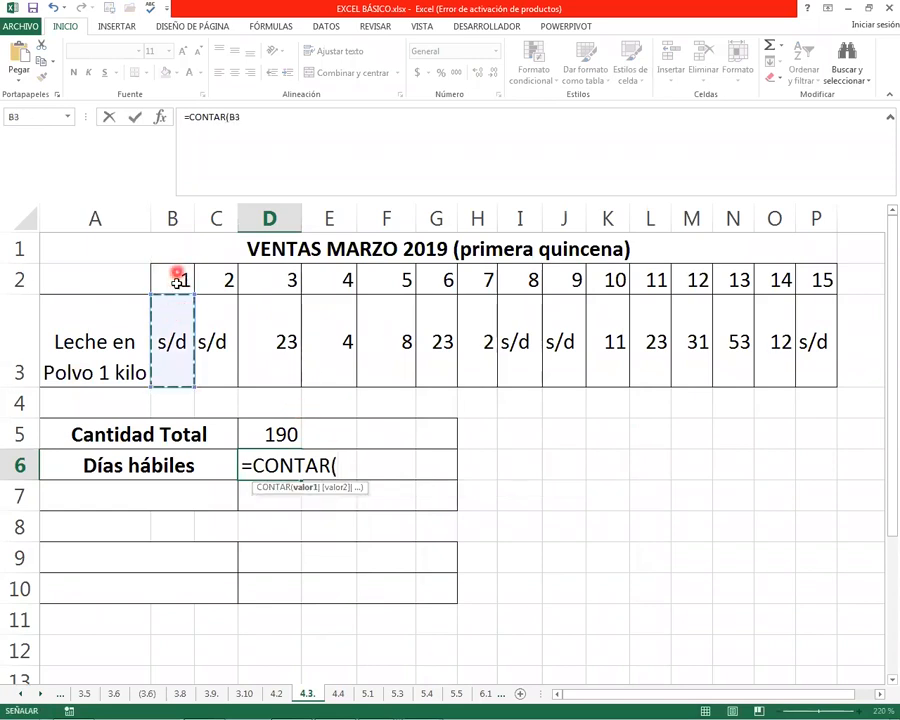
drag(184, 340, 802, 316)
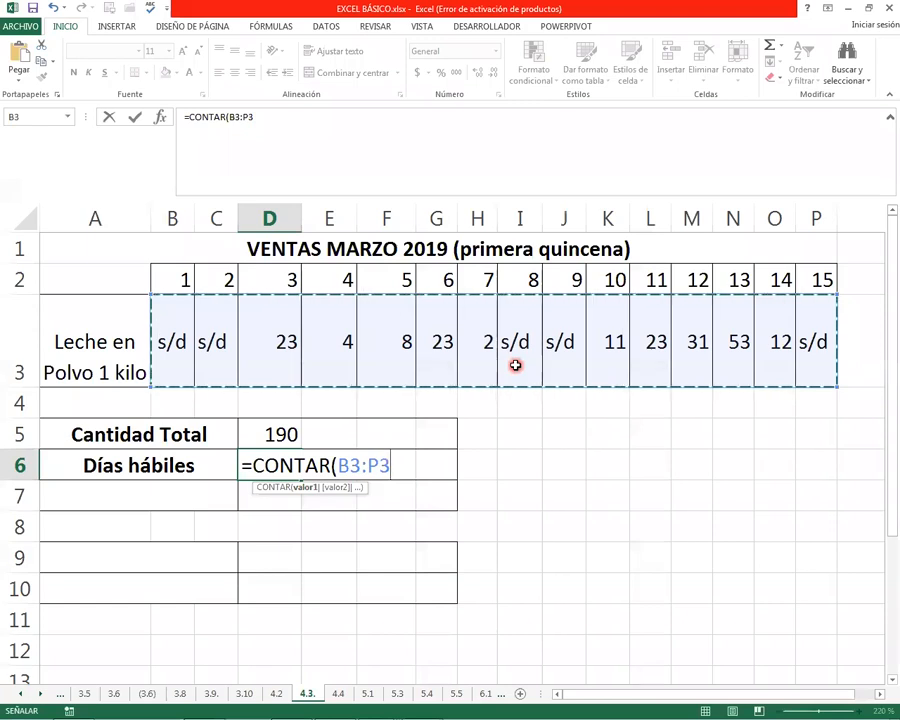
key(Return)
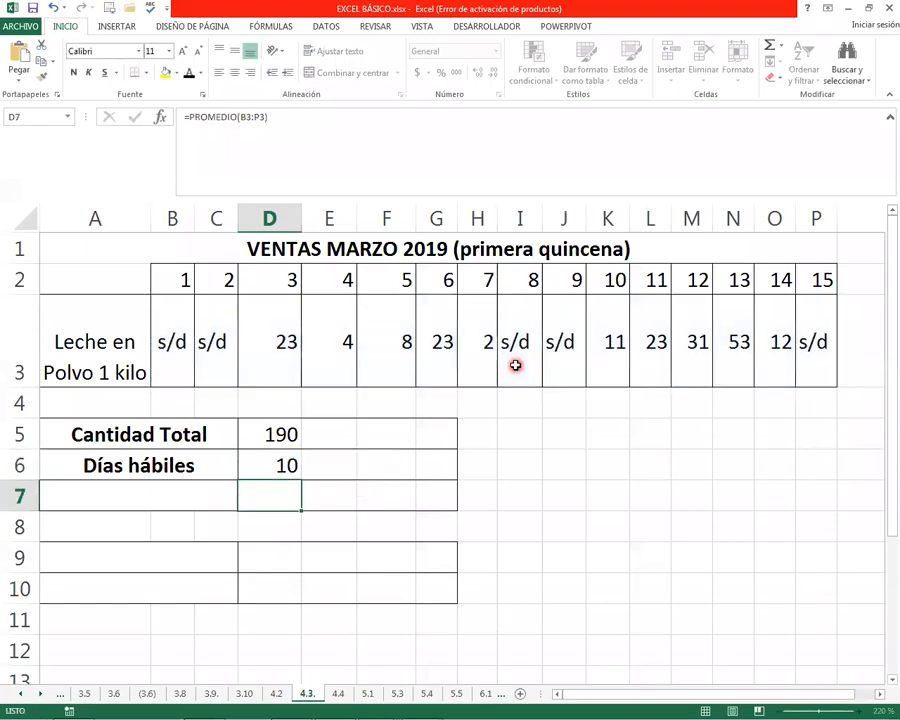
click(280, 465)
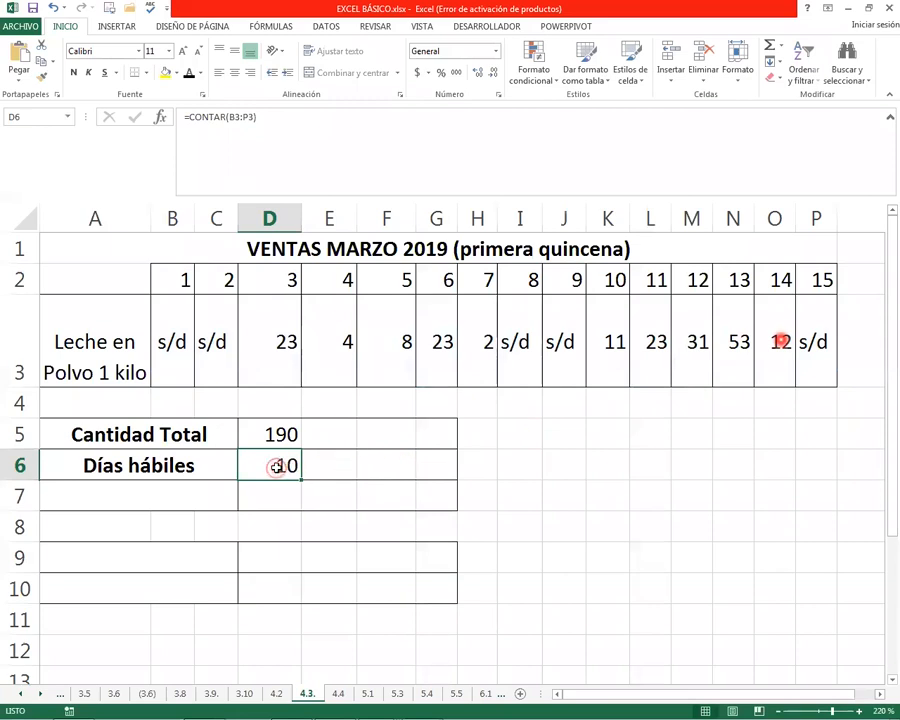
Examine the Cantidad Total and Días hábiles formulas in D5 and D6 against the daily entries in row 3
click(139, 466)
click(281, 467)
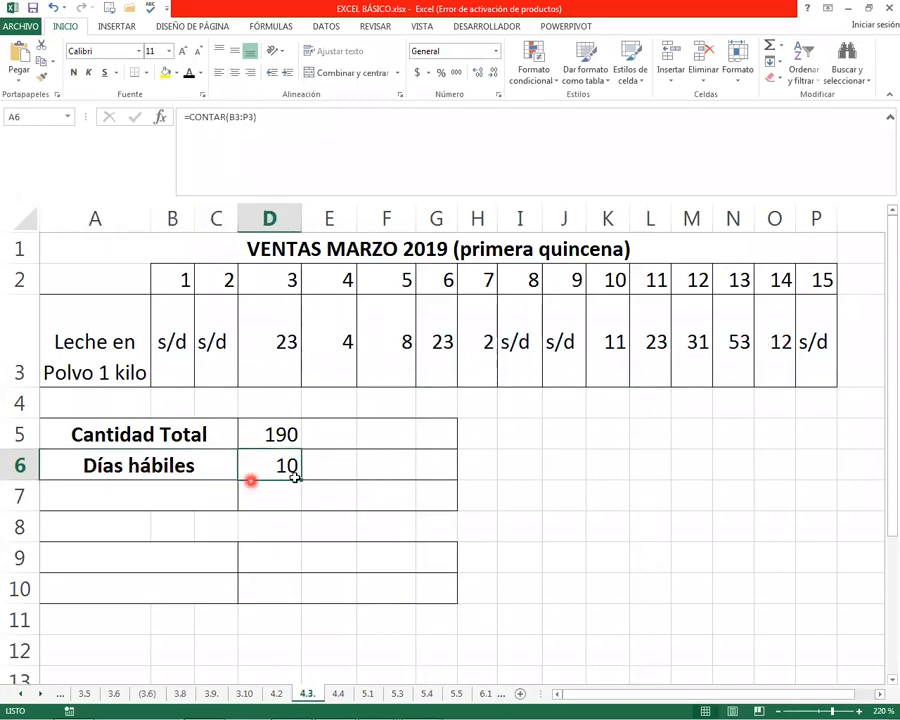
click(182, 335)
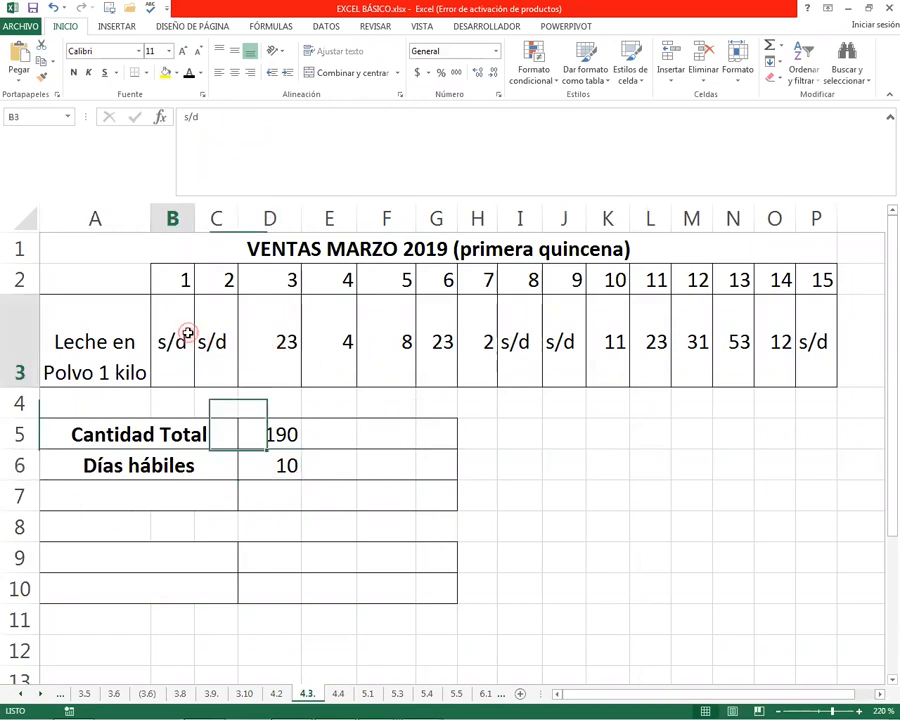
click(287, 345)
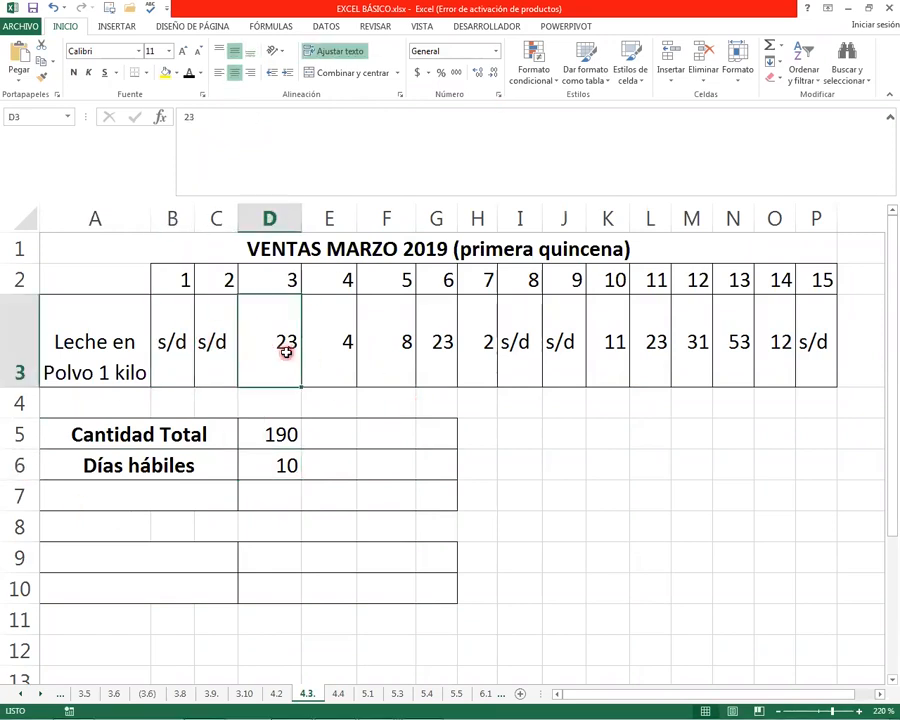
click(165, 492)
click(261, 490)
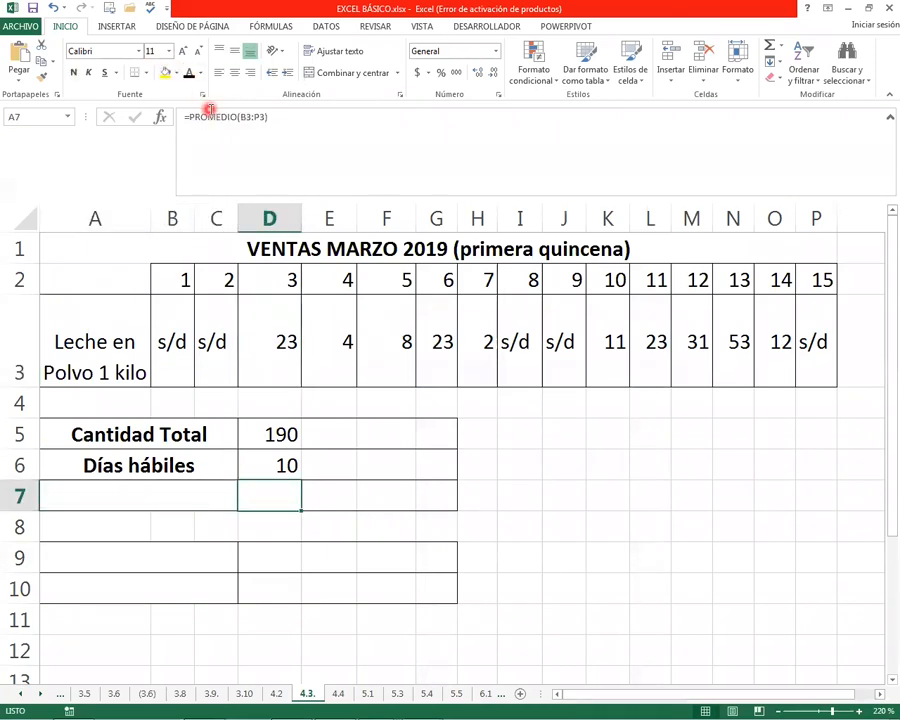
key(Up)
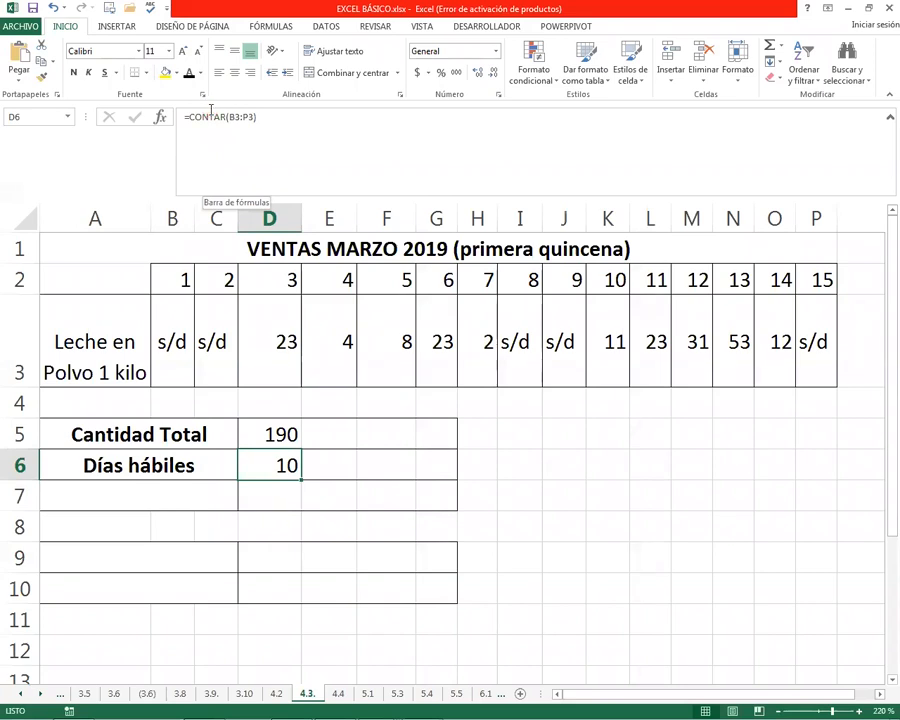
click(230, 434)
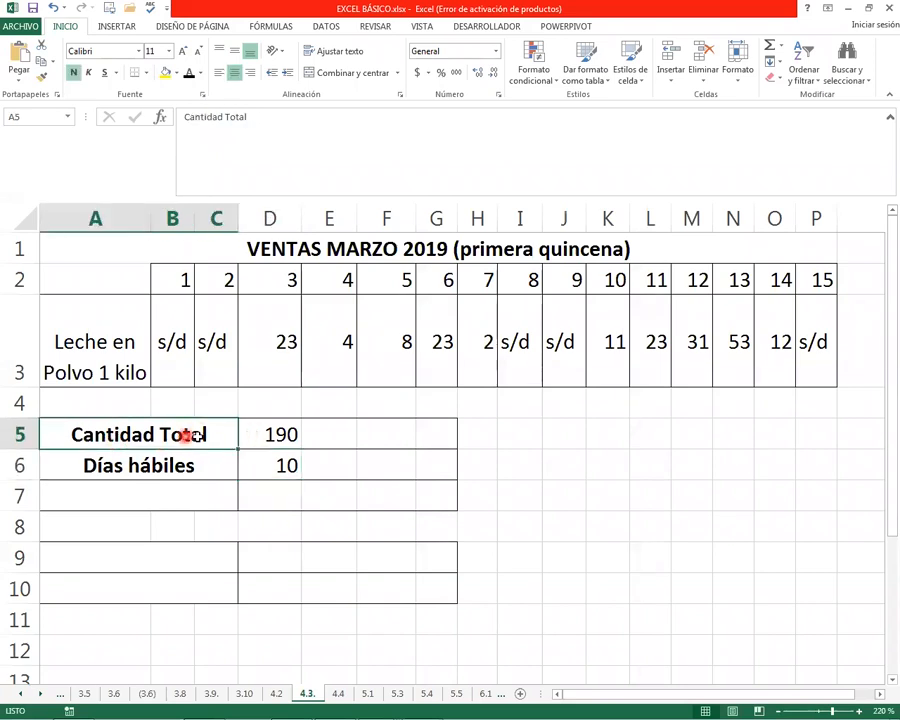
click(268, 434)
click(280, 463)
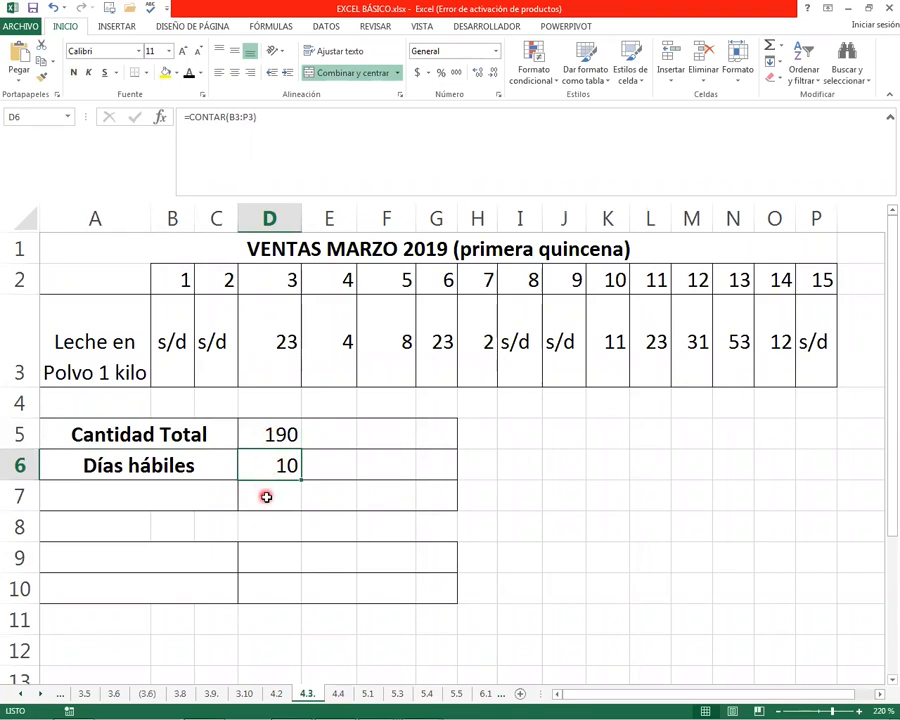
Set the font colour of the Cantidad Promedio label in A7 to automatic and enter =PROMEDIO(B3:P3) in D7
click(132, 496)
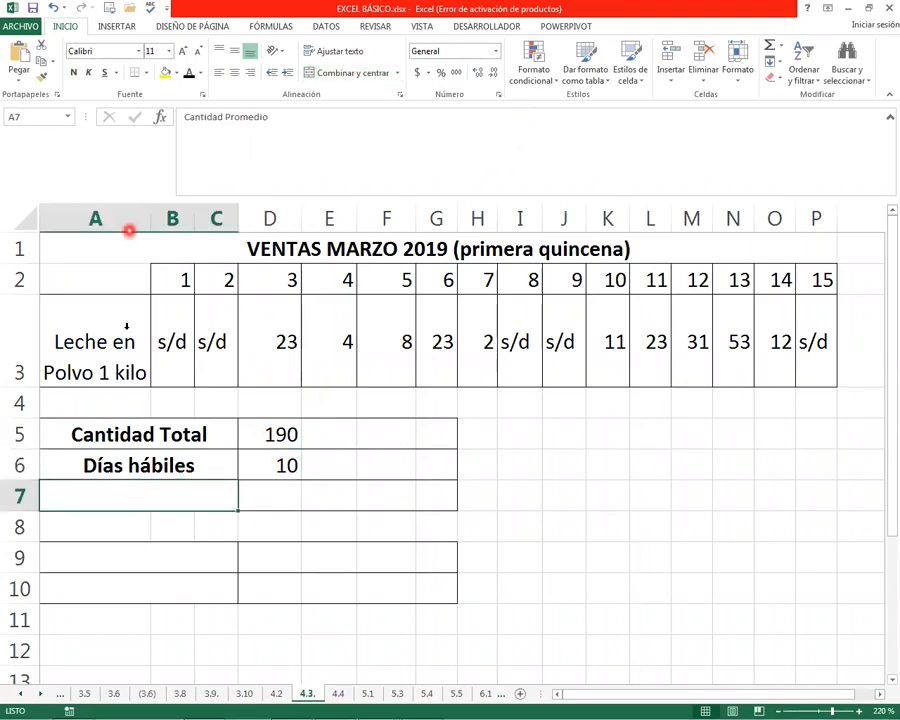
click(188, 73)
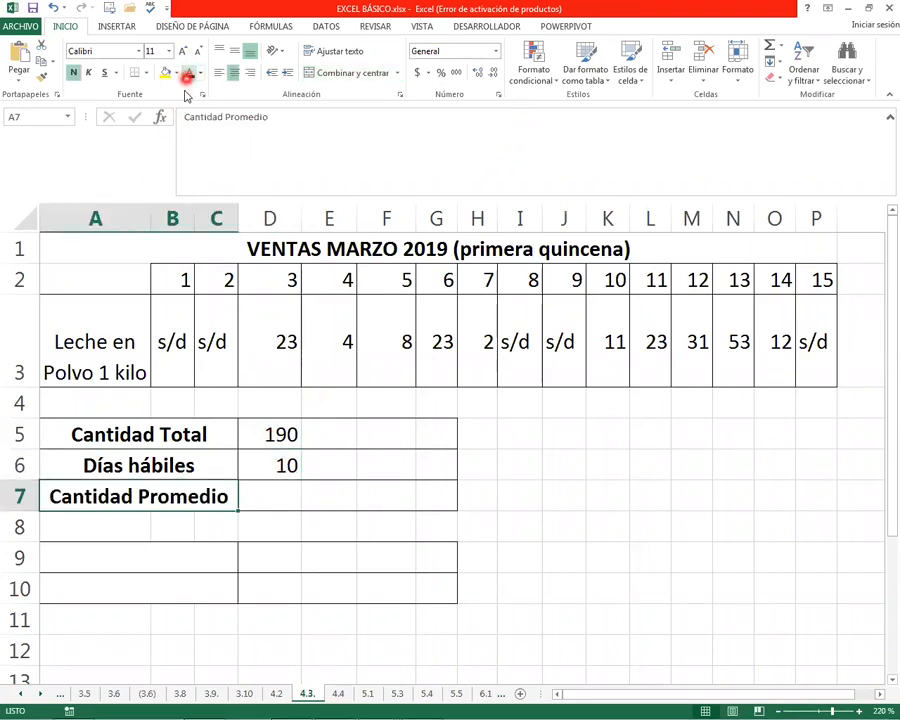
click(292, 499)
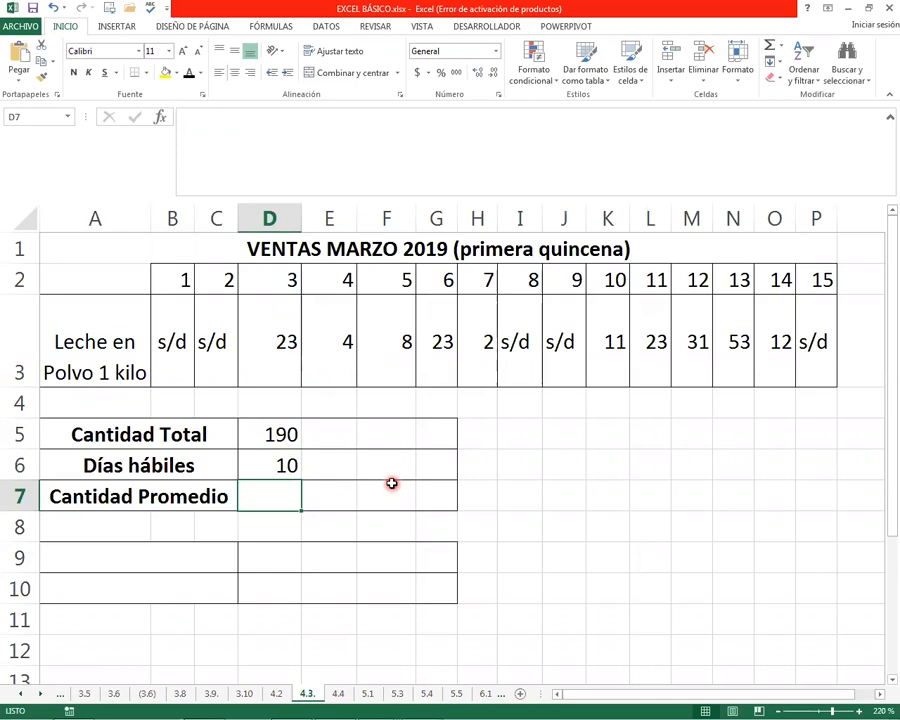
text(=P)
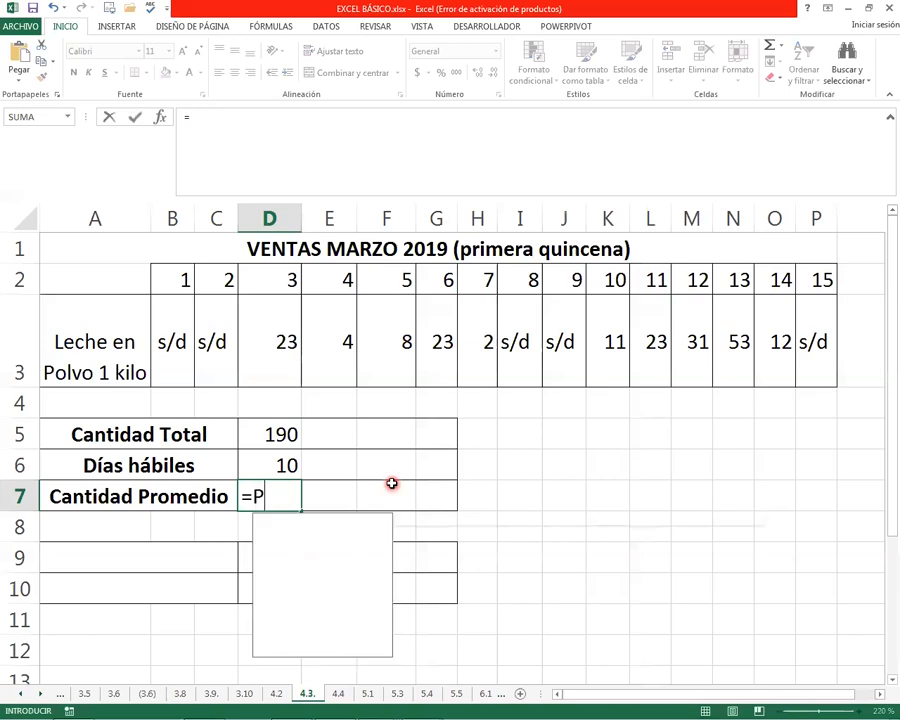
text(ROMEDIO)
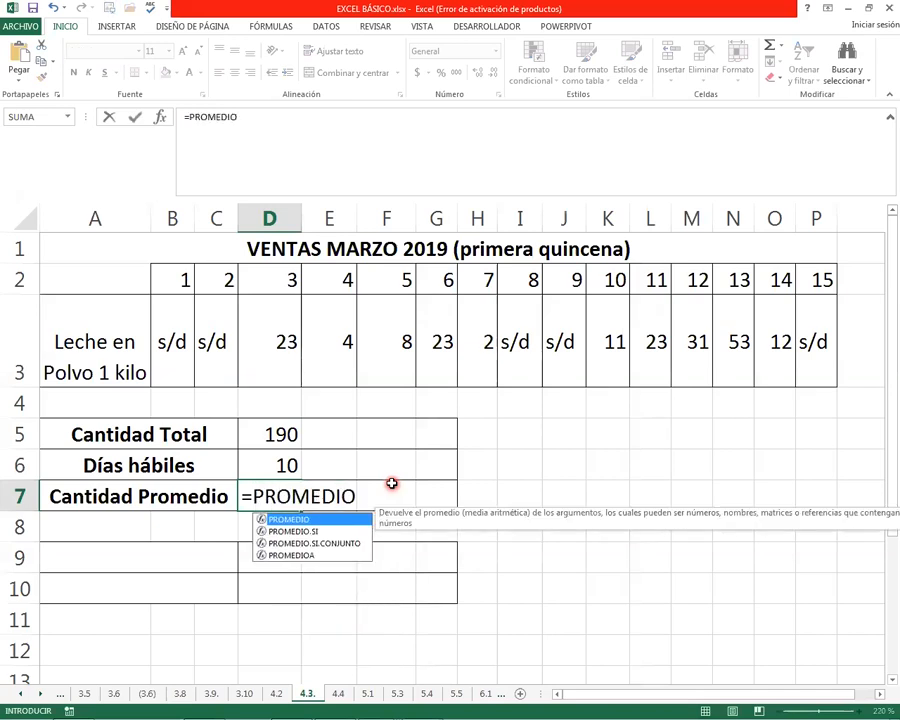
text(()
drag(180, 321, 812, 338)
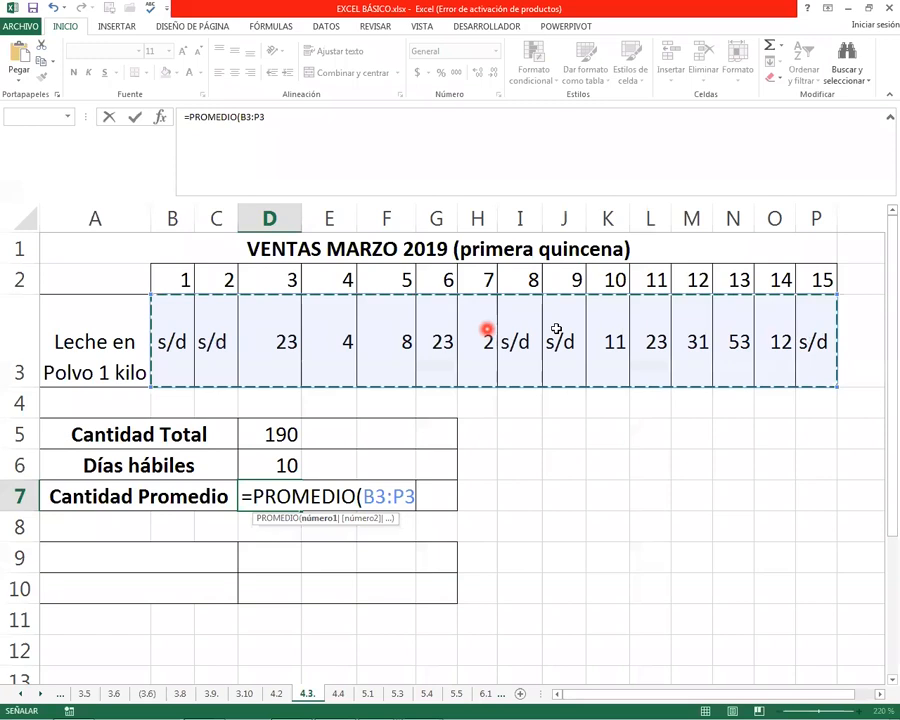
text(=)
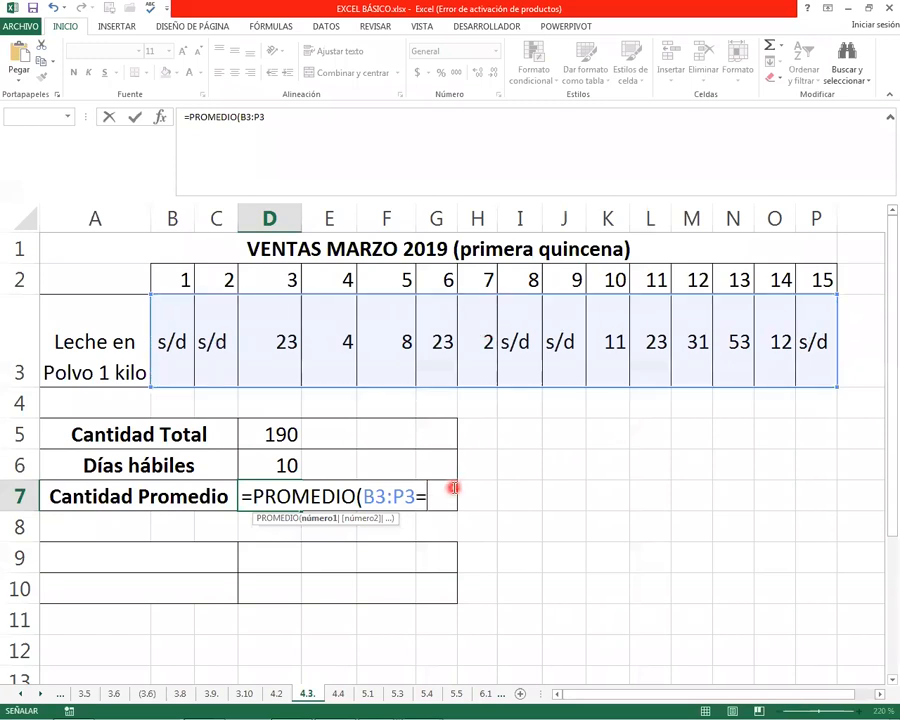
key(BackSpace)
text())
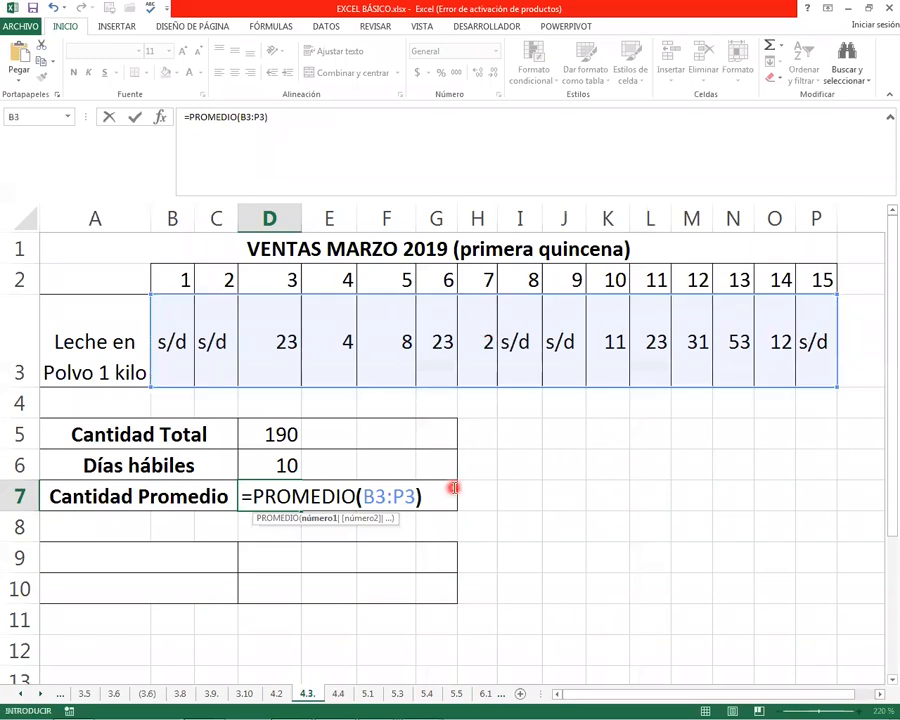
key(Return)
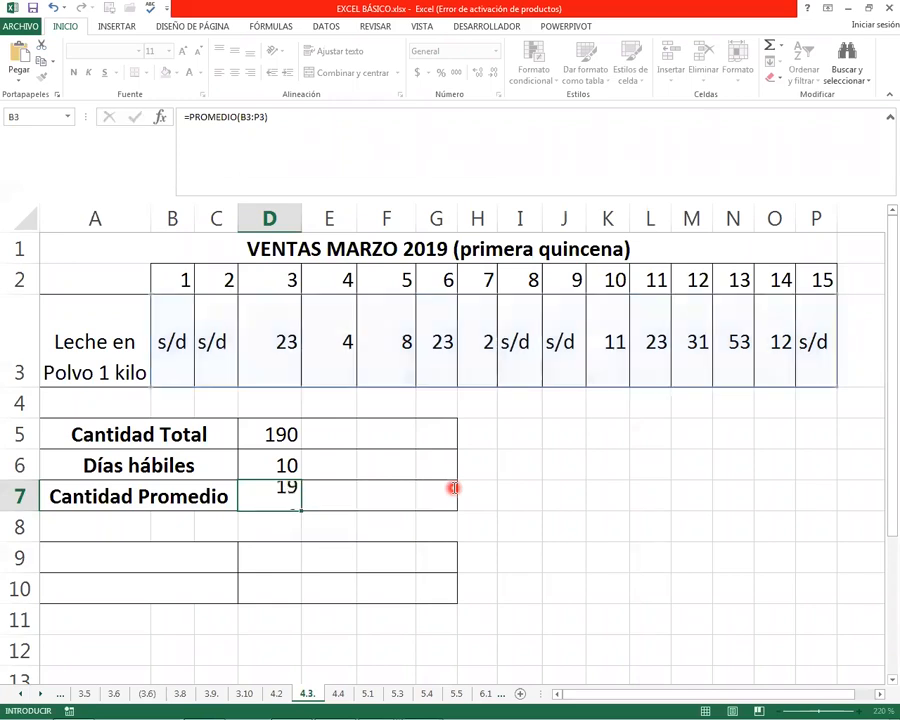
click(268, 500)
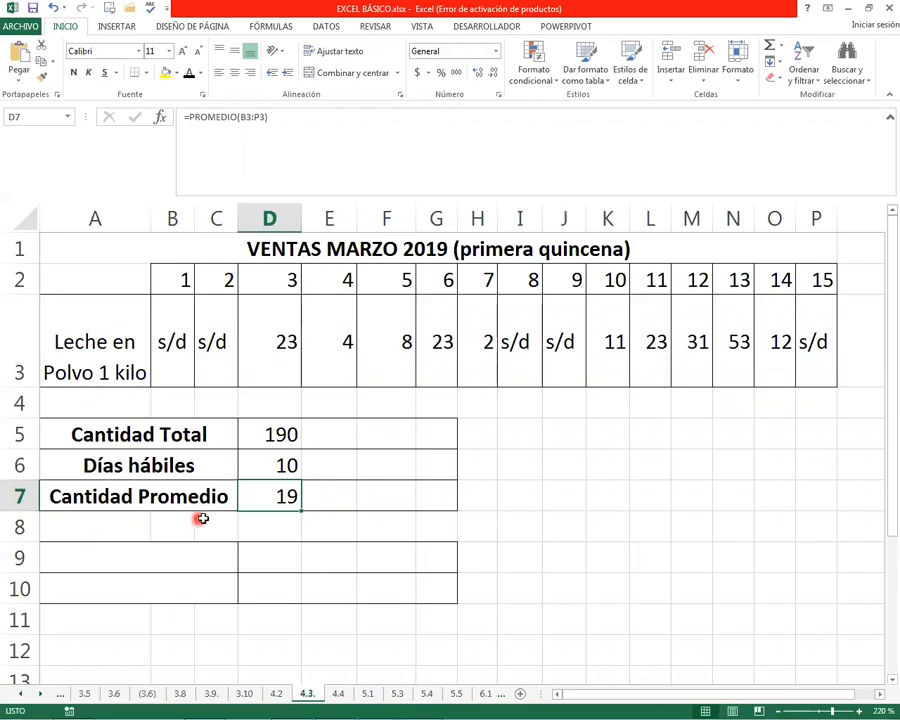
Set the font colour of the Días Totales label in A9 to automatic and select its result cell D9
click(269, 531)
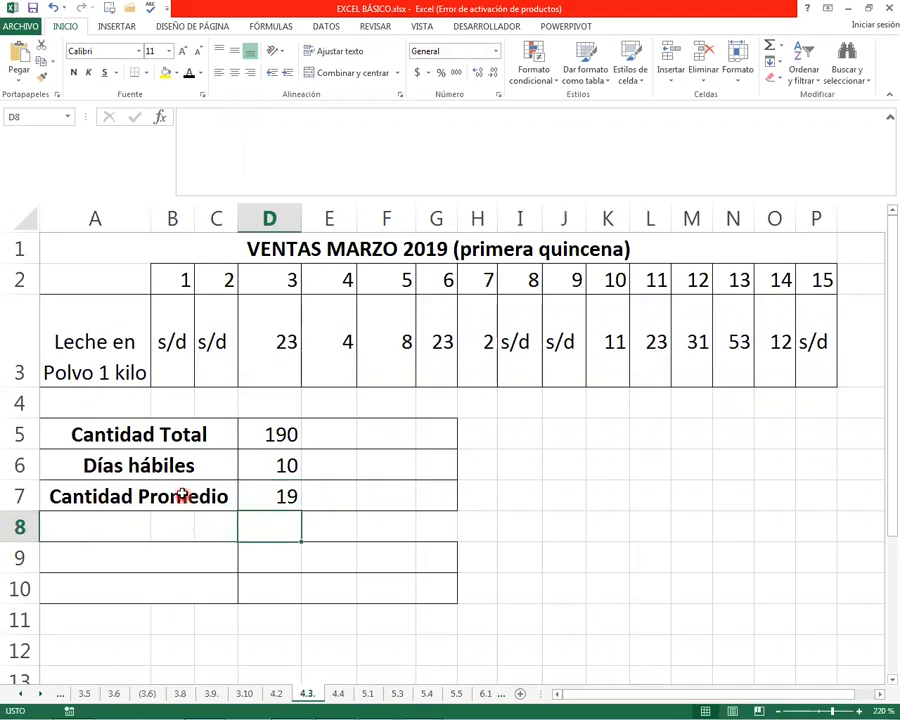
click(67, 548)
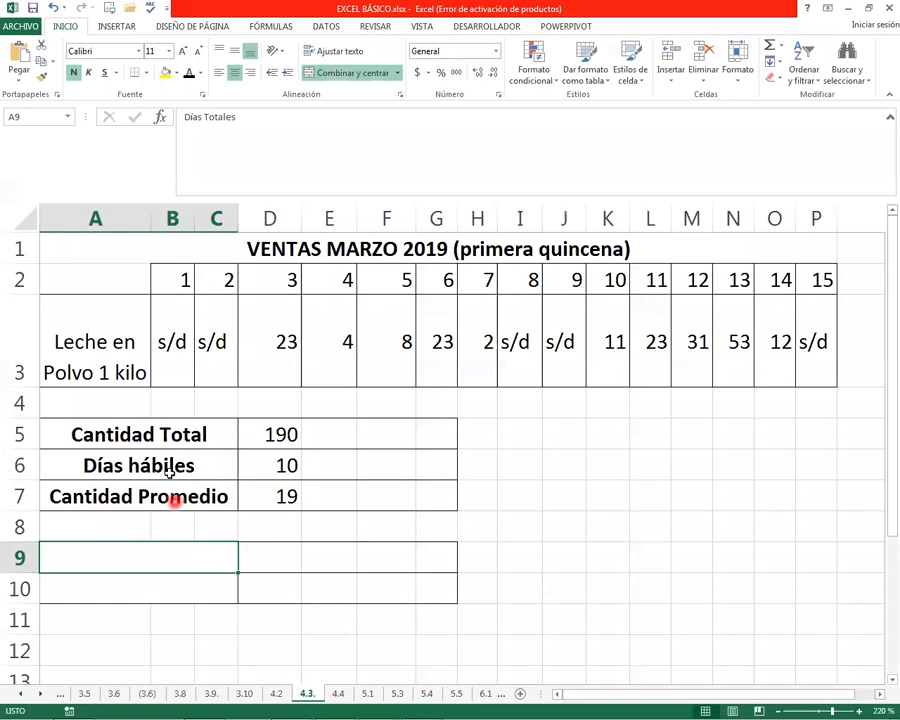
click(189, 75)
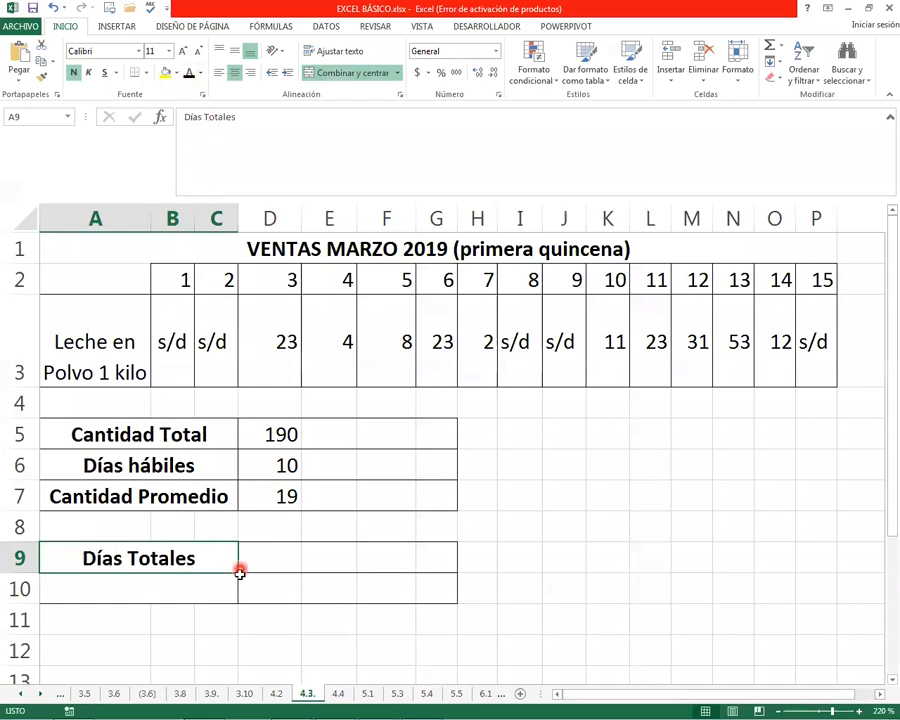
click(291, 558)
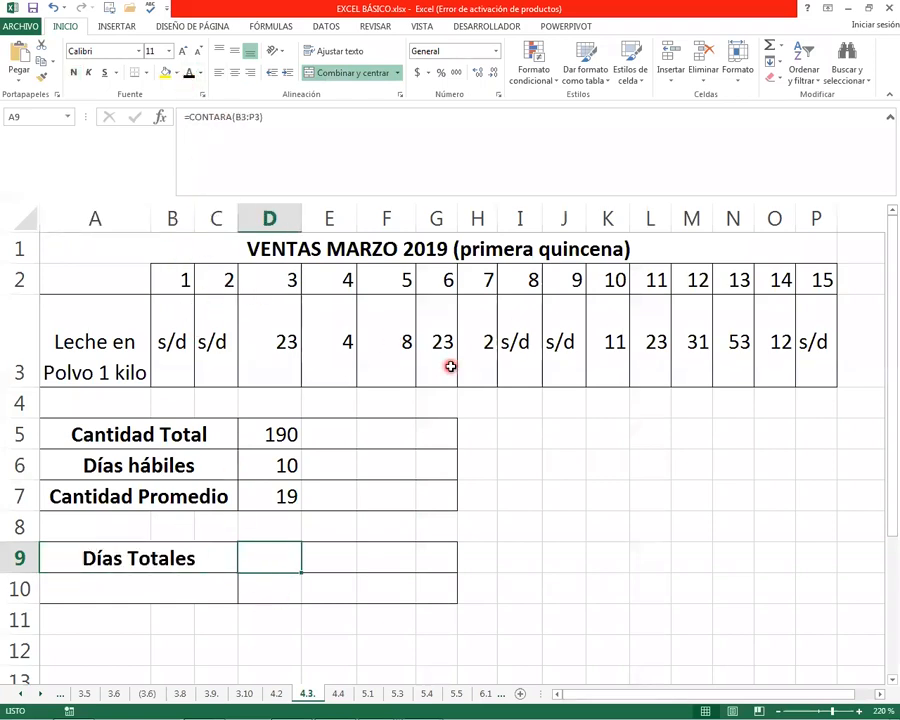
text(=CON)
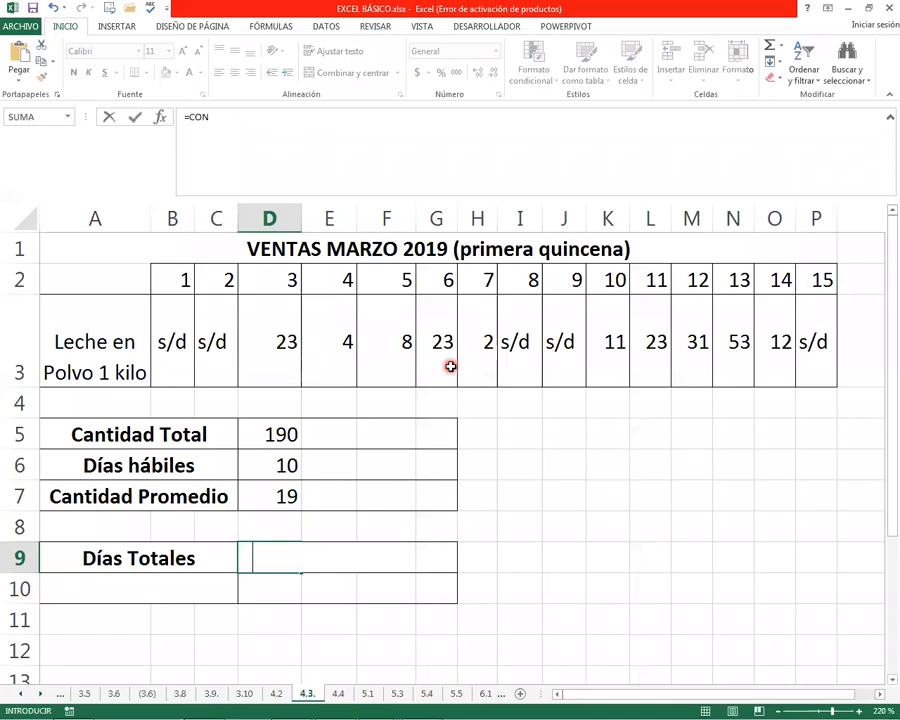
text(TARA()
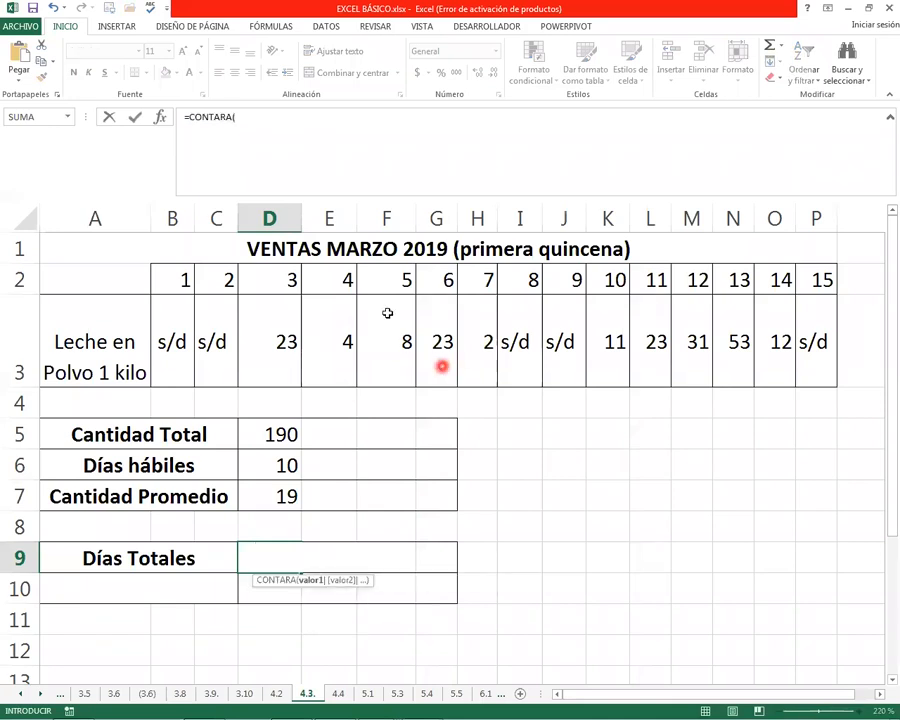
key(Escape)
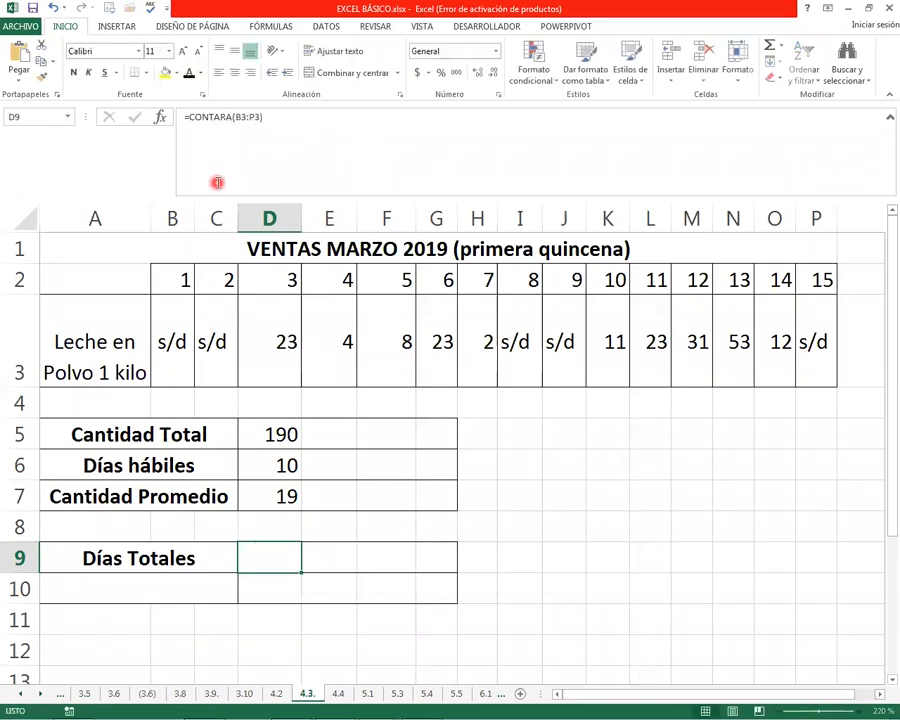
Enter =CONTARA(B3:P3) in D9 to count all non-empty days, and check it against the day numbers in B2:P2
text(=CONTA)
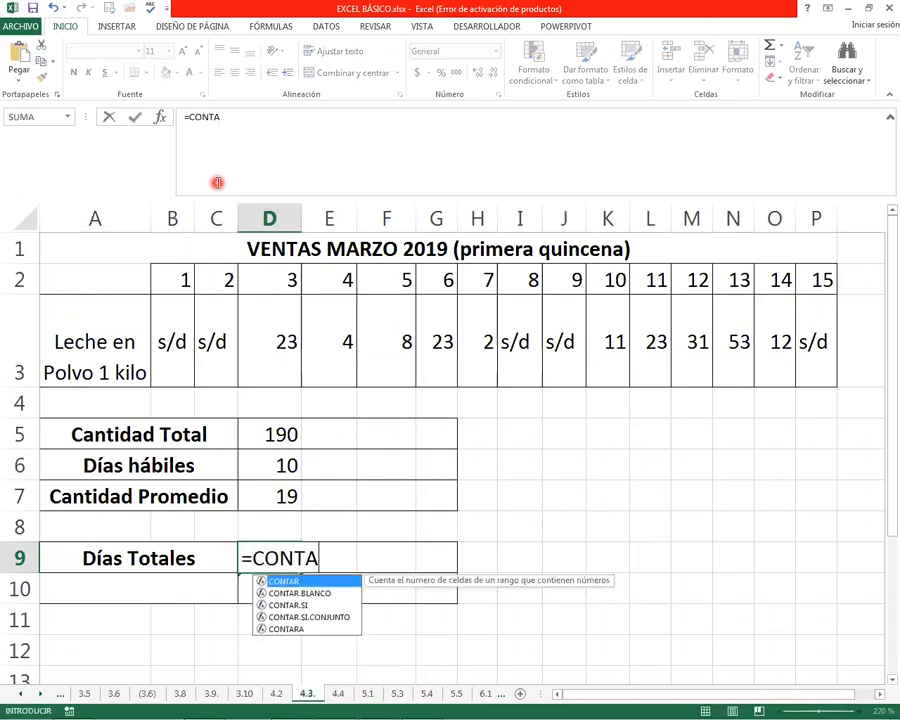
text(RA()
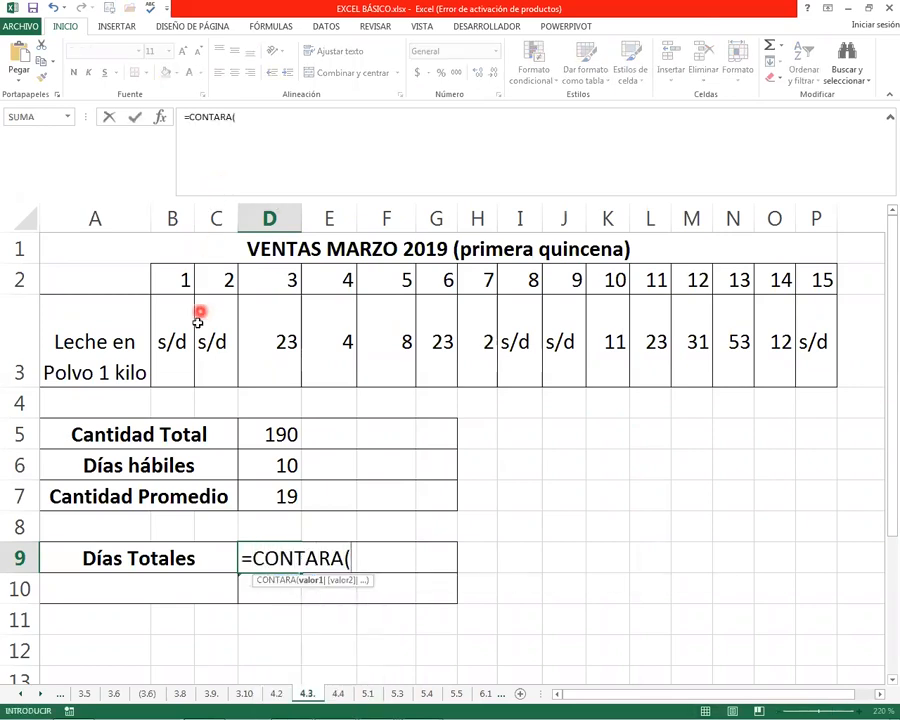
drag(178, 330, 816, 321)
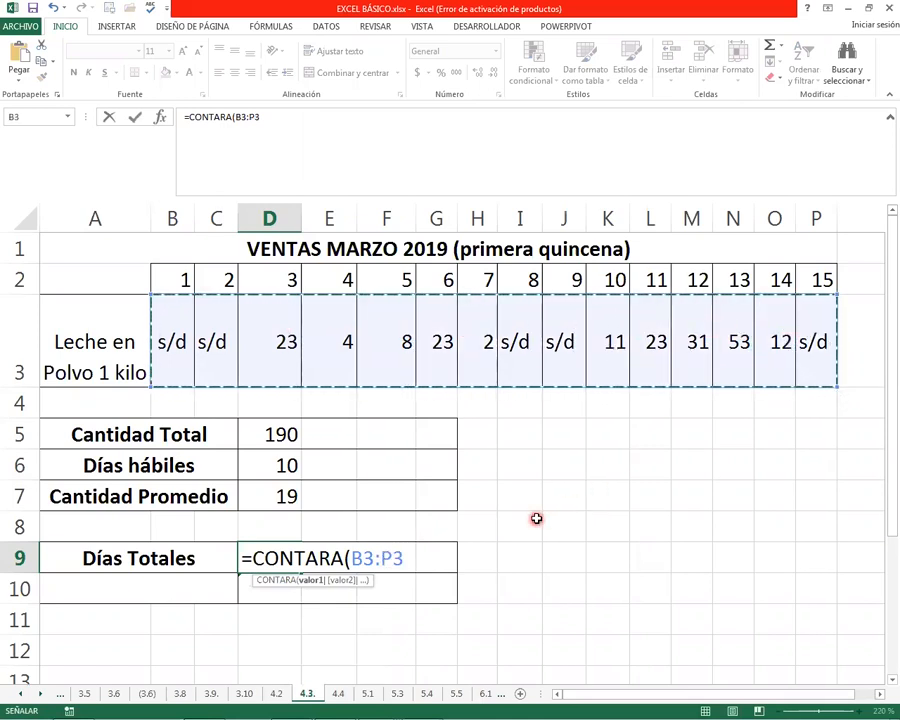
text())
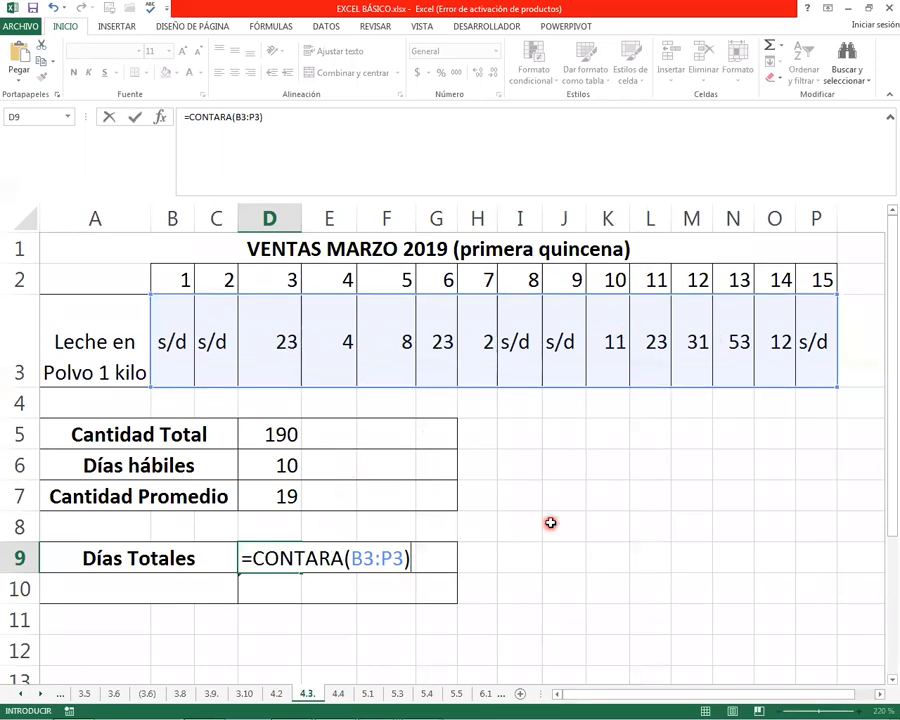
key(Return)
click(285, 560)
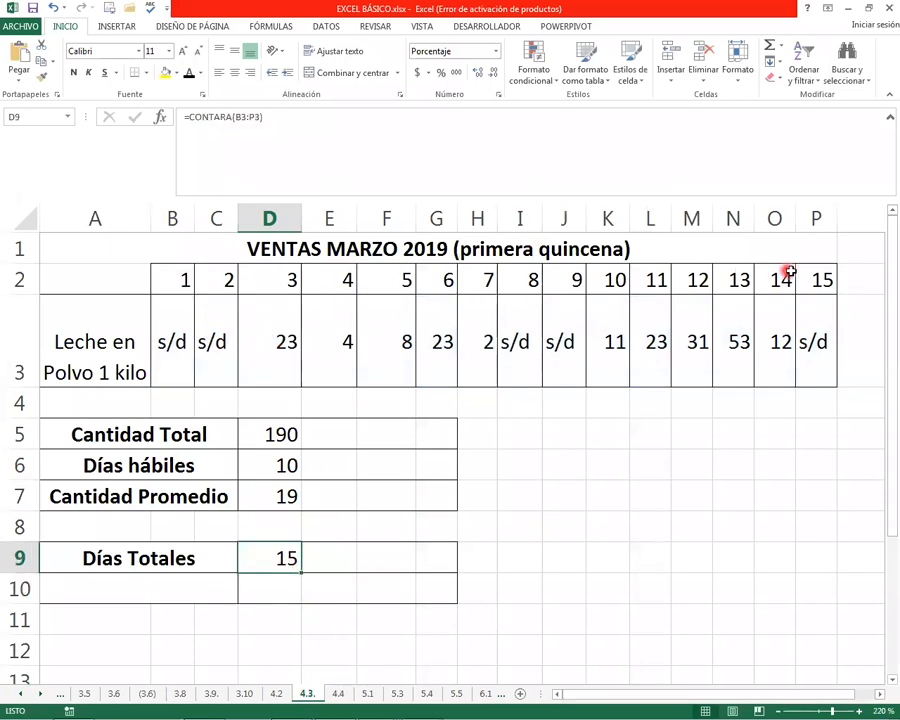
click(188, 282)
drag(188, 282, 820, 282)
Set the font colour of the % dias hábiles label in A10 to automatic, clear D10 and review the day counts in D6 and D9
click(121, 584)
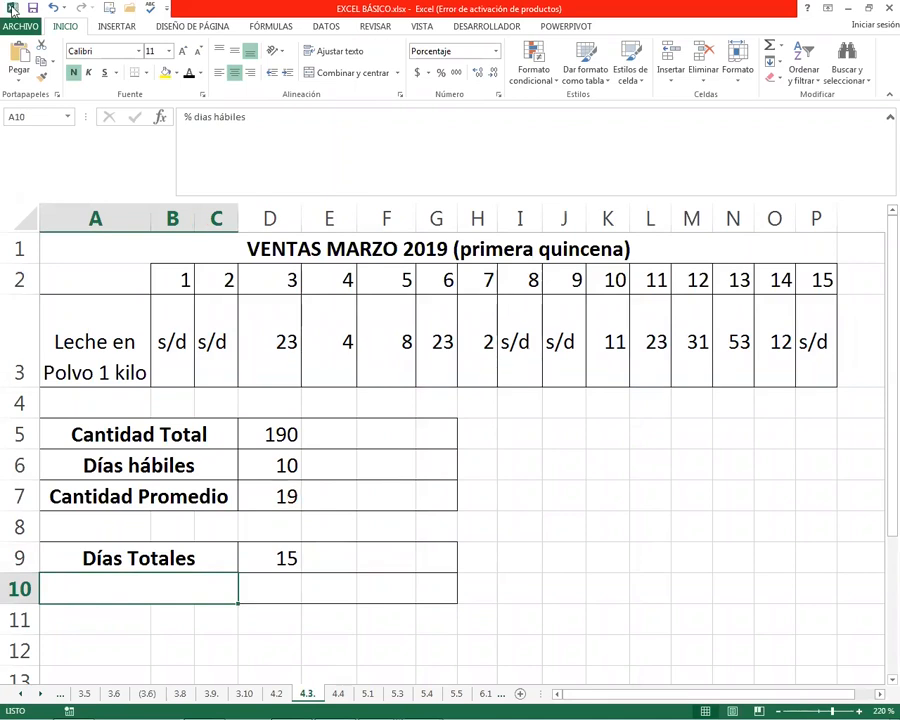
click(268, 595)
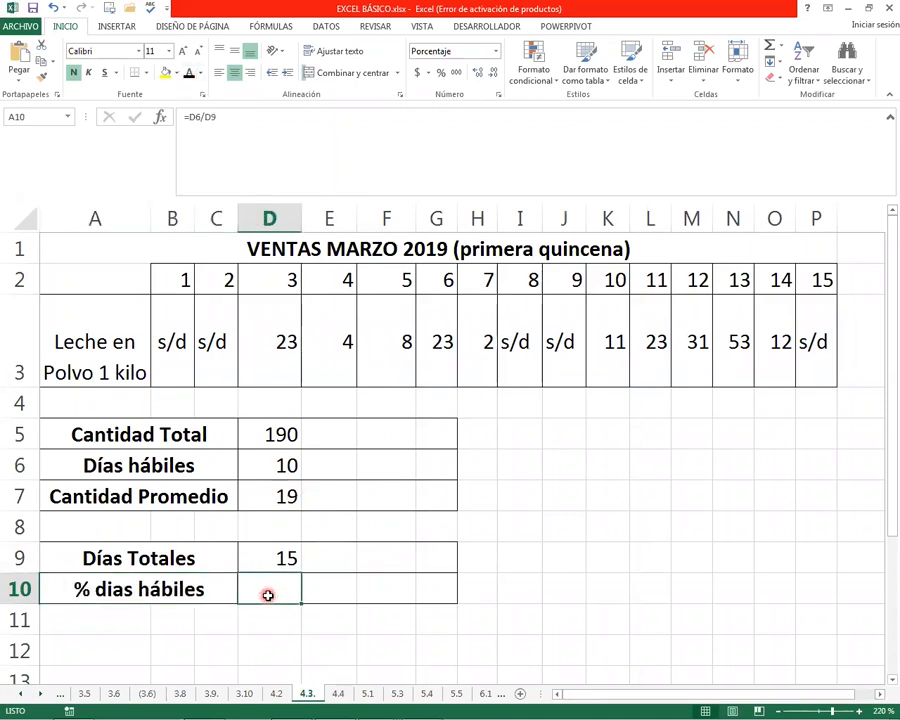
click(220, 518)
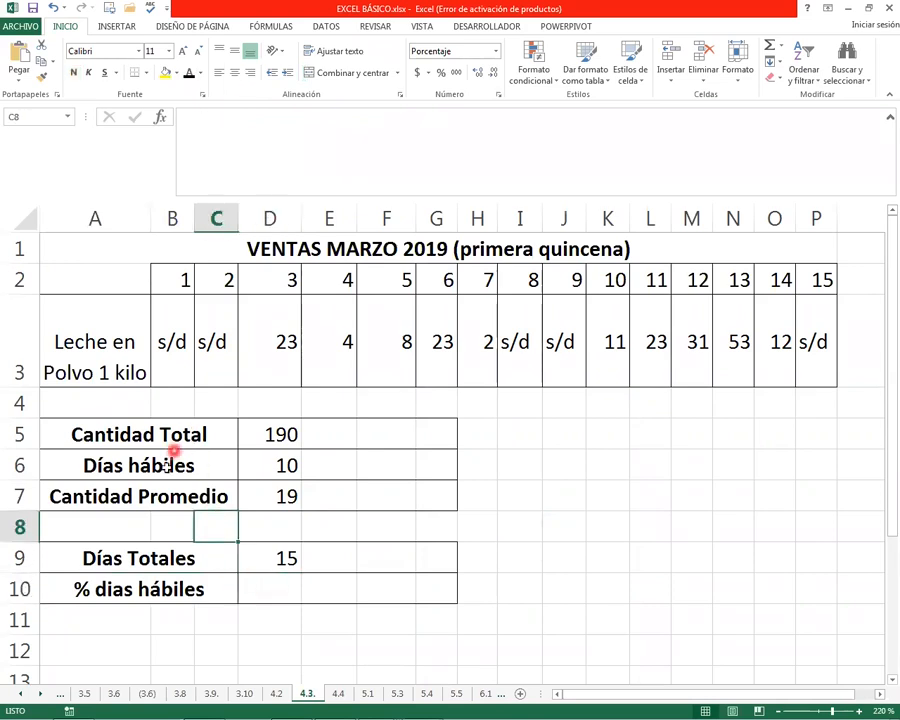
click(269, 580)
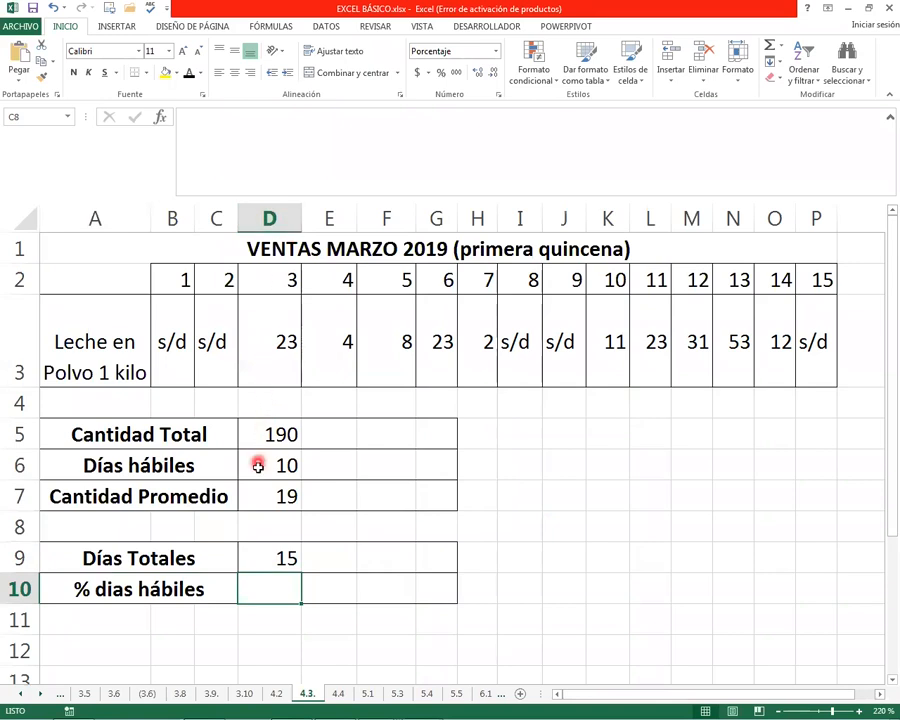
click(272, 557)
click(267, 582)
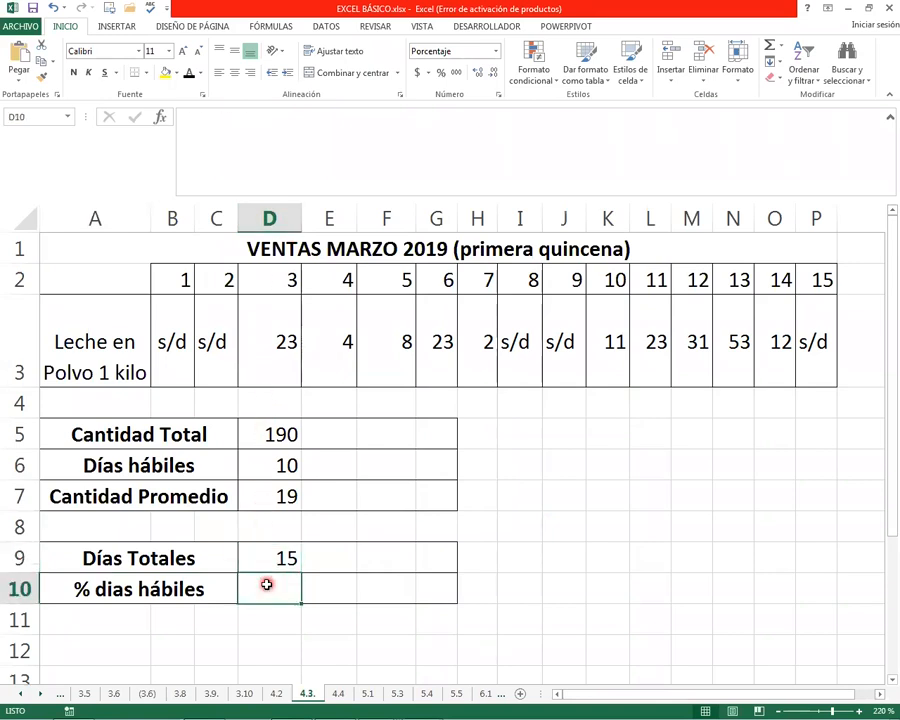
click(254, 466)
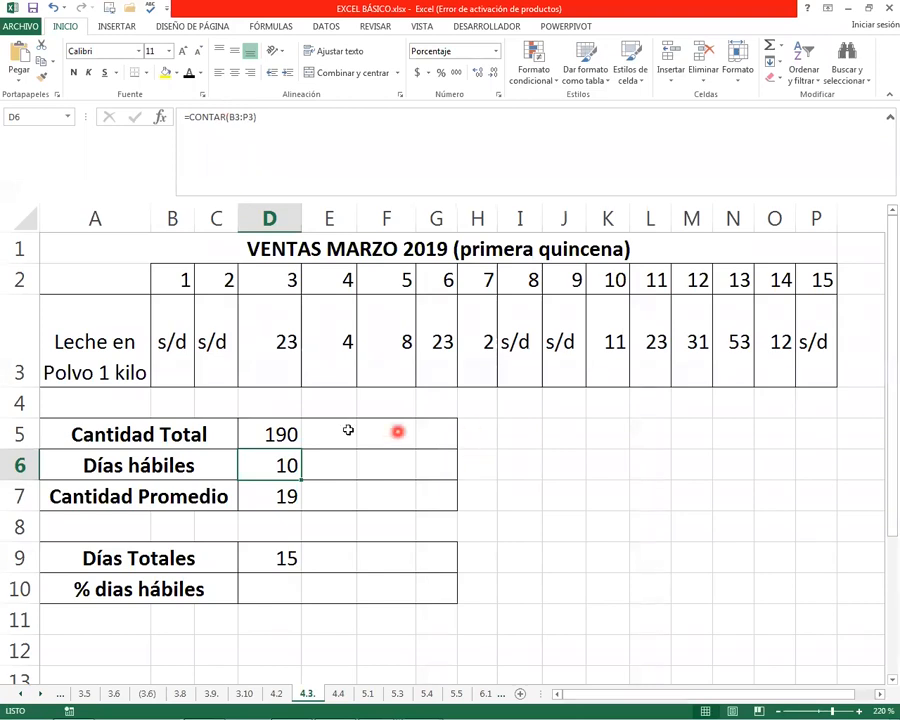
Review the sales row B3:P3 and the Días hábiles count in D6 as the basis for the percentage in D10
drag(165, 340, 804, 366)
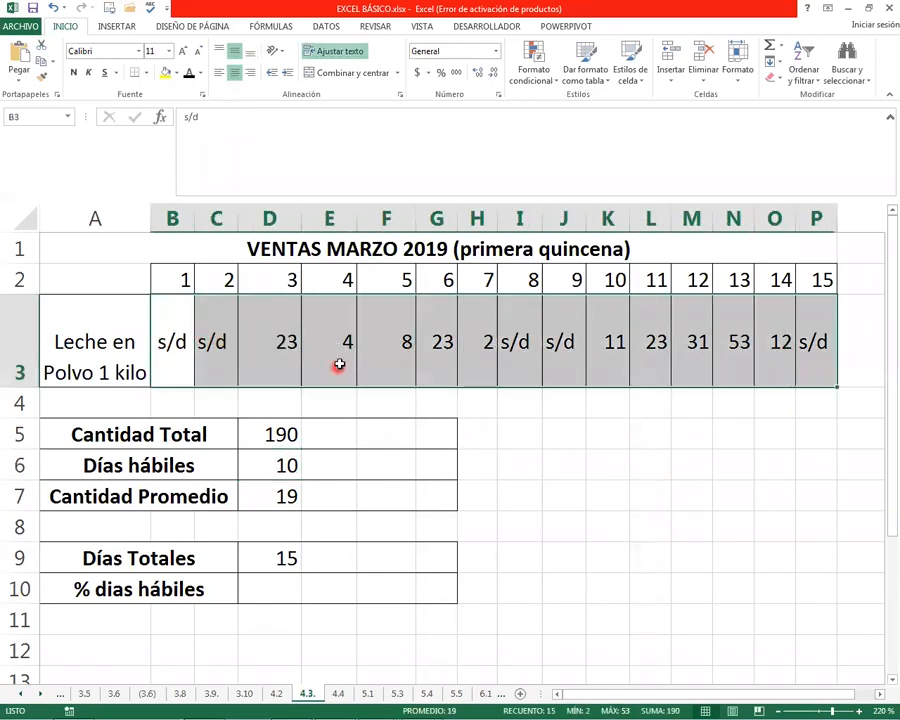
click(255, 466)
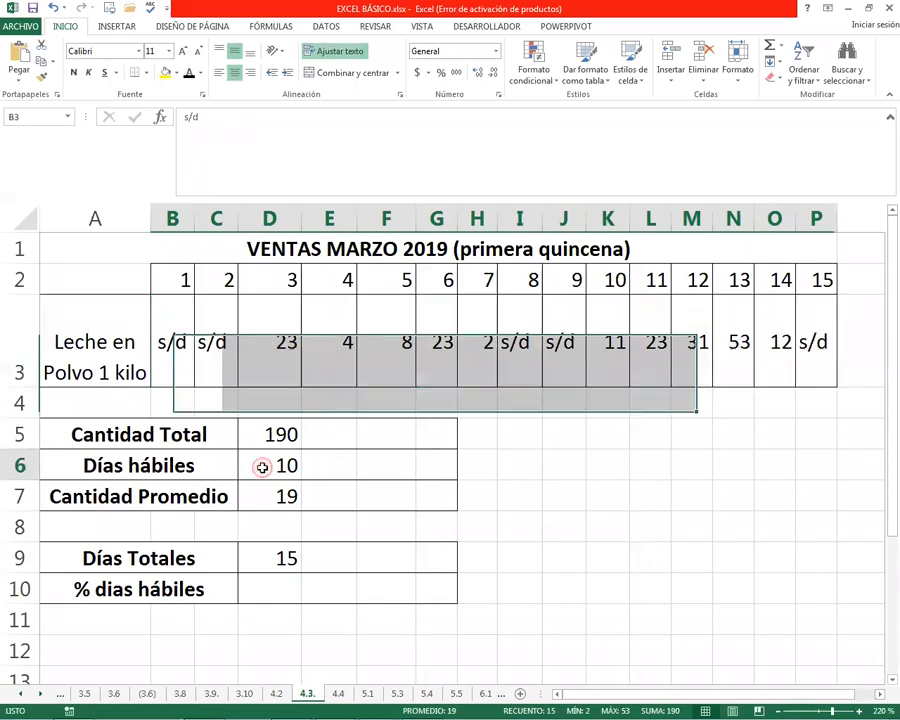
click(258, 583)
click(282, 465)
click(255, 586)
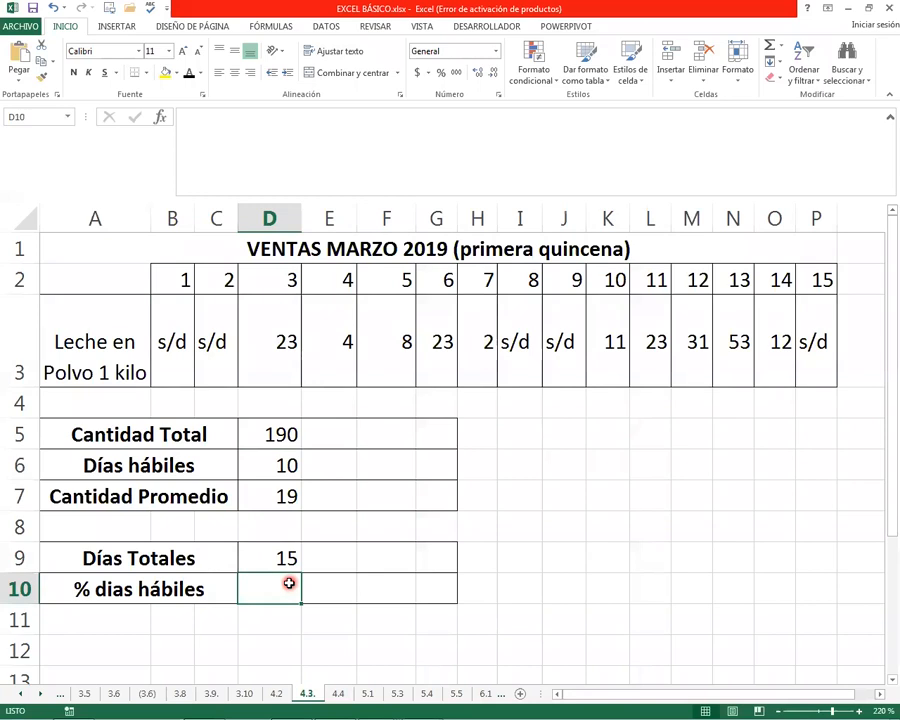
text(=)
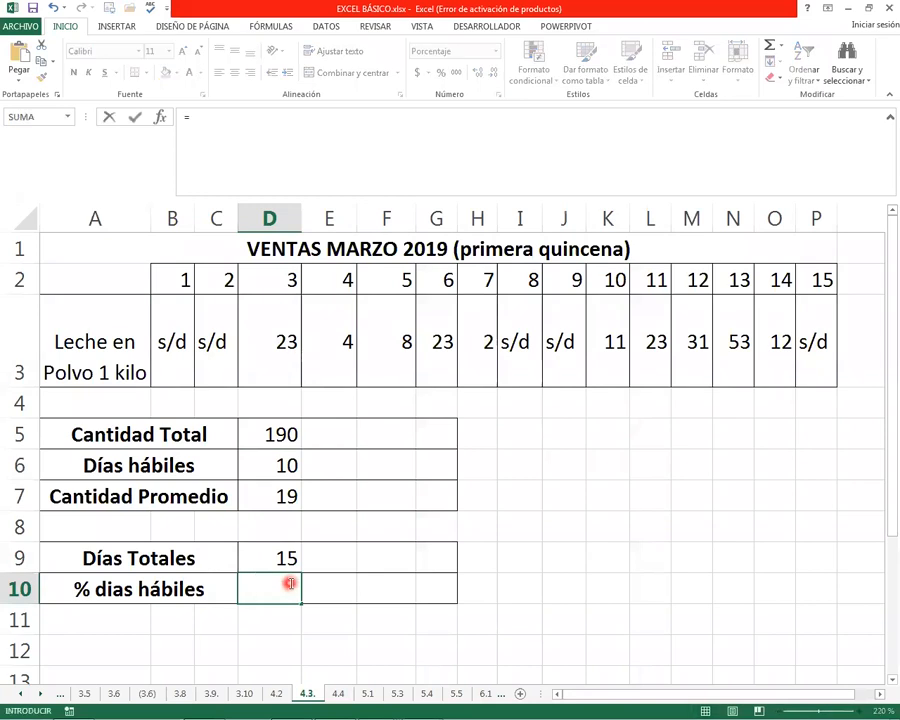
key(Escape)
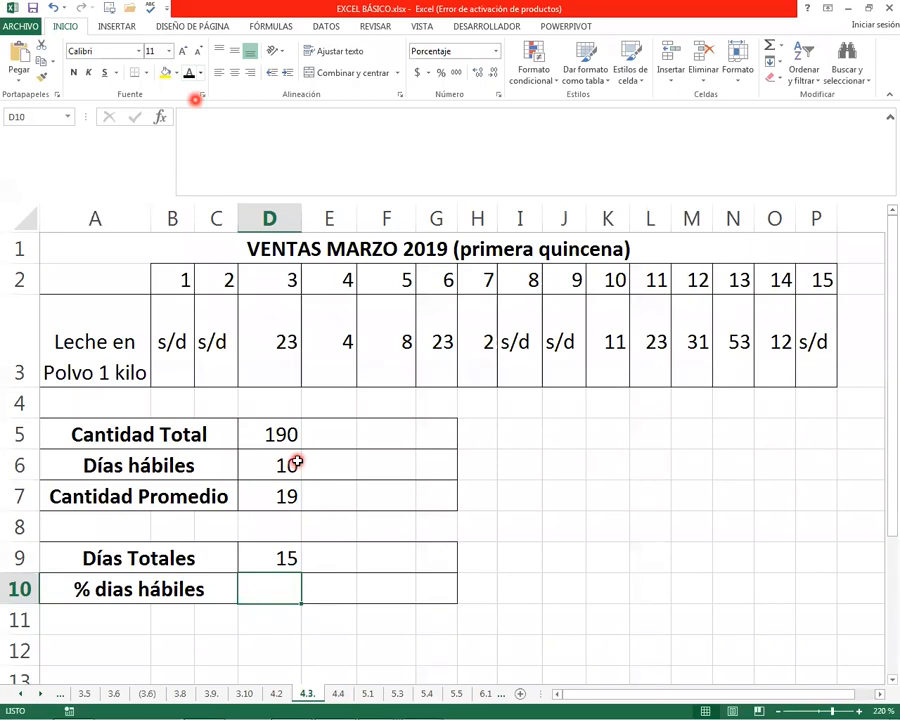
Enter =D6/D9 in D10 to calculate the percentage of working days
text(=)
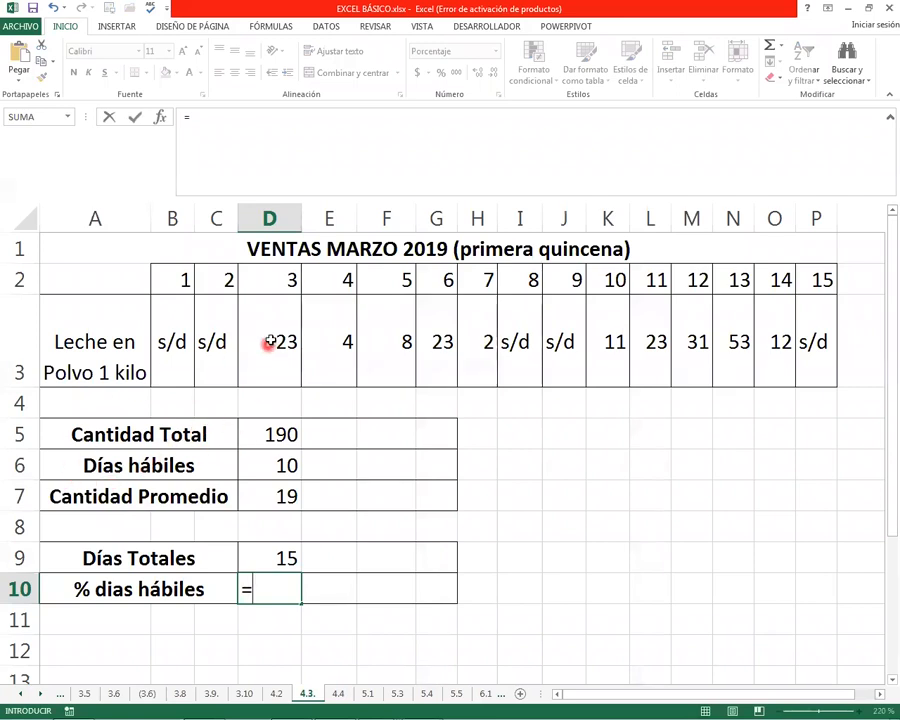
click(272, 465)
text(/)
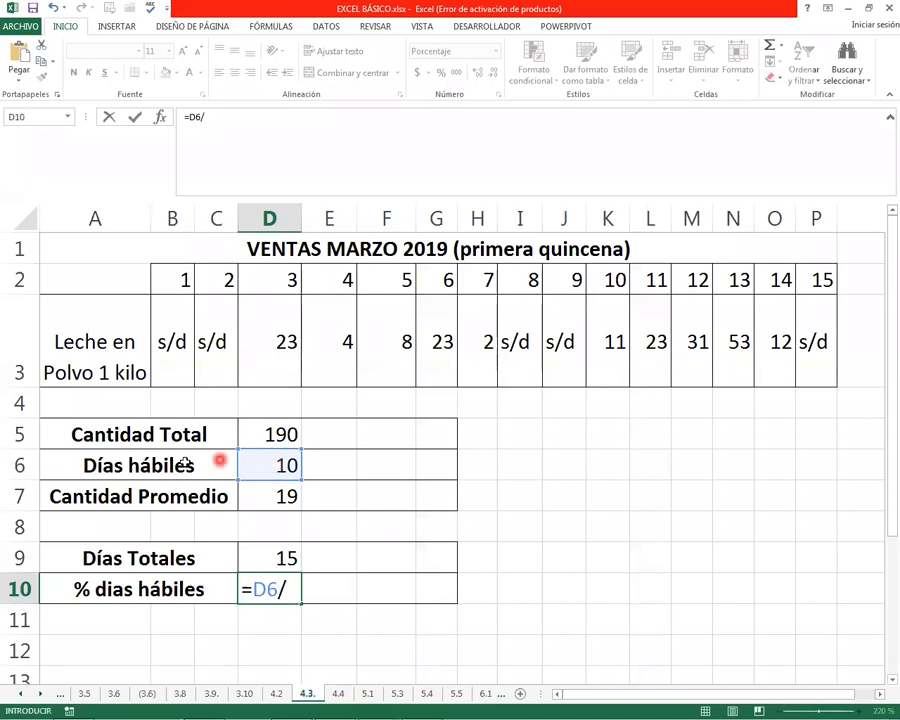
click(259, 553)
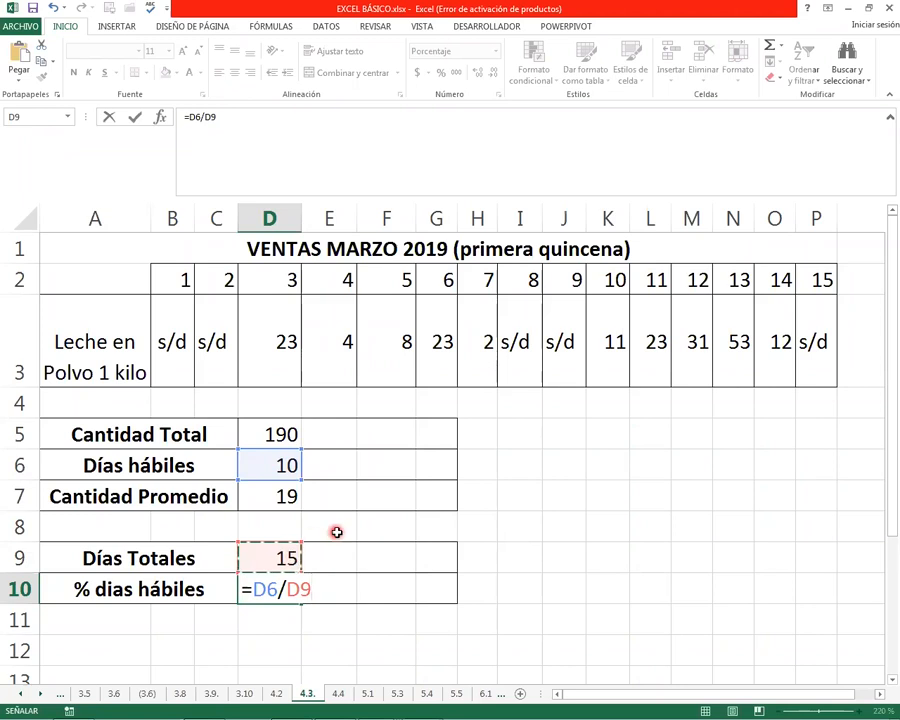
key(Return)
key(Up)
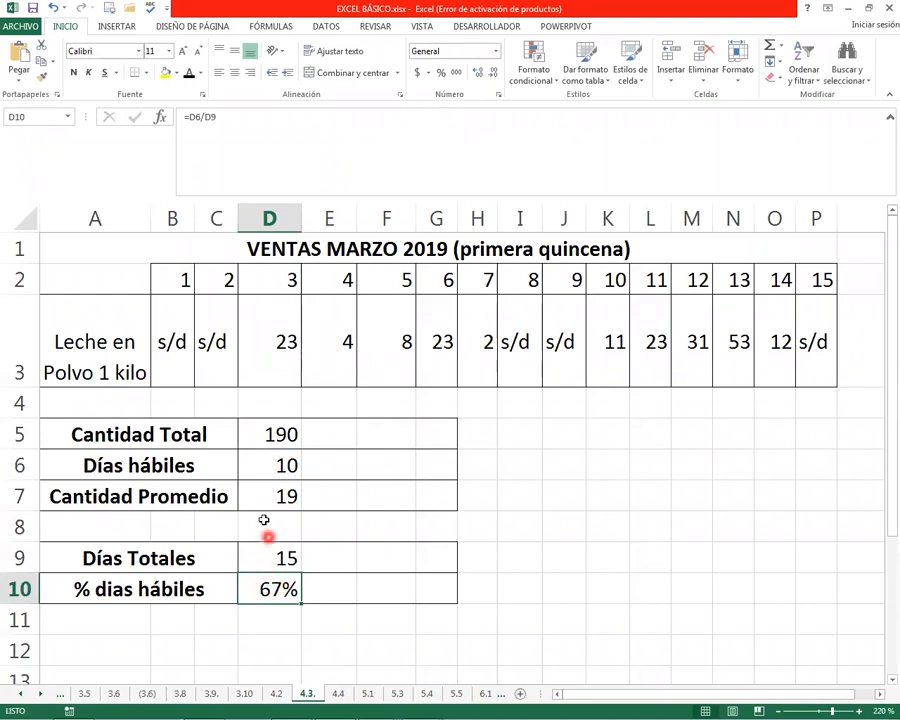
Check the percentage in D10 against the sales row B3:P3 and the Días hábiles count in D6
drag(183, 360, 822, 342)
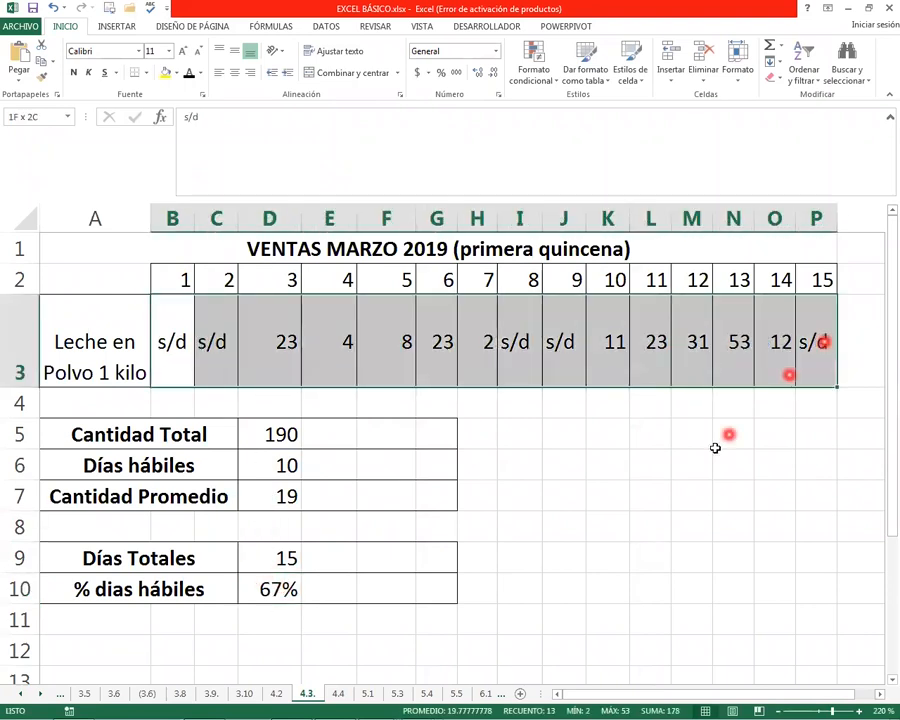
drag(684, 484, 664, 487)
click(289, 473)
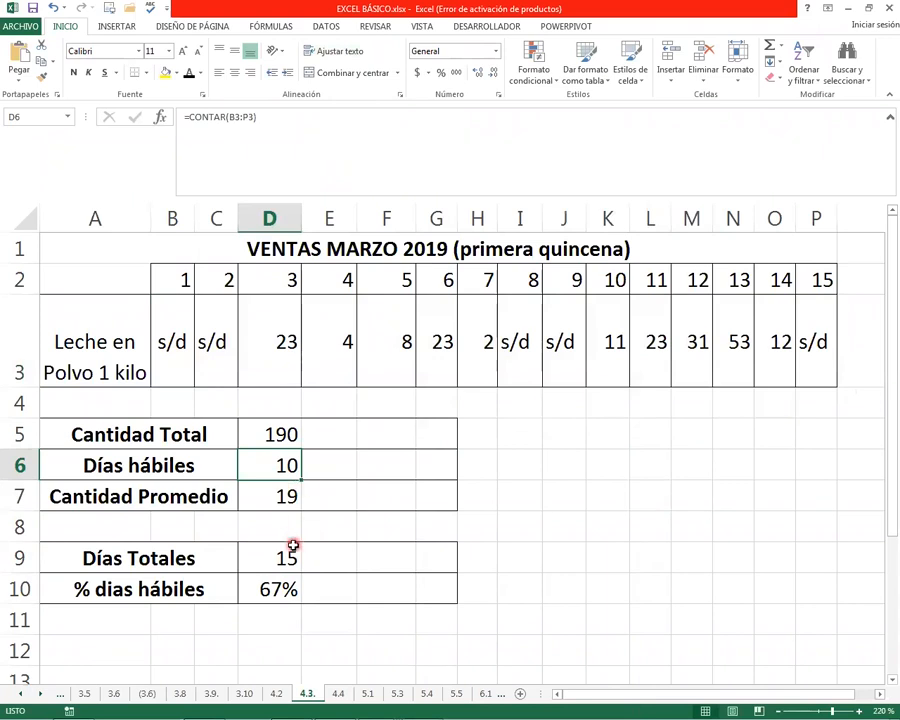
click(283, 587)
click(281, 466)
click(277, 584)
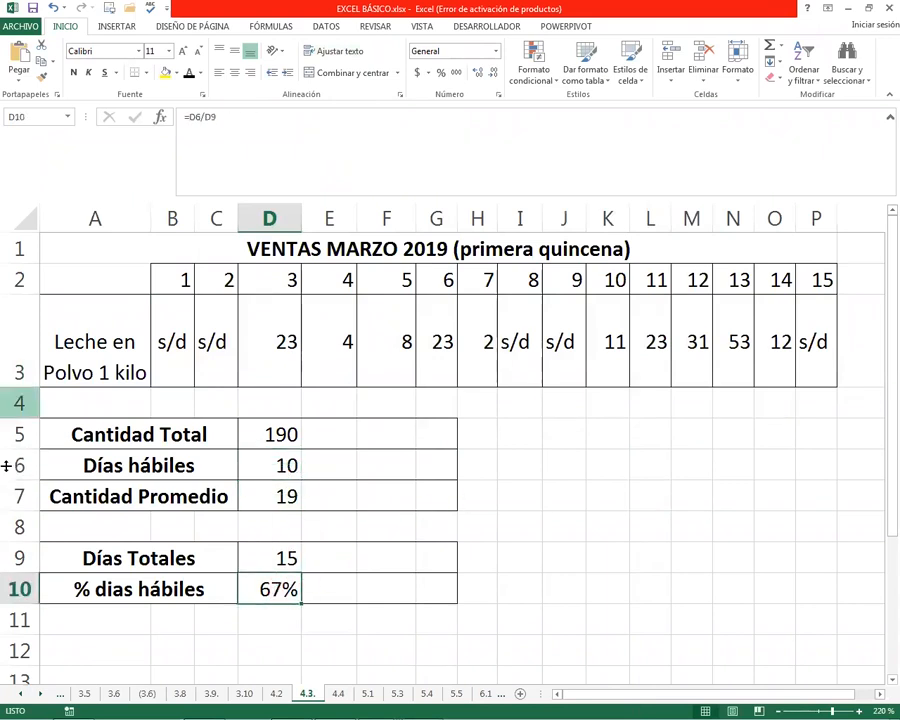
Go to sheet 4.4 and clear the formulas in B1:B7
key(ctrl+Page_Down)
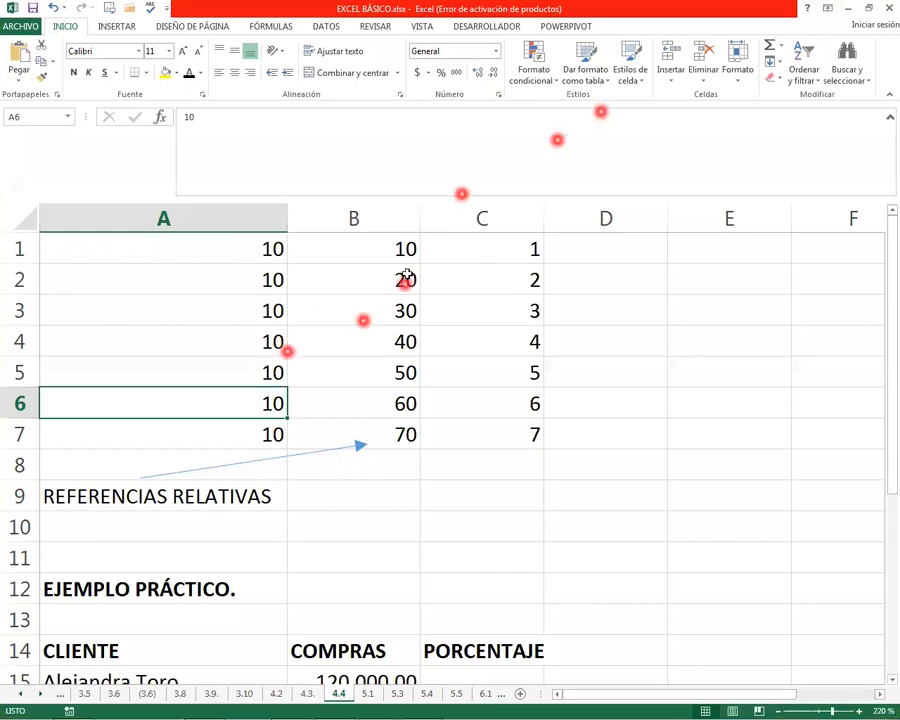
click(182, 343)
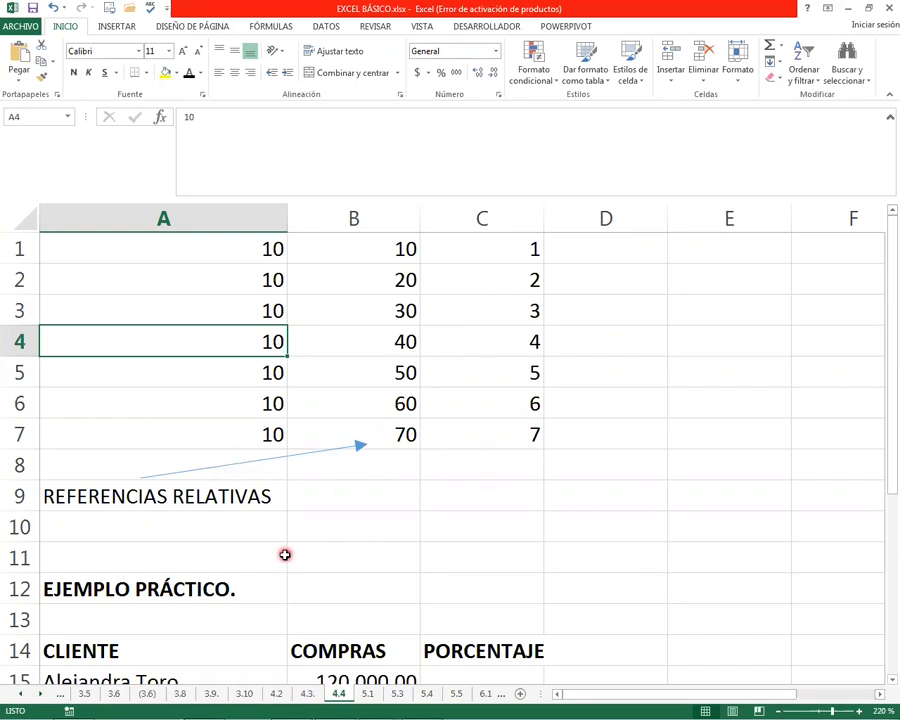
click(333, 179)
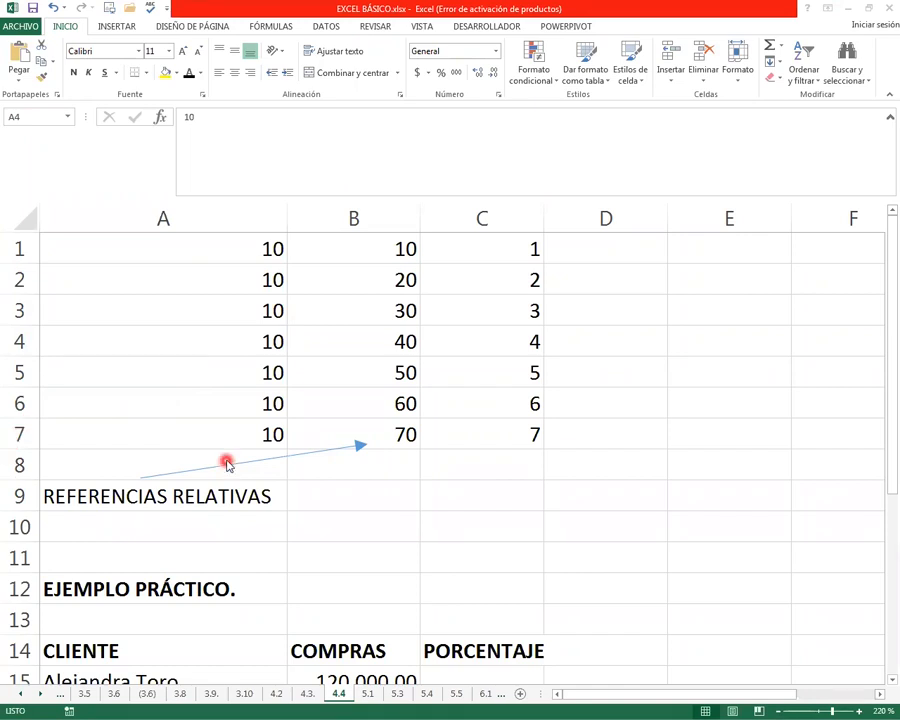
key(Escape)
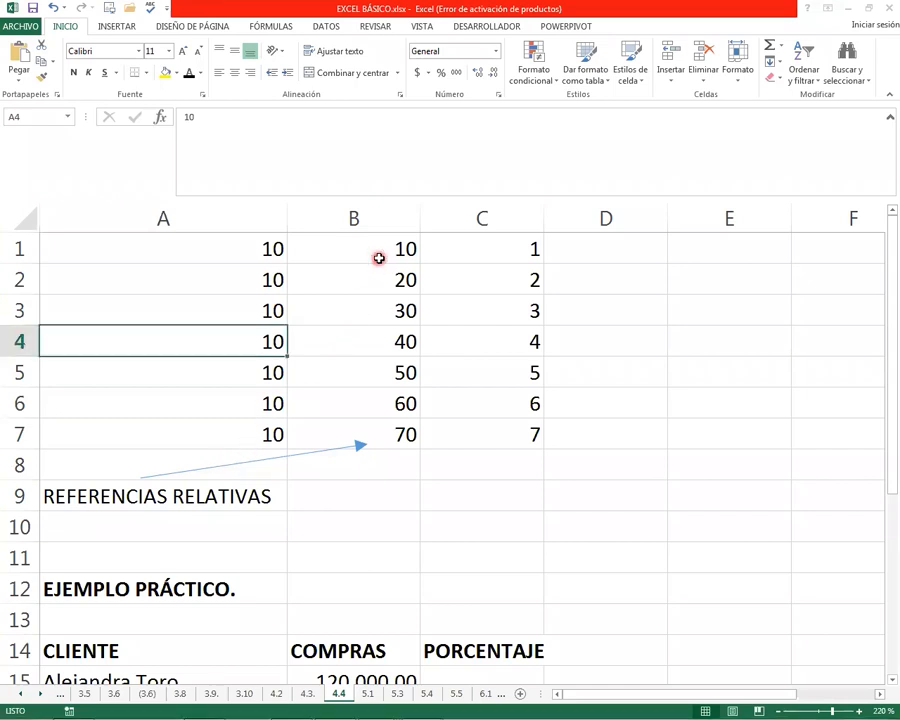
click(385, 251)
drag(401, 247, 408, 430)
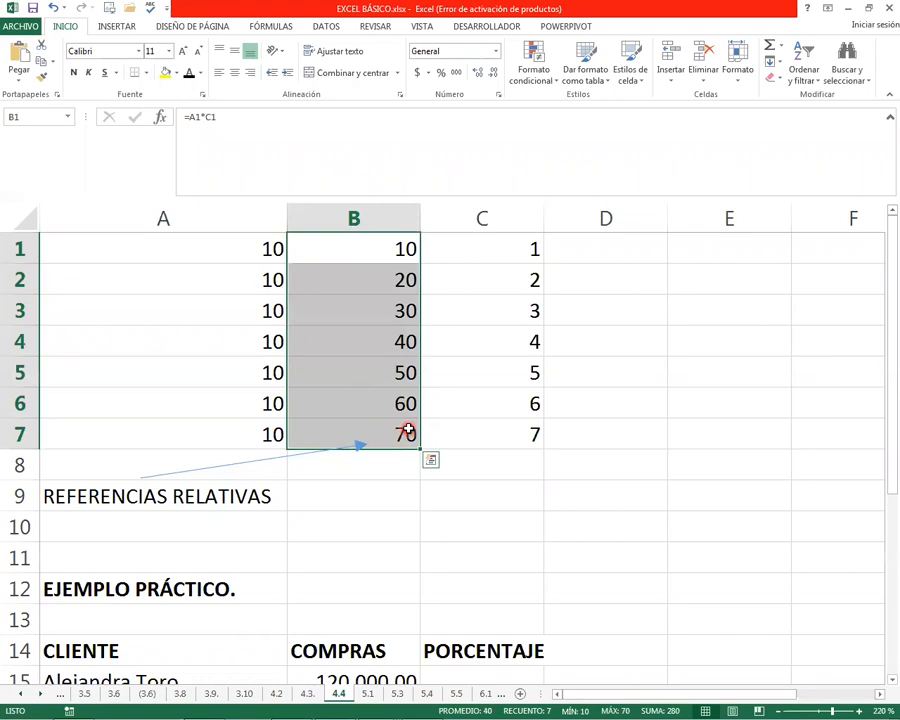
key(Delete)
click(358, 247)
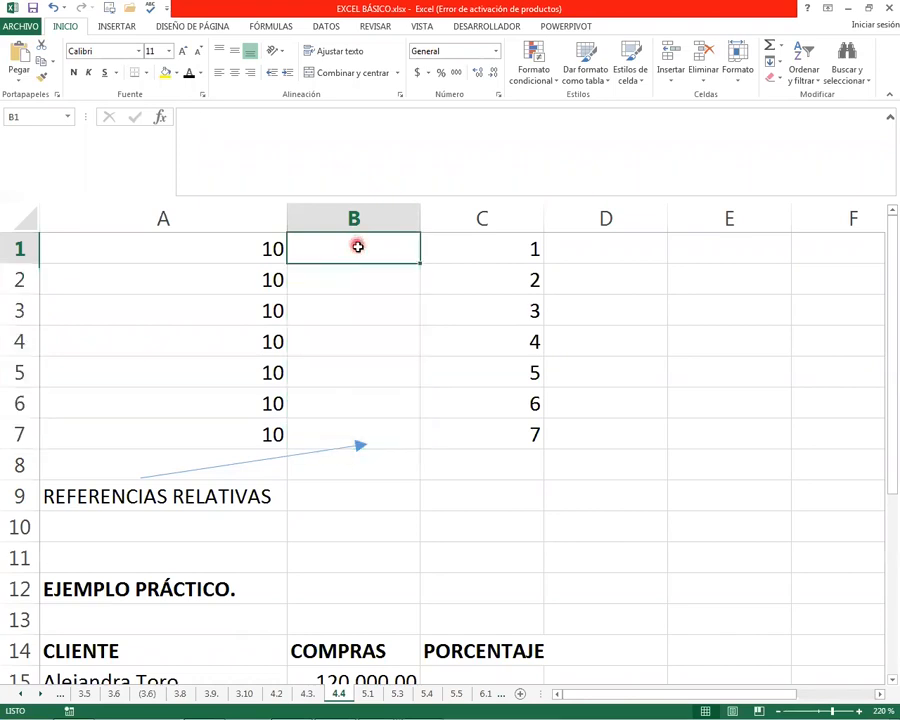
Examine the values in A1:A7 and C1:C7 that are multiplied row by row
drag(263, 259, 257, 436)
drag(504, 253, 494, 427)
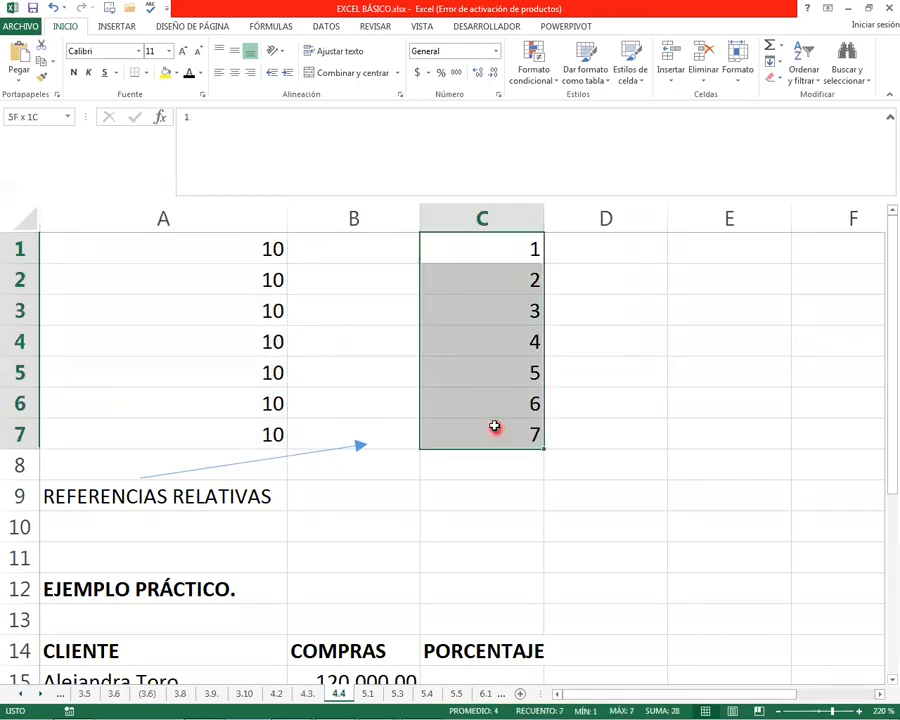
click(344, 249)
click(243, 248)
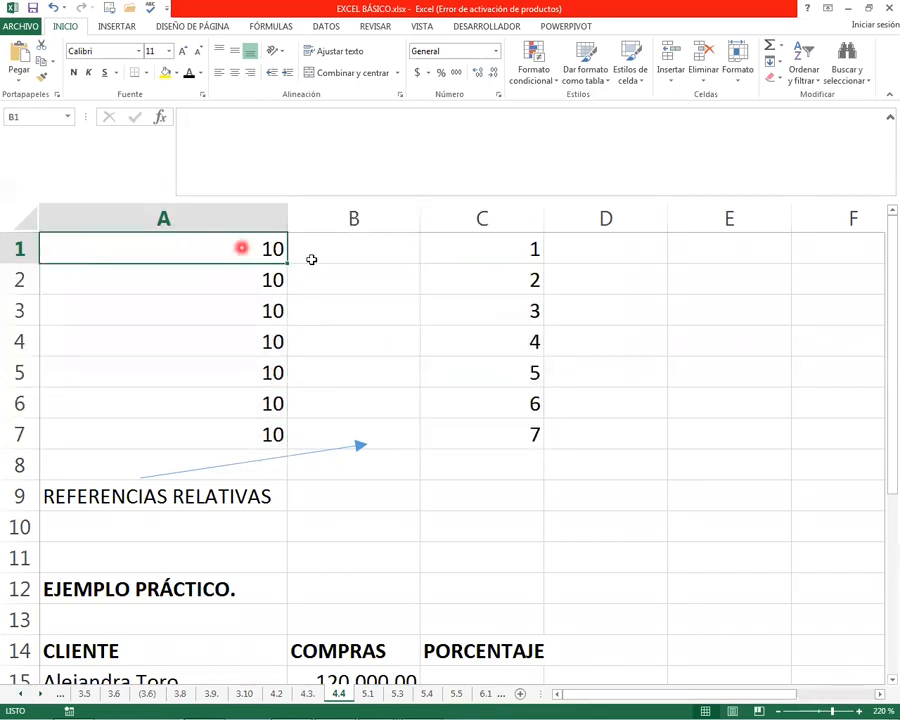
click(538, 262)
click(534, 288)
click(528, 318)
click(520, 345)
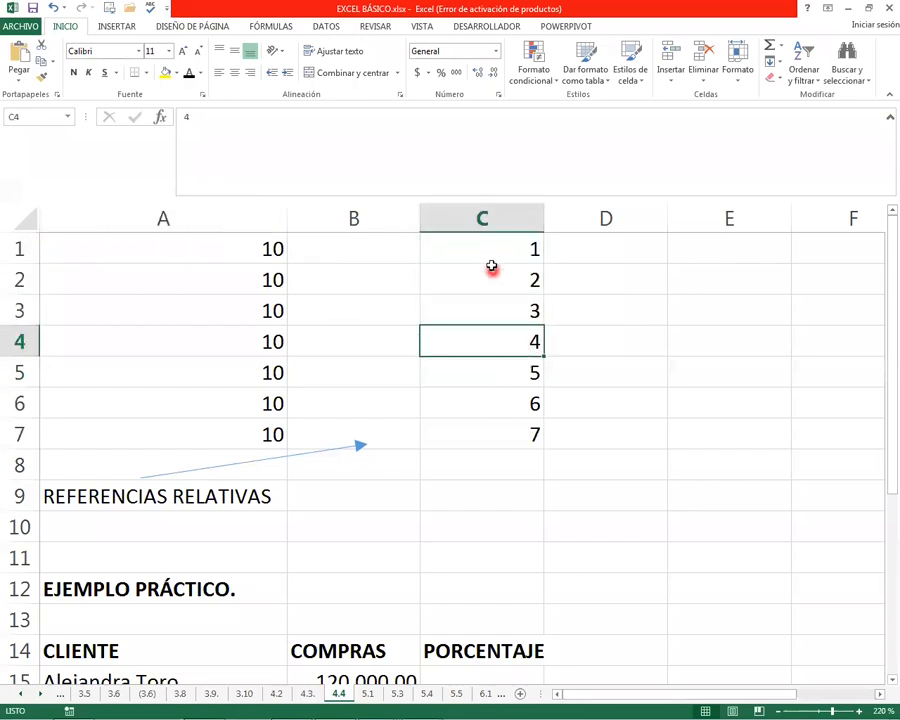
click(226, 256)
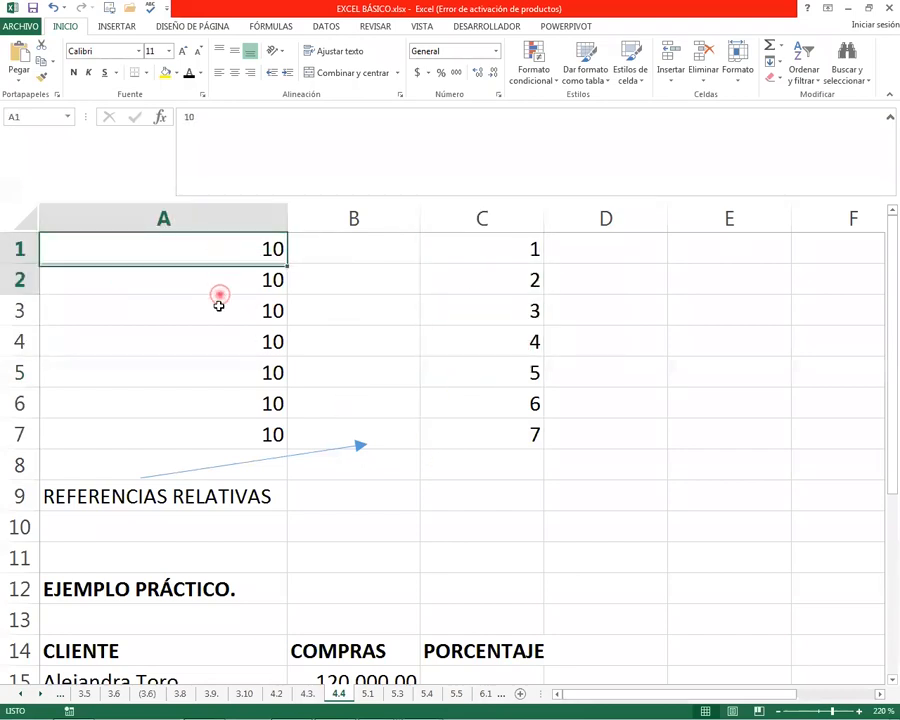
drag(219, 305, 221, 431)
Enter =A1*C1 in B1 and fill the formula down to B7
click(362, 246)
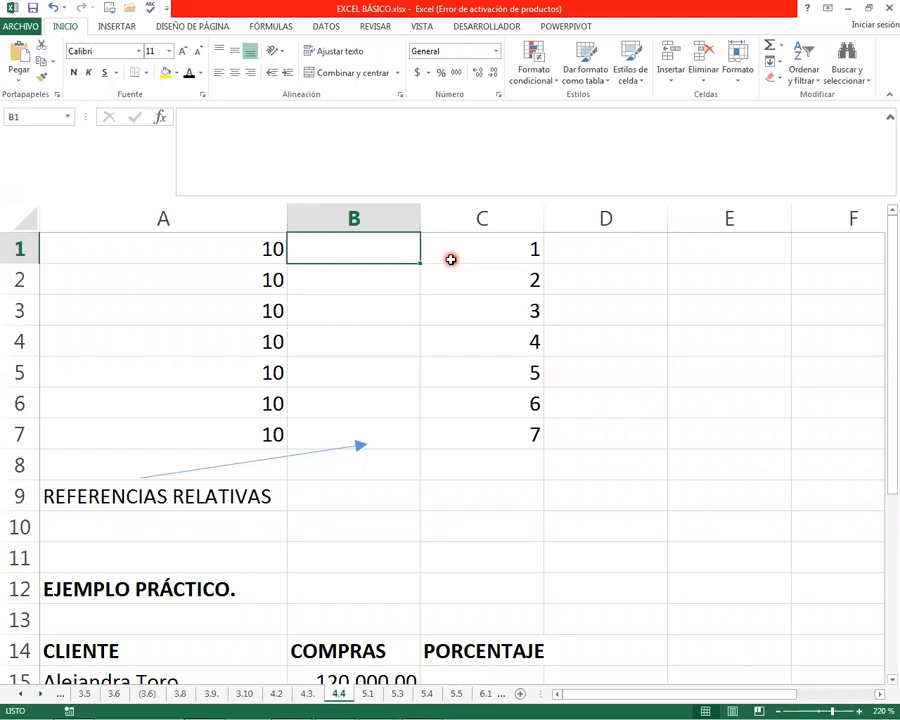
text(=)
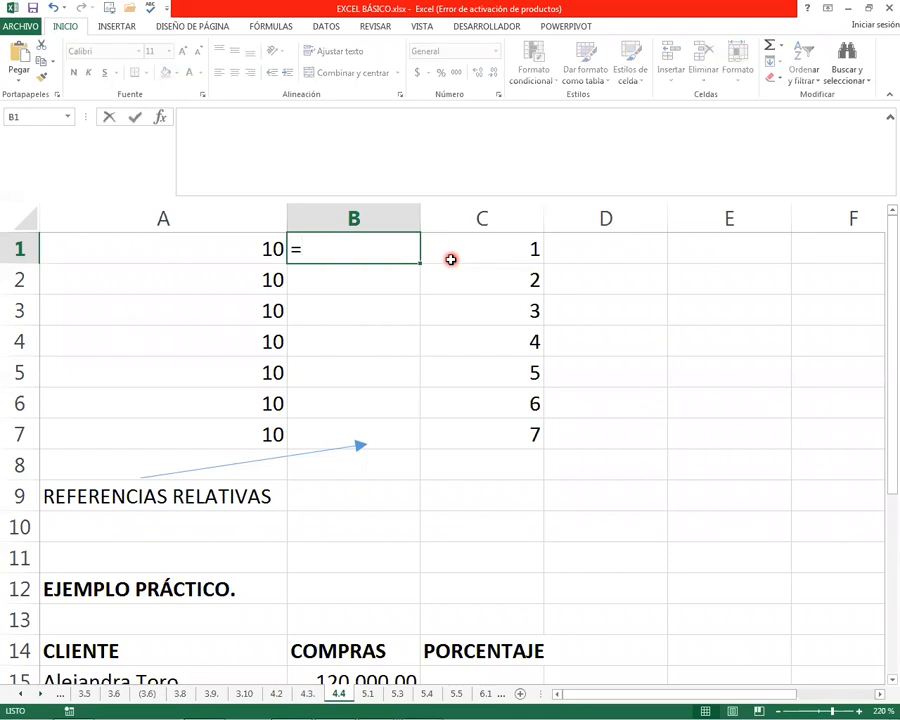
key(Left)
text(*)
click(451, 259)
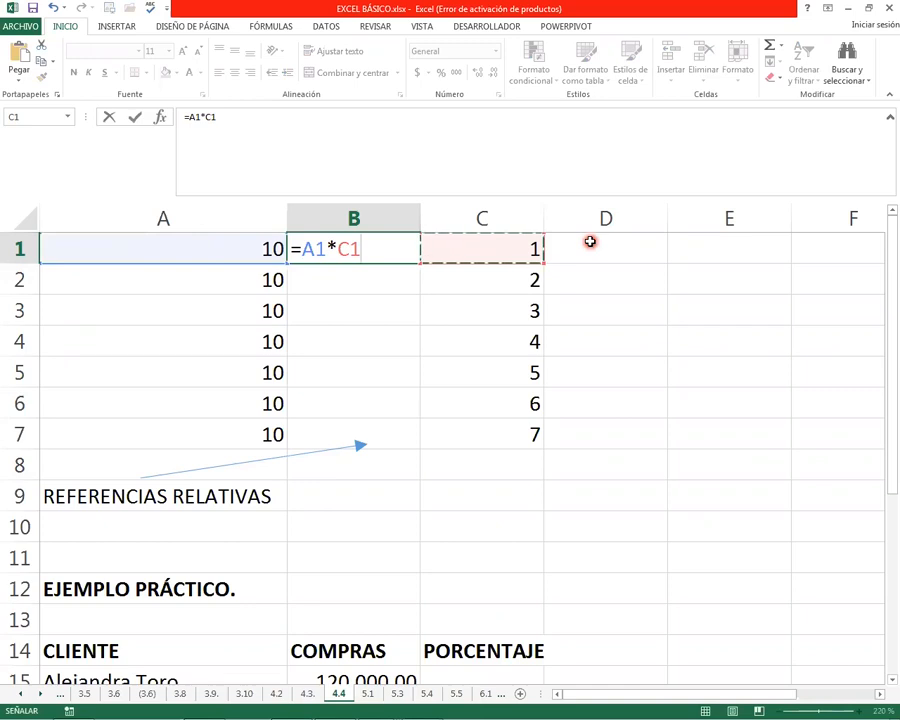
key(Return)
key(Up)
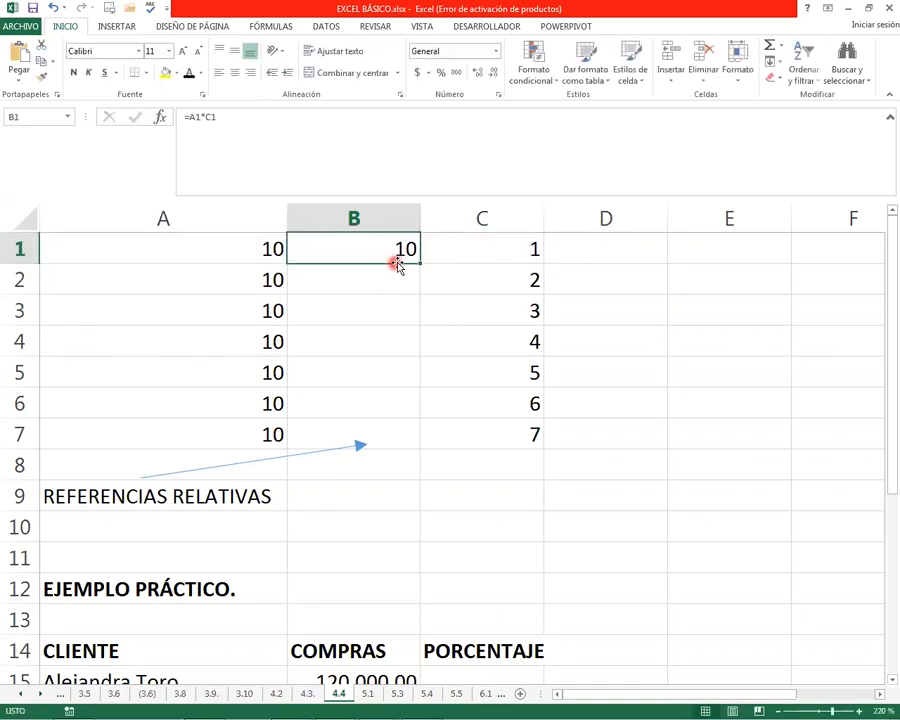
drag(417, 264, 402, 451)
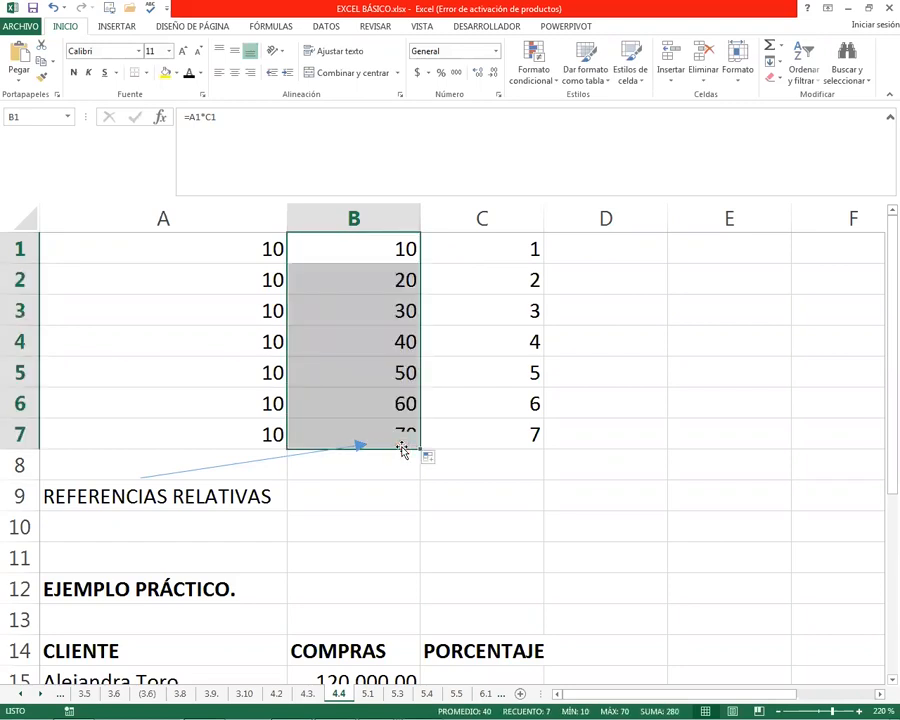
Inspect the copied formulas in B2, B3 and B7 to see which cells each one references
click(348, 270)
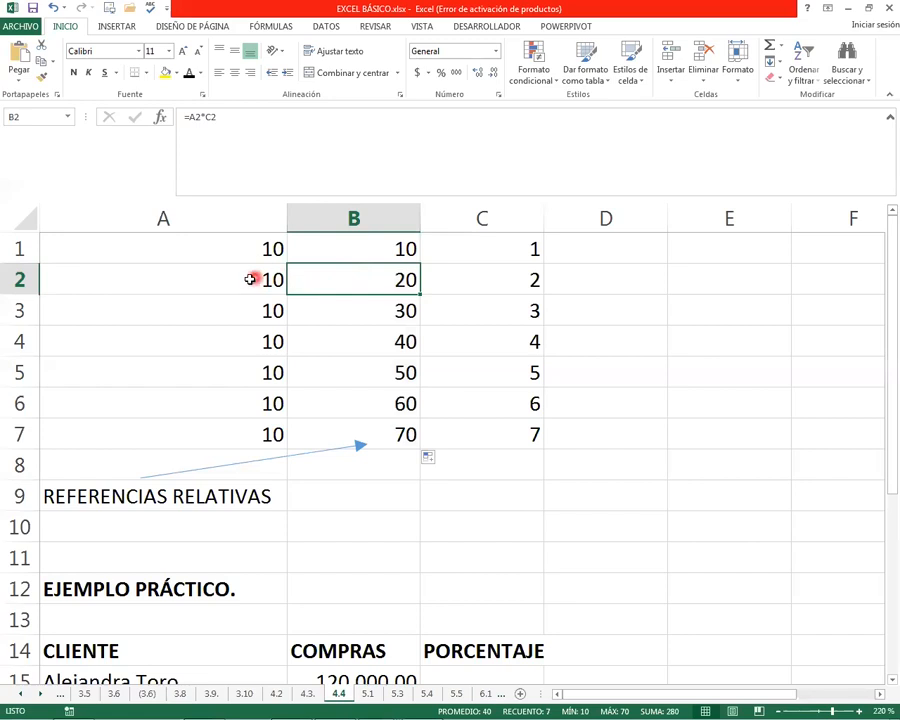
double_click(296, 279)
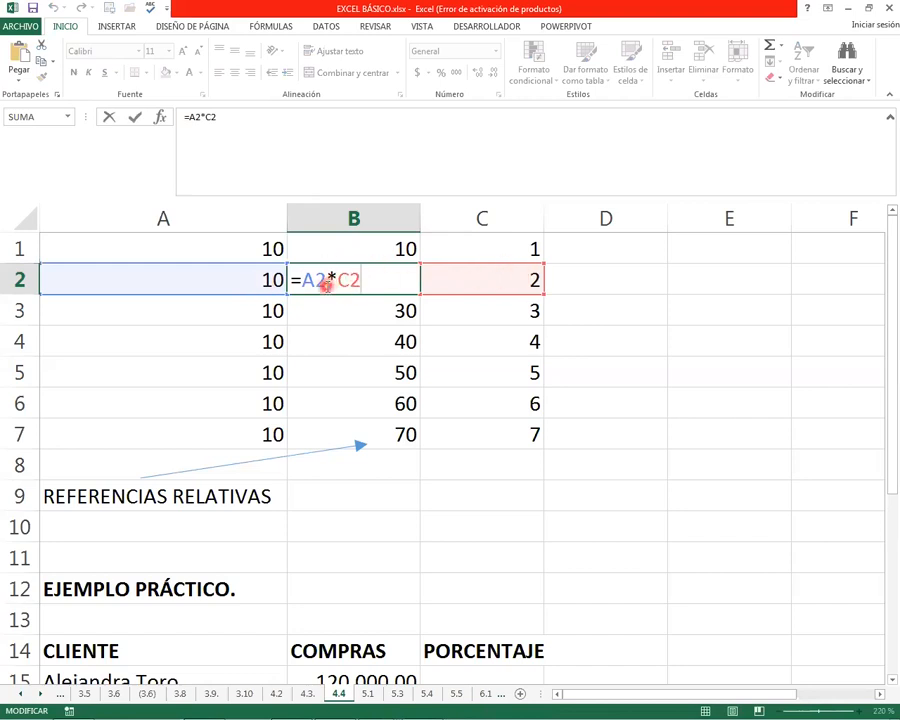
key(Escape)
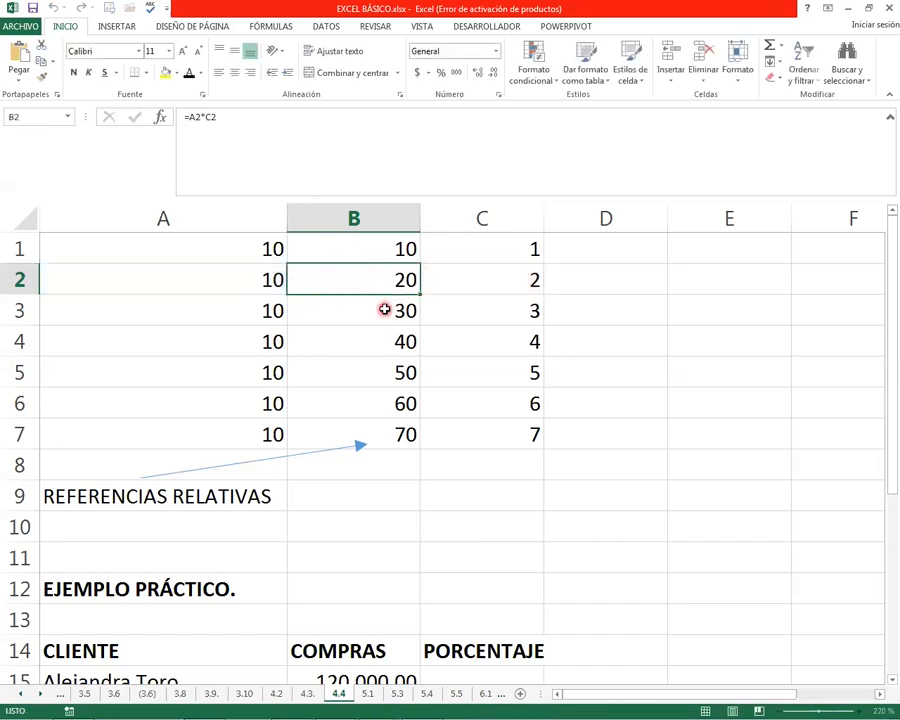
click(383, 309)
double_click(352, 311)
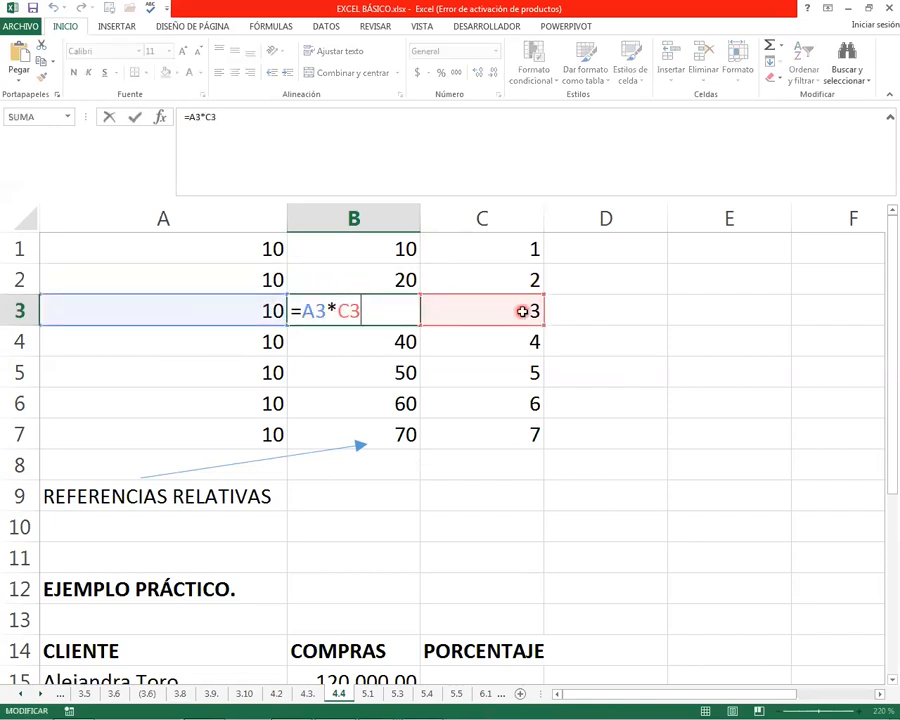
key(Escape)
click(382, 341)
click(366, 424)
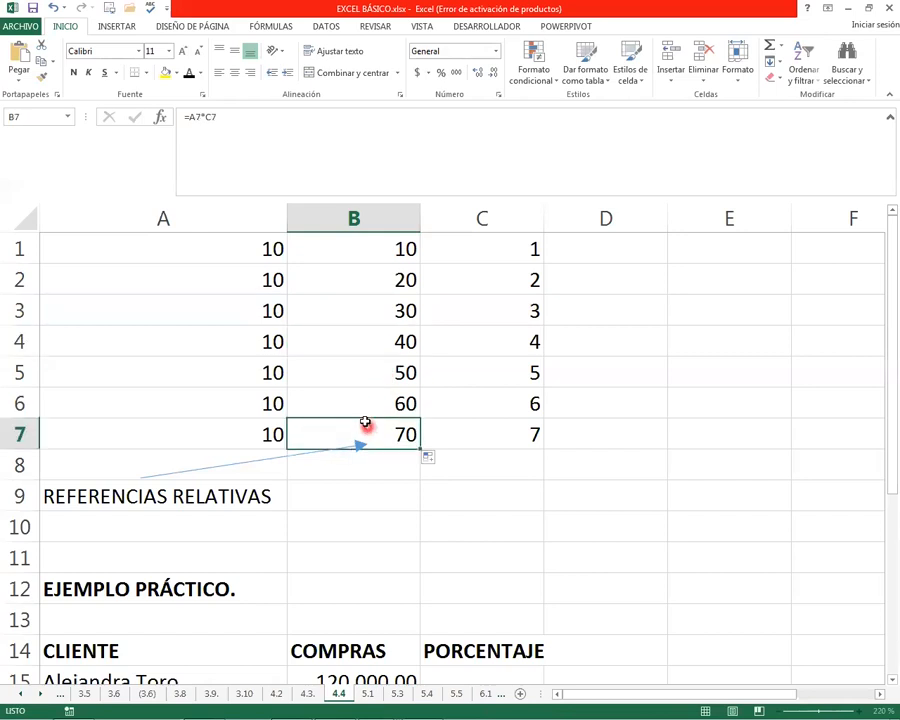
double_click(352, 425)
key(Escape)
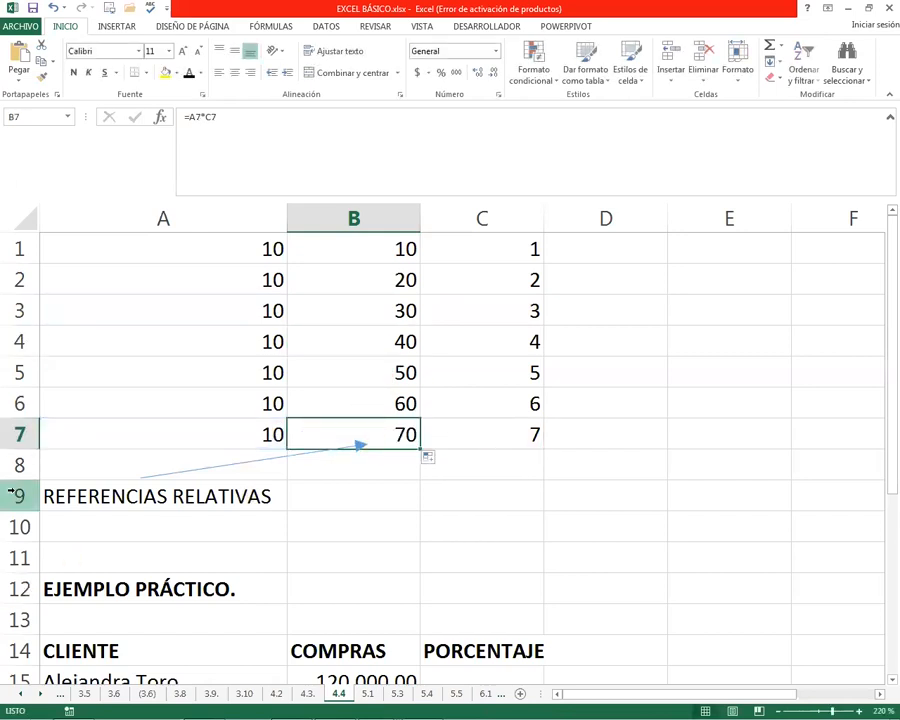
Compare the formulas in B1, B2 and B3 and trace the reference of B2 to cell A2
click(361, 312)
click(358, 275)
click(370, 250)
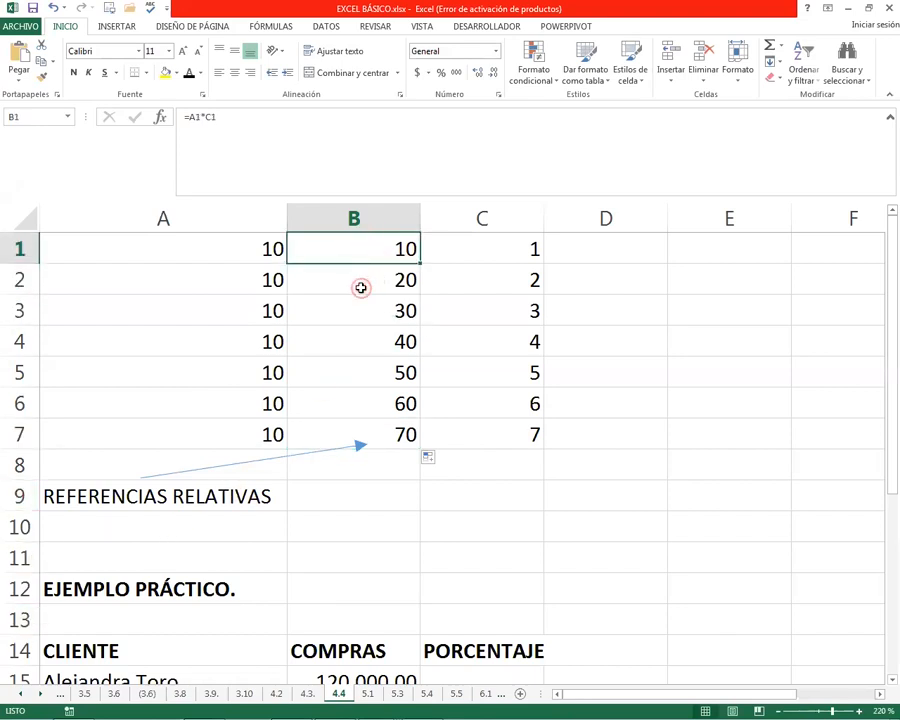
click(365, 278)
click(262, 281)
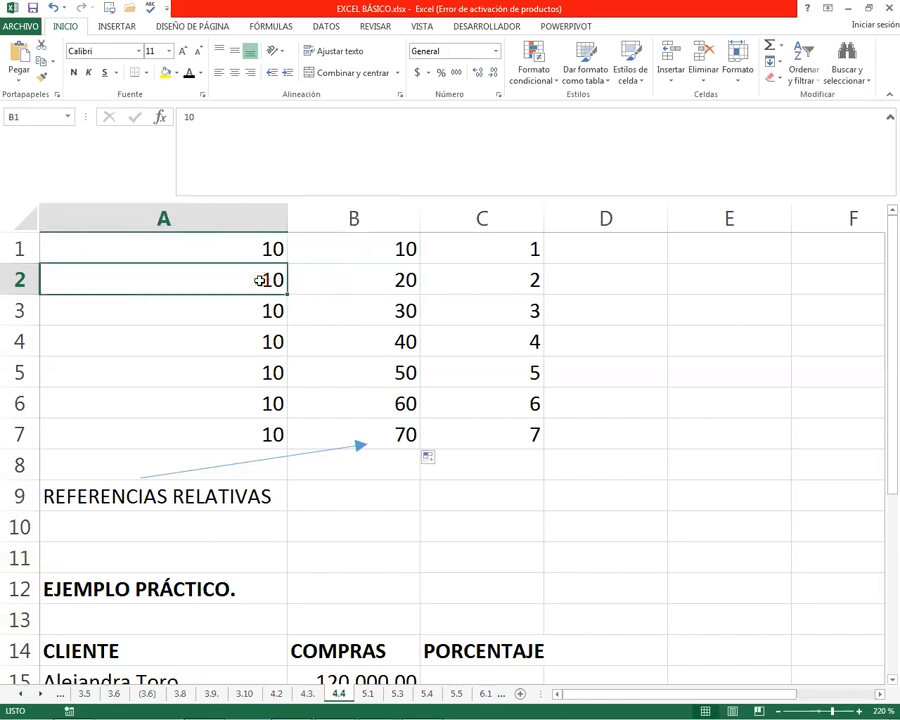
Fill the B1 formula down to B7 once more to demonstrate how its references shift
click(469, 287)
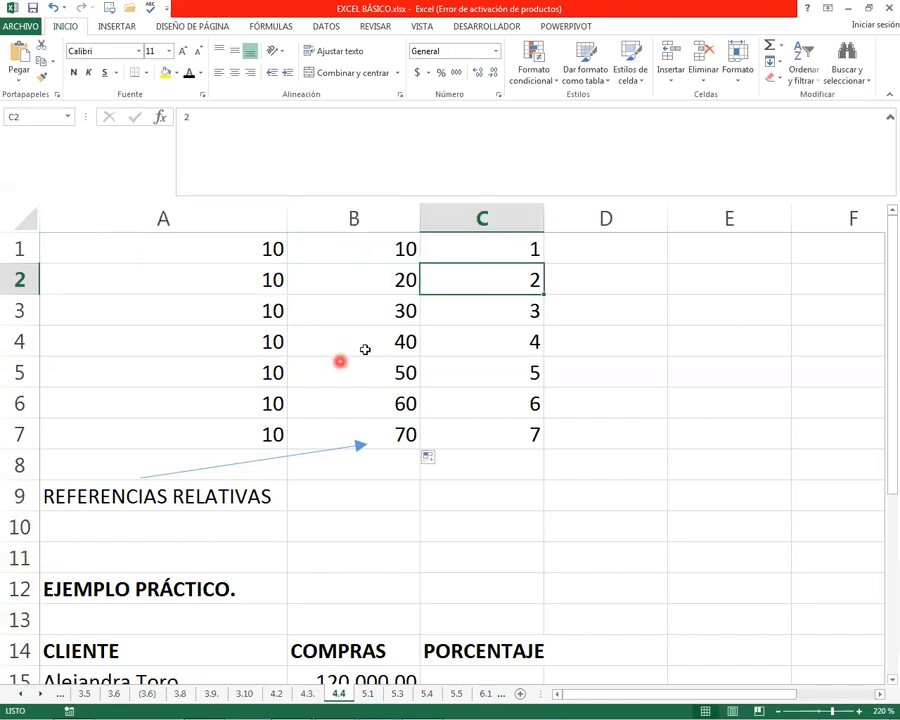
click(406, 251)
drag(421, 262, 406, 451)
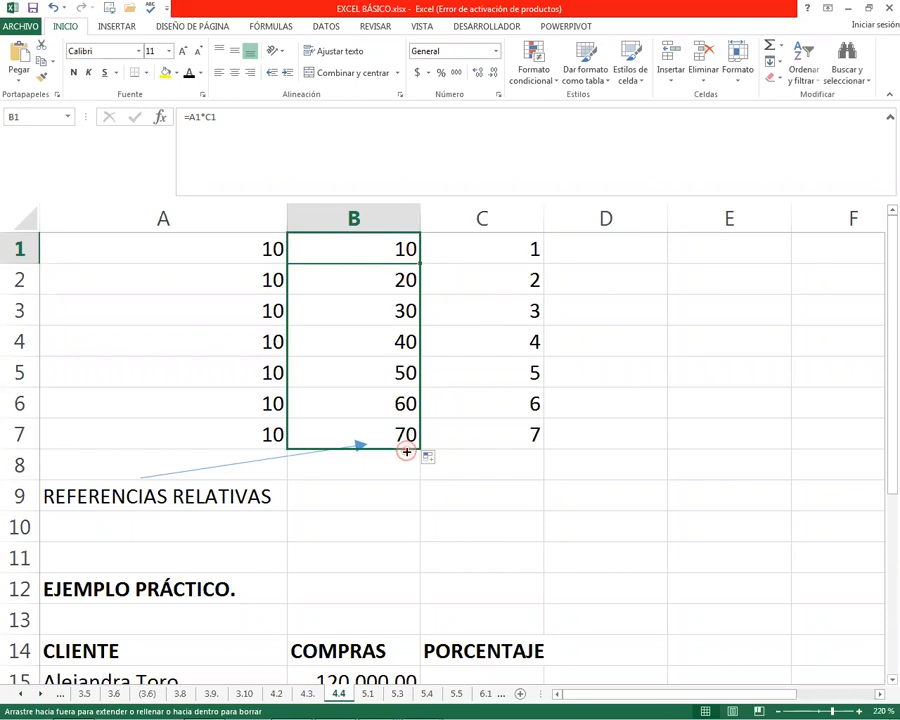
click(370, 226)
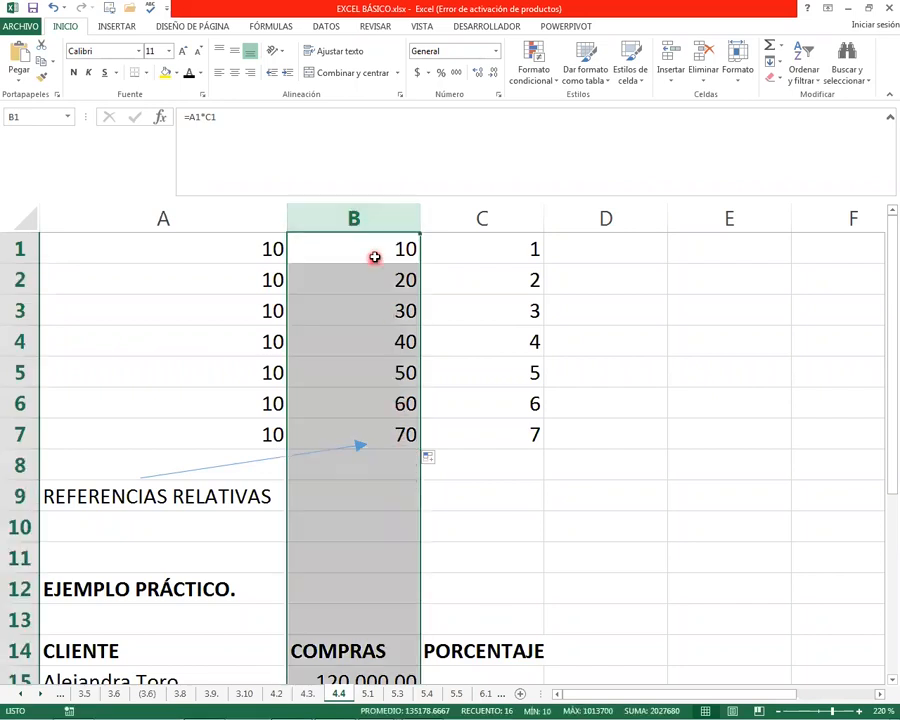
Inspect the formulas in B1, B2, B3 and B5 to see which row each one references
click(408, 238)
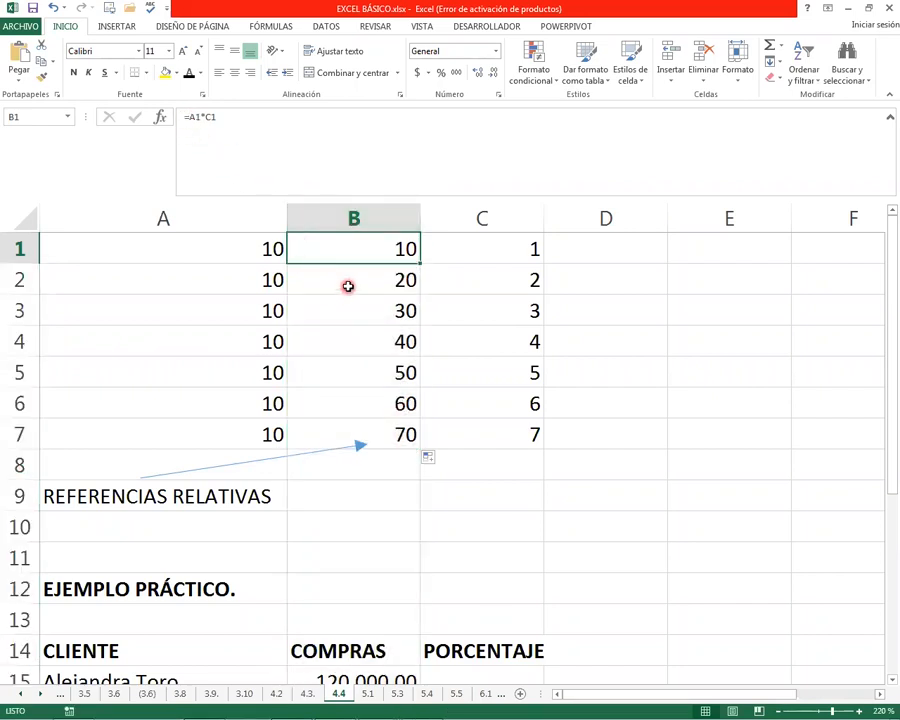
key(F2)
key(Return)
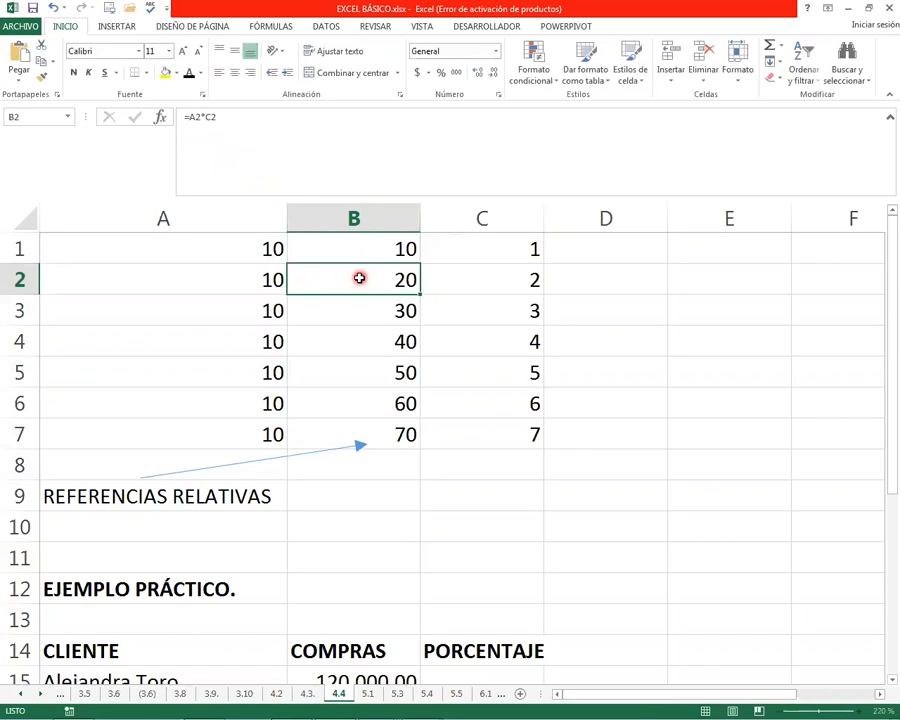
key(F2)
key(Return)
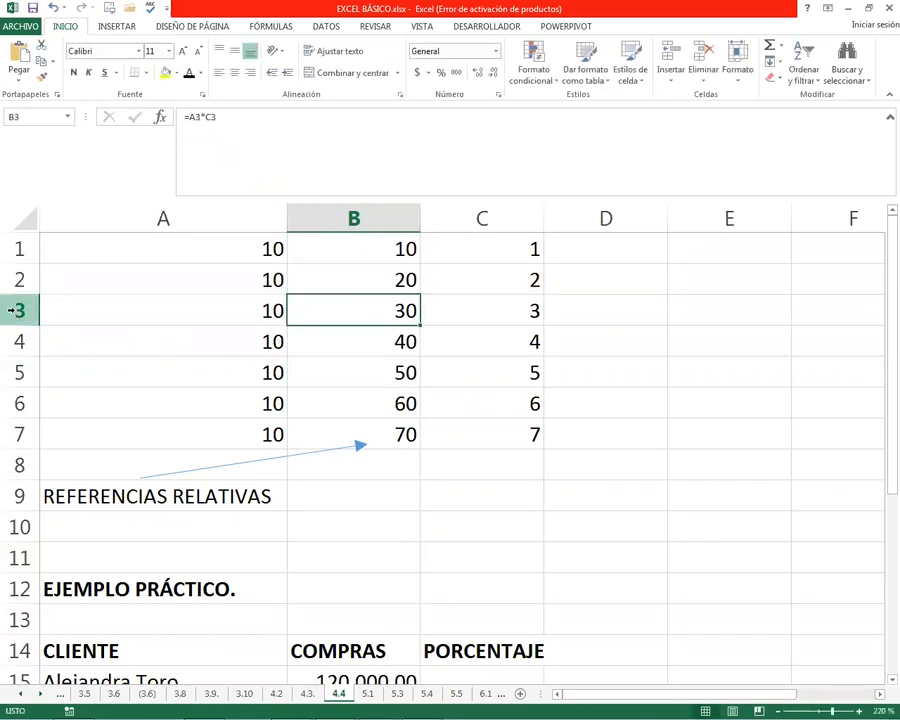
double_click(392, 311)
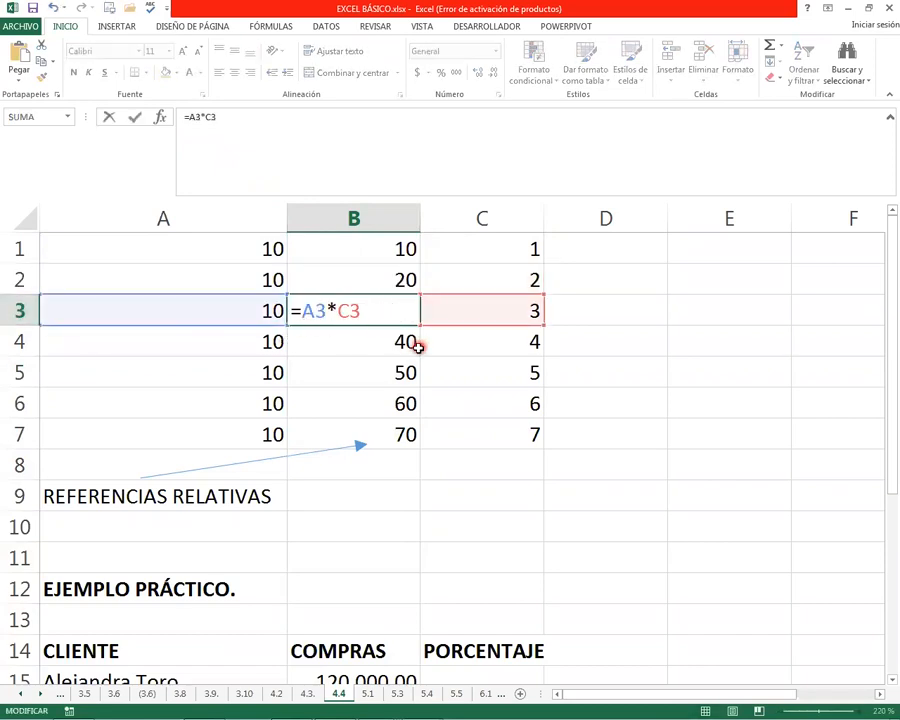
key(Escape)
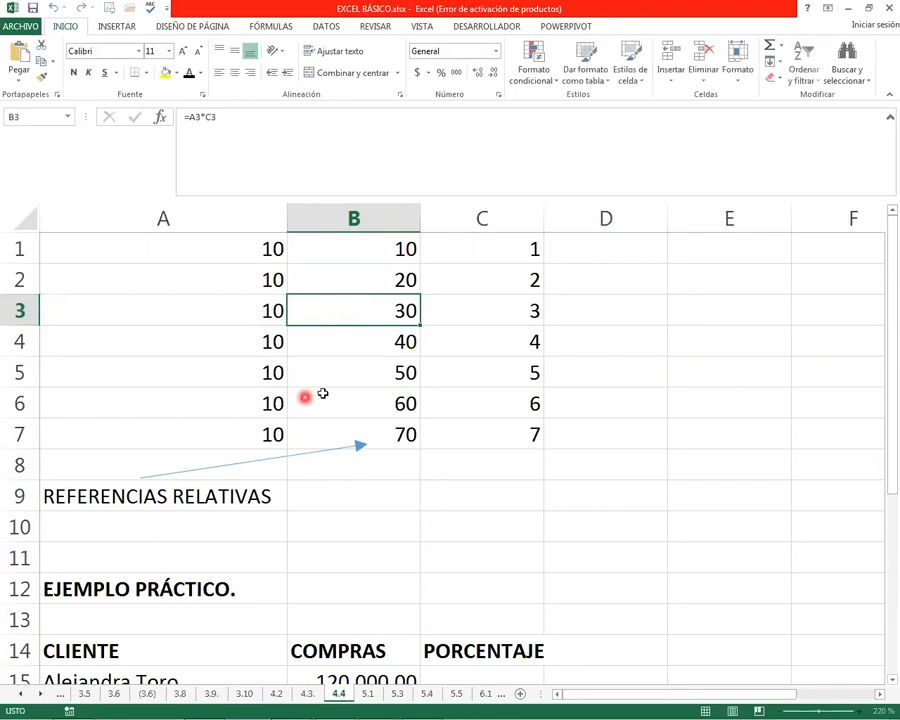
click(359, 377)
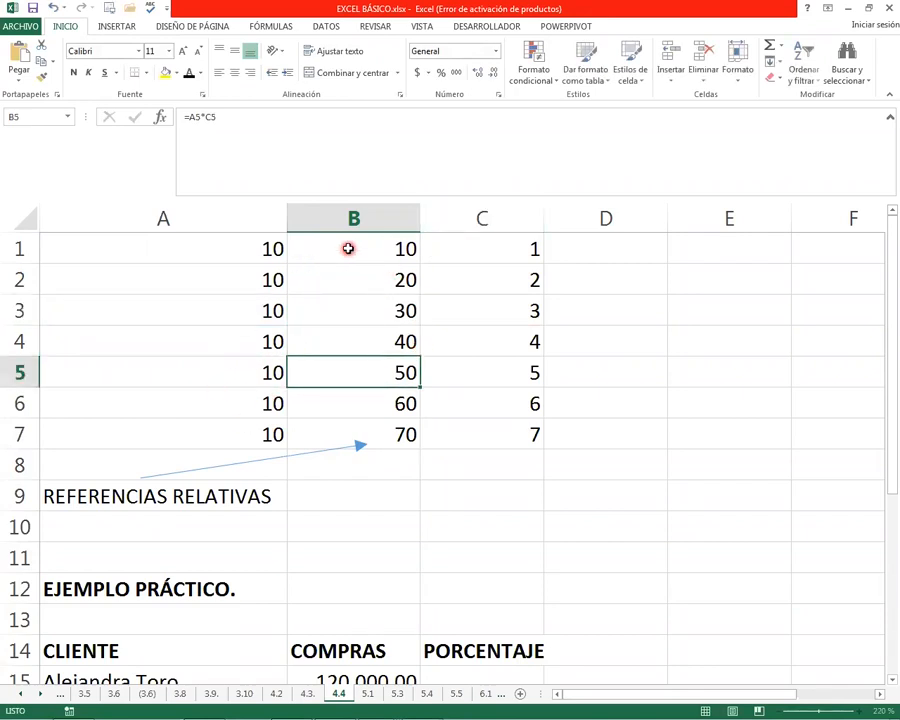
Clear the multiplication formulas from B1:B7
drag(358, 249, 396, 428)
key(Delete)
key(Up)
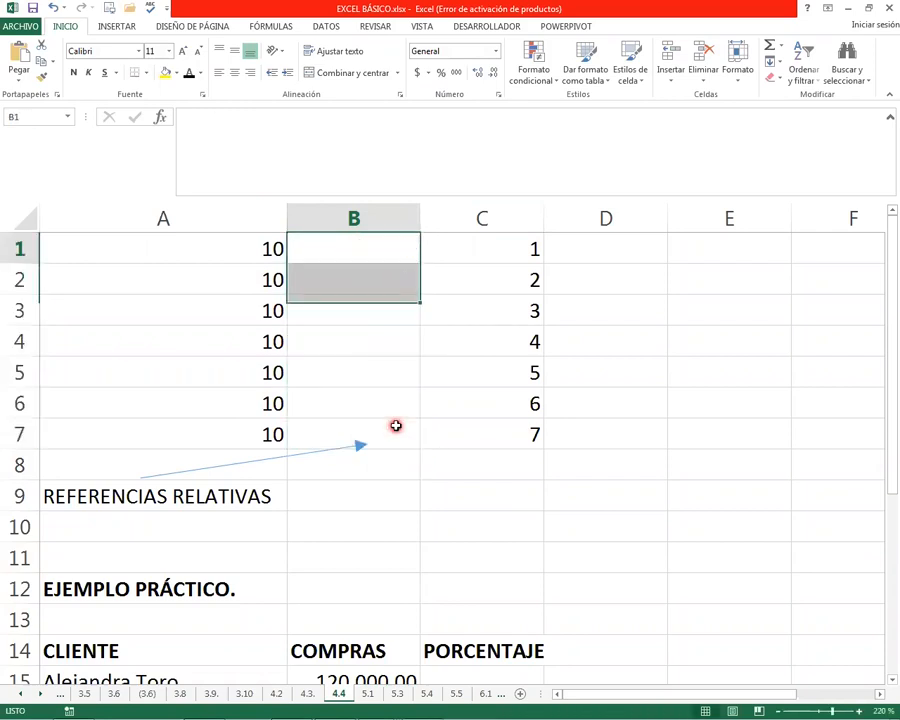
key(Down)
key(Up)
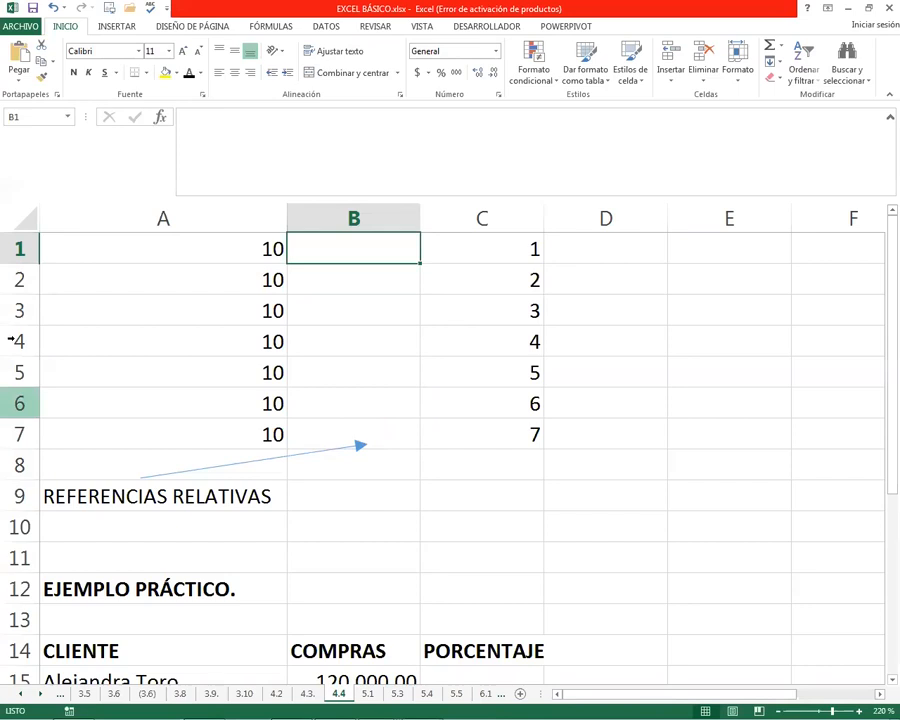
click(350, 309)
click(346, 255)
click(485, 251)
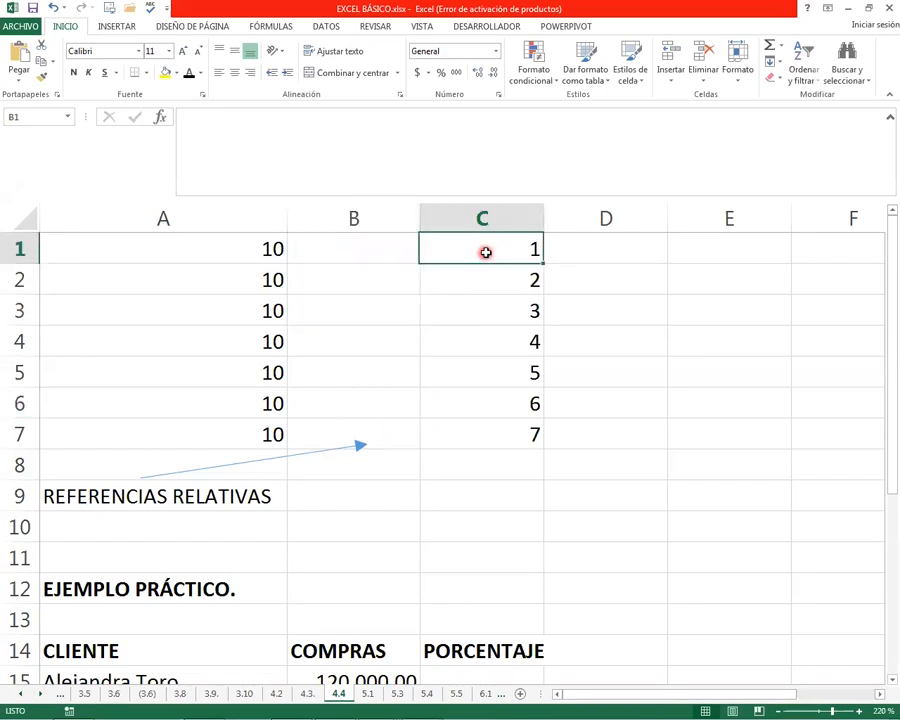
Delete the arrow above the row 9 label and replace the A9 text with REFERENCIAS ABSOLUTAS
click(224, 467)
key(Delete)
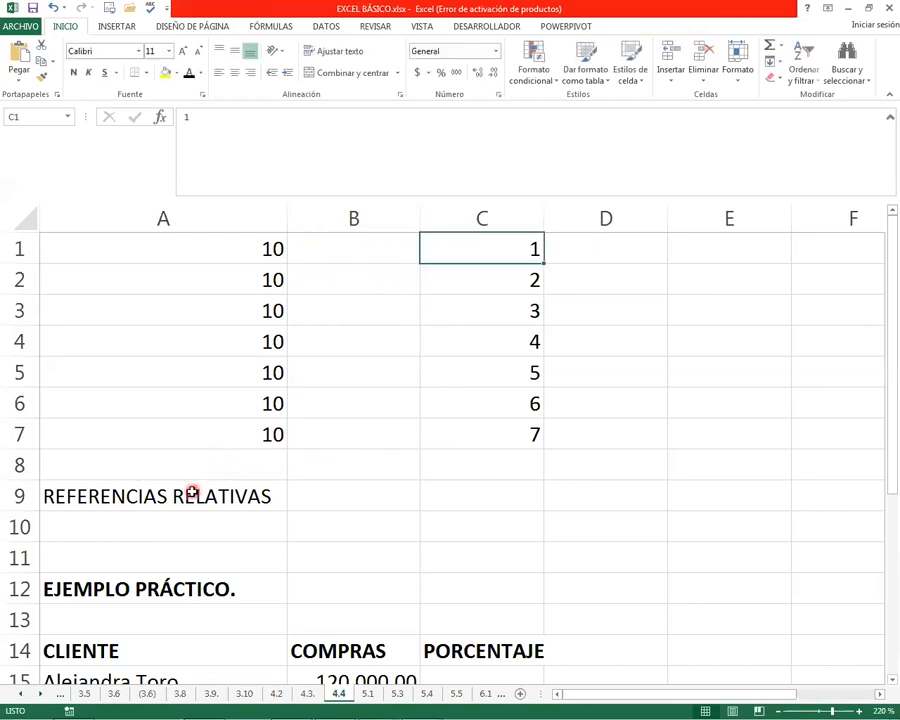
click(190, 493)
text(REFERE)
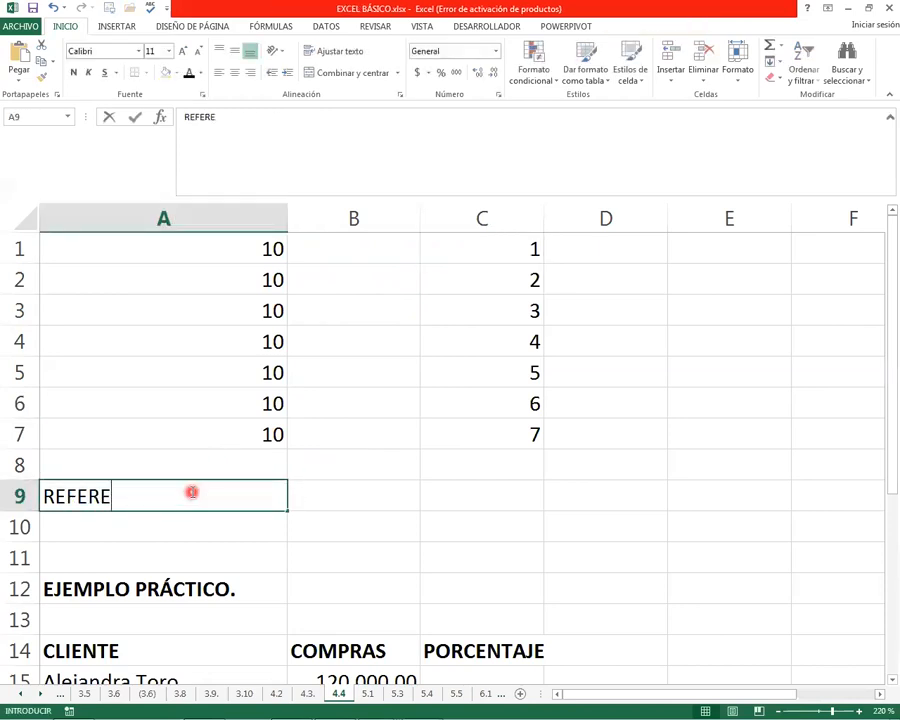
text(NCIAS ABSOL)
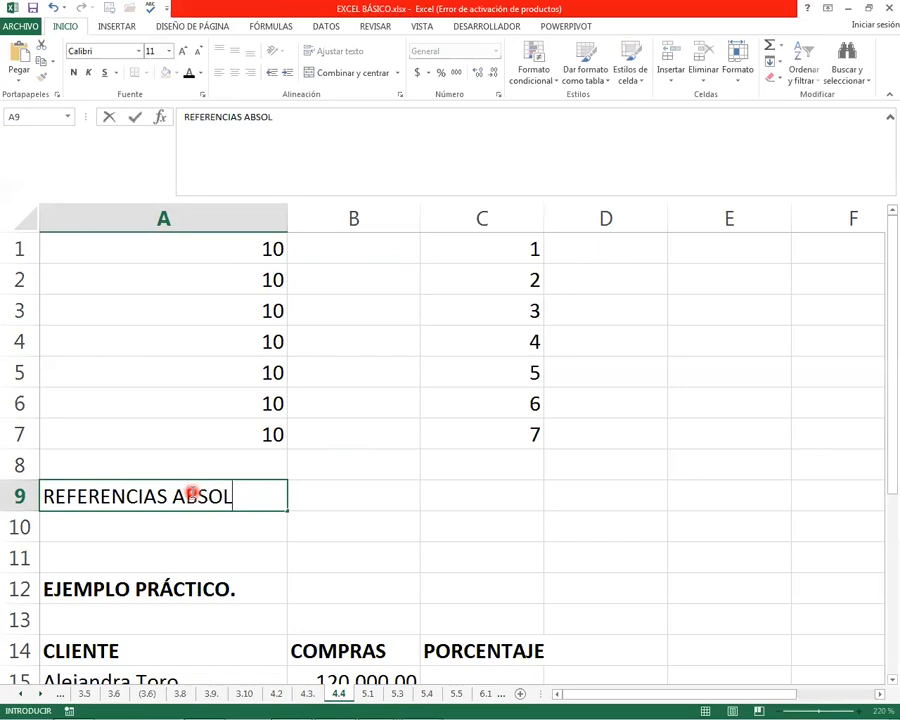
text(UTAS)
key(Return)
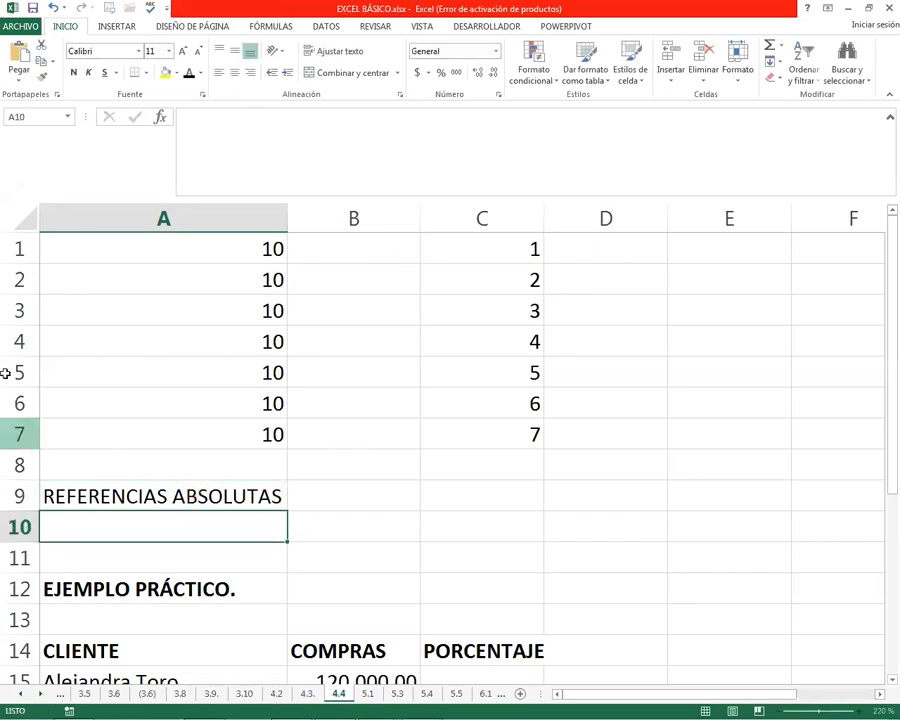
Review the values in A1:A7 and the single multiplier in C1
click(352, 241)
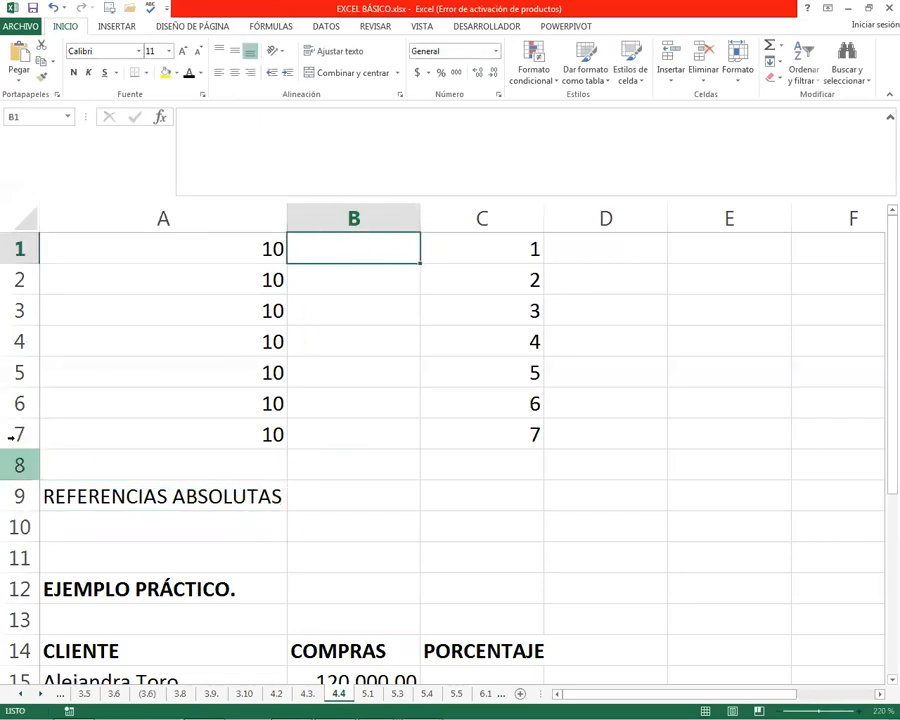
click(478, 255)
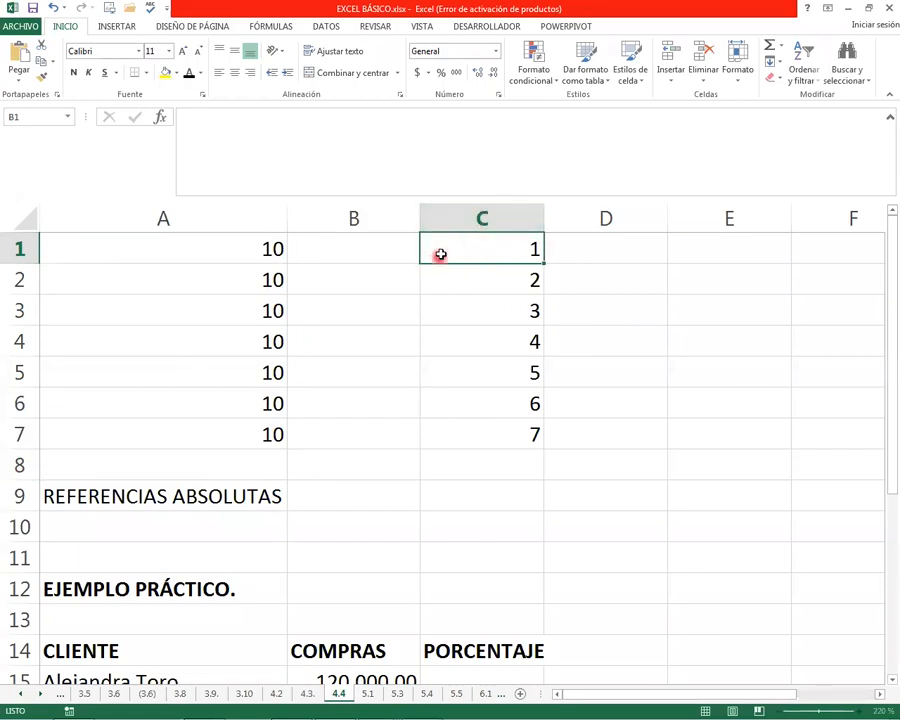
drag(262, 250, 263, 430)
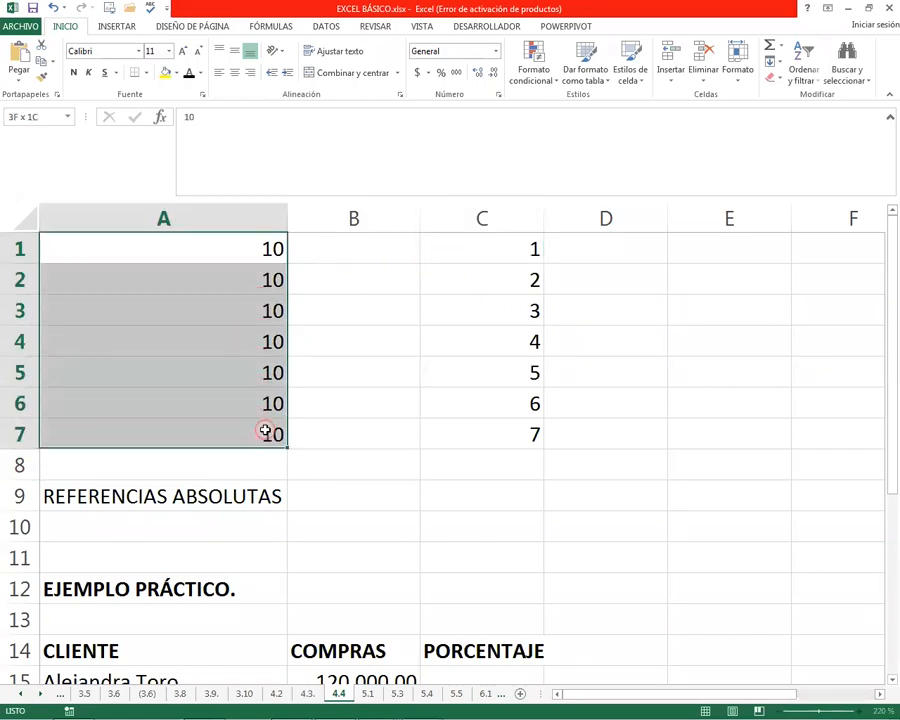
click(413, 251)
click(454, 249)
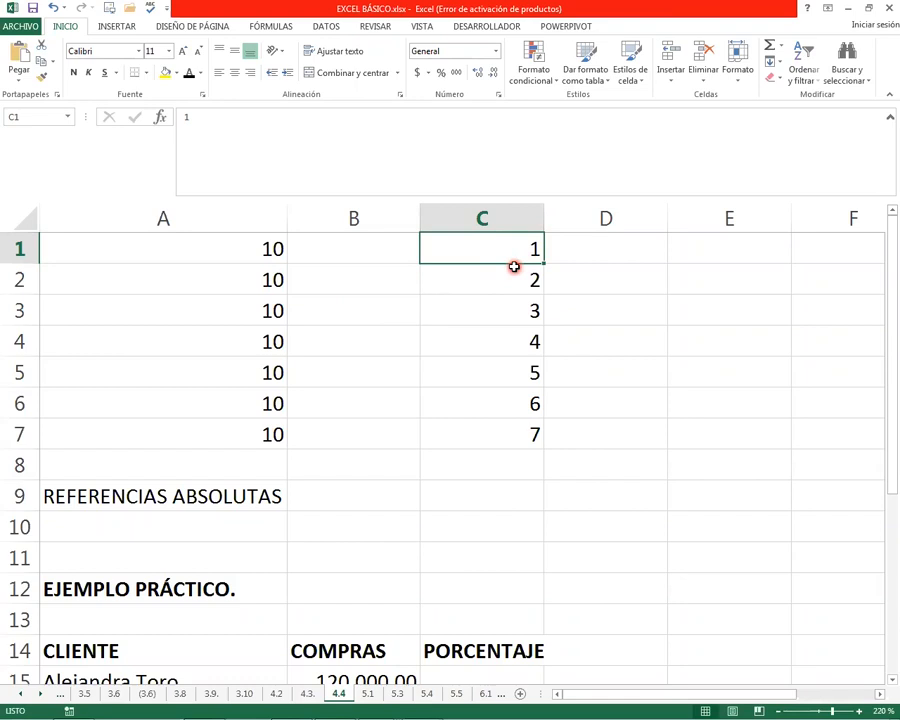
Enter =A1*$C$1 in B1 with an absolute reference to C1 and fill the formula down to B7
click(352, 251)
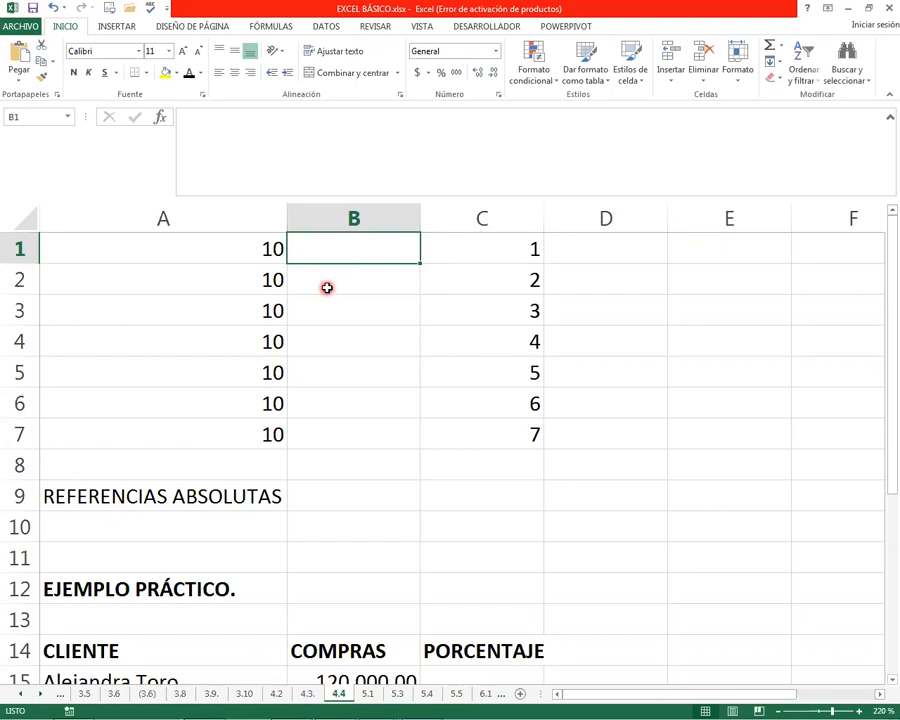
text(=)
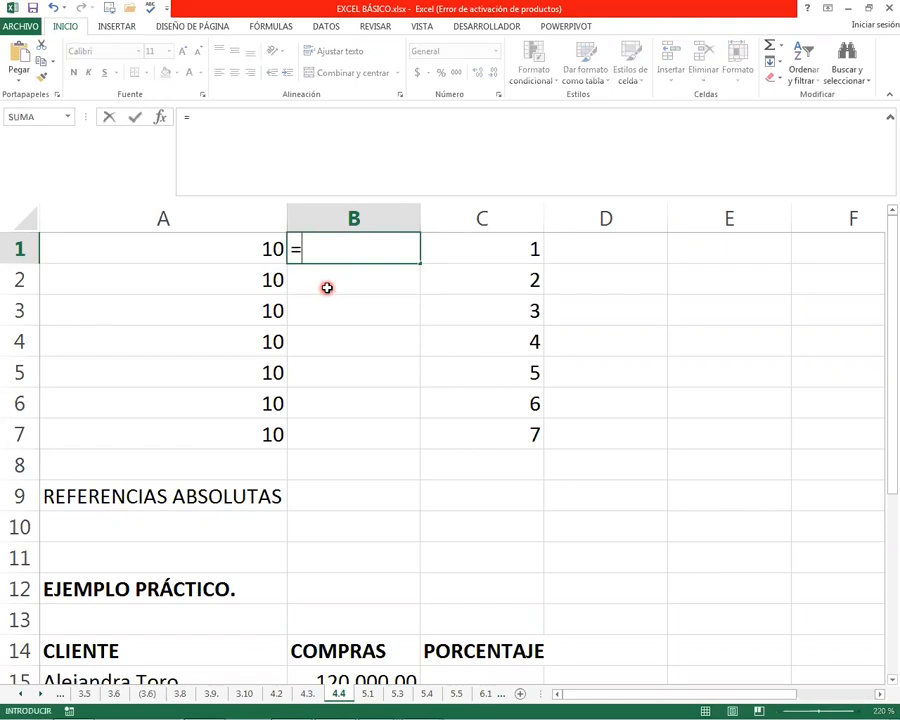
key(Left)
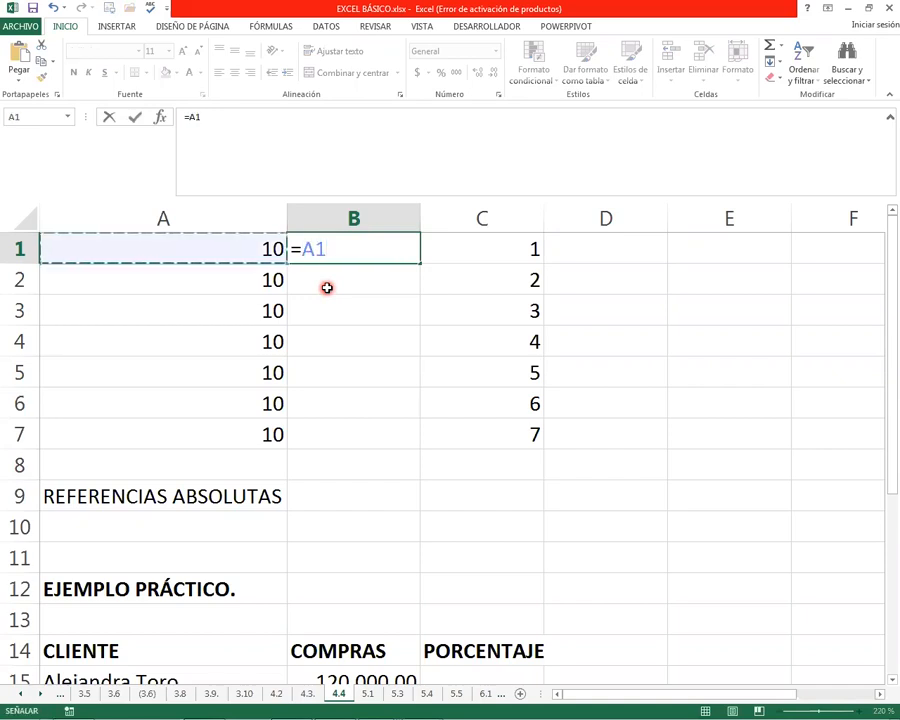
text(*)
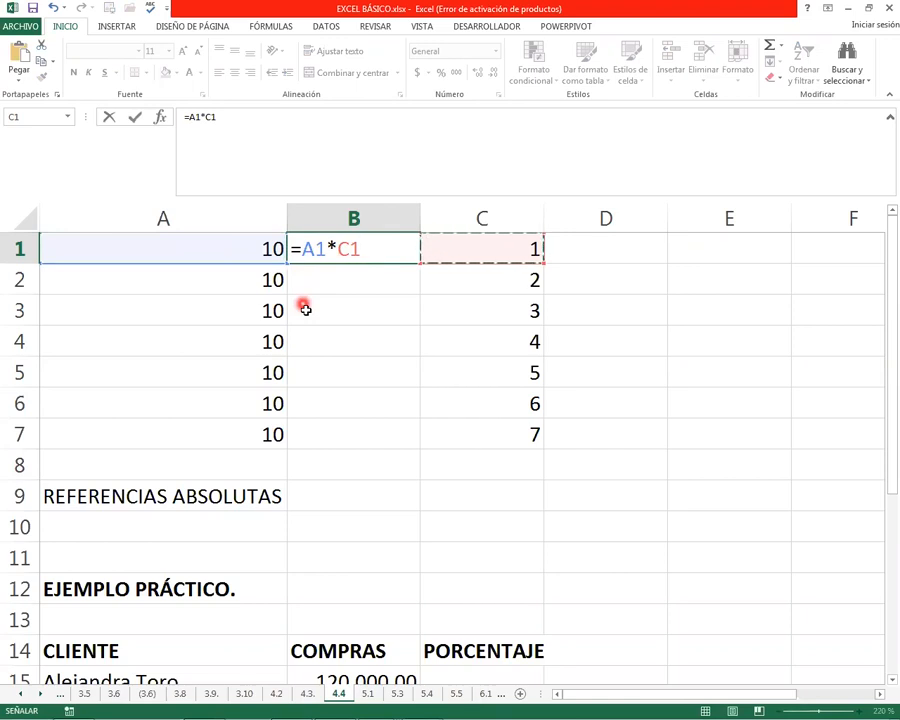
key(F4)
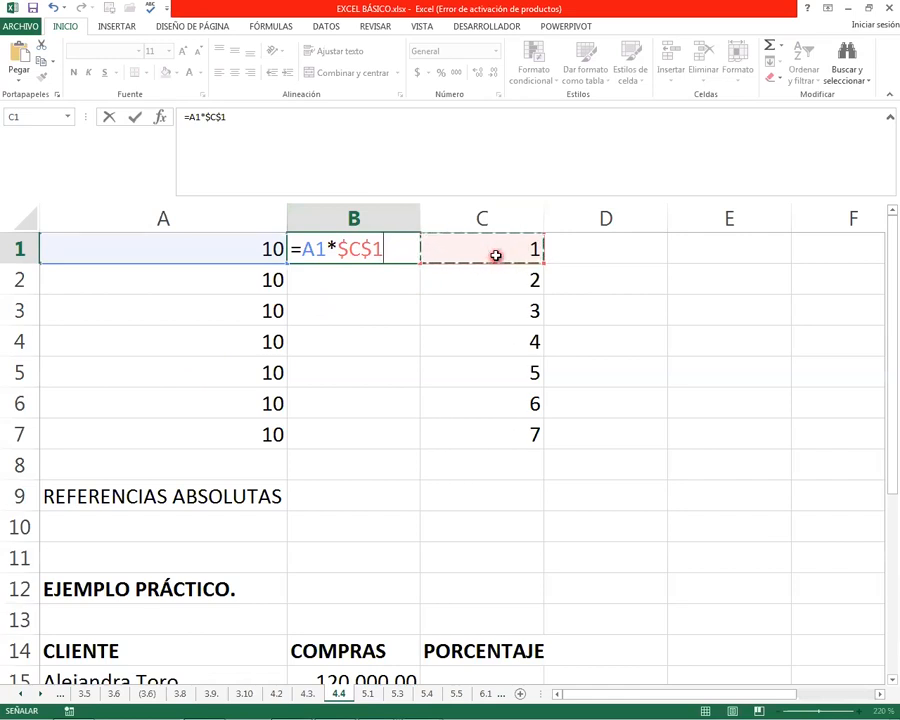
key(ctrl+Return)
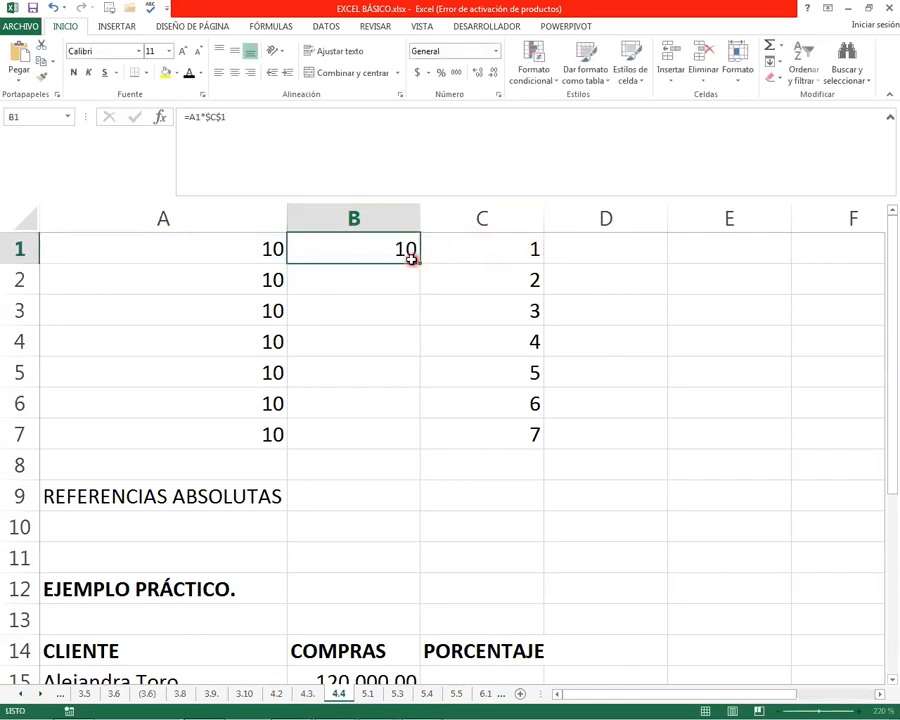
drag(421, 262, 415, 441)
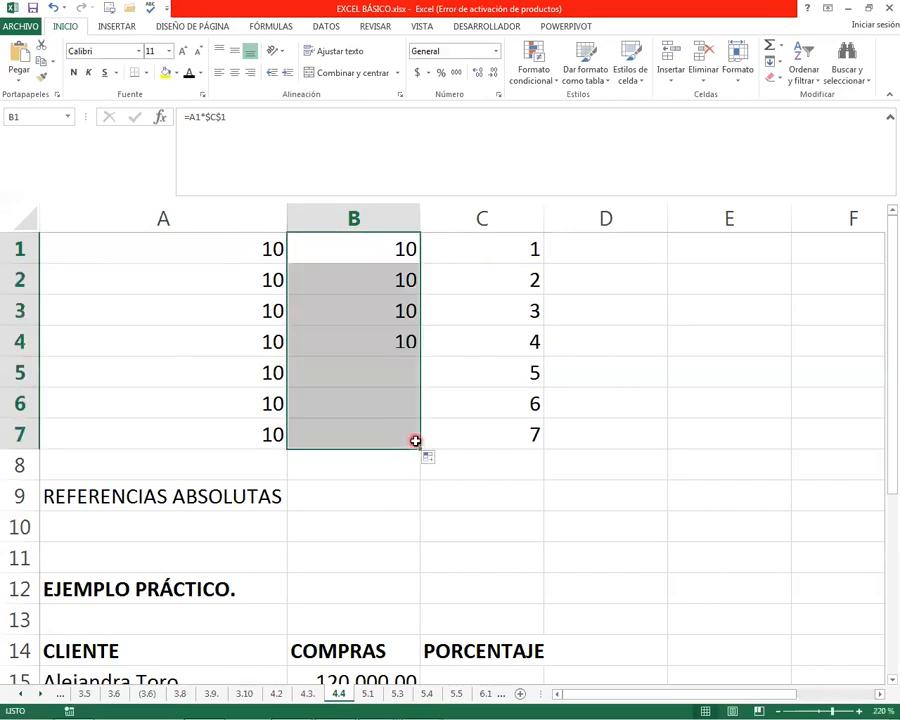
Inspect the copied formulas in B2 to B5 to compare their column A reference with the fixed $C$1 reference
click(237, 271)
click(238, 312)
click(242, 348)
click(356, 283)
double_click(365, 277)
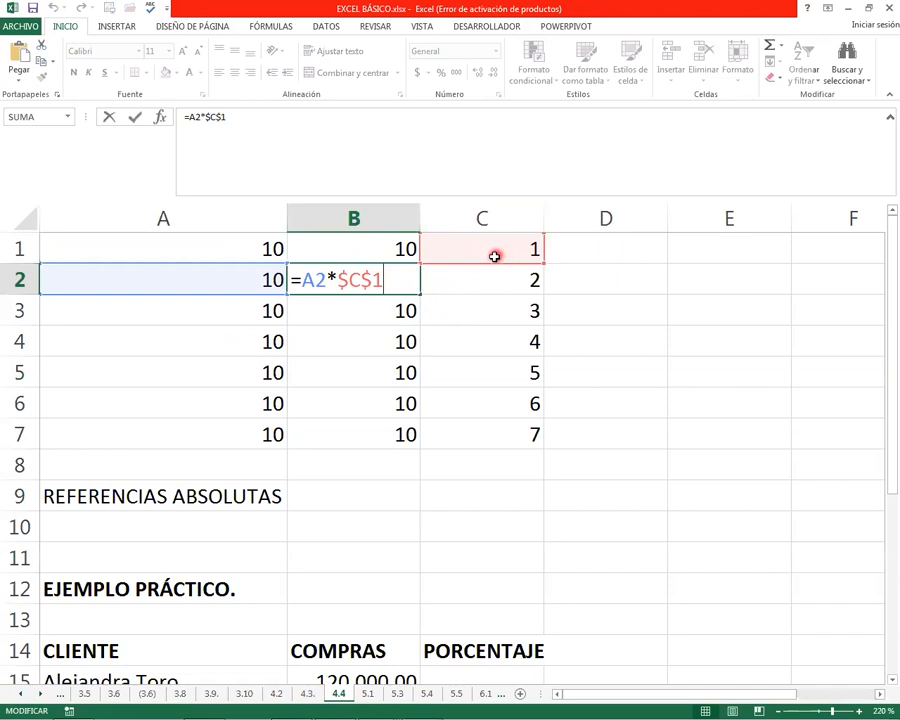
click(365, 308)
double_click(367, 310)
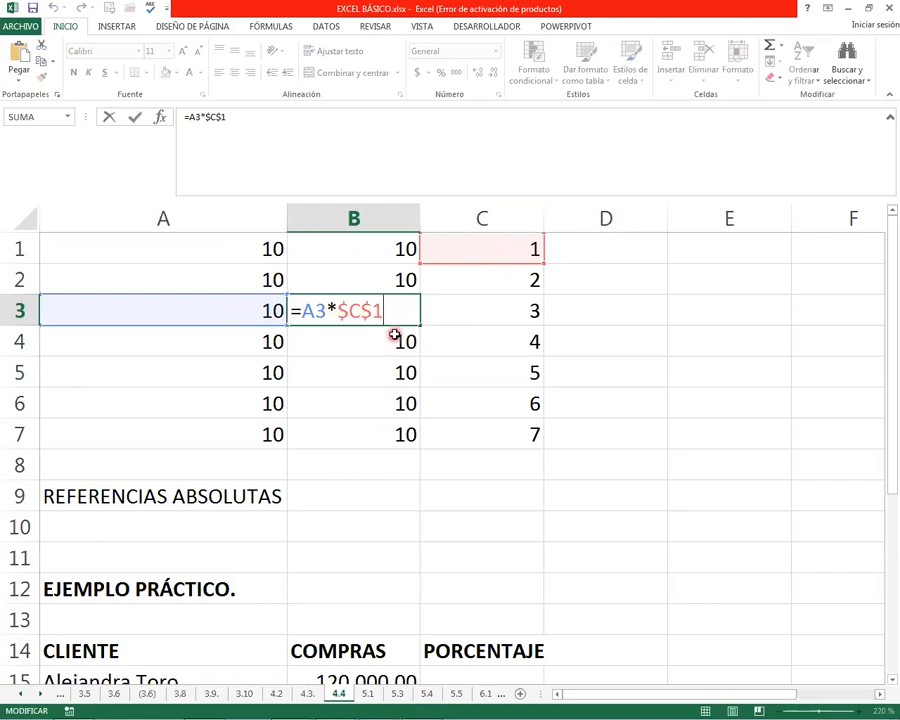
key(Return)
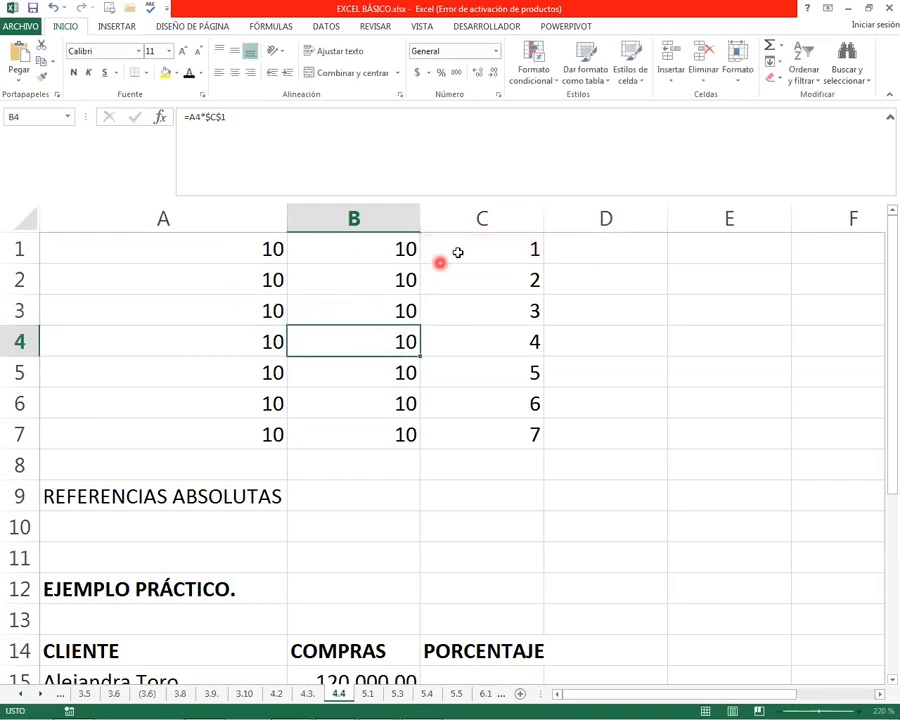
click(368, 376)
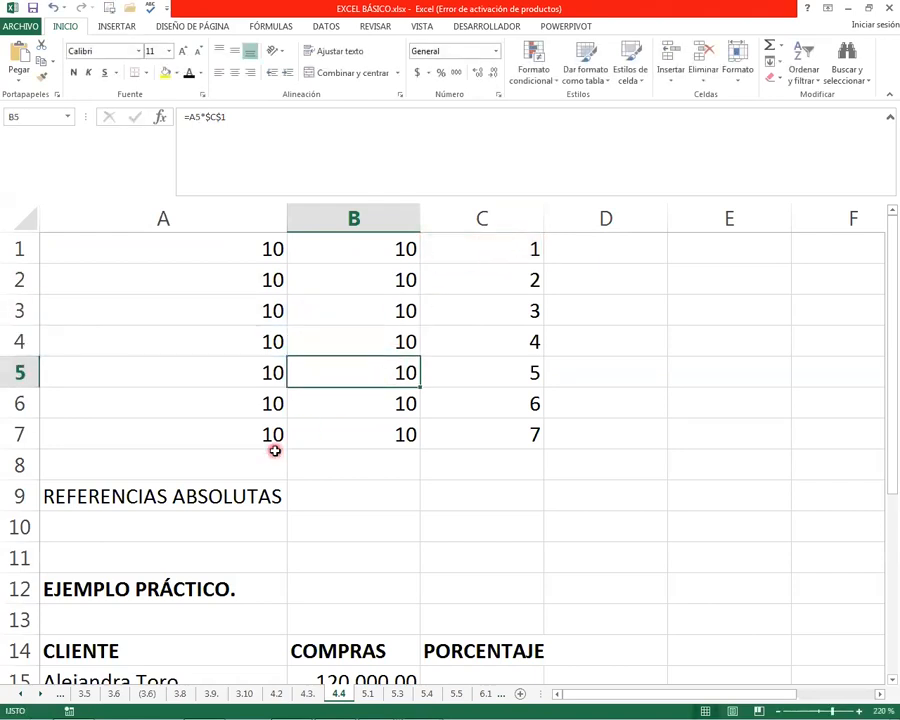
Examine the practical example in rows 14 to 23, with its client, purchases and percentage columns and the total purchases
click(98, 537)
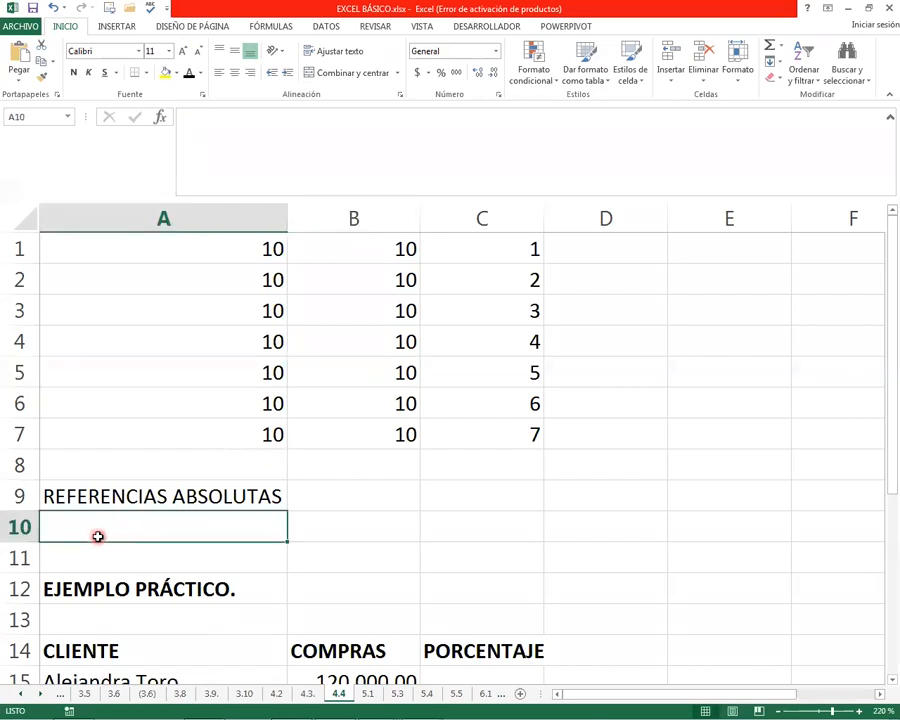
key(Down)
key(Down)
key(Down)
key(Down)
key(Down)
key(Down)
key(Down)
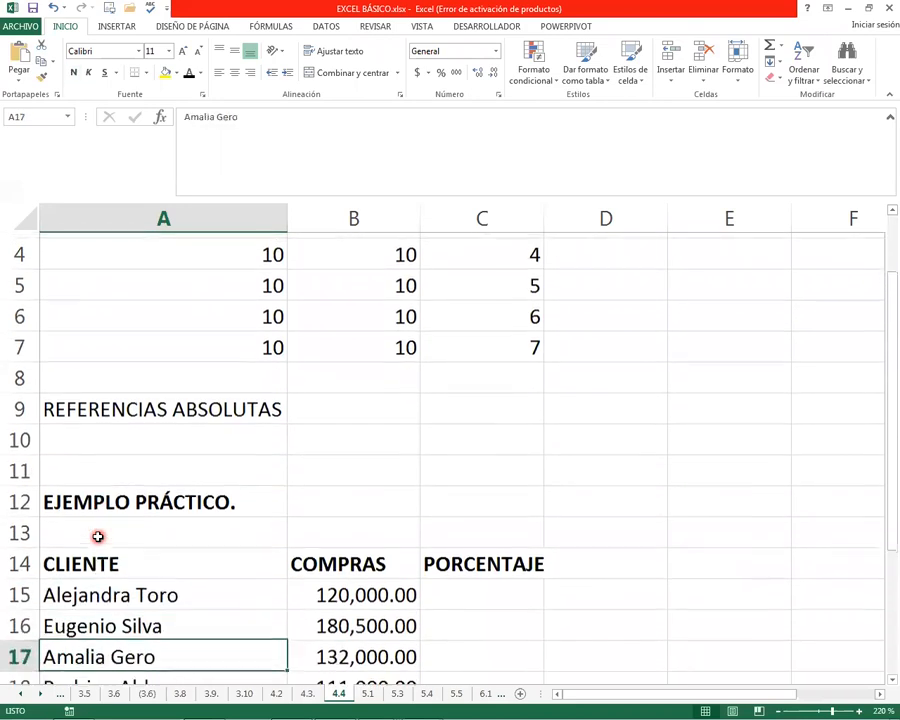
key(Down)
key(Up)
key(Down)
key(Down)
key(Down)
key(Down)
key(Down)
key(Down)
key(Down)
key(Down)
key(Down)
key(Down)
key(Up)
key(Up)
key(Up)
key(Up)
key(Up)
key(Up)
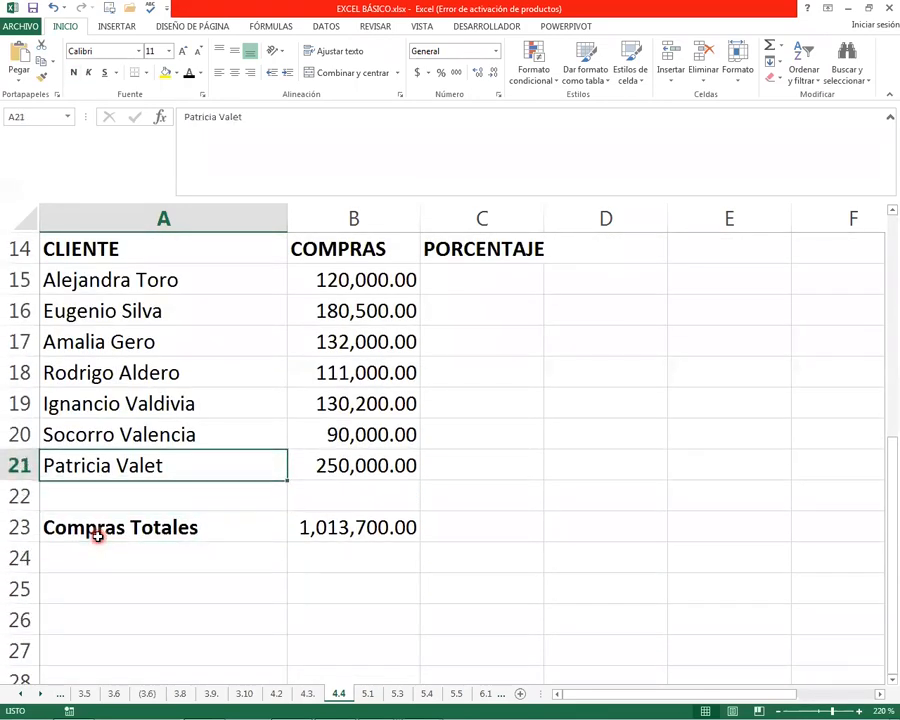
click(115, 278)
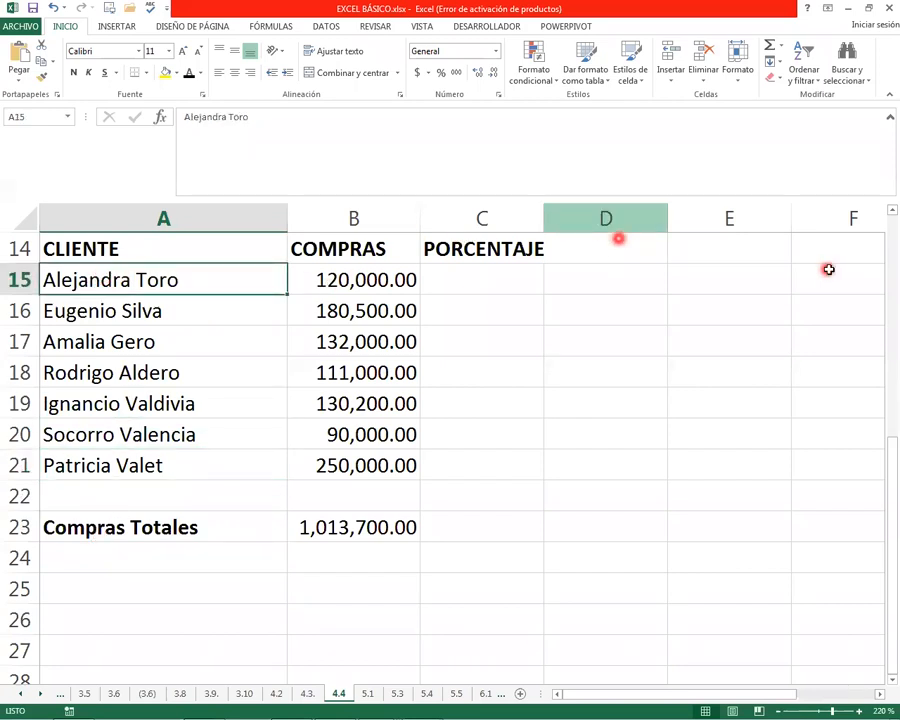
Review the client names in A15:A21, their purchases in B15:B21 and the purchases total in B23
drag(120, 280, 127, 452)
drag(338, 280, 368, 458)
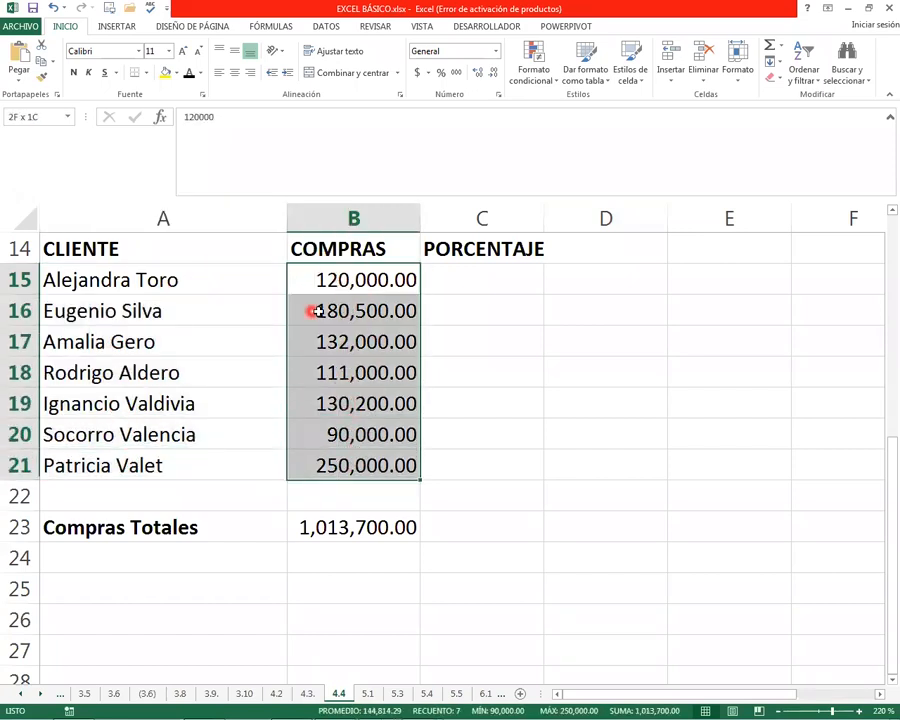
click(460, 281)
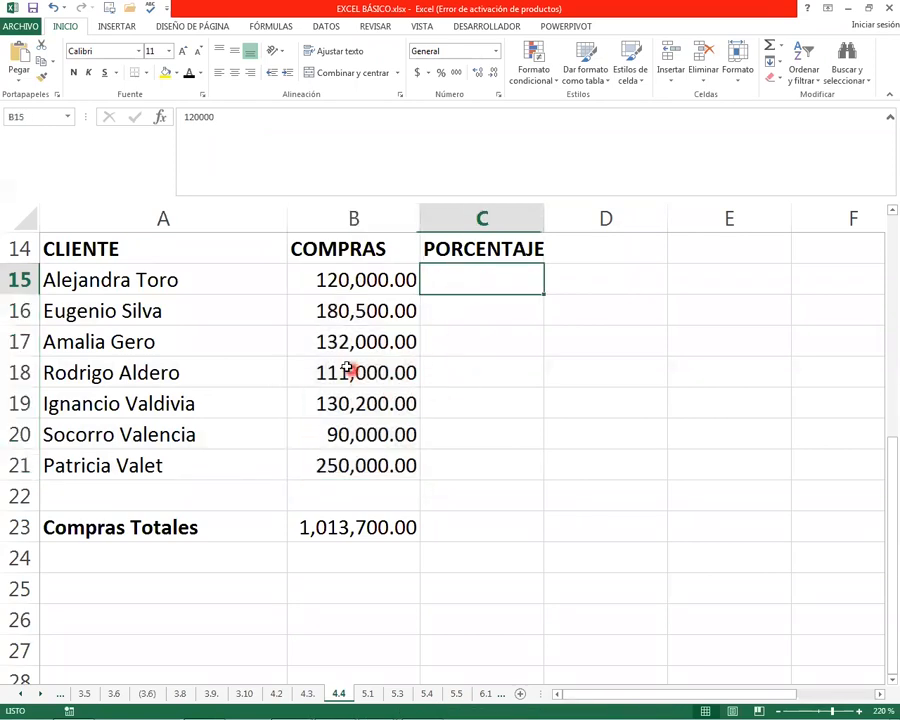
click(357, 521)
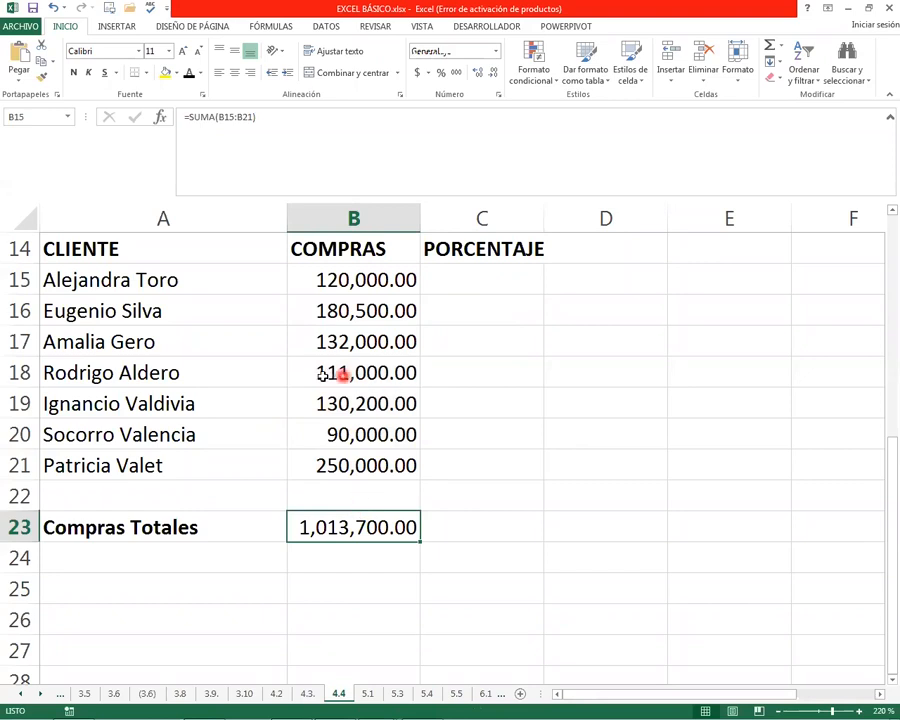
click(327, 285)
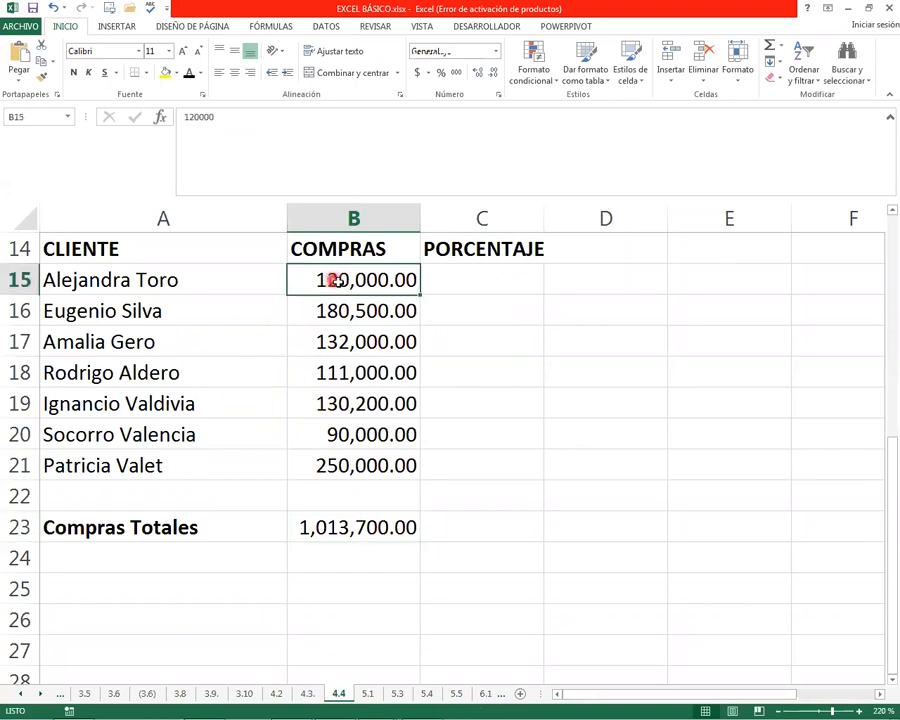
click(344, 527)
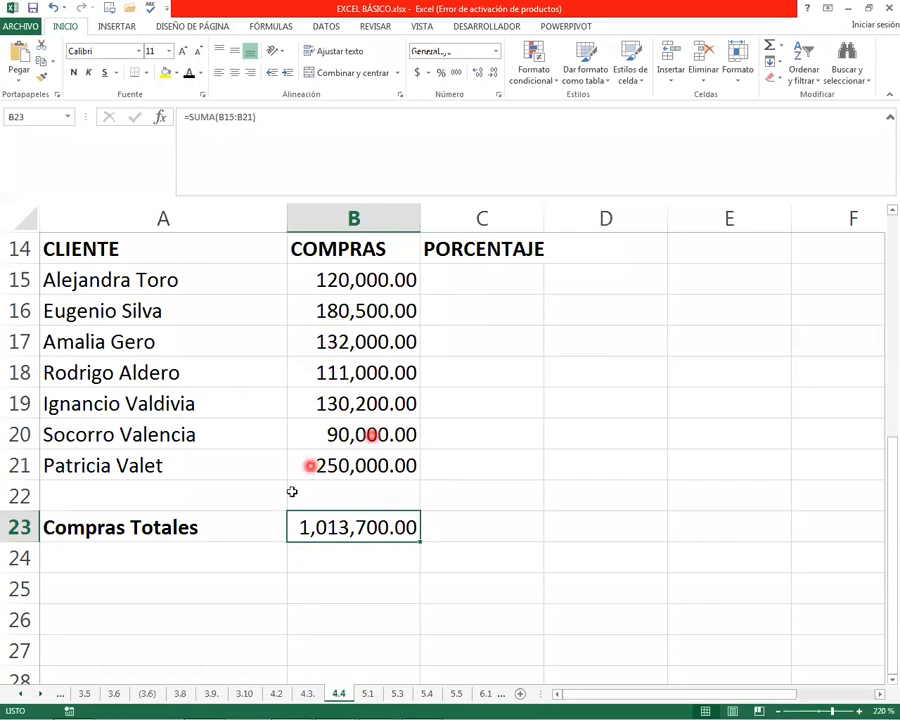
Inspect the SUMA formula in B23 and the purchase range it adds up
drag(355, 285, 366, 434)
click(330, 522)
double_click(330, 522)
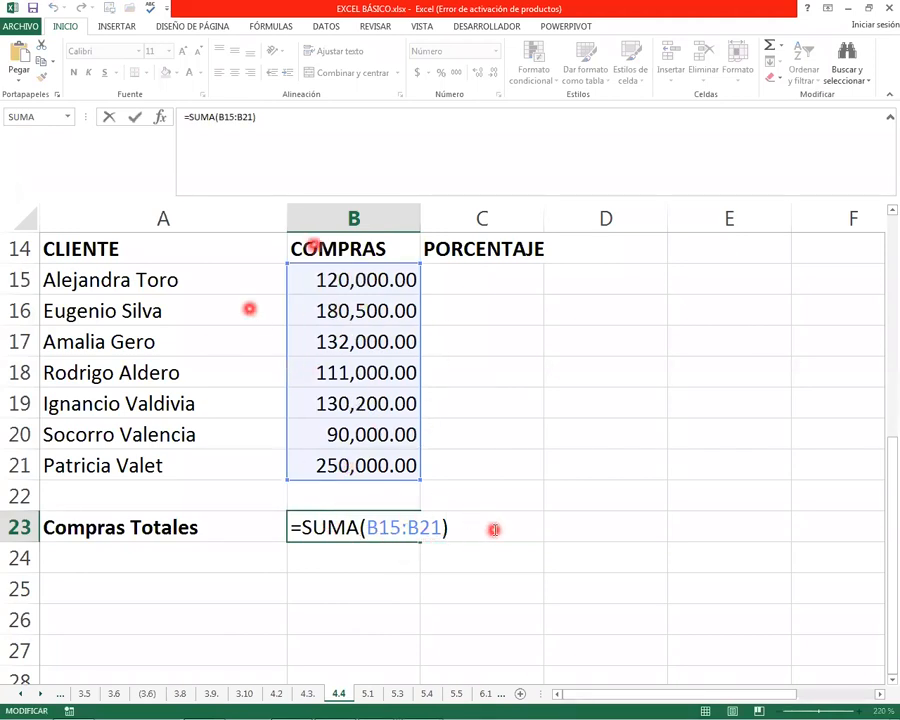
key(Return)
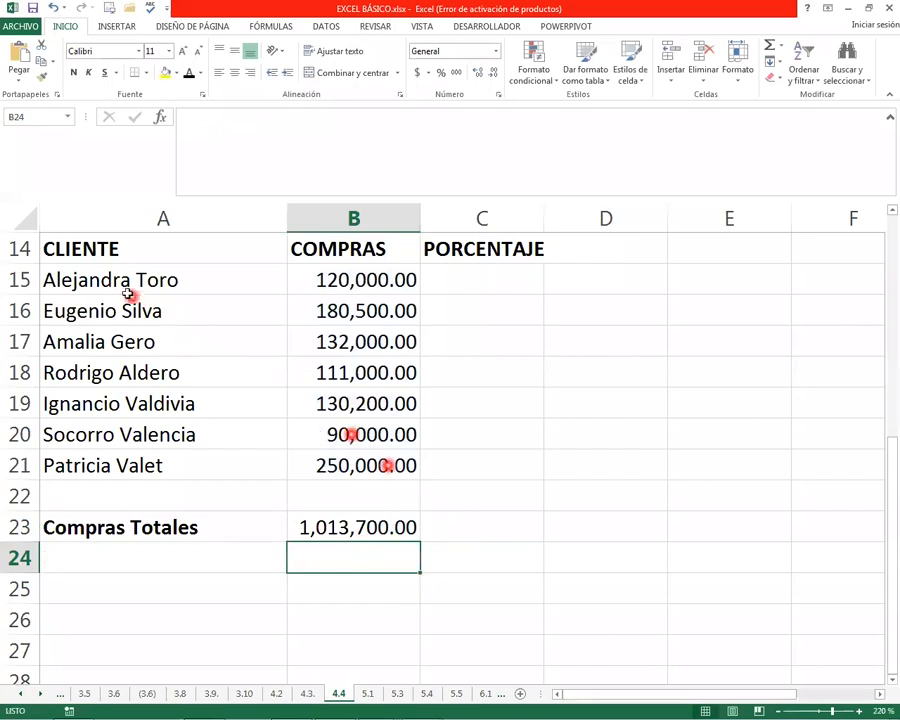
Clear the existing contents of C15:C23 in the PORCENTAJE column
click(130, 284)
click(448, 276)
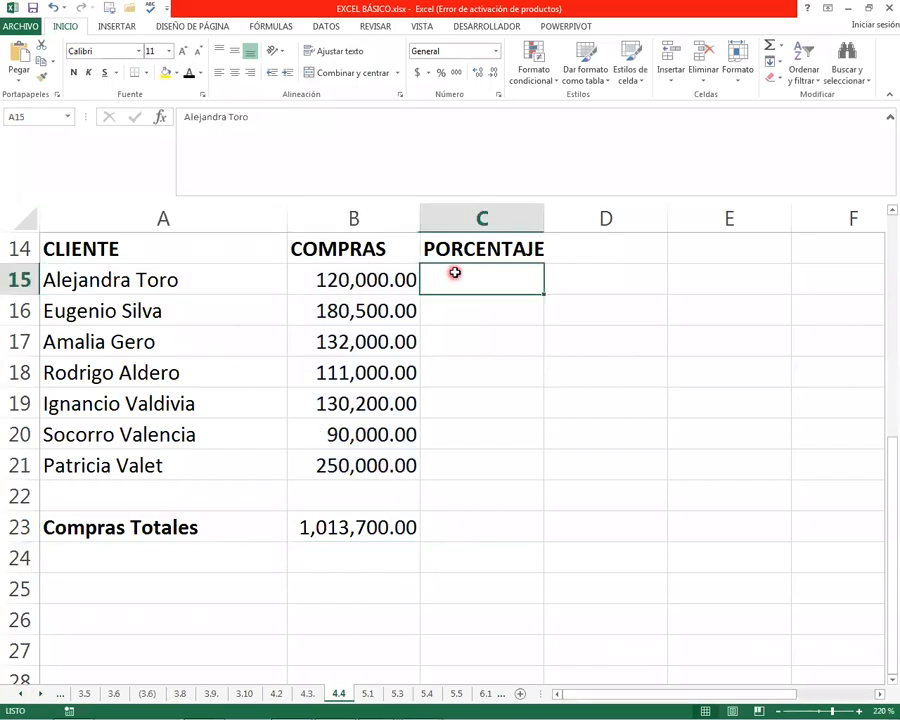
click(115, 279)
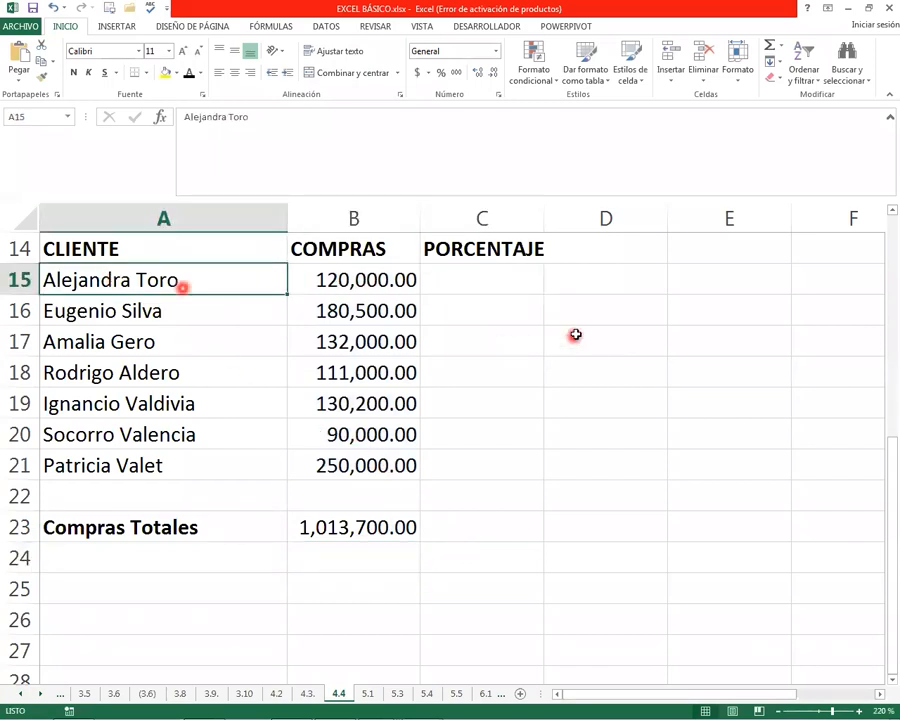
click(475, 287)
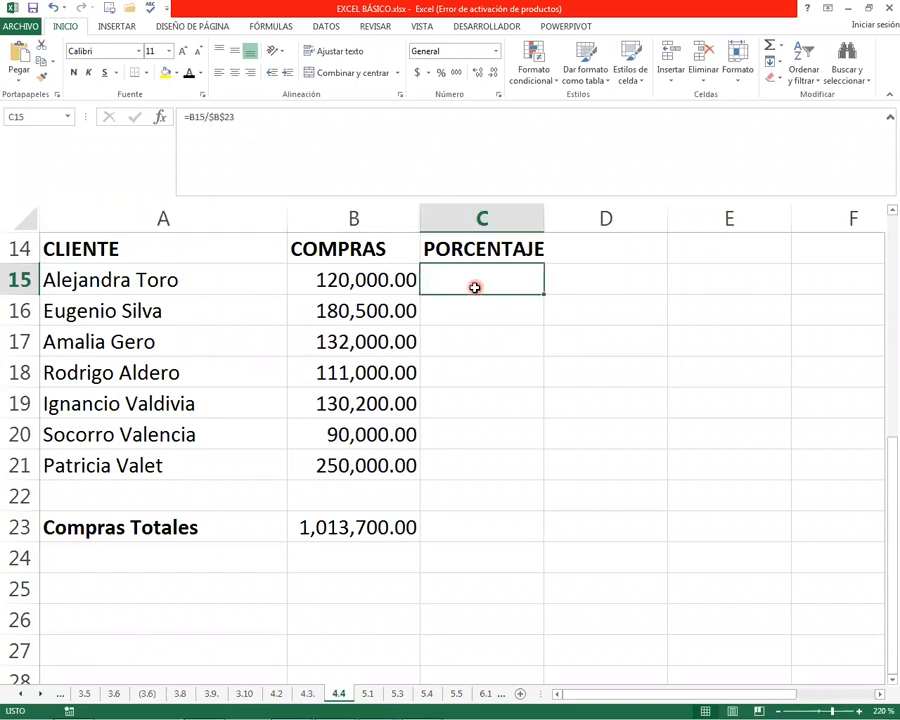
drag(475, 290, 512, 532)
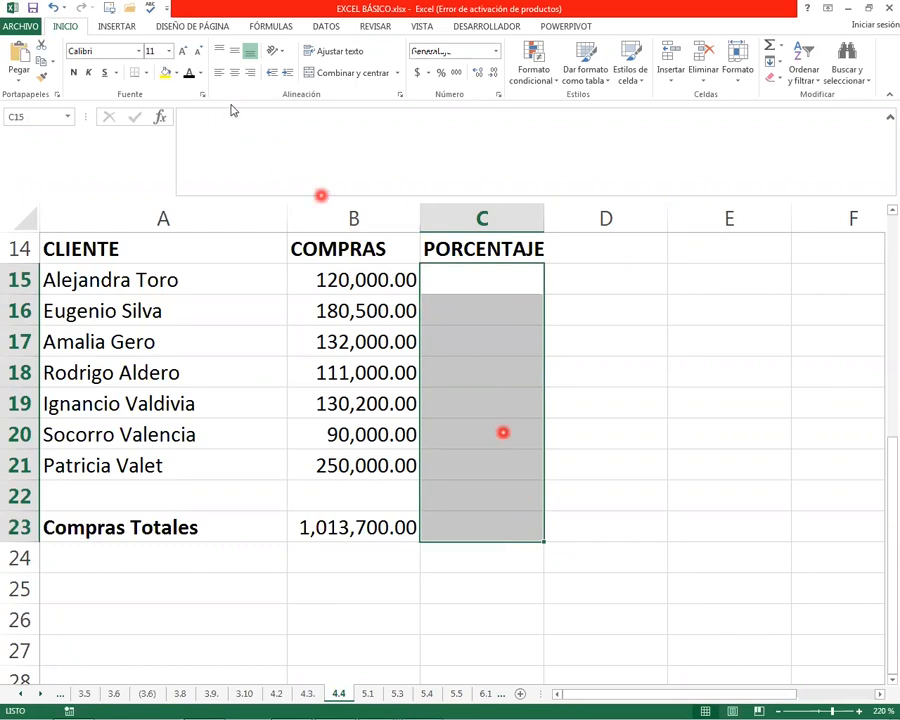
click(602, 433)
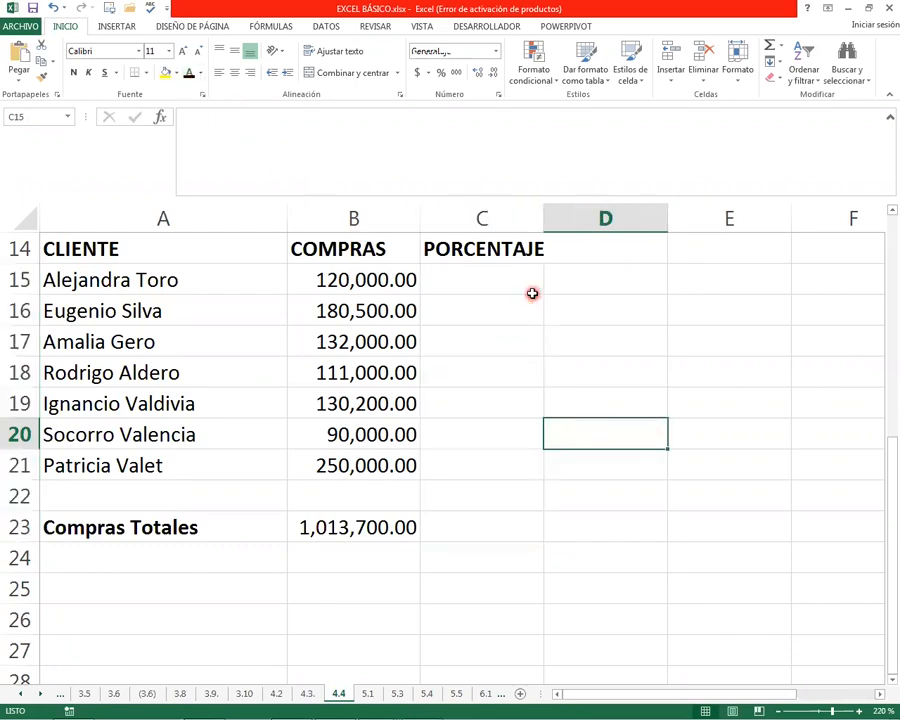
Enter =B15/$B$23 in C15, dividing the first client's purchases by an absolute reference to the total
click(483, 279)
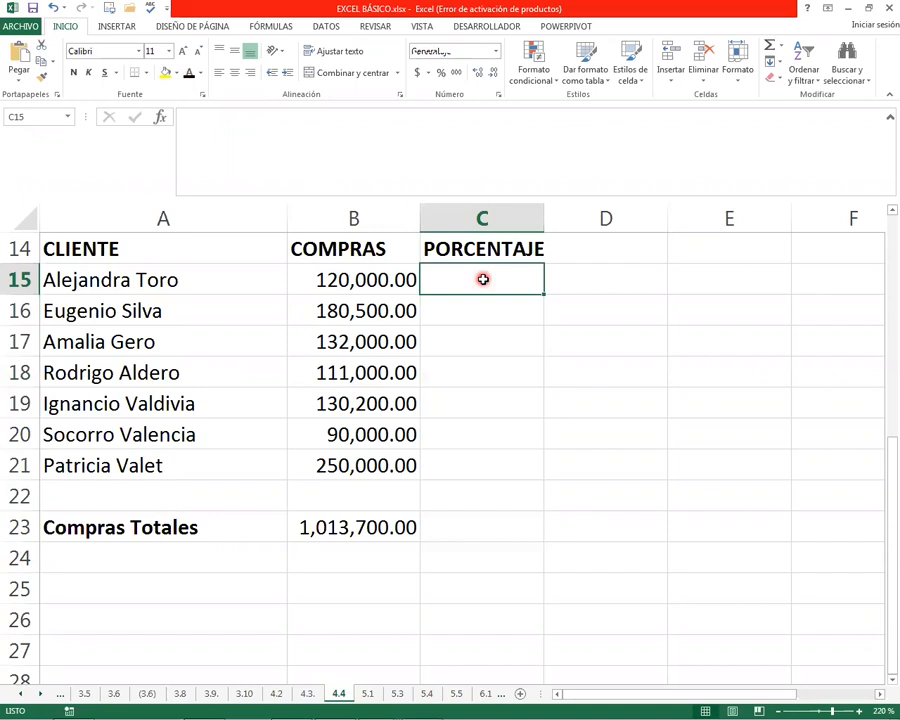
text(=)
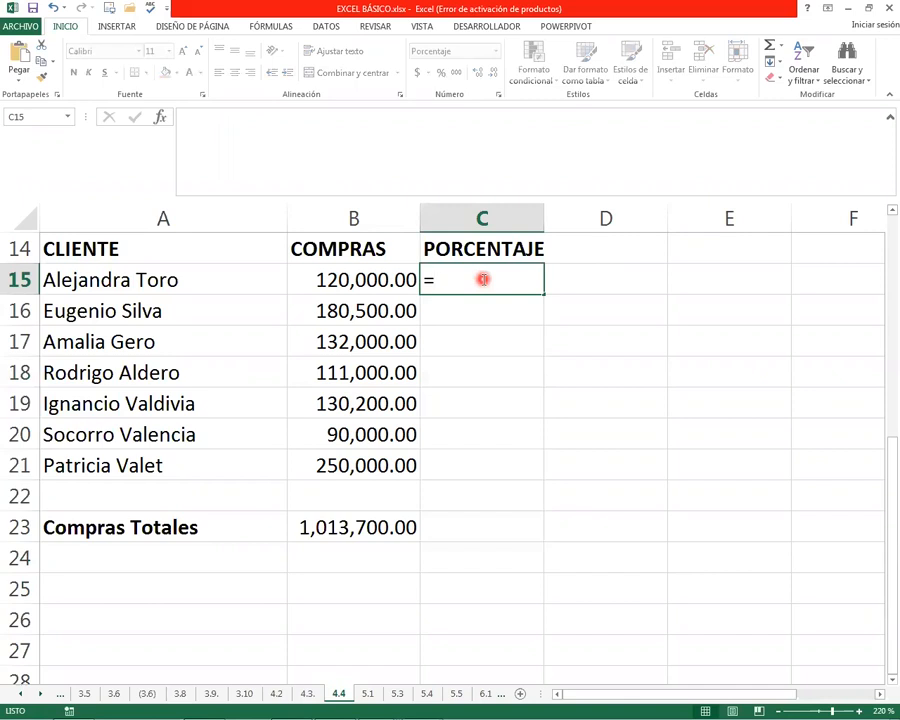
key(Left)
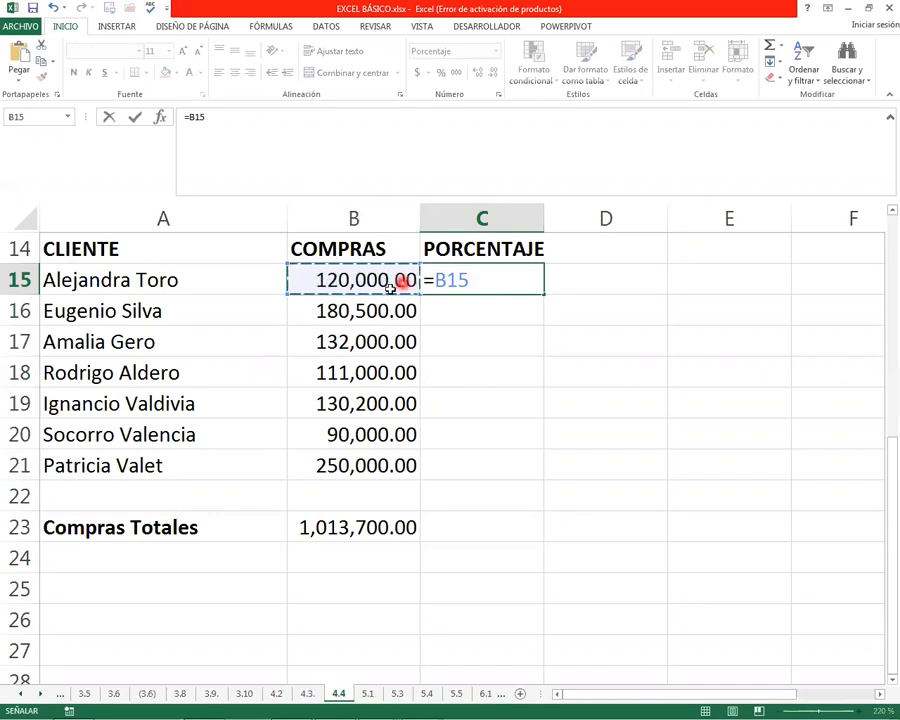
text(/)
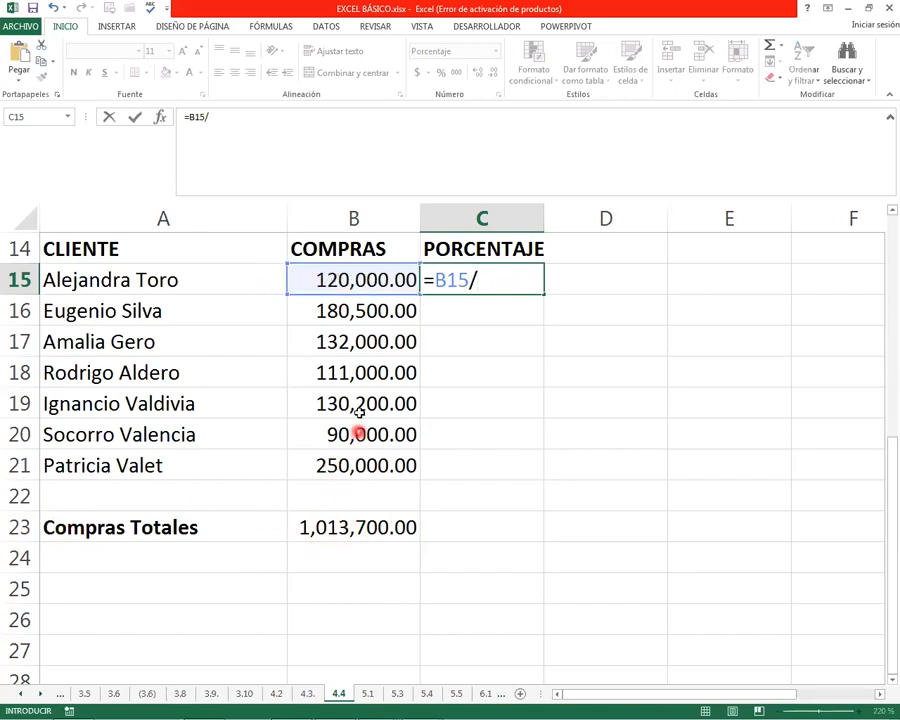
click(344, 521)
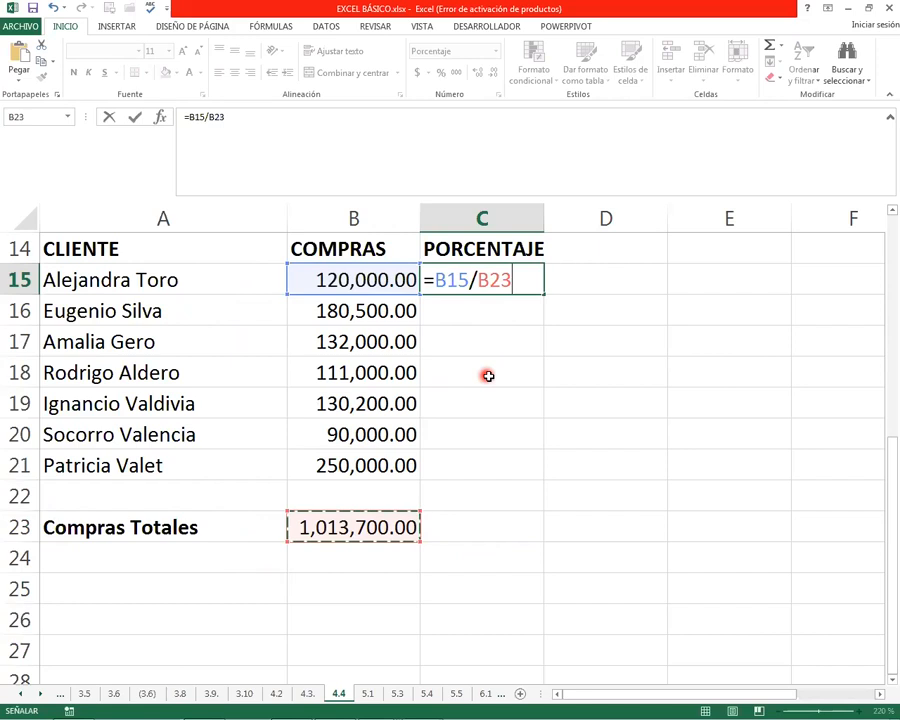
key(F4)
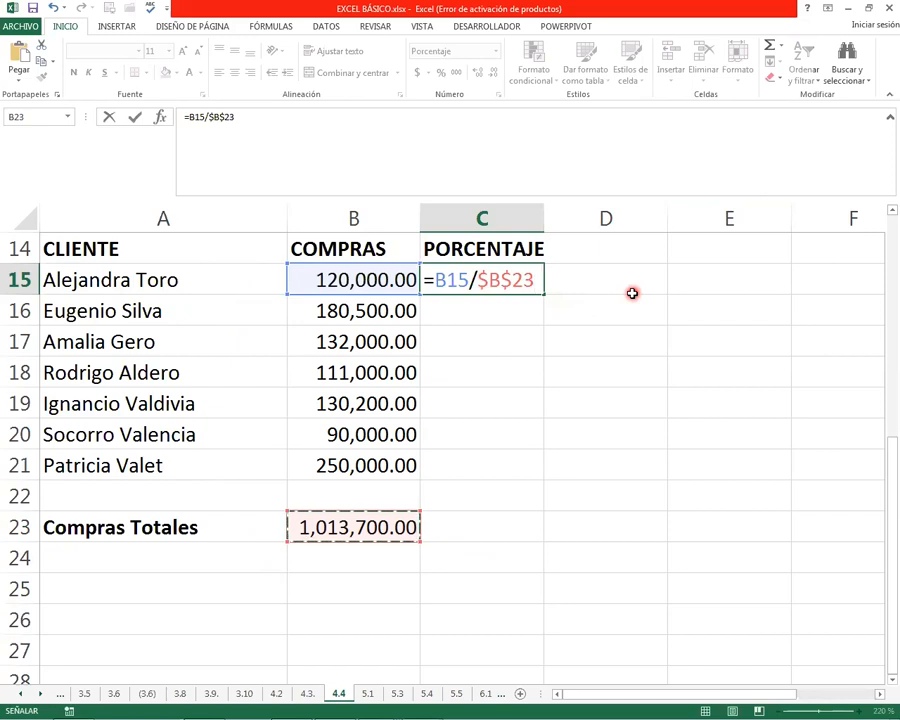
key(Return)
key(Up)
key(Down)
key(Up)
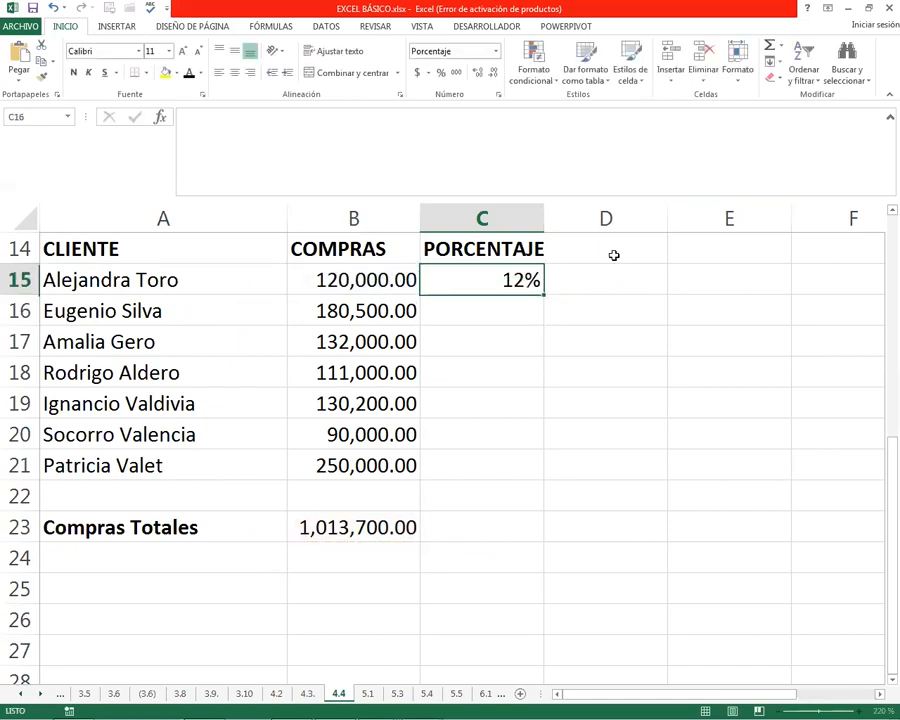
Try the Porcentaje number format on C15 and undo it
click(518, 282)
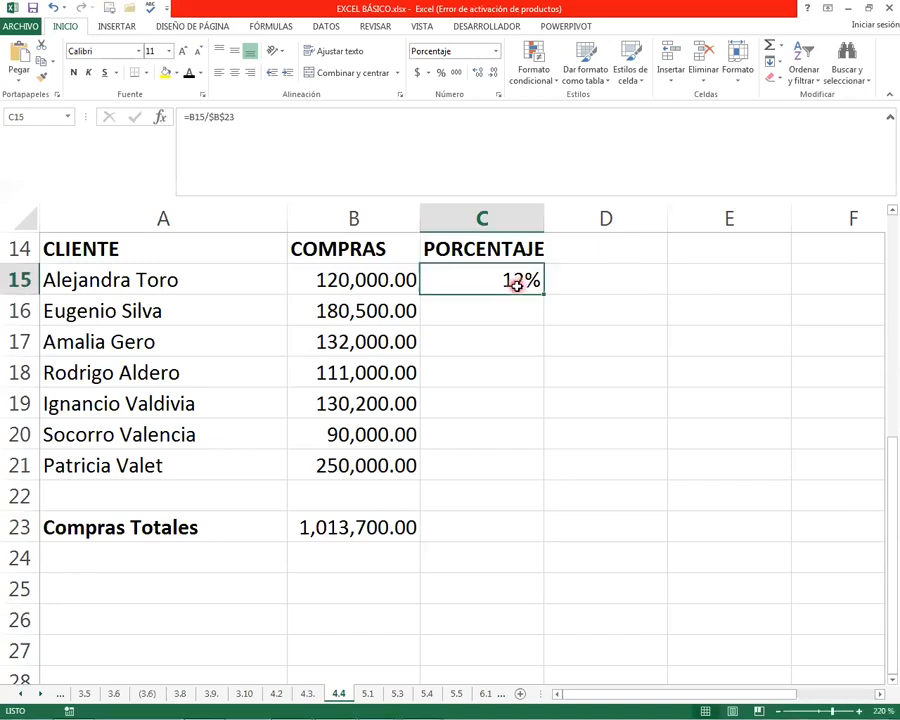
click(495, 51)
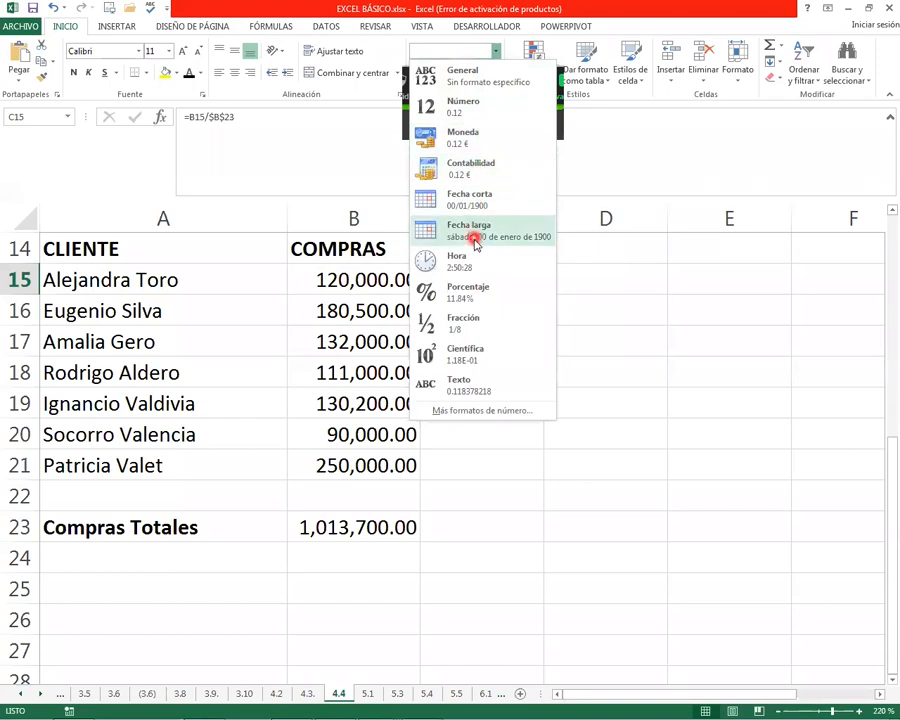
click(466, 292)
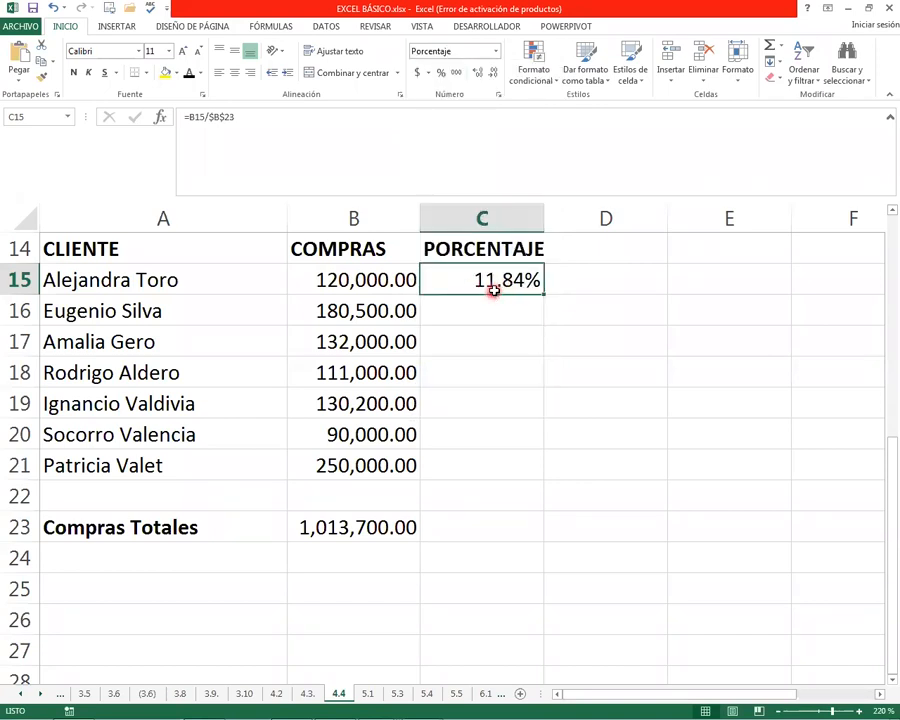
click(53, 7)
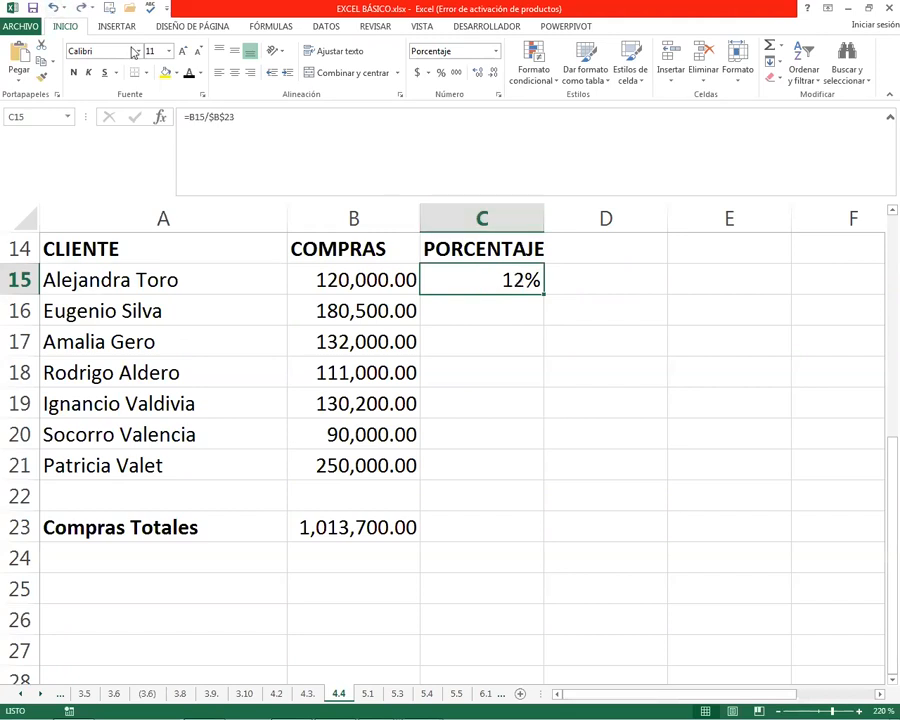
Inspect the formula in C15, comparing its relative purchase reference with the absolute reference to the total
click(518, 313)
click(522, 281)
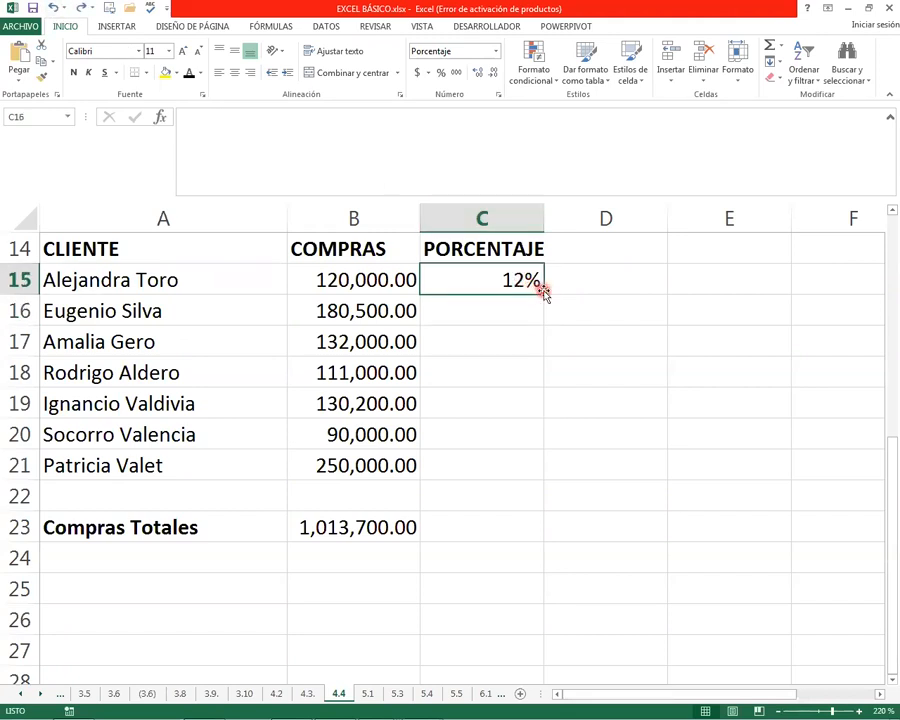
double_click(474, 281)
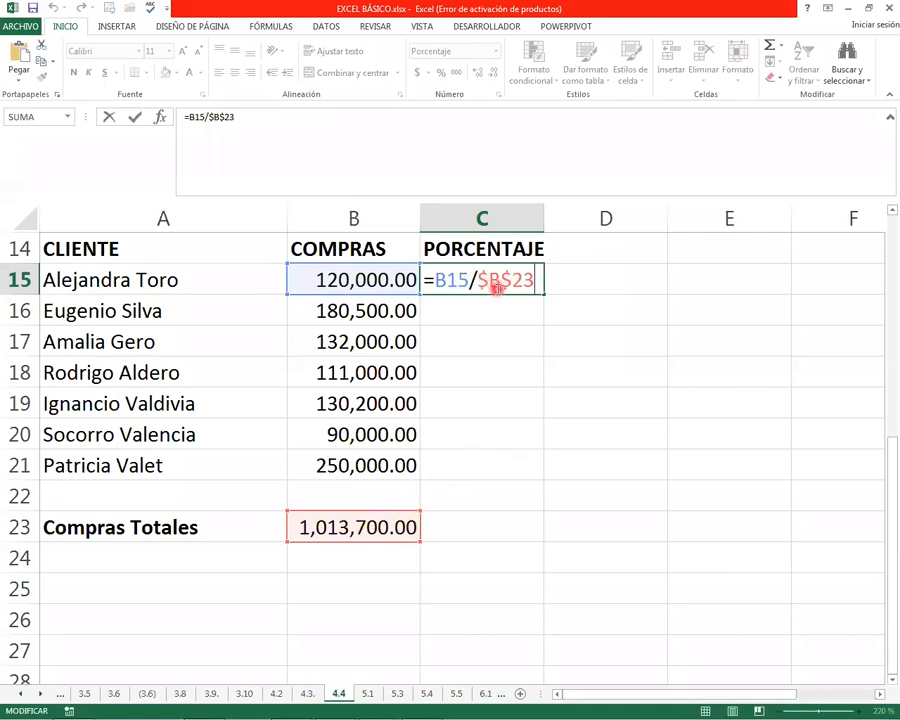
click(497, 347)
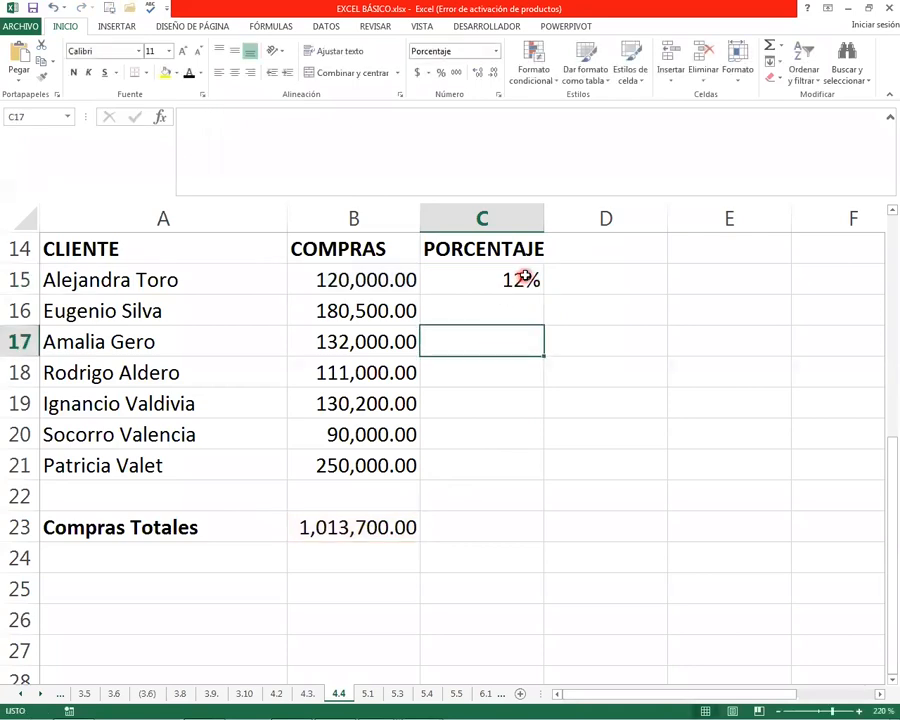
Fill the percentage formula from C15 down to C21
click(532, 284)
drag(545, 293, 543, 478)
click(444, 305)
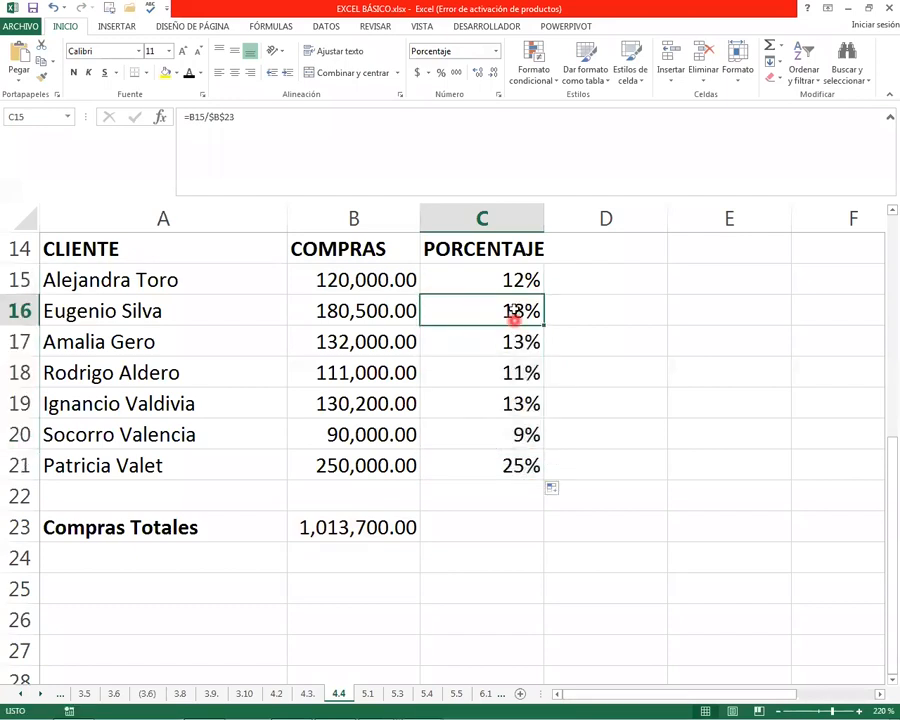
Inspect the copied formula in C16 to check its column B reference and the fixed $B$23 reference
click(507, 524)
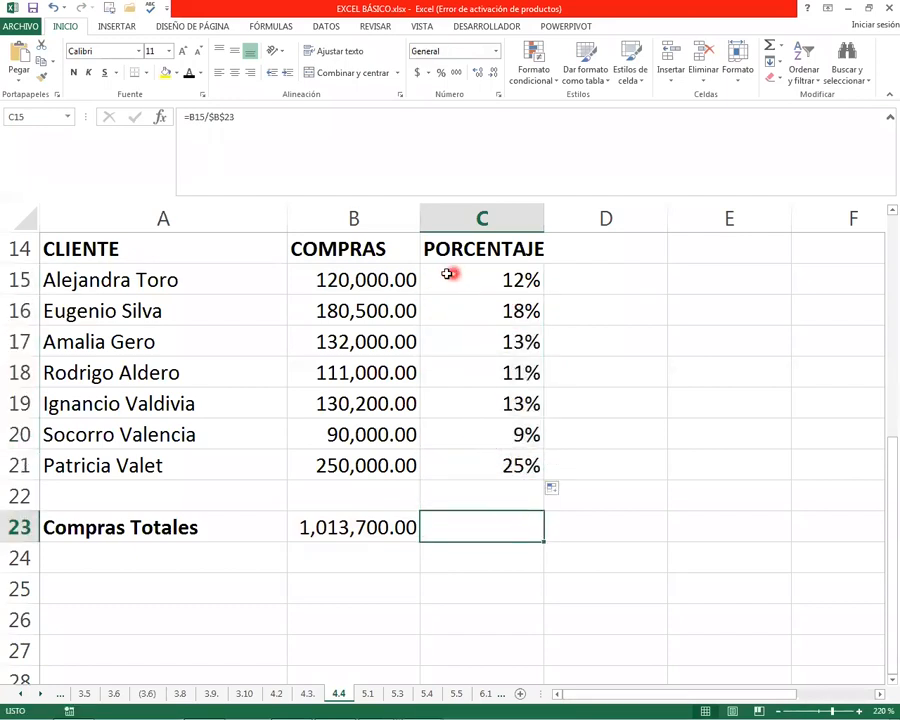
click(329, 276)
click(338, 311)
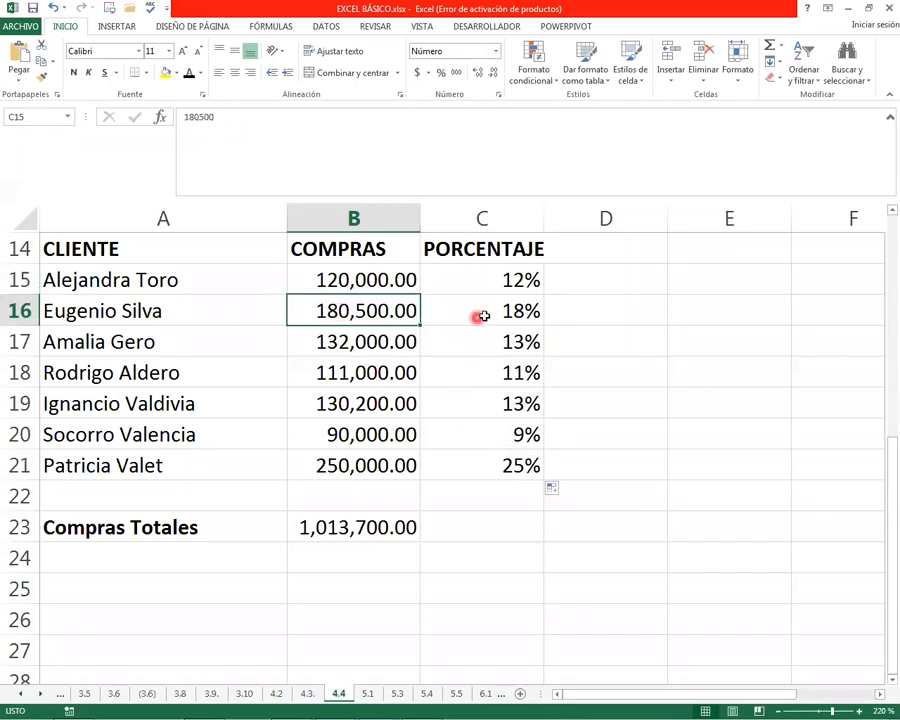
click(516, 311)
double_click(492, 323)
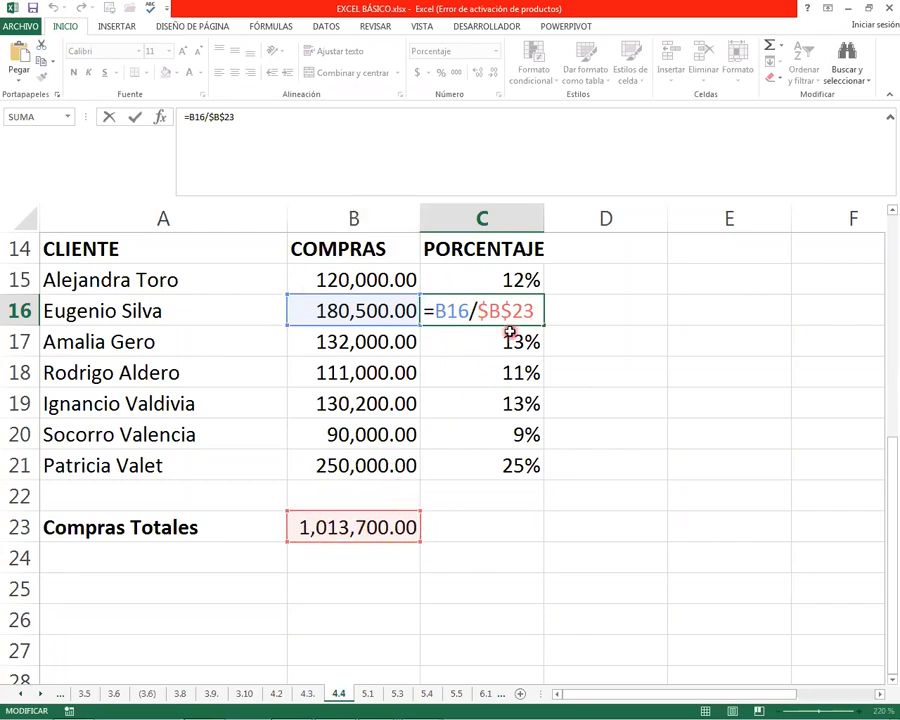
key(Return)
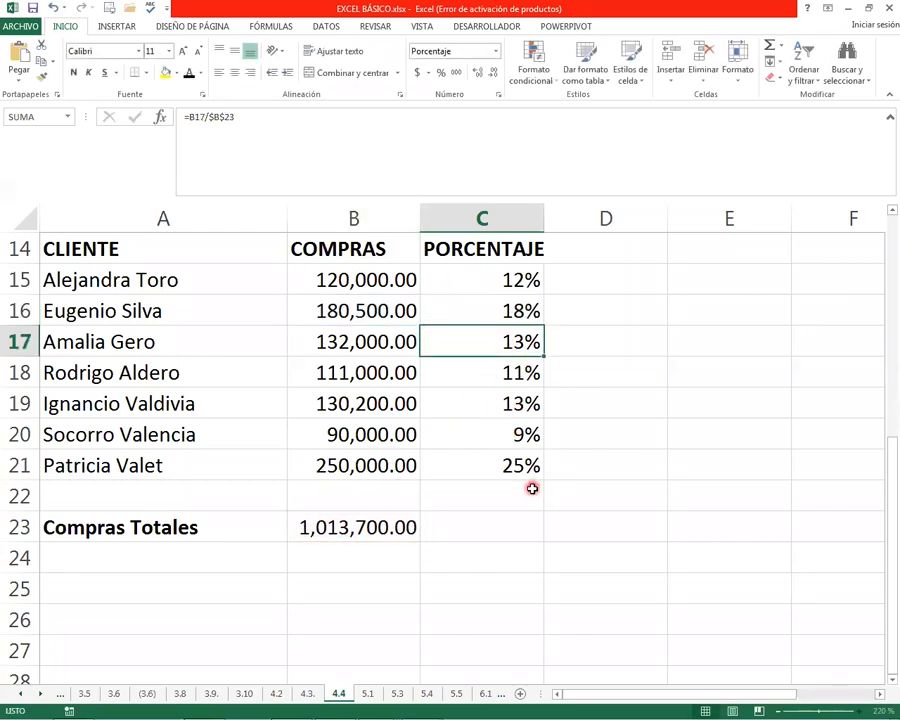
Total the client percentages in C23 with AutoSum and compare the result with the purchases total in B23
click(512, 518)
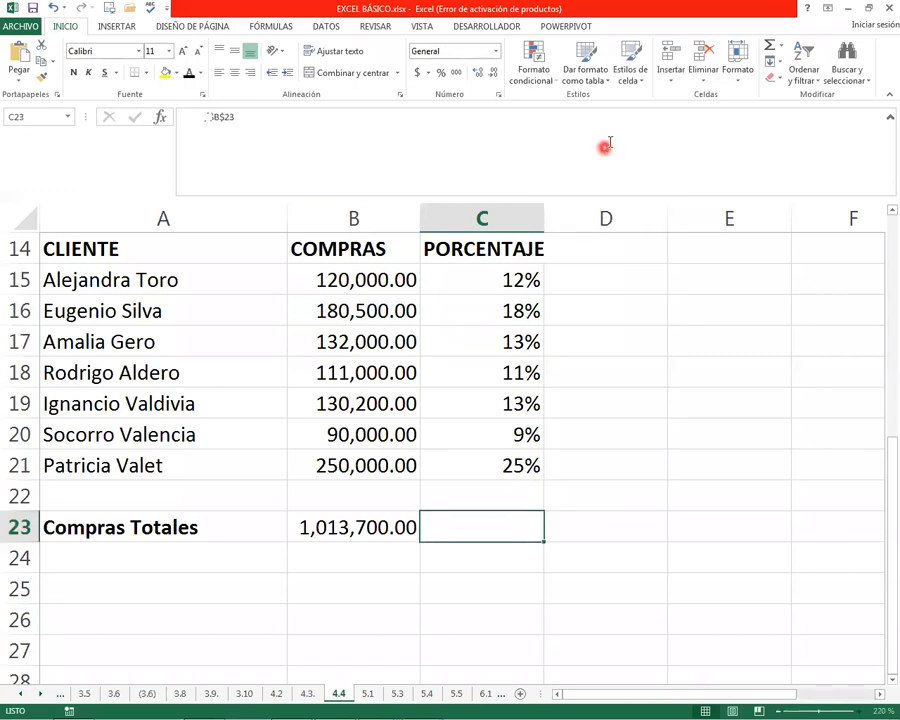
key(alt+equal)
key(Return)
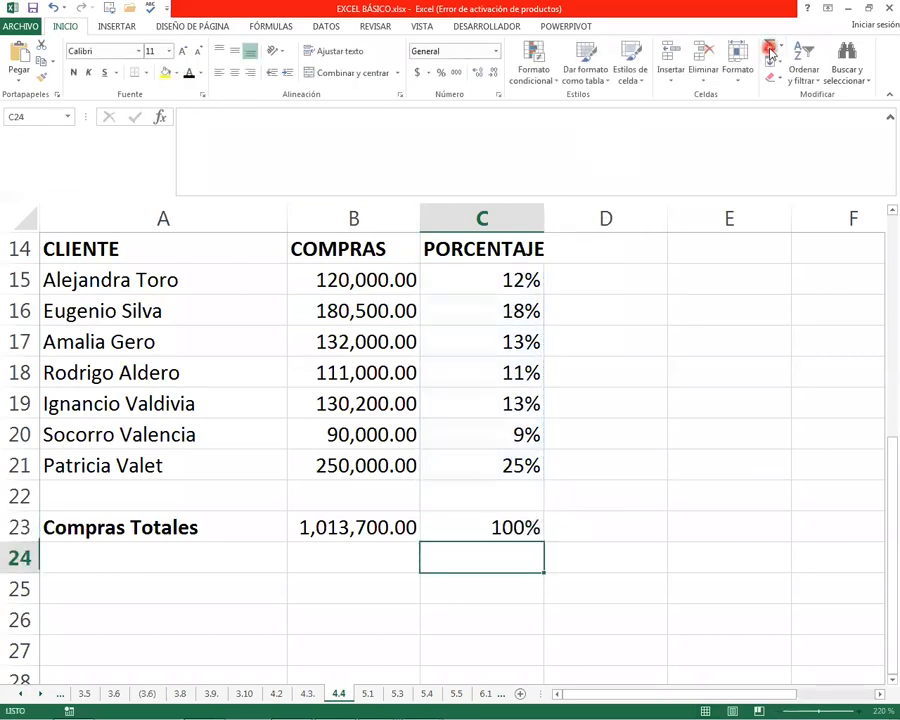
key(Up)
key(Left)
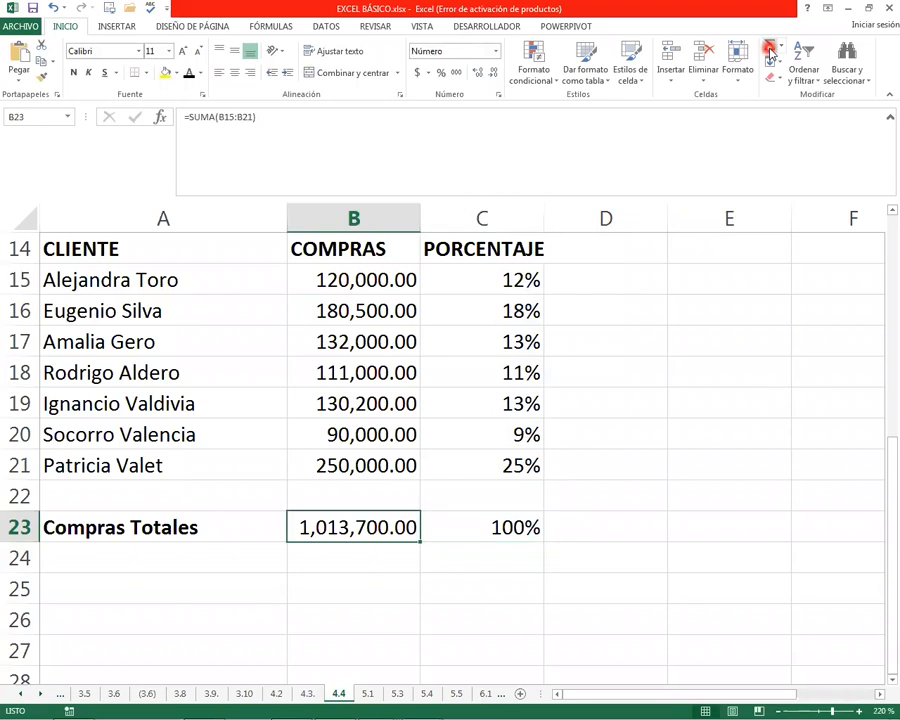
click(497, 528)
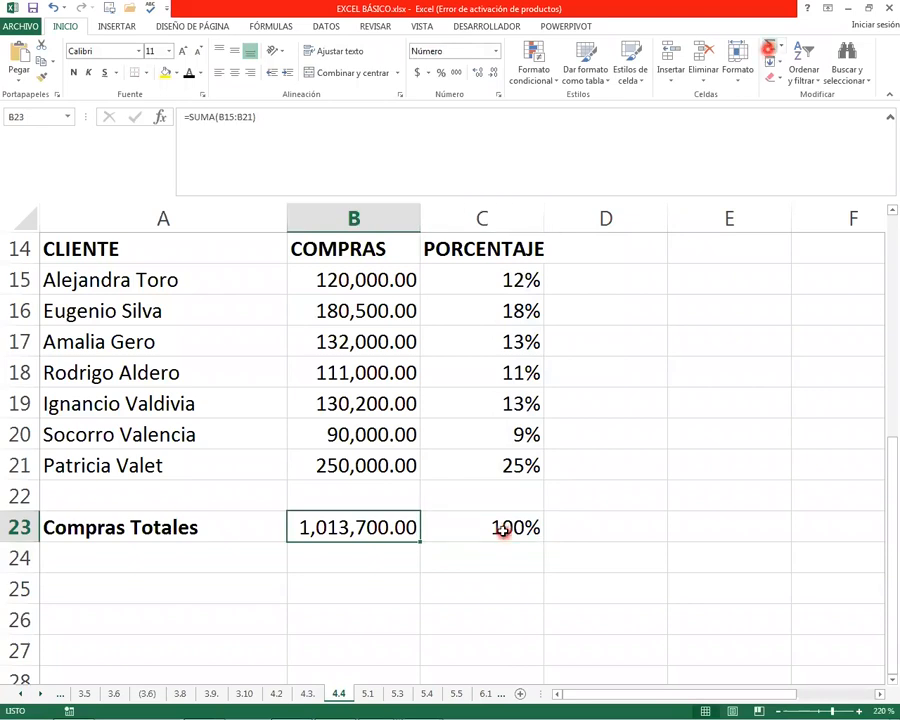
Consult Unit 5 on cell formats in the Word document and review the product table A1:E14 on Excel sheet 5.1 at 150% zoom
click(387, 613)
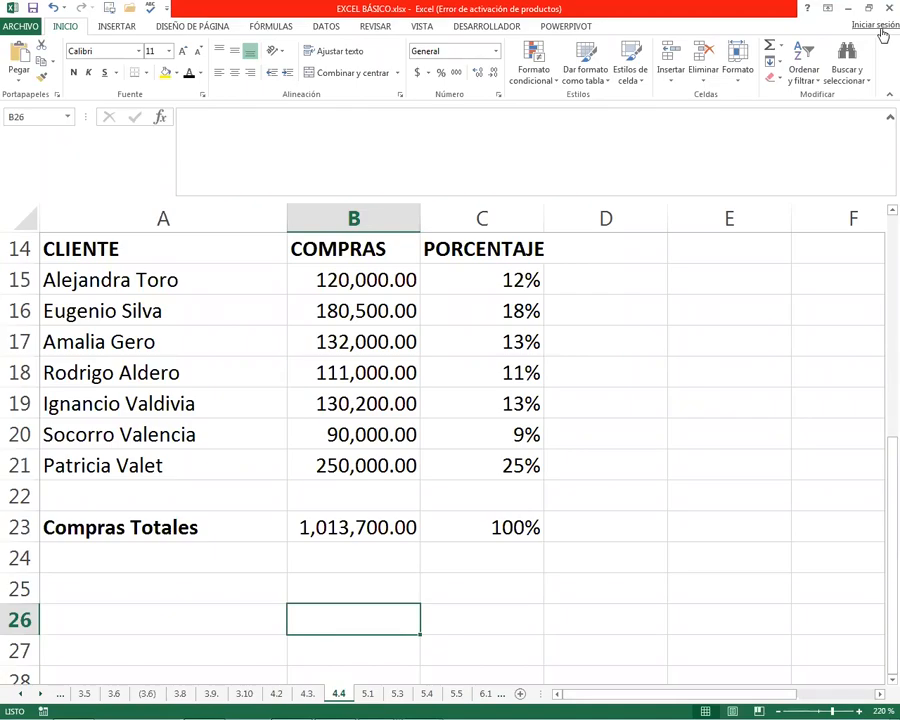
key(alt+Tab)
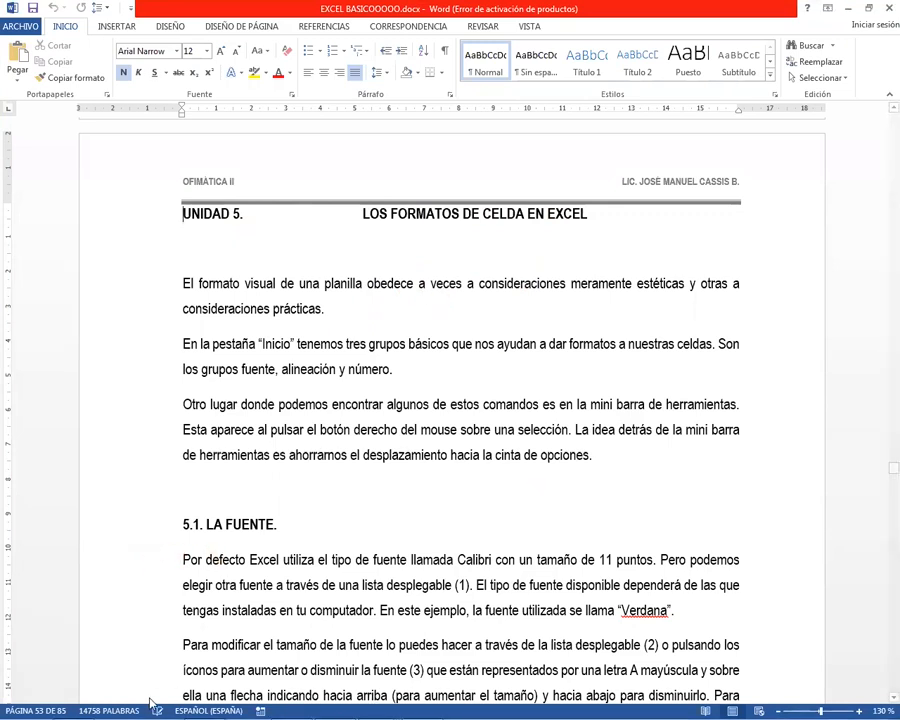
key(alt+Tab)
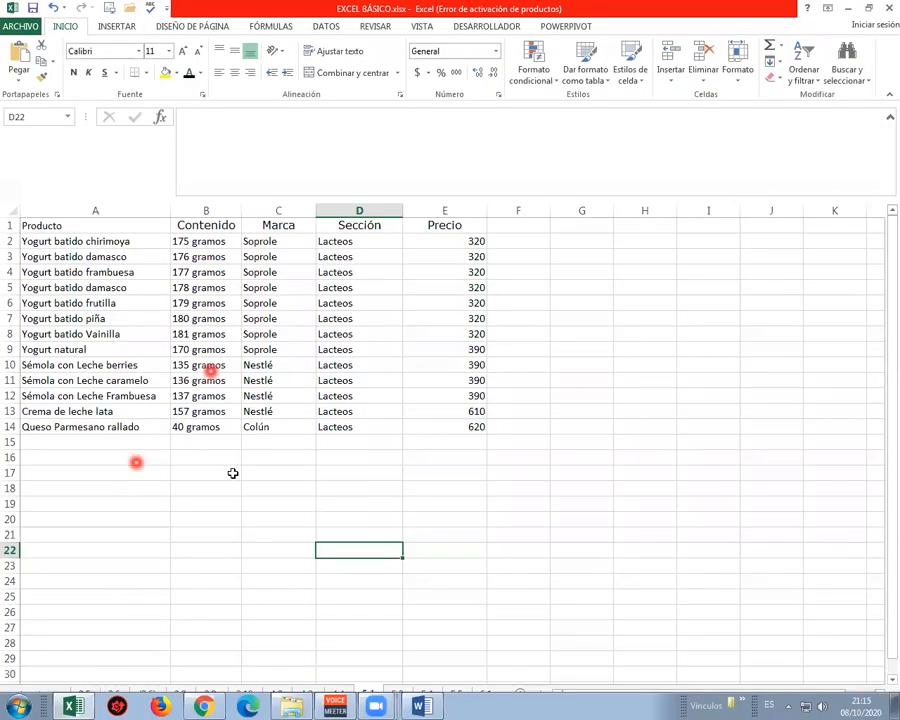
click(858, 711)
click(858, 711)
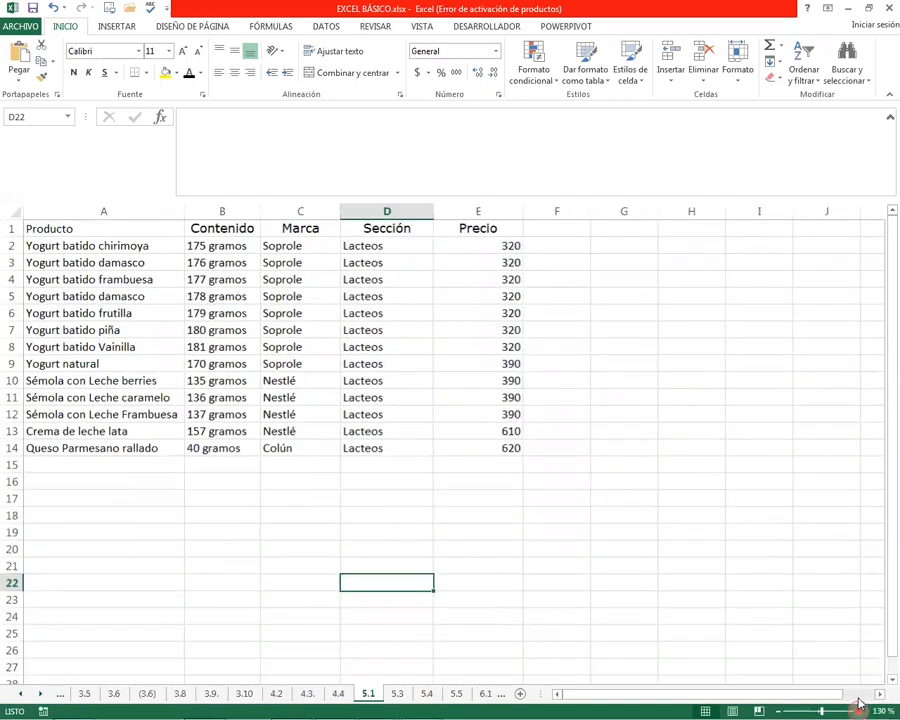
click(858, 711)
click(858, 711)
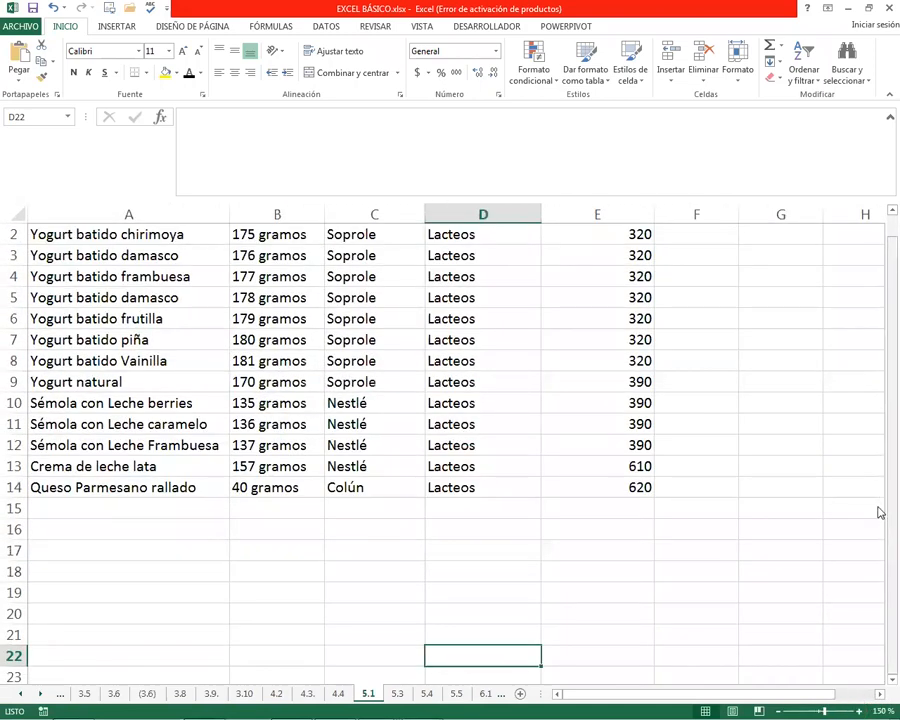
drag(877, 600, 884, 466)
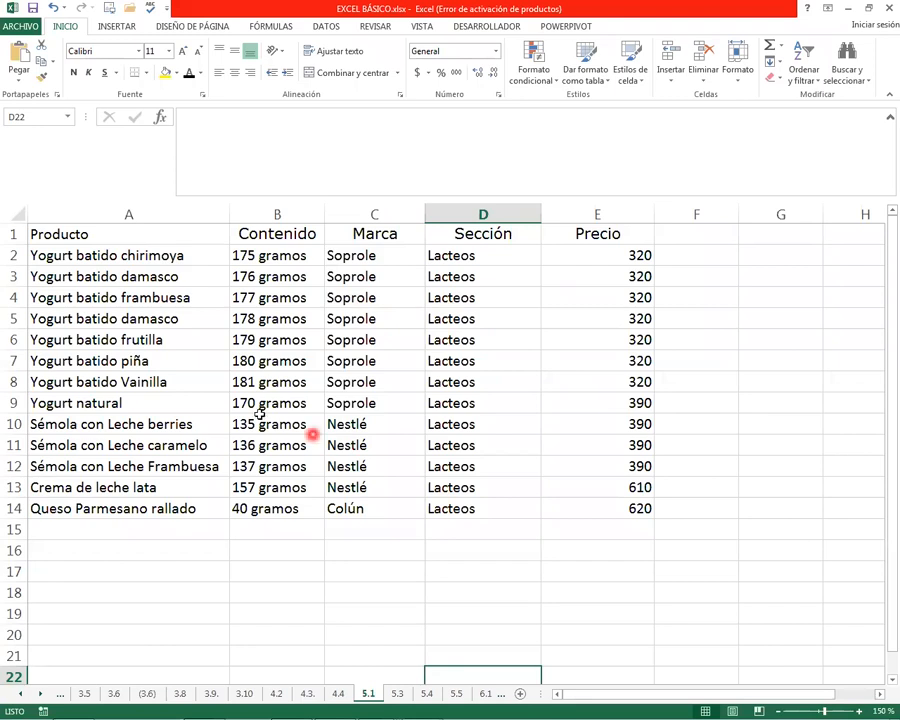
drag(74, 231, 277, 514)
drag(133, 229, 640, 514)
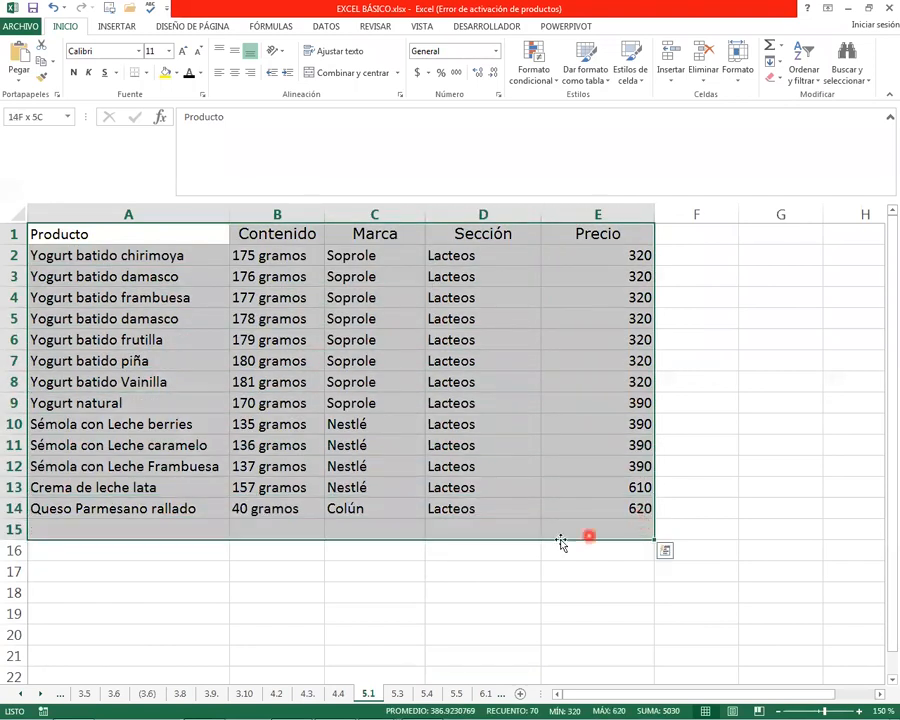
click(368, 570)
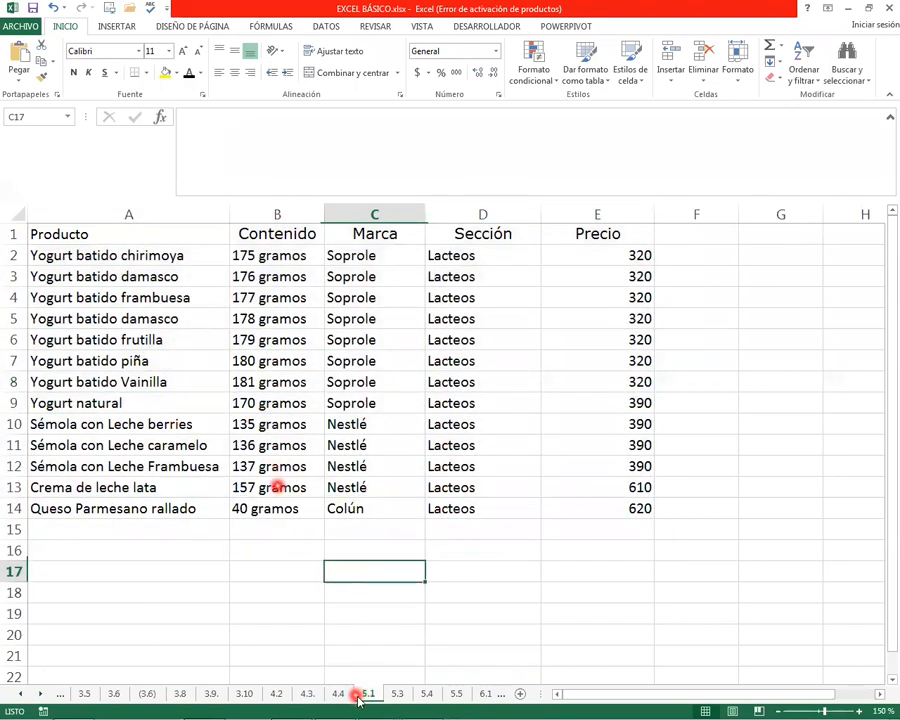
Review the earlier exercise sheets 4.4, 4.3 and 4.2 and return to sheet 5.1
click(341, 697)
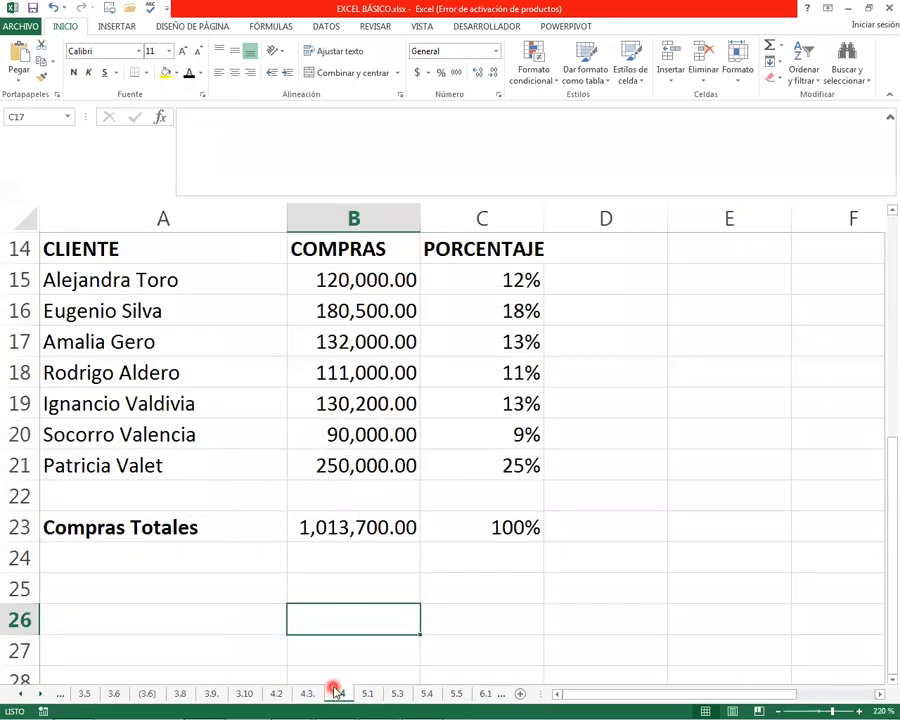
click(307, 693)
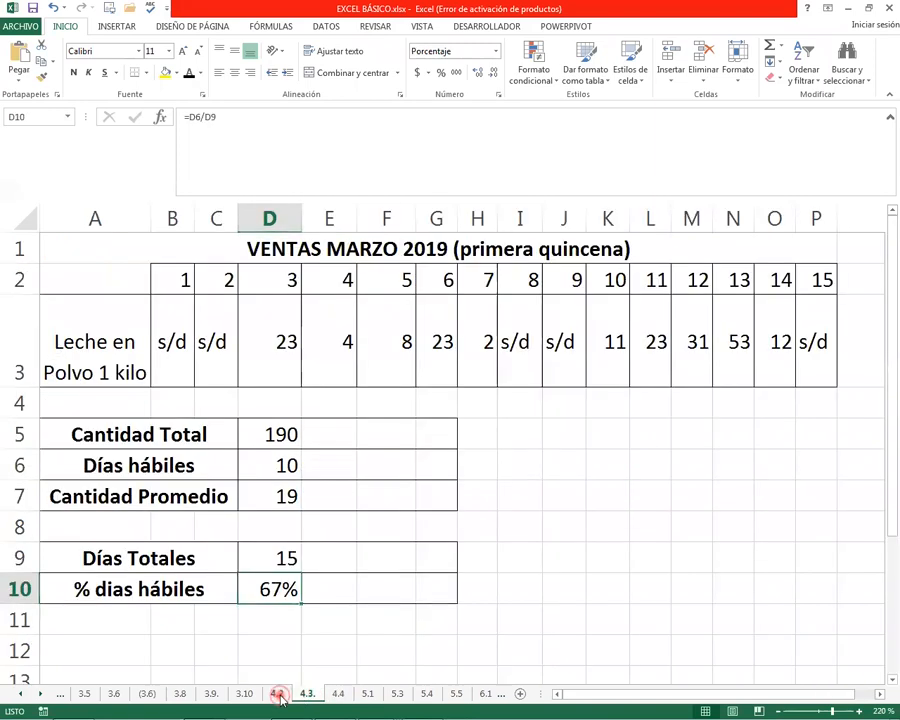
click(279, 695)
click(312, 697)
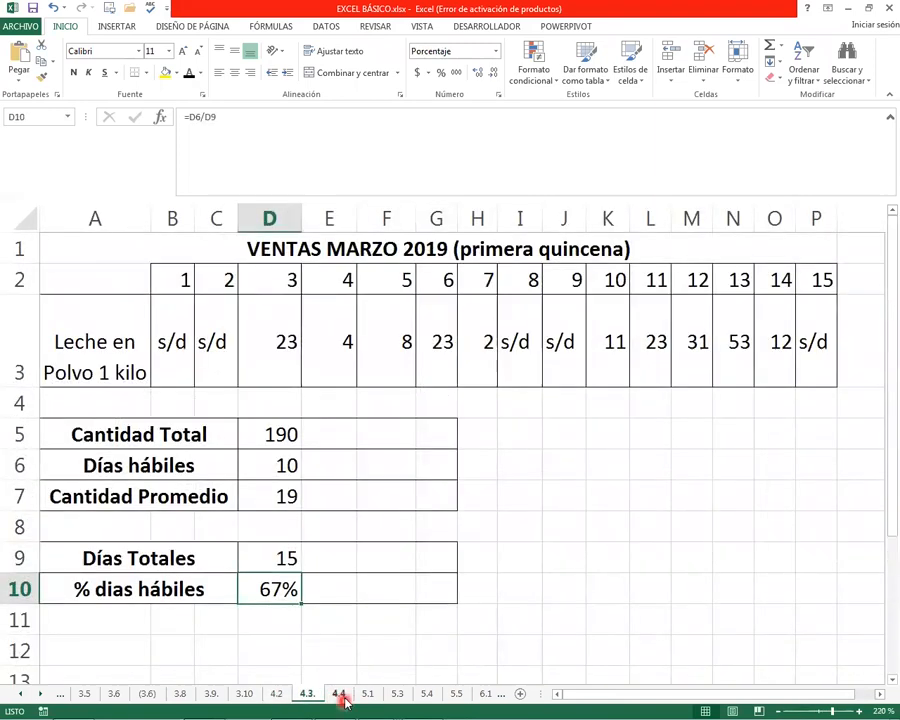
click(340, 695)
click(368, 695)
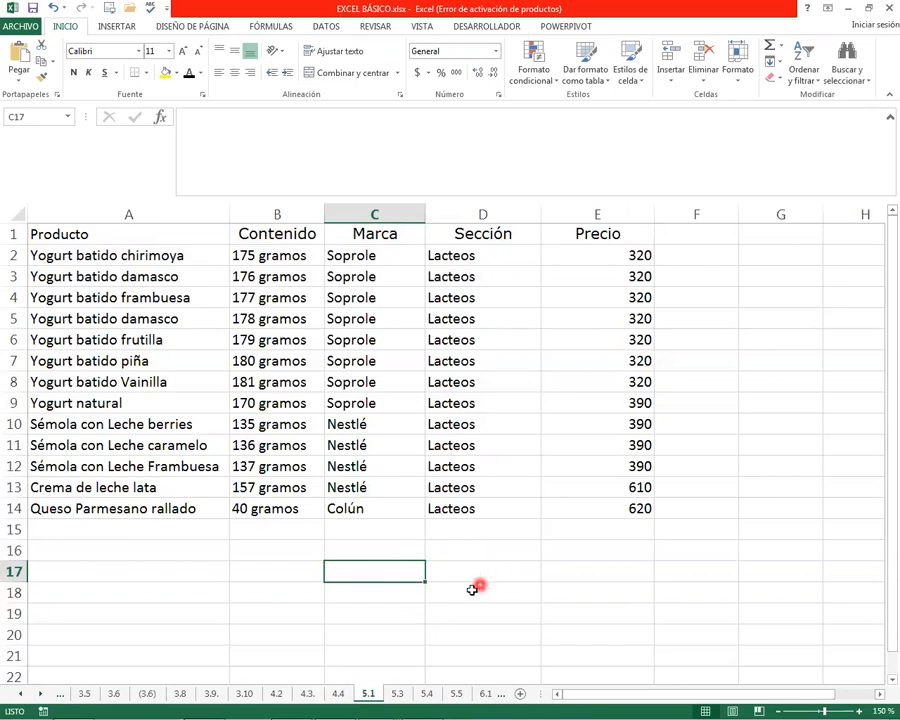
drag(66, 233, 632, 502)
click(367, 548)
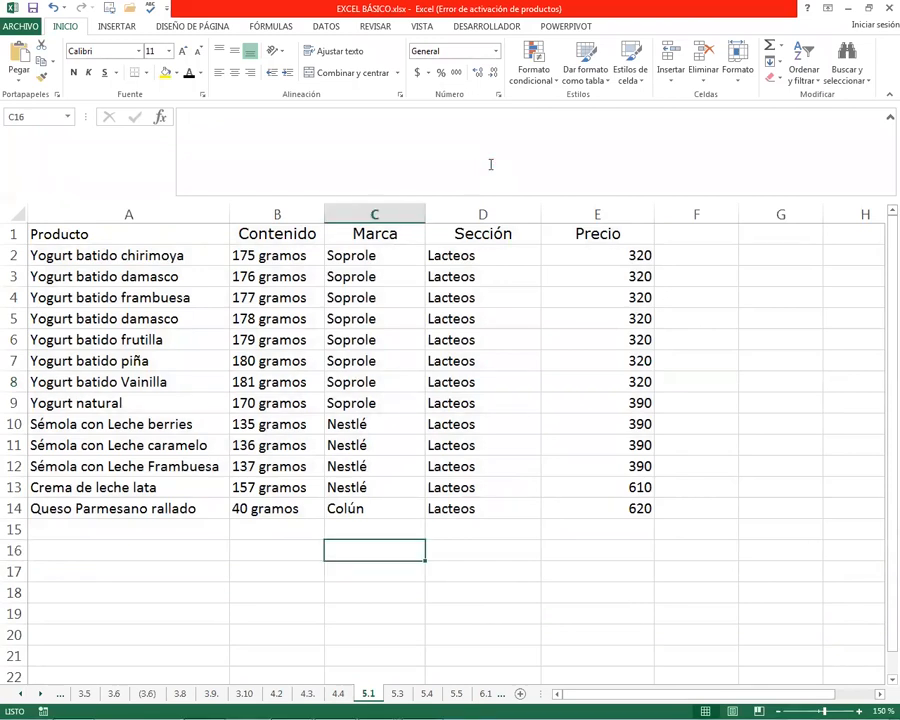
key(alt+Tab)
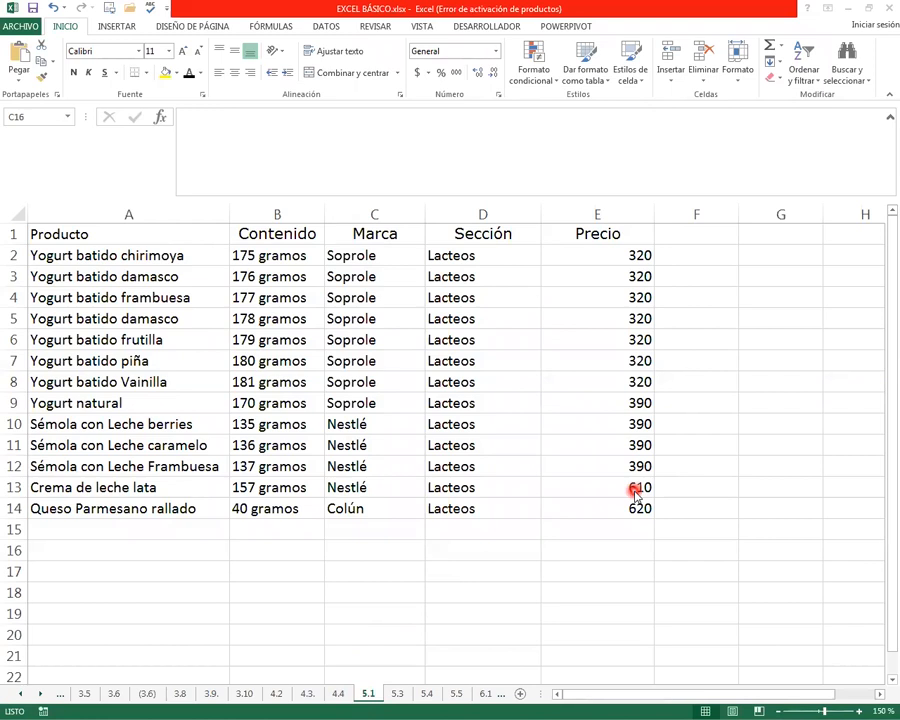
click(62, 30)
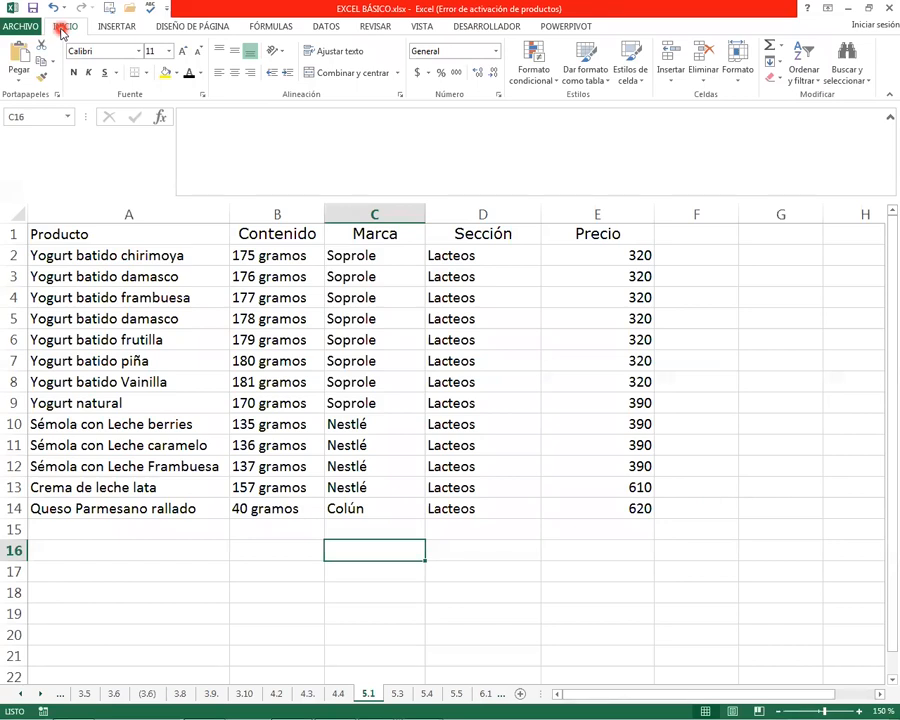
click(150, 6)
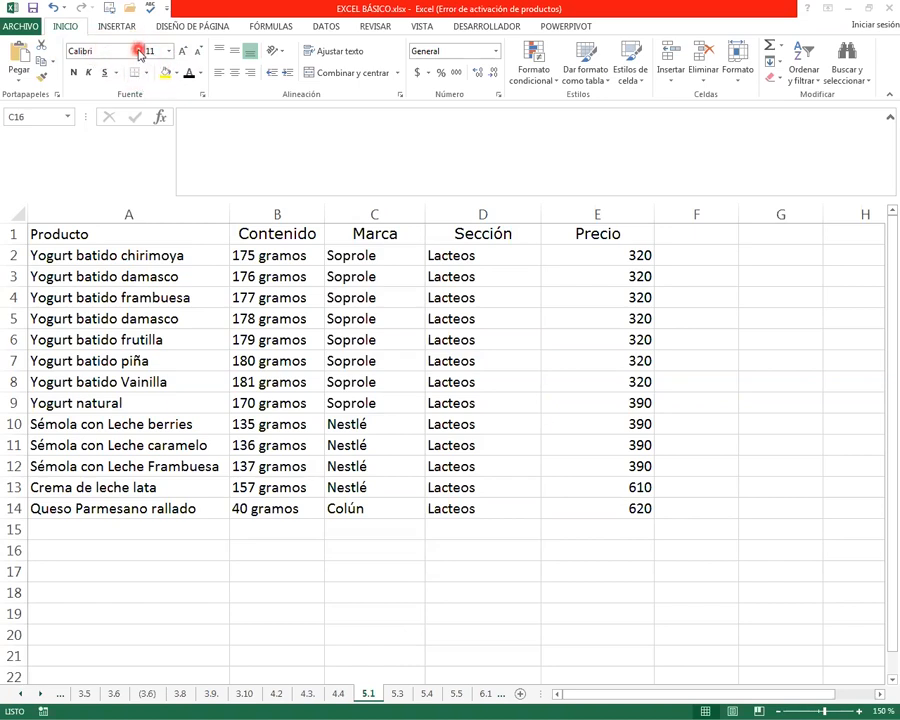
Set the header row A1:E1 of the product table to the Aharoni font at size 14
click(139, 51)
click(442, 297)
drag(100, 233, 610, 233)
click(169, 51)
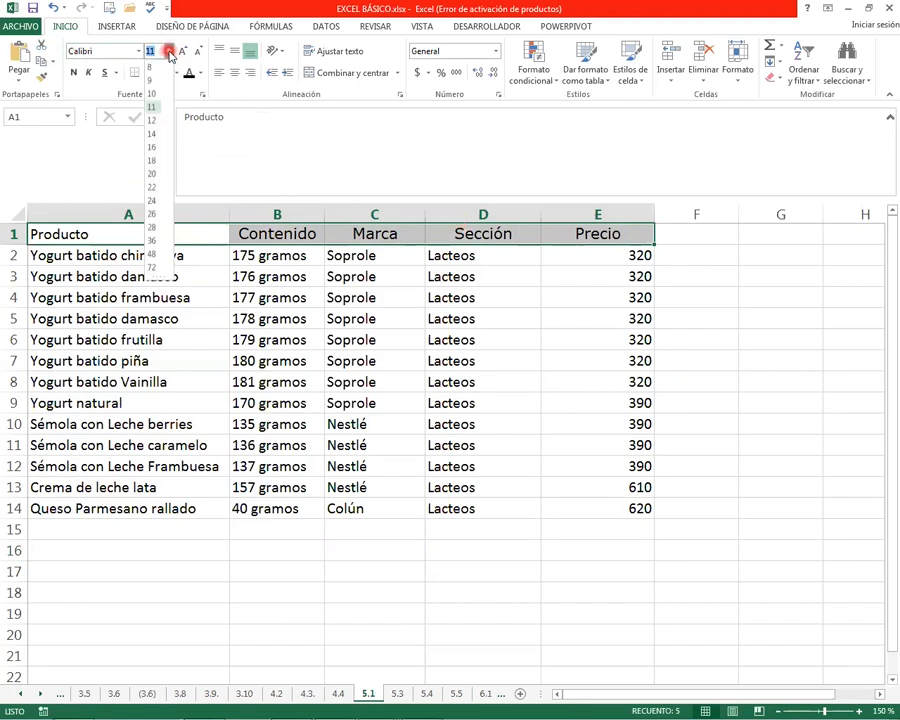
click(137, 51)
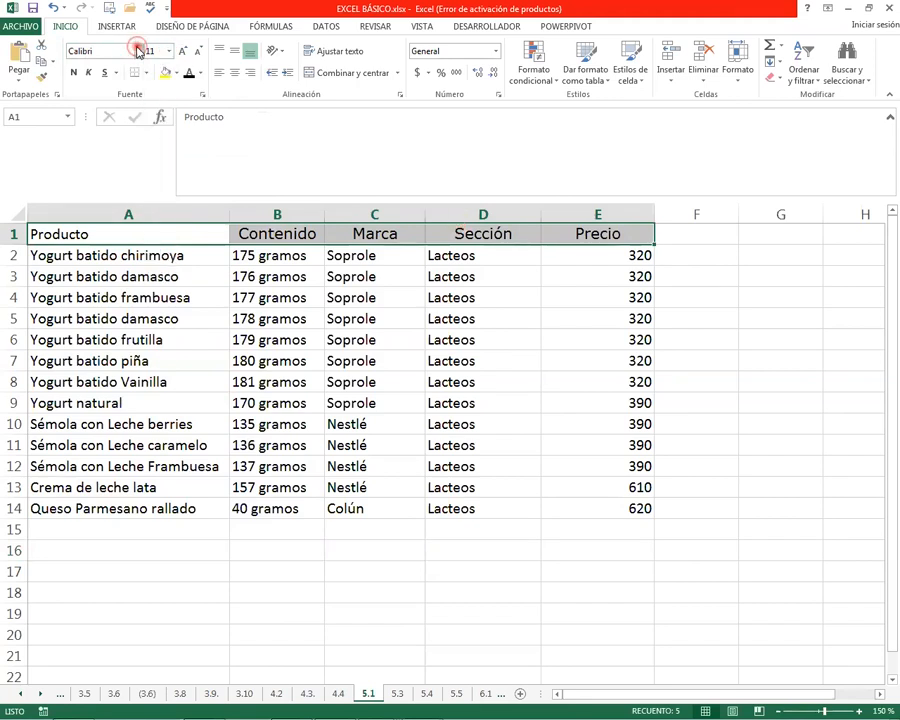
click(137, 48)
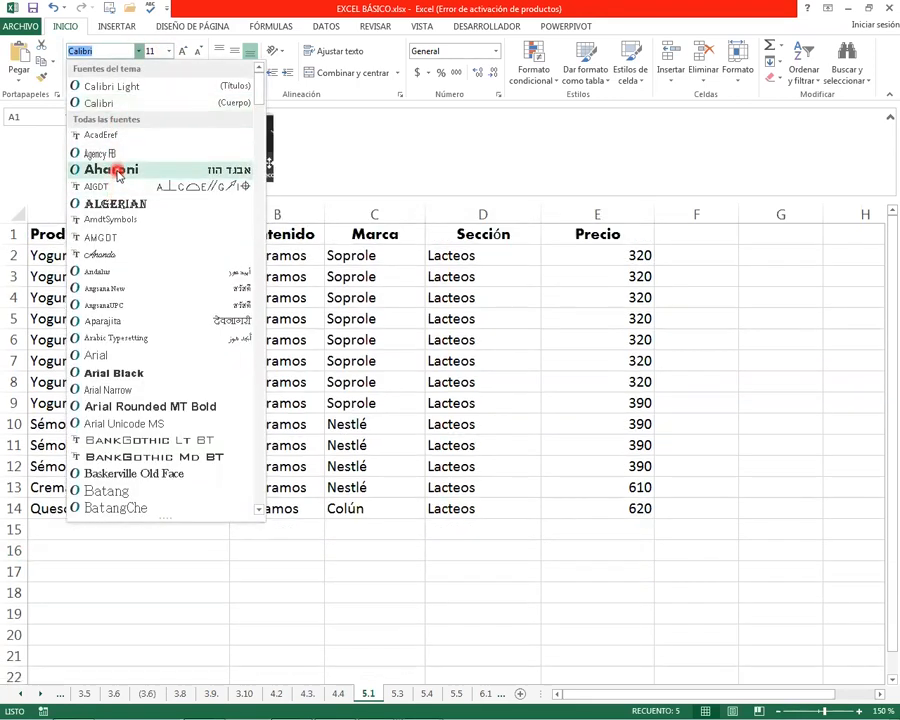
click(115, 172)
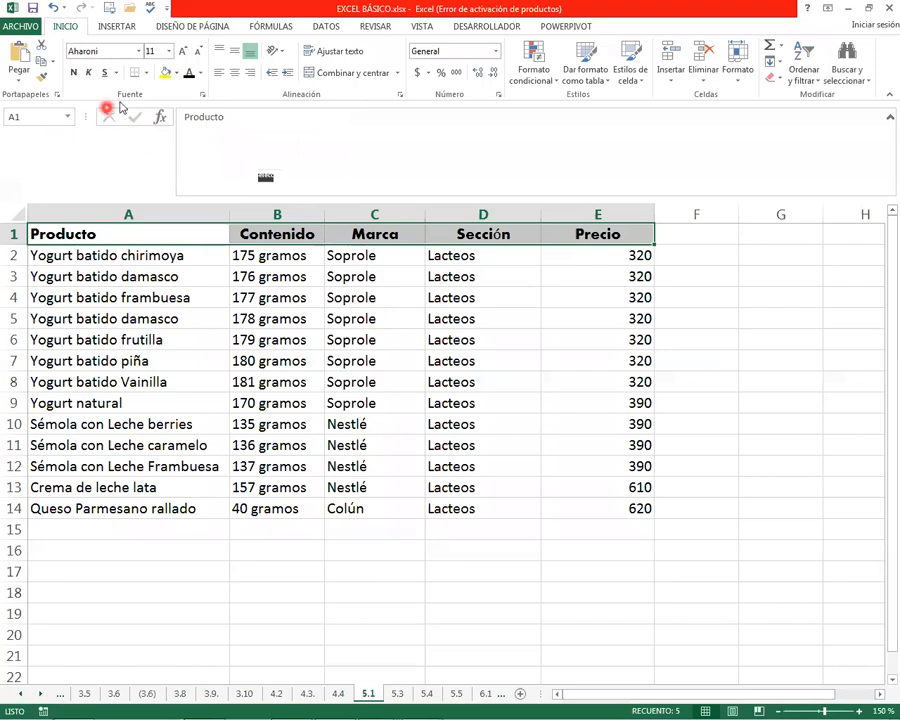
click(170, 52)
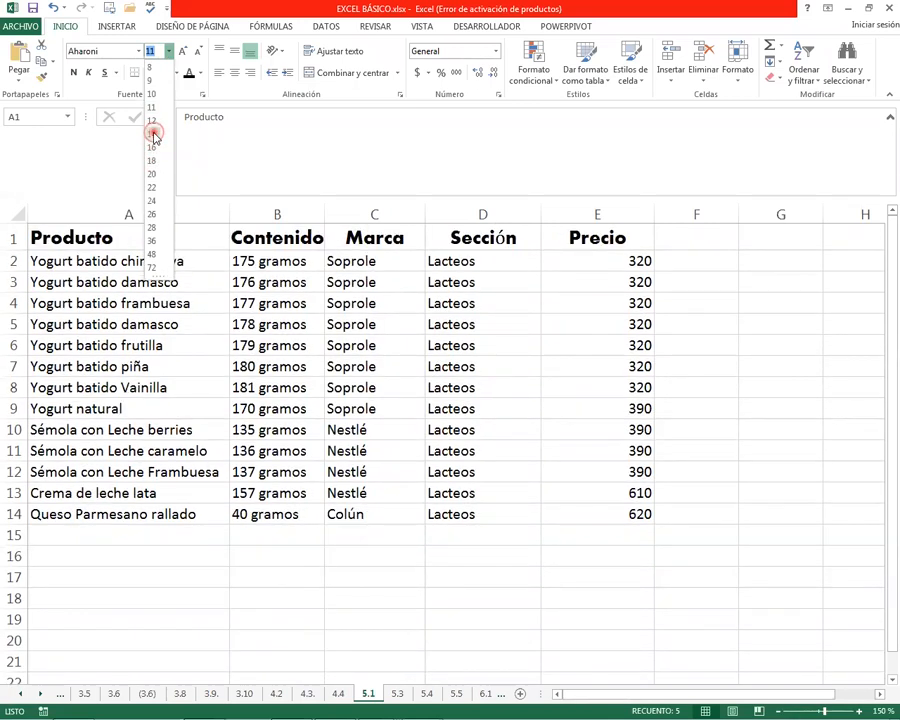
click(153, 135)
click(525, 341)
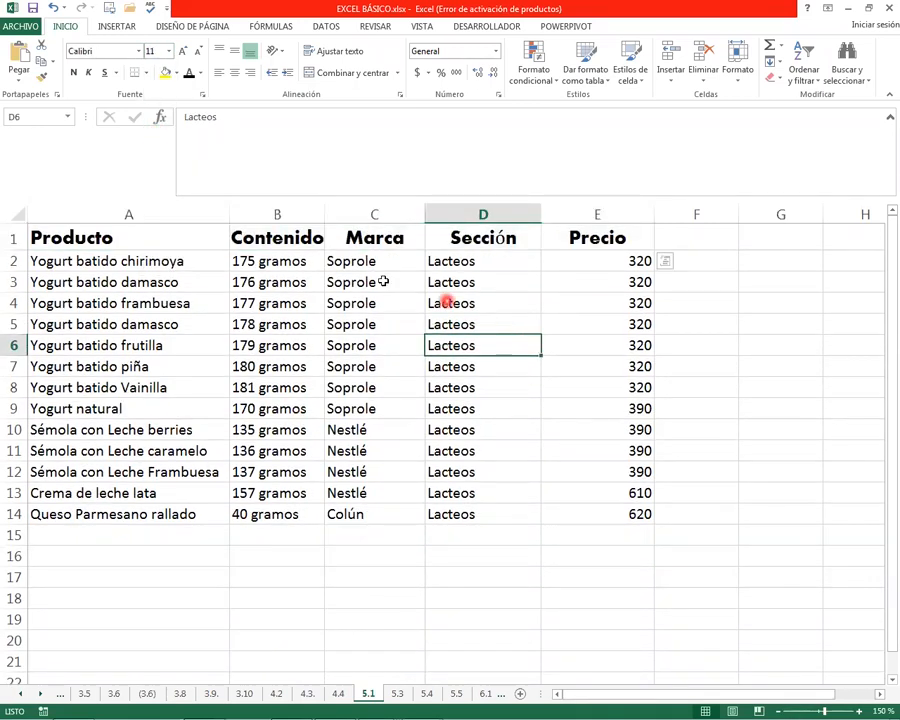
Increase the font size of the Producto header in A1 stepwise to 18 and decrease it back to 14
click(78, 236)
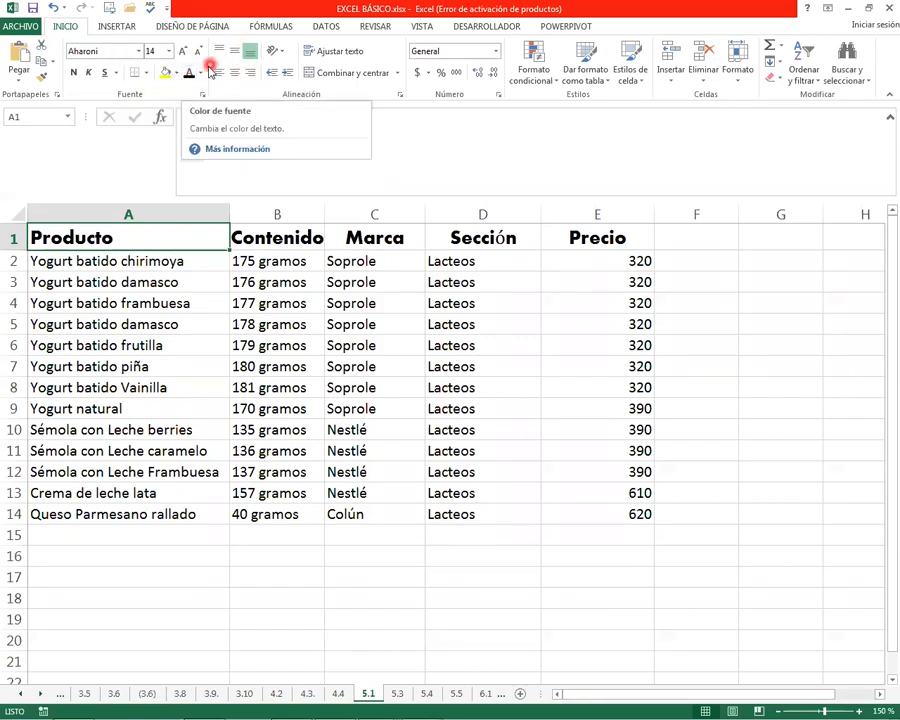
click(170, 52)
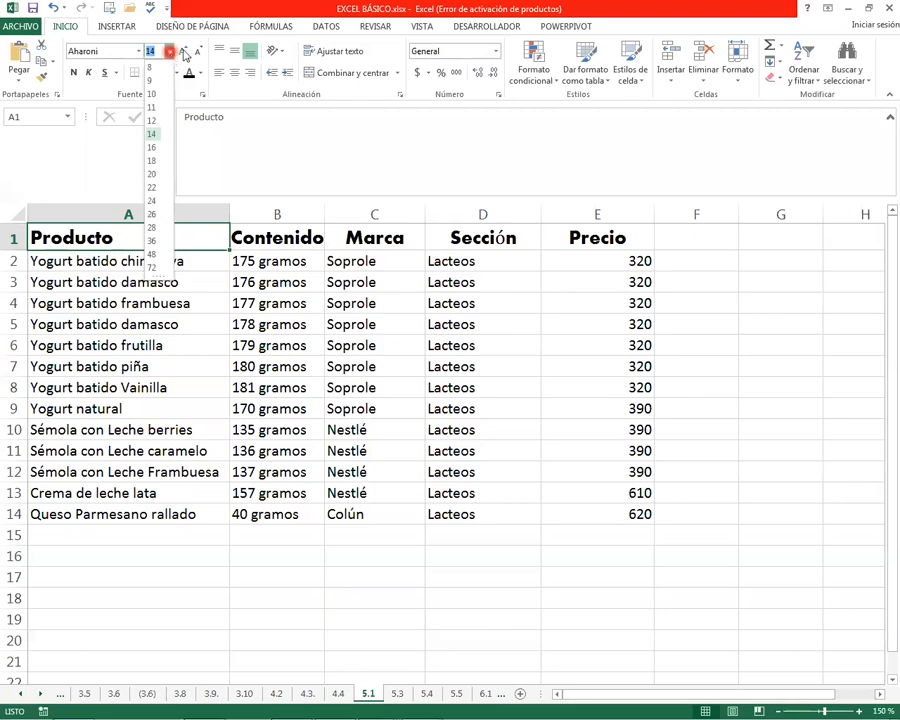
click(73, 176)
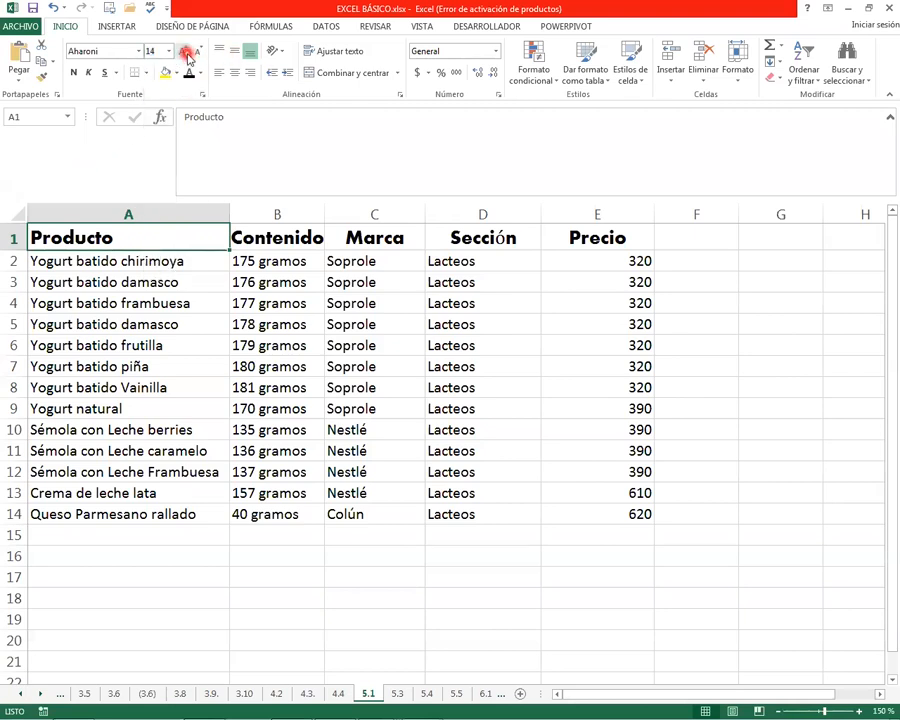
click(185, 52)
click(185, 52)
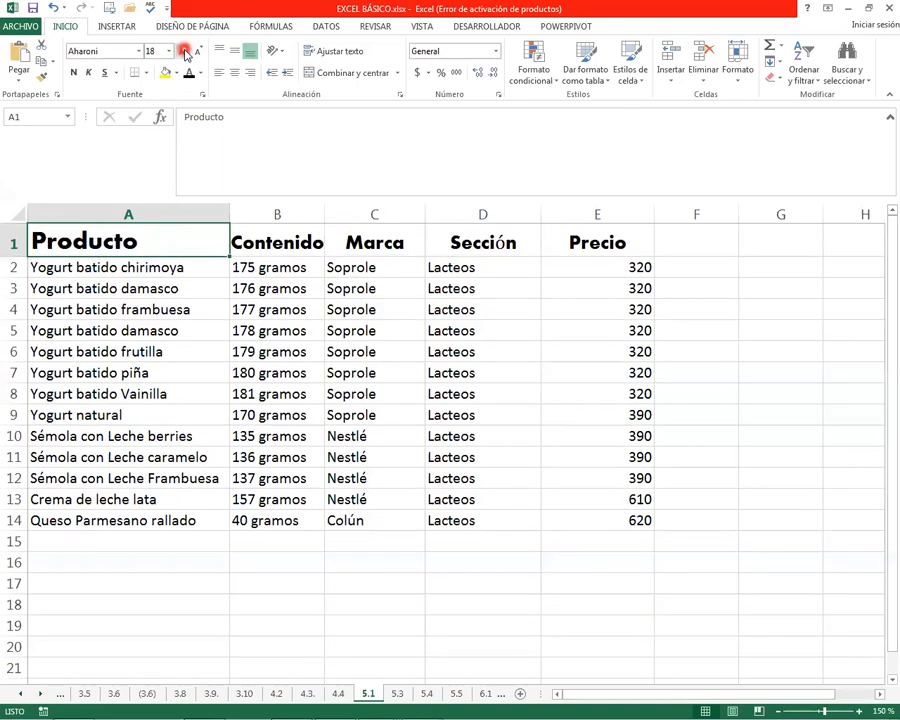
click(197, 53)
click(197, 53)
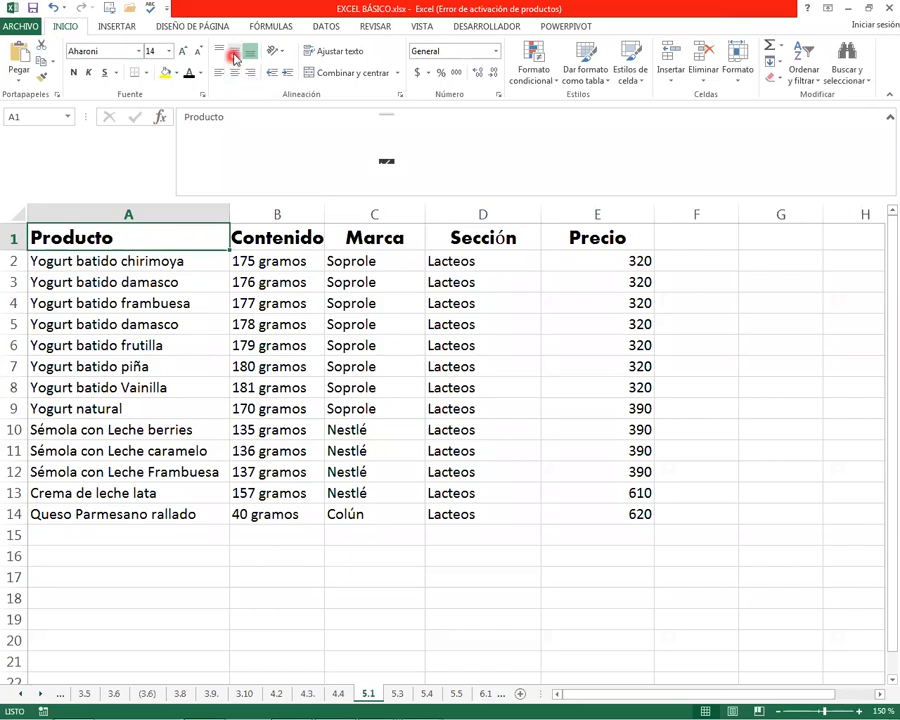
Apply a dark gold theme font colour to the header row A1:E1
drag(96, 237, 600, 238)
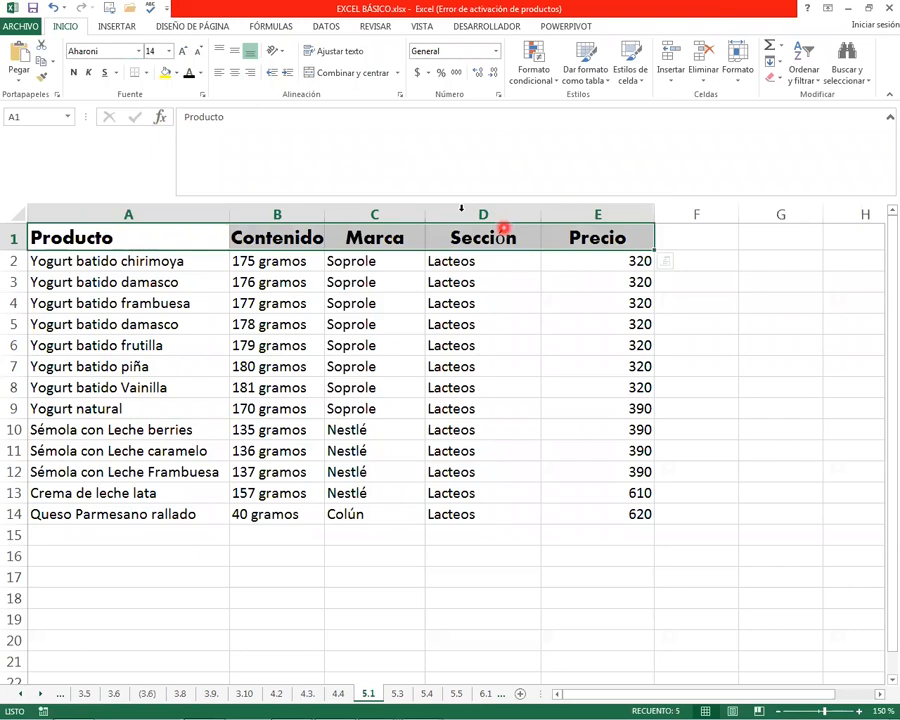
click(200, 74)
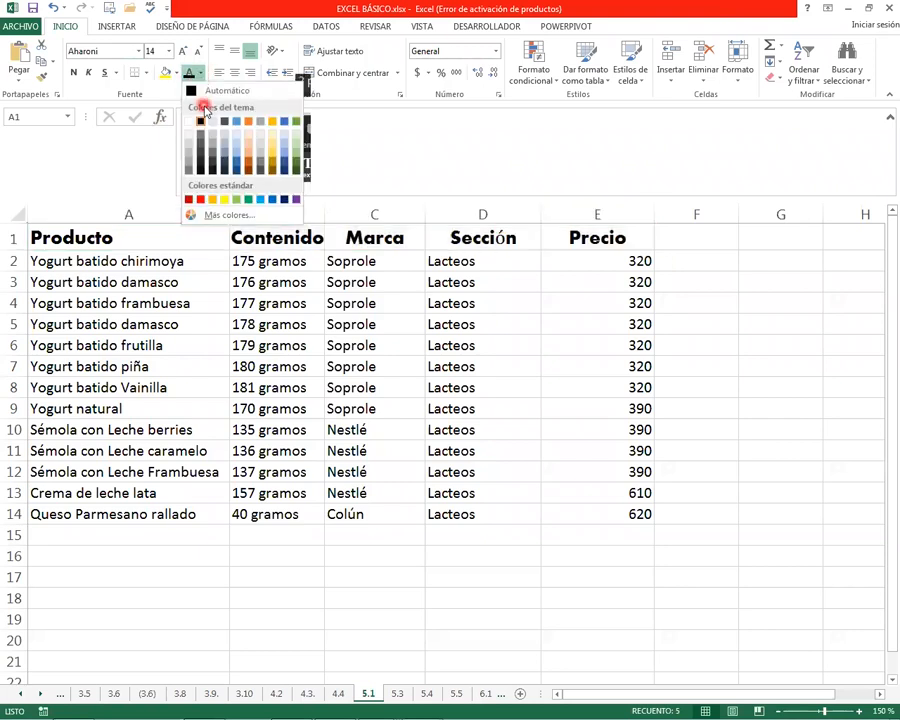
click(271, 167)
Apply a custom font colour to cell C3, picking a blue hue in the spectrum and accepting RGB 0, 0, 0
click(345, 282)
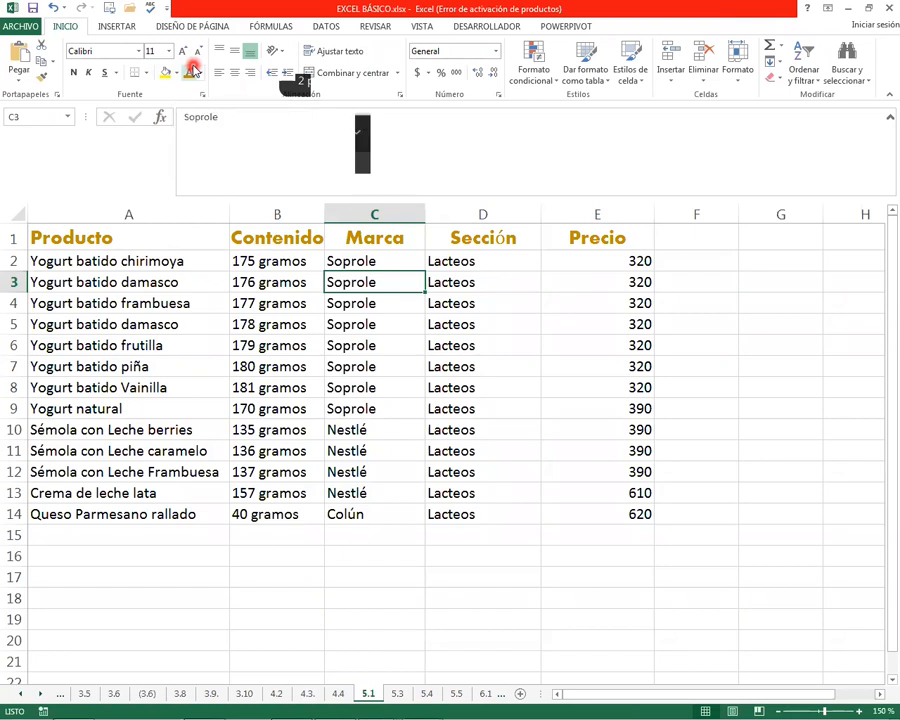
click(200, 73)
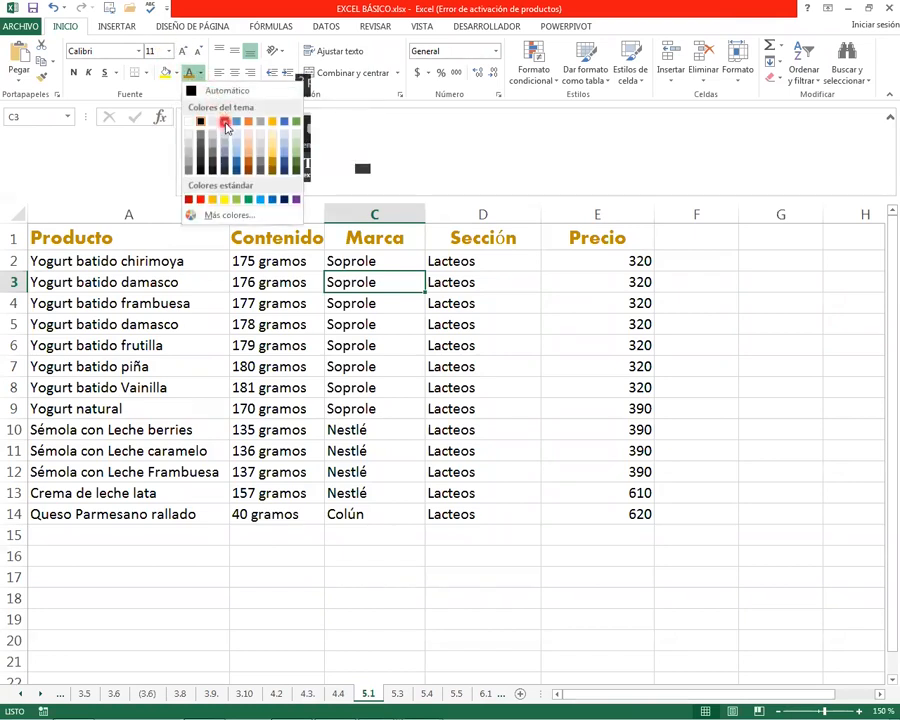
click(246, 219)
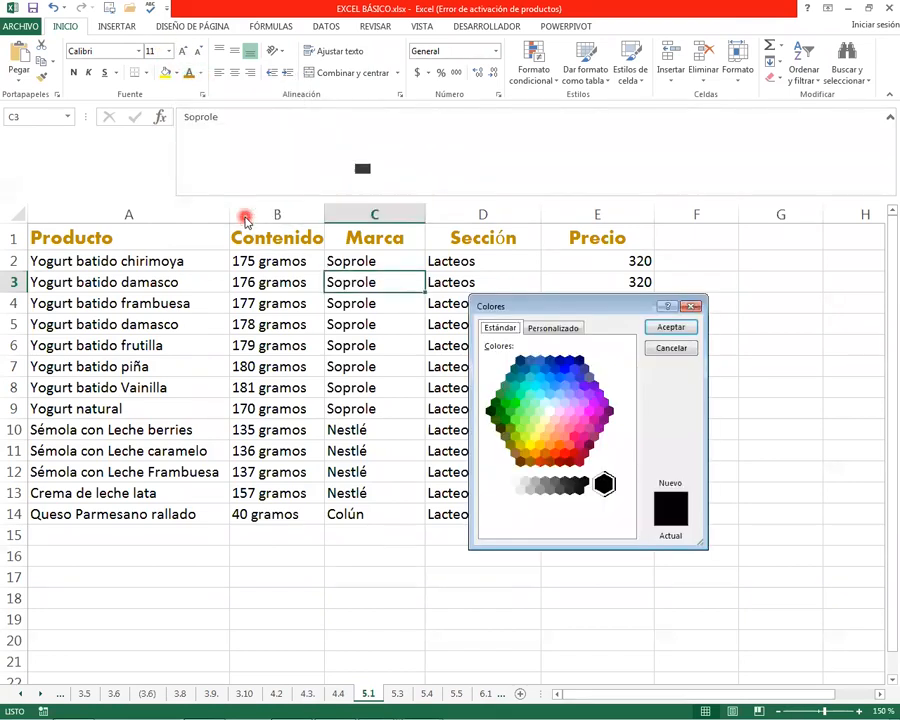
click(551, 330)
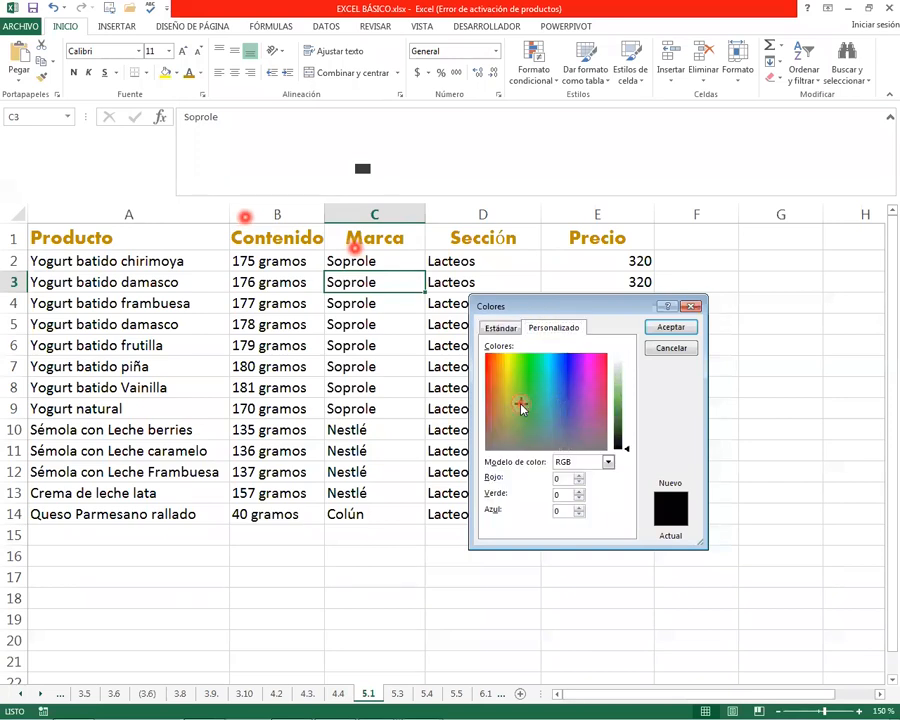
click(564, 378)
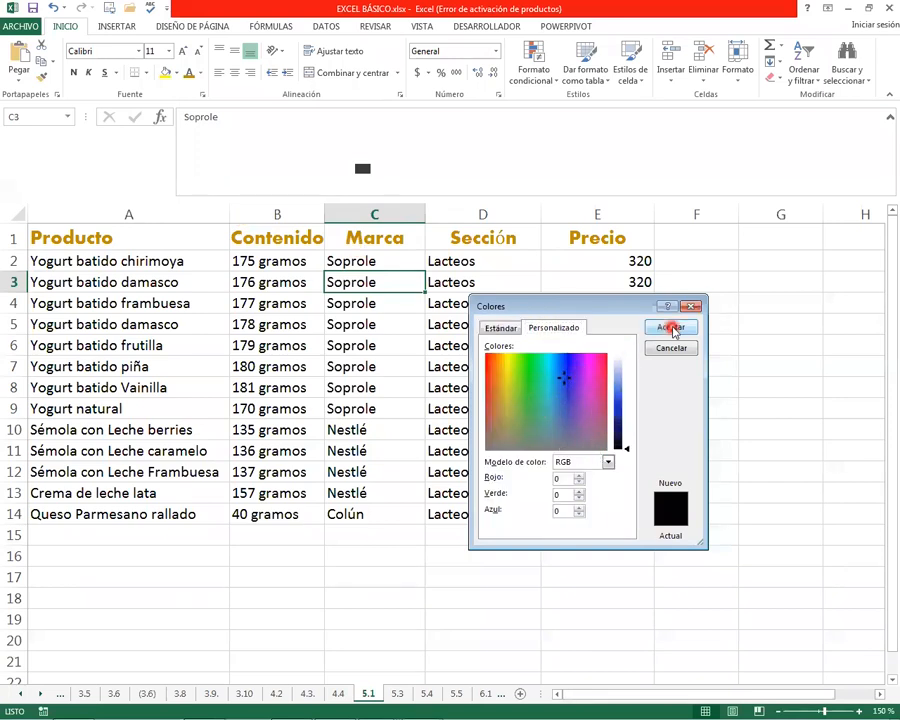
click(556, 400)
click(671, 327)
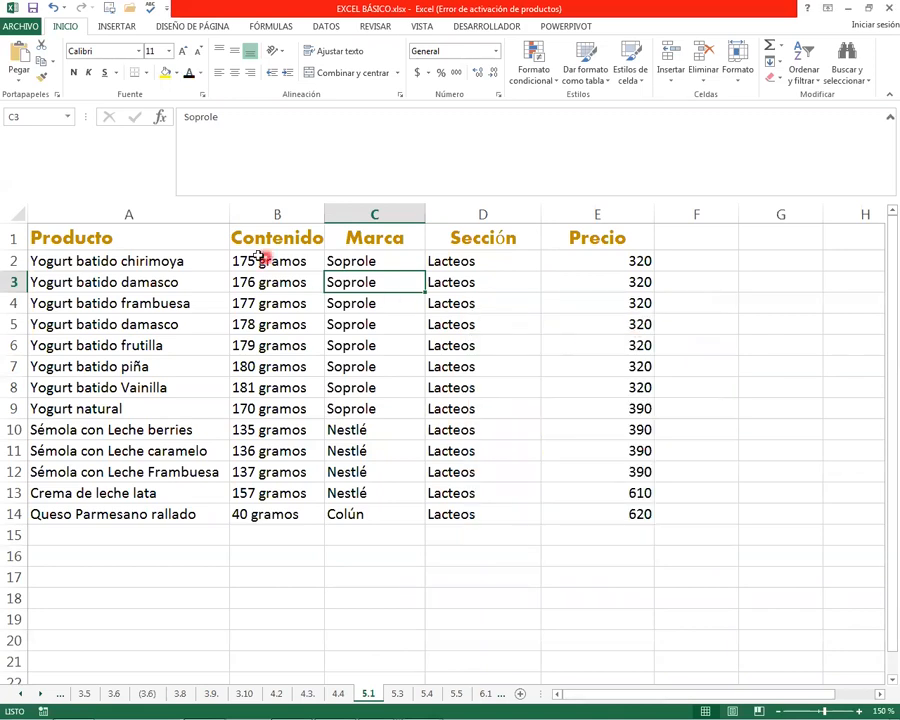
Apply a custom light purple font colour, RGB 212, 164, 242, to the header row A1:E1
drag(116, 237, 570, 236)
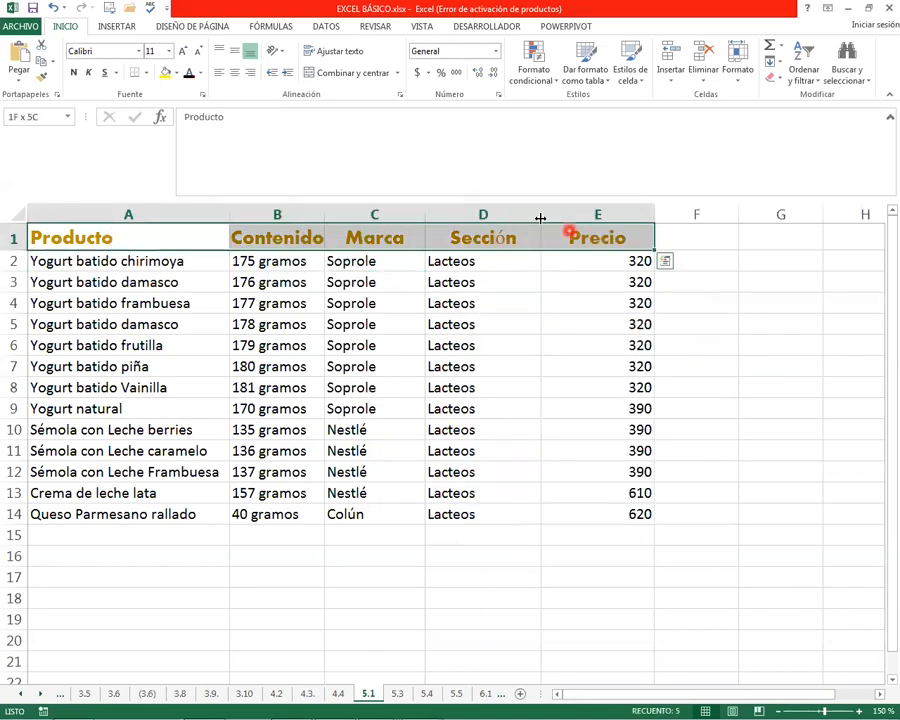
click(199, 76)
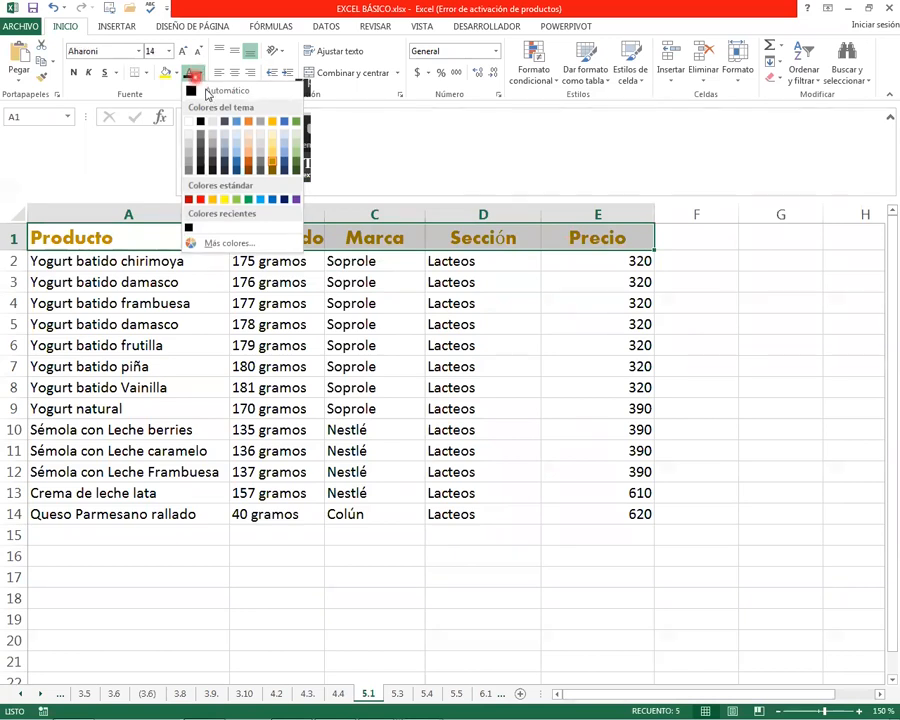
click(245, 243)
mouse_move(590, 386)
mouse_down()
mouse_move(578, 410)
mouse_move(577, 378)
mouse_up()
drag(632, 418, 625, 375)
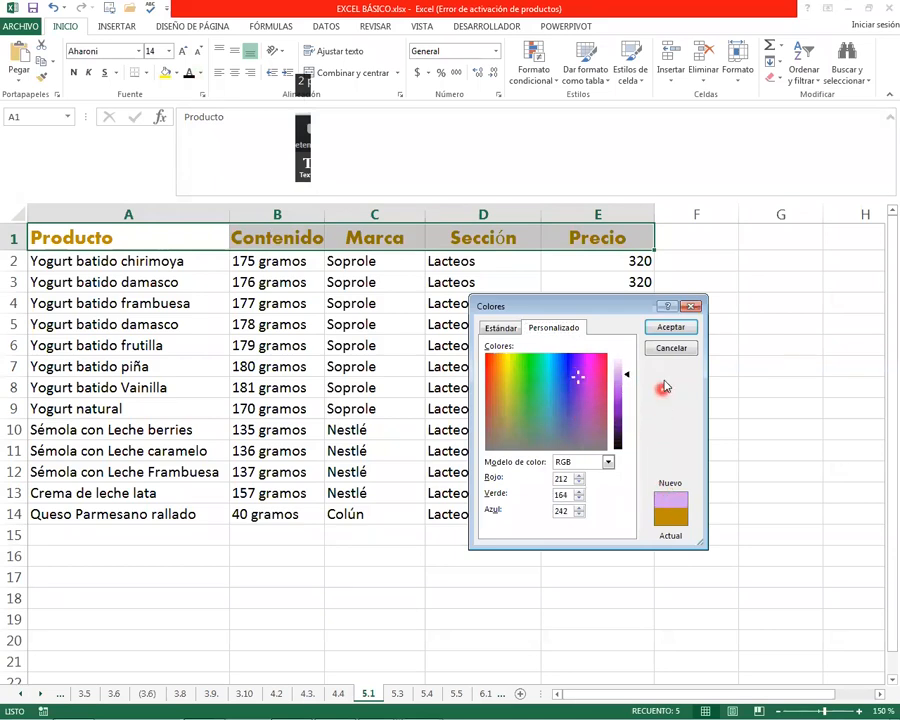
click(671, 330)
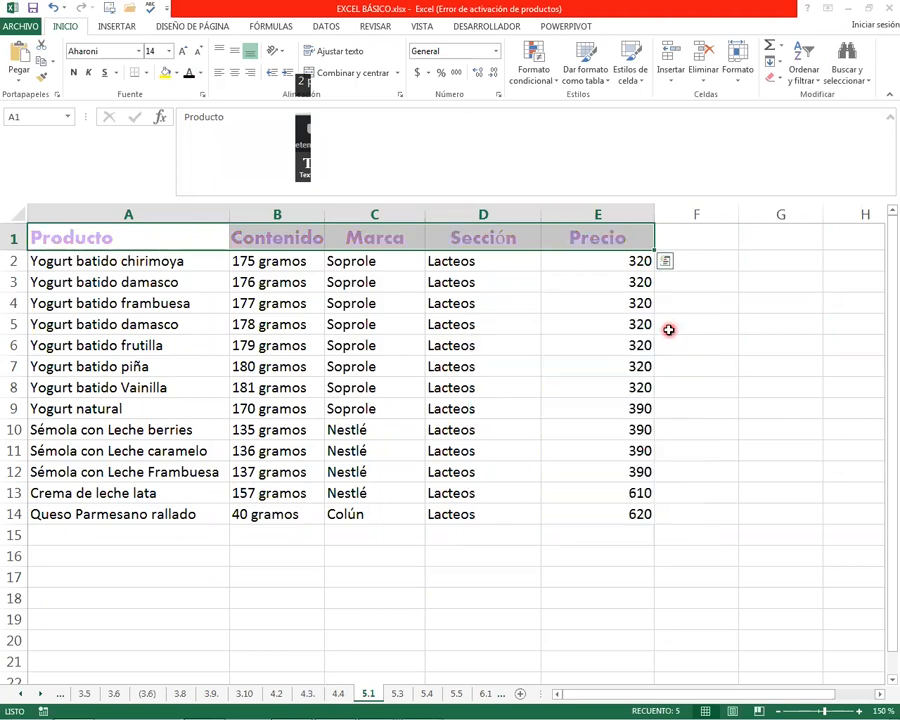
click(185, 322)
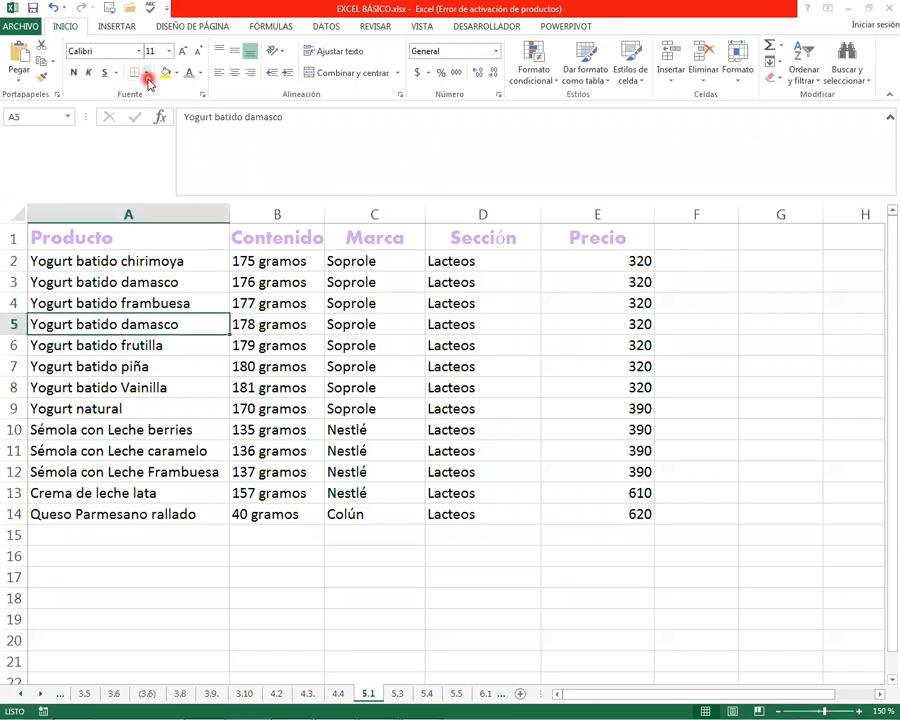
Apply all borders to every cell of the product table A1:E14
click(148, 73)
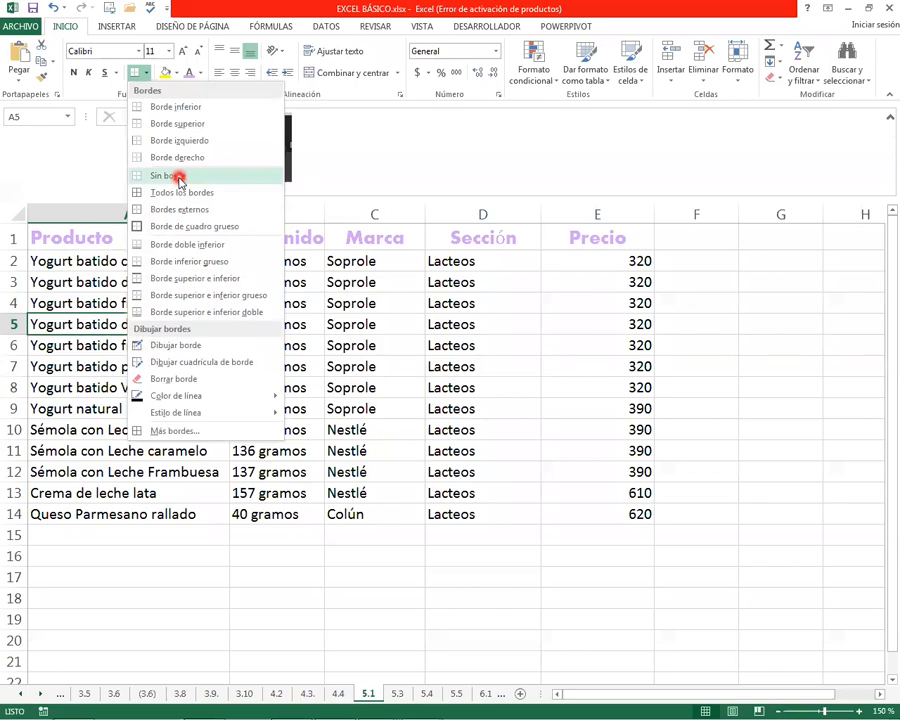
click(362, 316)
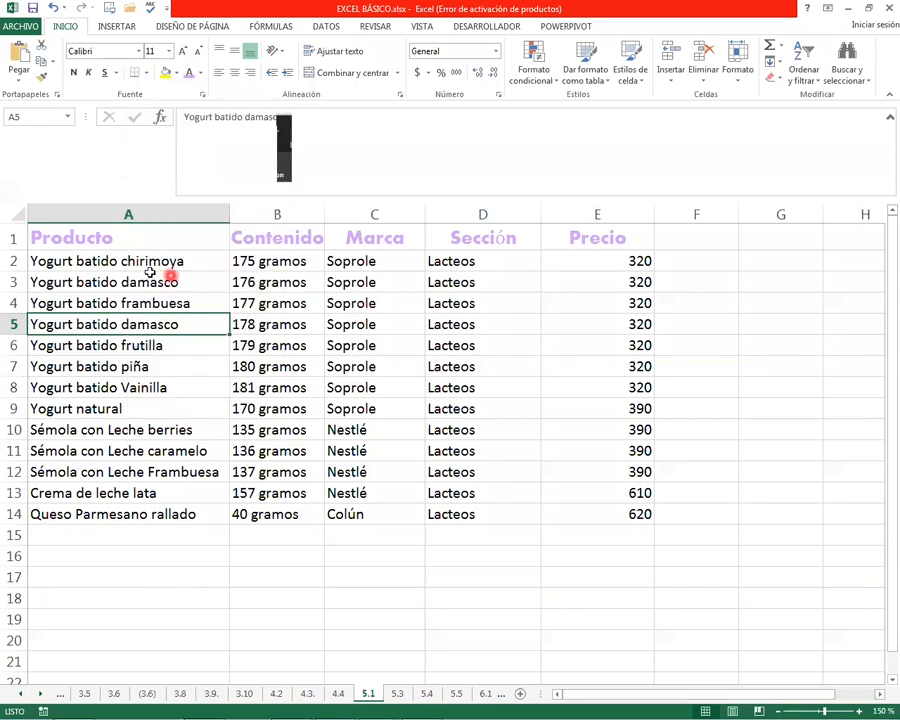
mouse_move(70, 238)
mouse_down()
mouse_move(227, 270)
mouse_move(655, 411)
mouse_move(644, 517)
mouse_move(632, 512)
mouse_up()
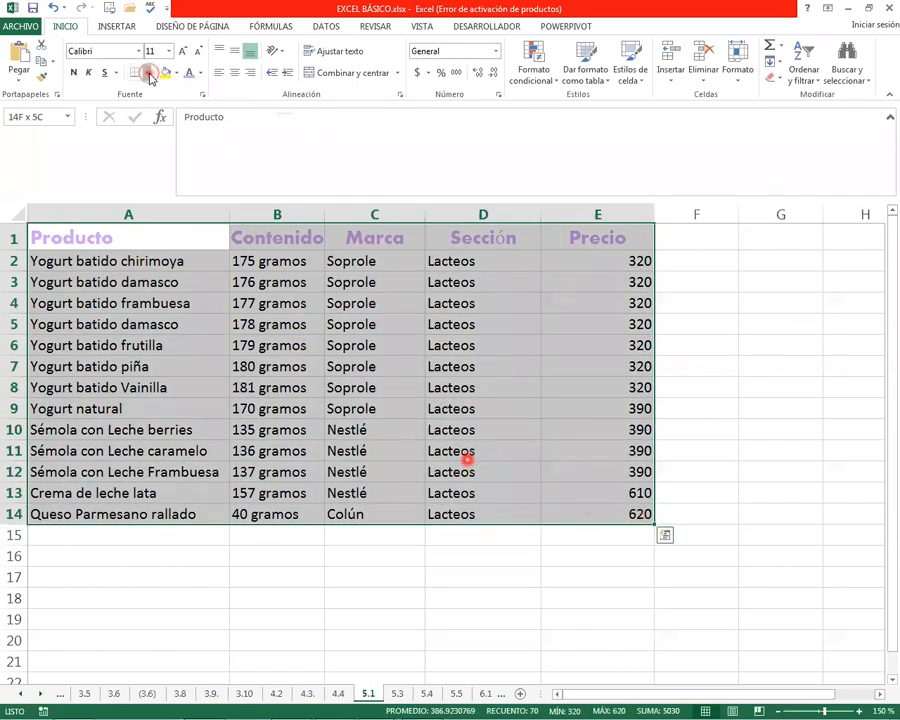
click(146, 72)
click(137, 196)
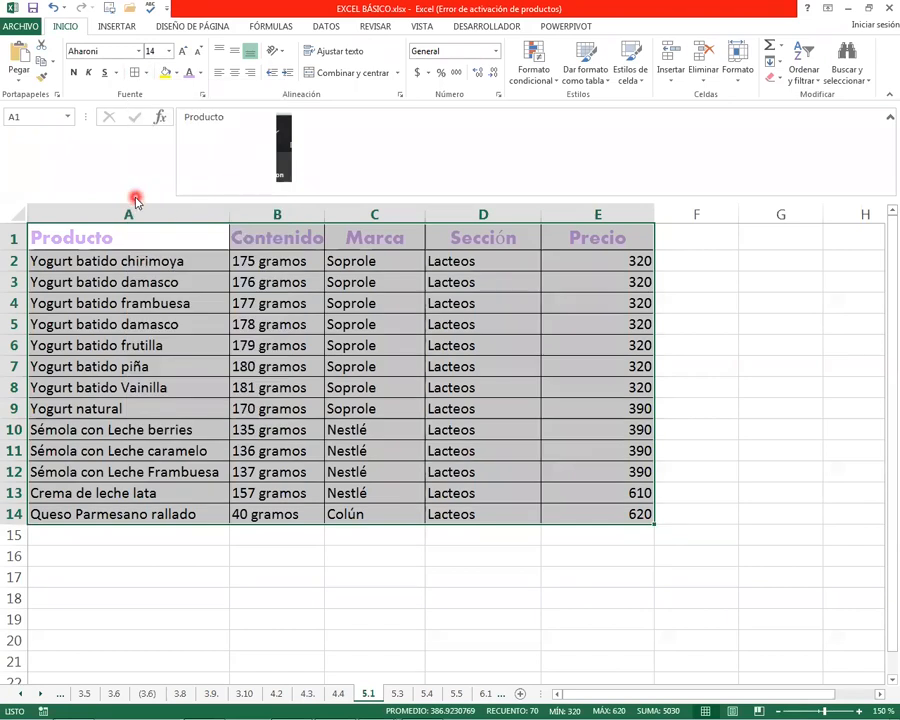
drag(263, 597, 263, 577)
Put a thick box border around the product table A1:E14
drag(62, 233, 601, 514)
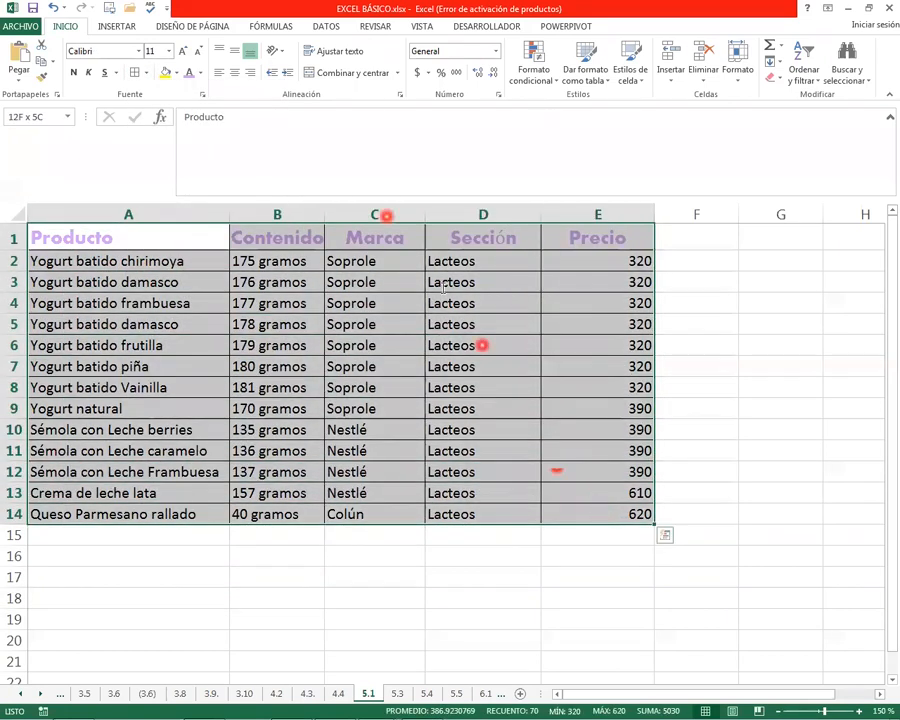
click(146, 72)
click(135, 225)
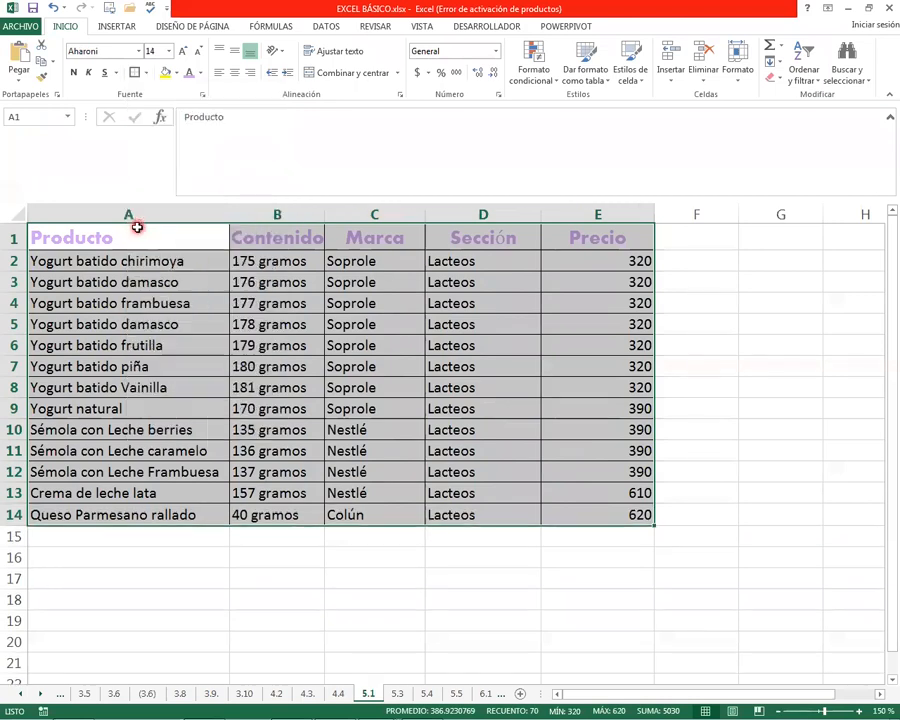
click(283, 534)
Give the product table A1:E14 a double-line outer border using the cell format border settings
drag(127, 233, 601, 514)
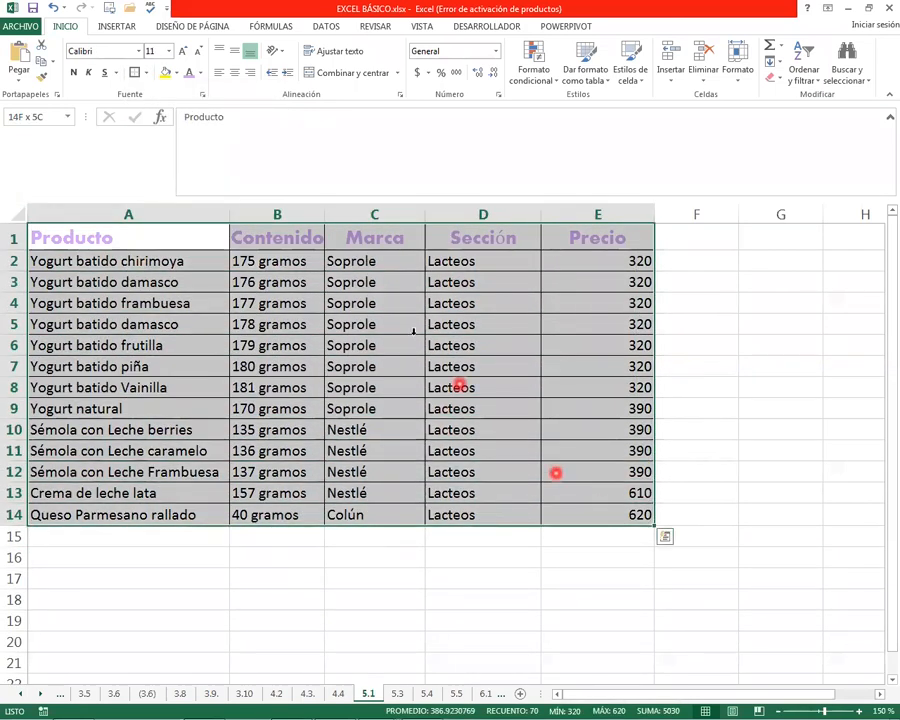
click(146, 72)
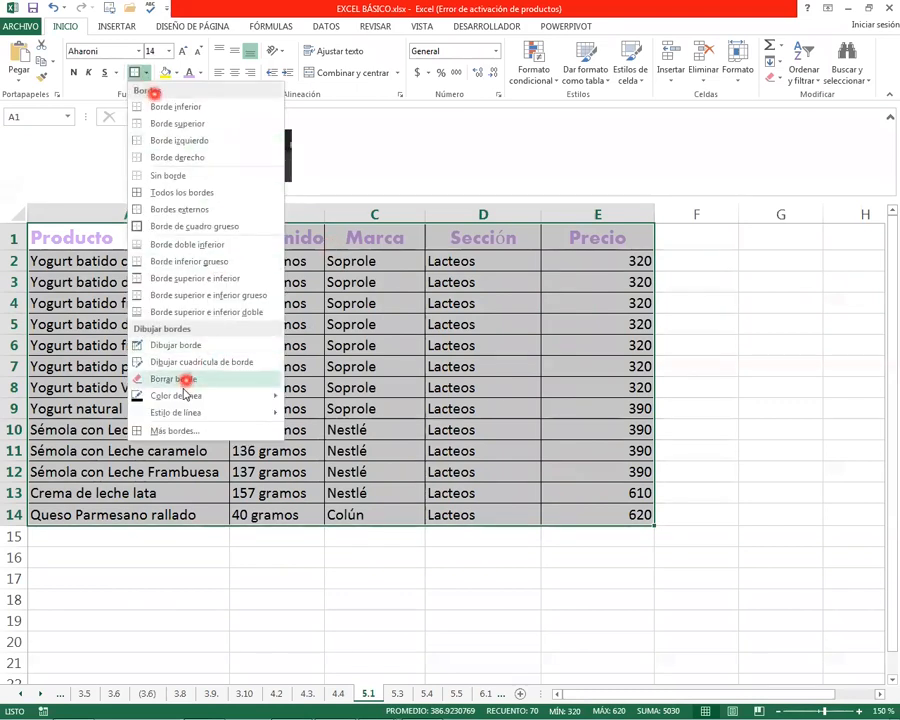
click(185, 432)
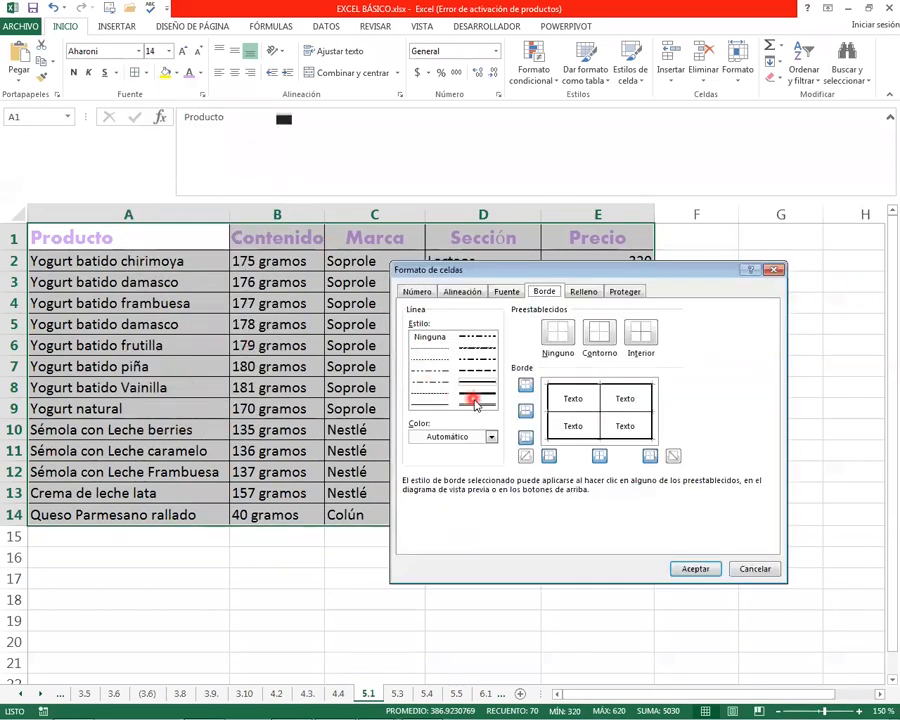
click(551, 414)
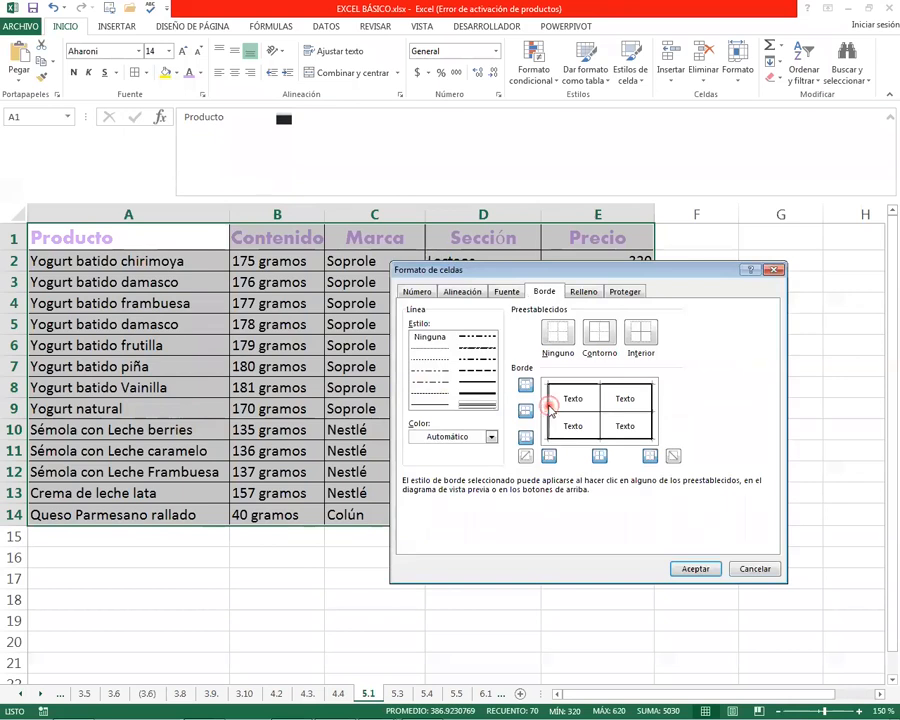
click(605, 383)
click(594, 443)
click(686, 566)
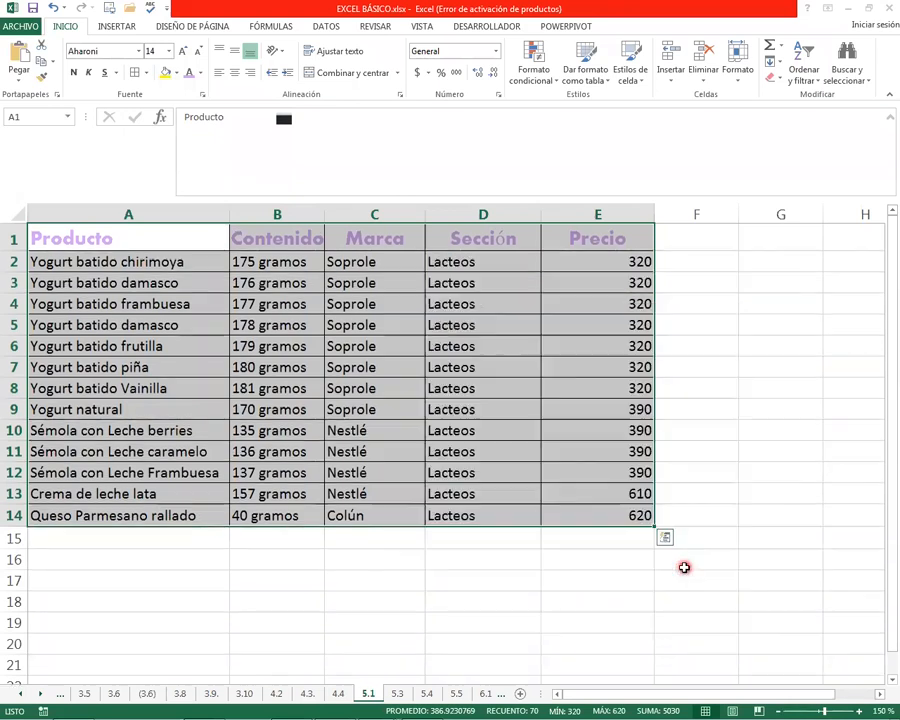
click(290, 558)
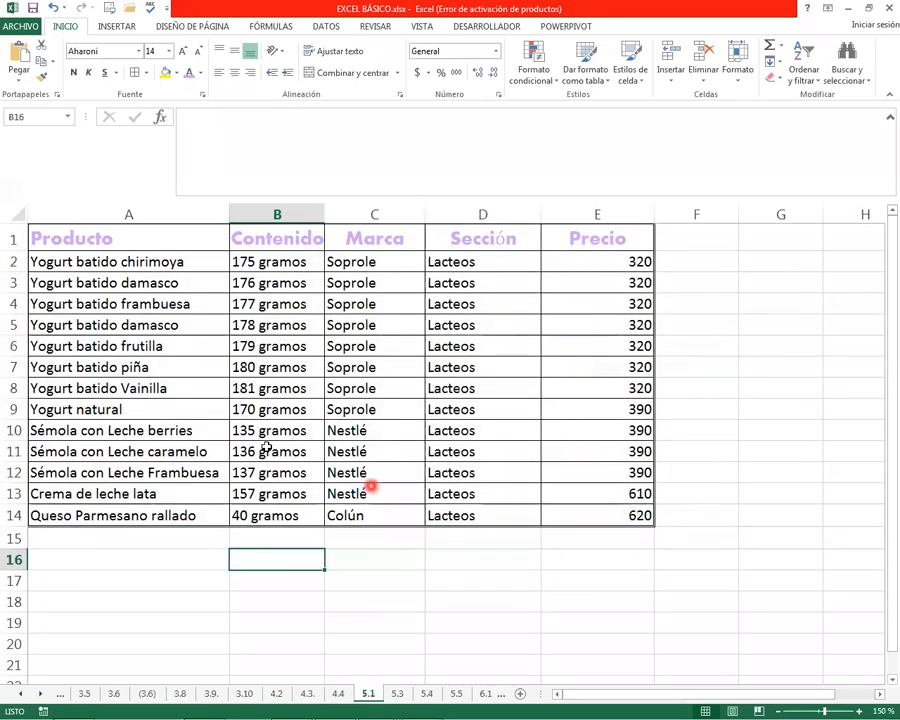
Insert an empty row above the product table and an empty column before it
click(12, 238)
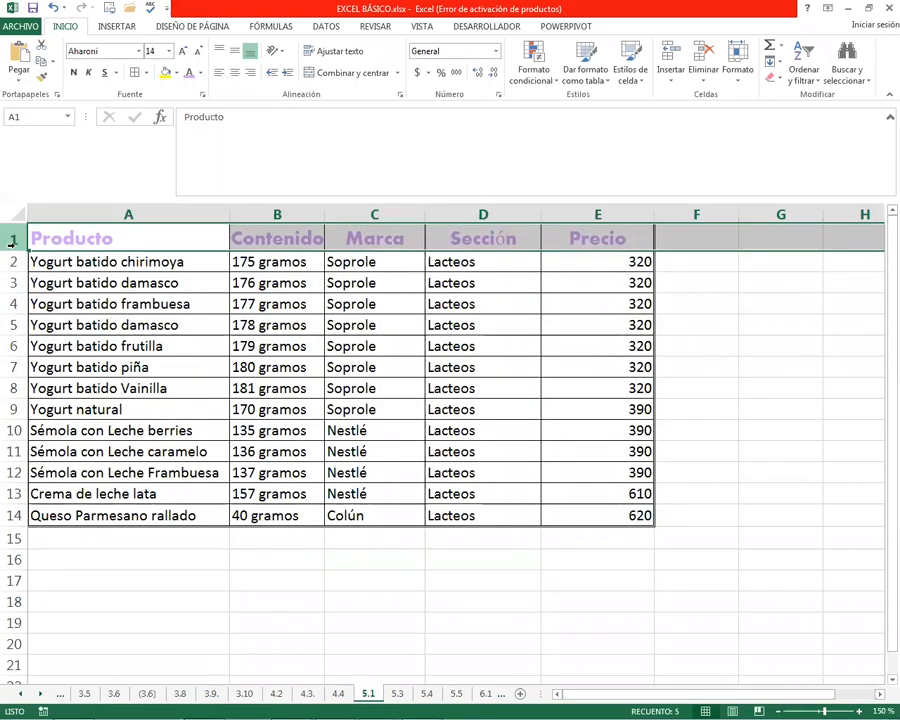
key(ctrl+plus)
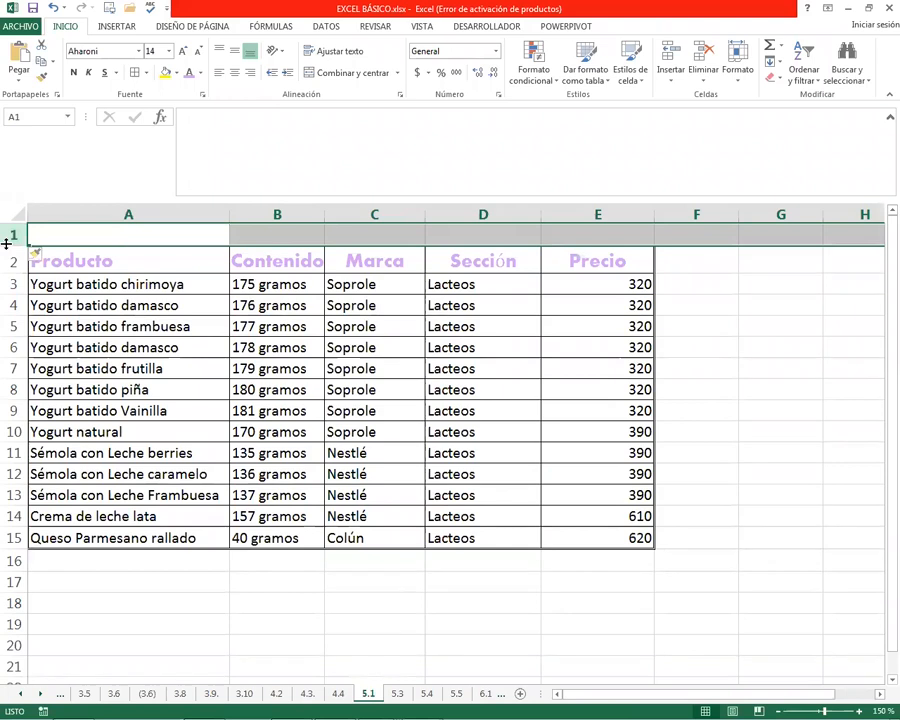
click(62, 214)
key(ctrl+plus)
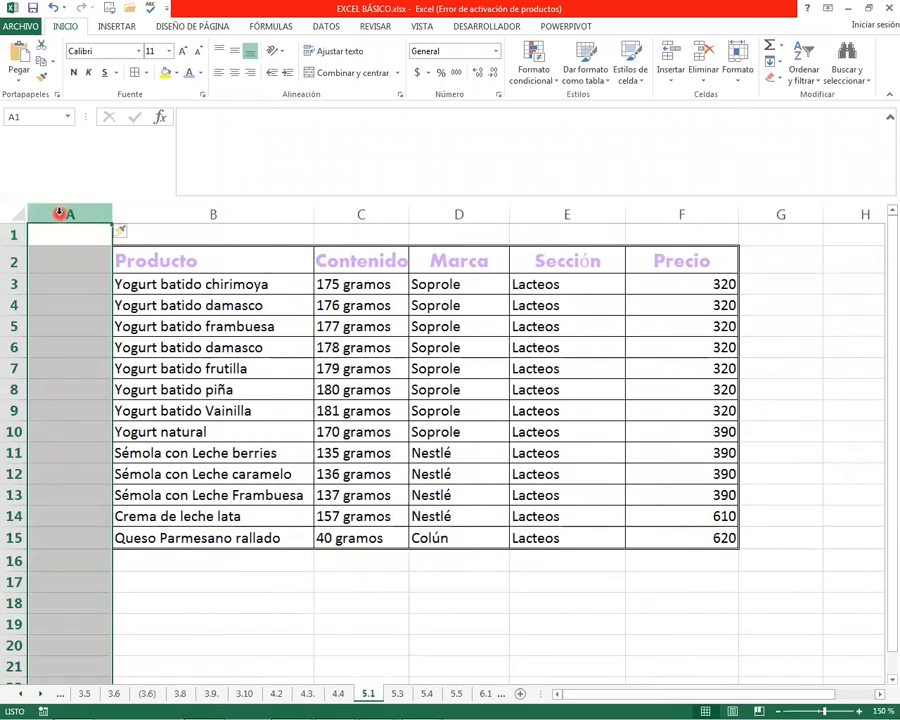
click(396, 622)
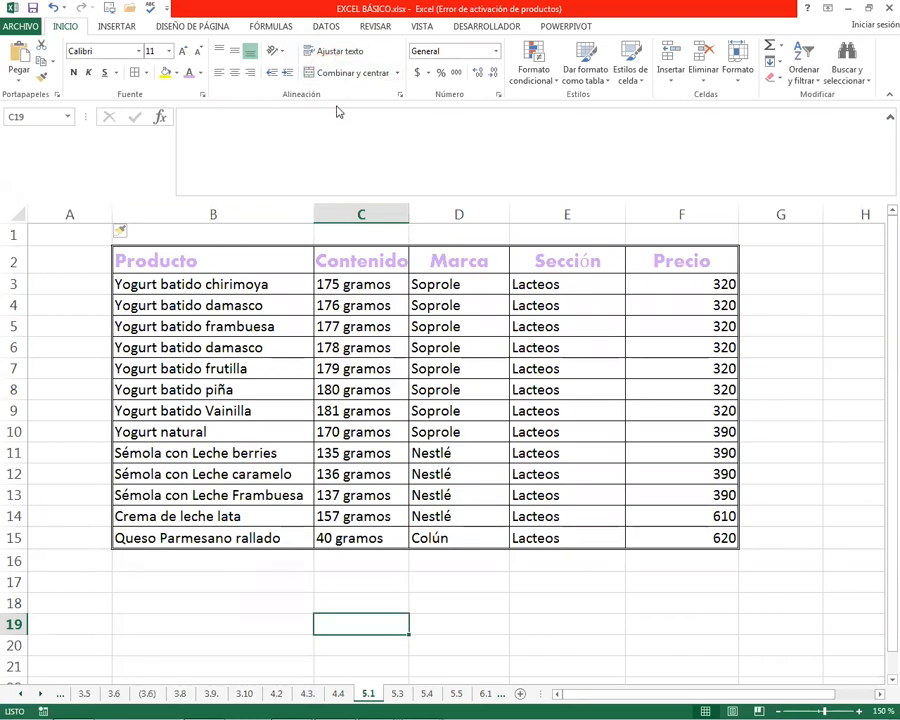
Centre the header texts in B2:F2 horizontally
click(342, 74)
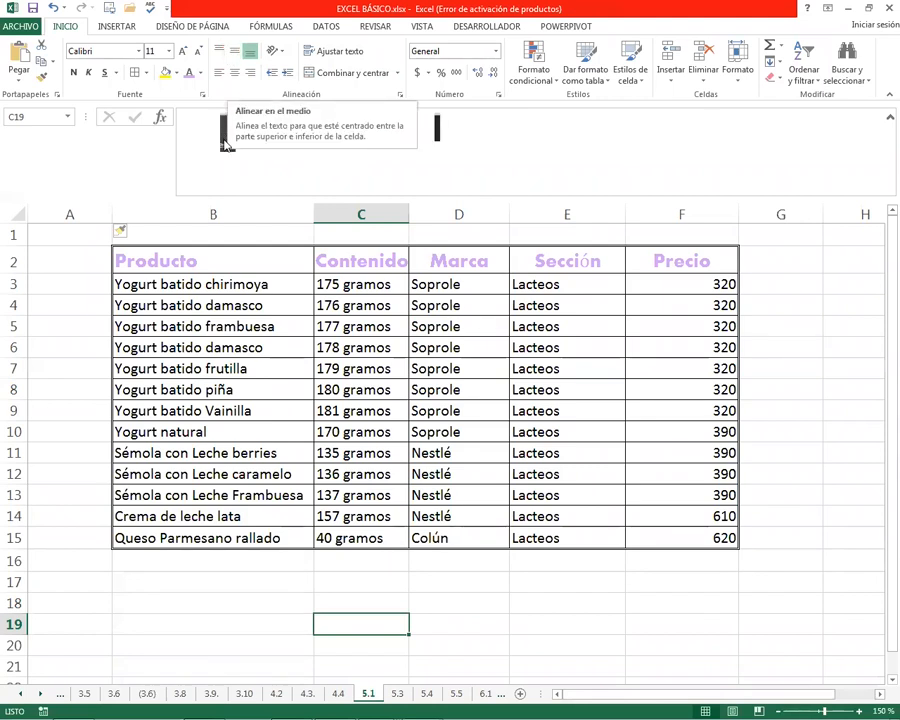
drag(253, 272, 663, 260)
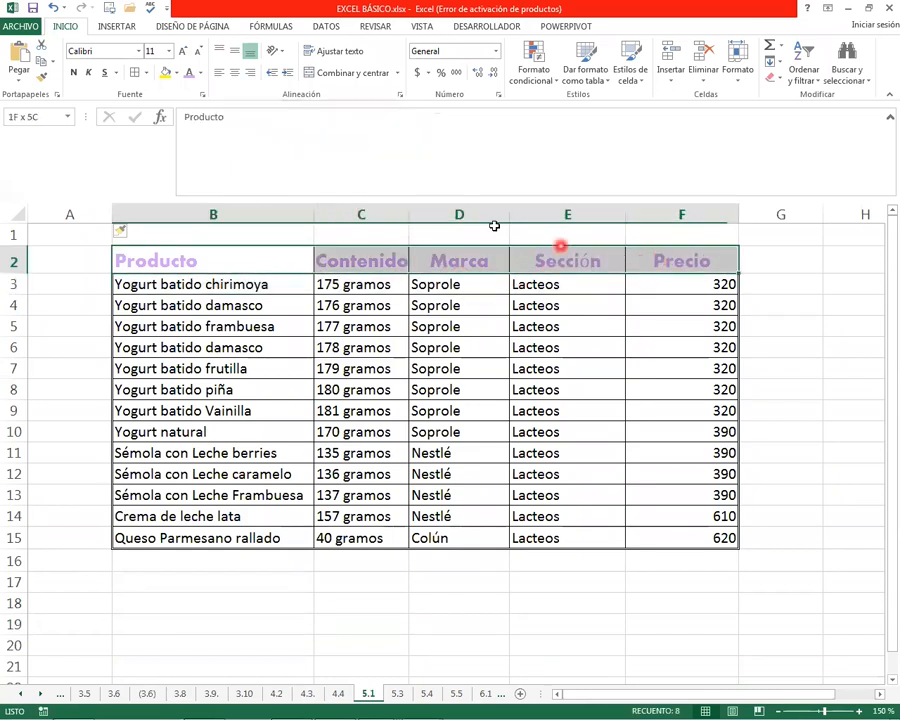
click(233, 72)
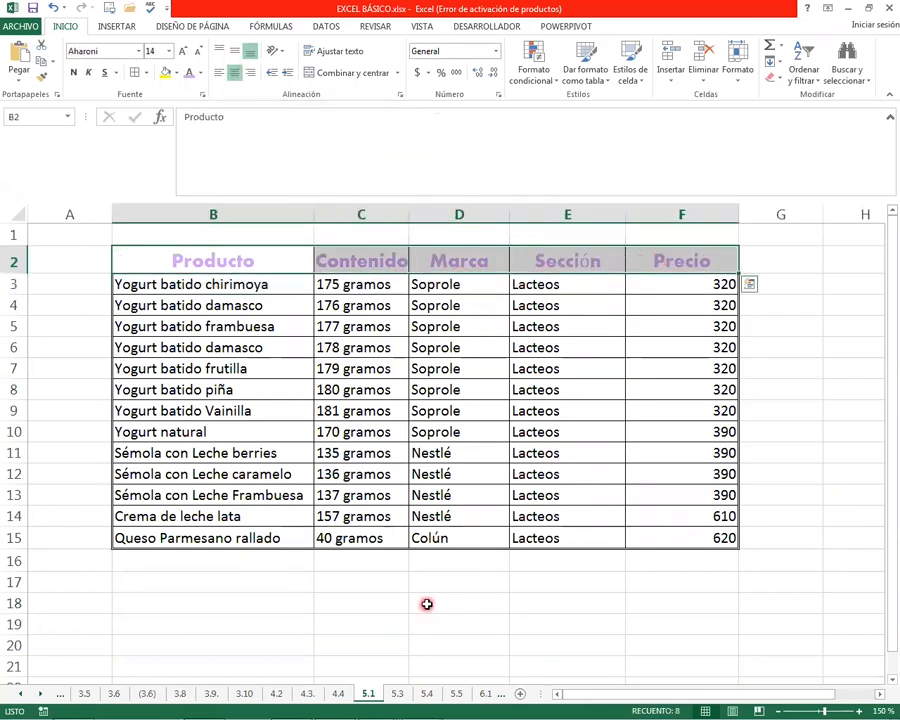
click(490, 602)
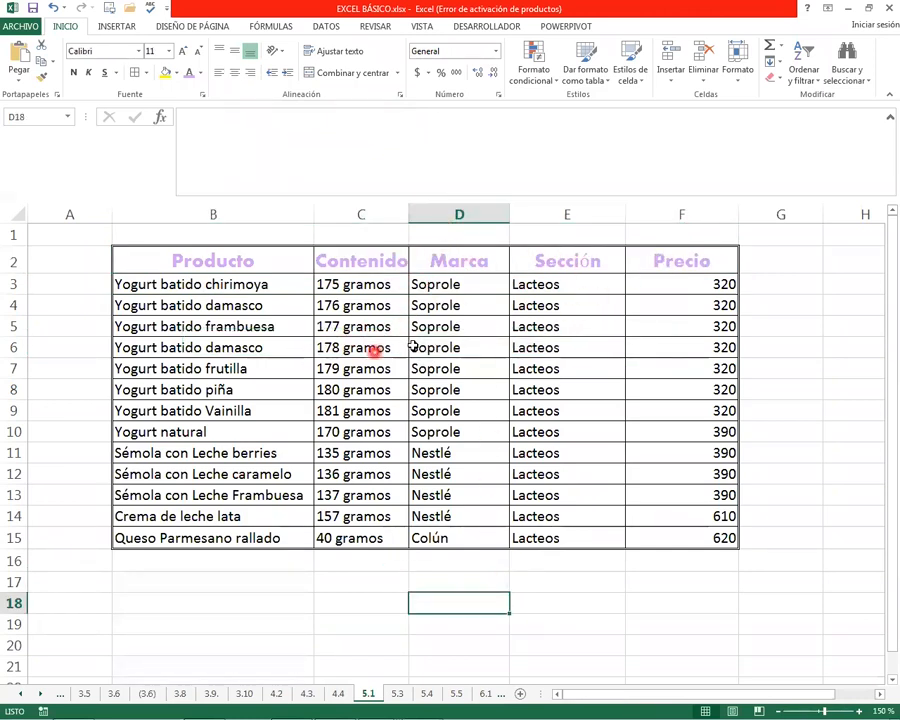
Centre the Sección entries in E3:E15 and switch them to right alignment
drag(544, 285, 565, 533)
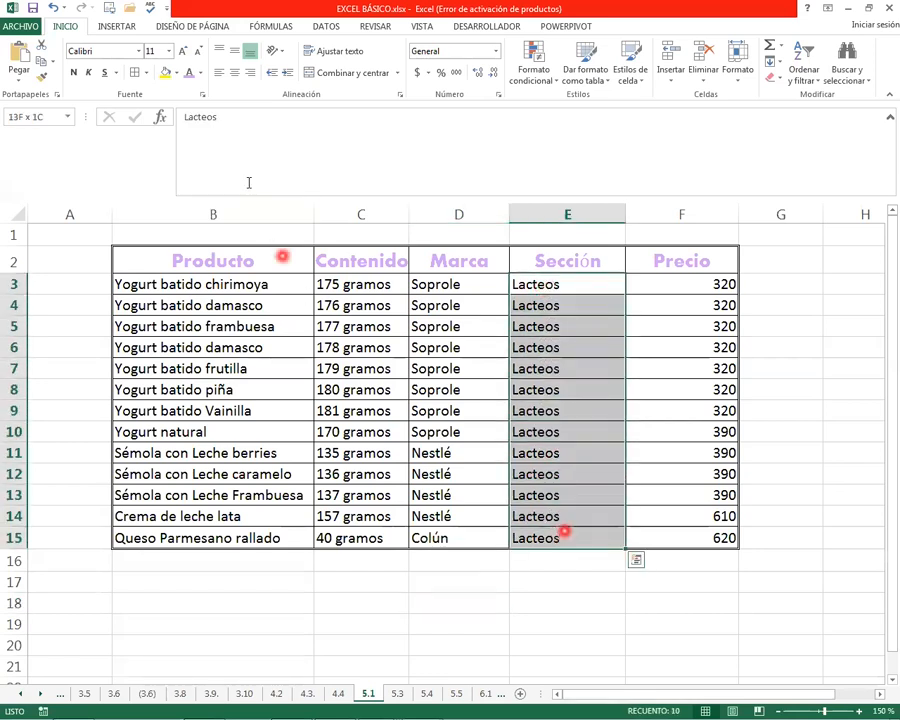
click(235, 73)
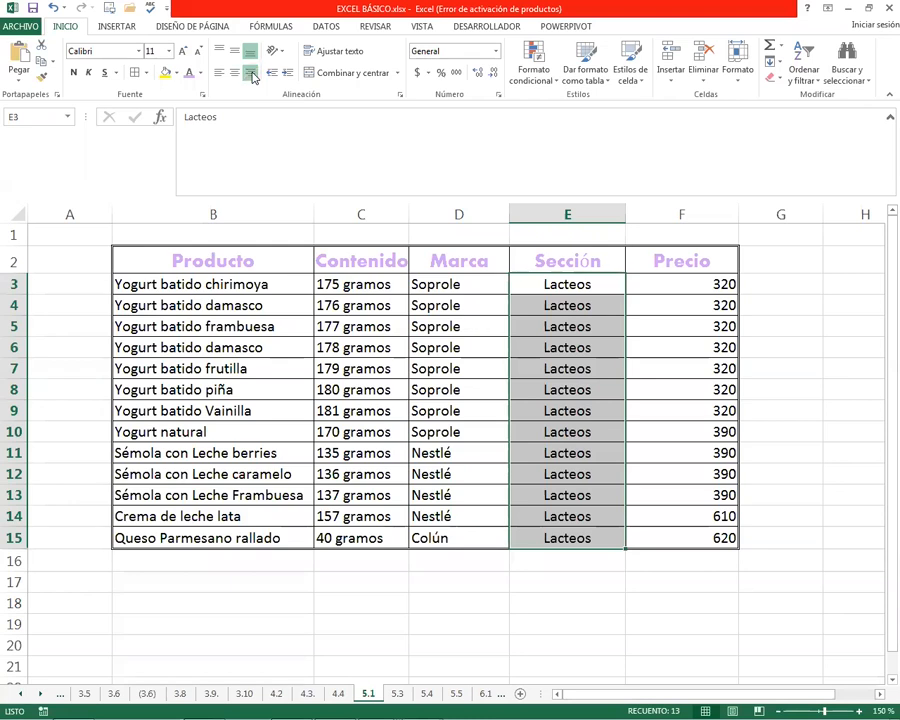
click(253, 77)
click(458, 624)
Centre the Marca entries in D3:D15 horizontally
drag(458, 282, 458, 537)
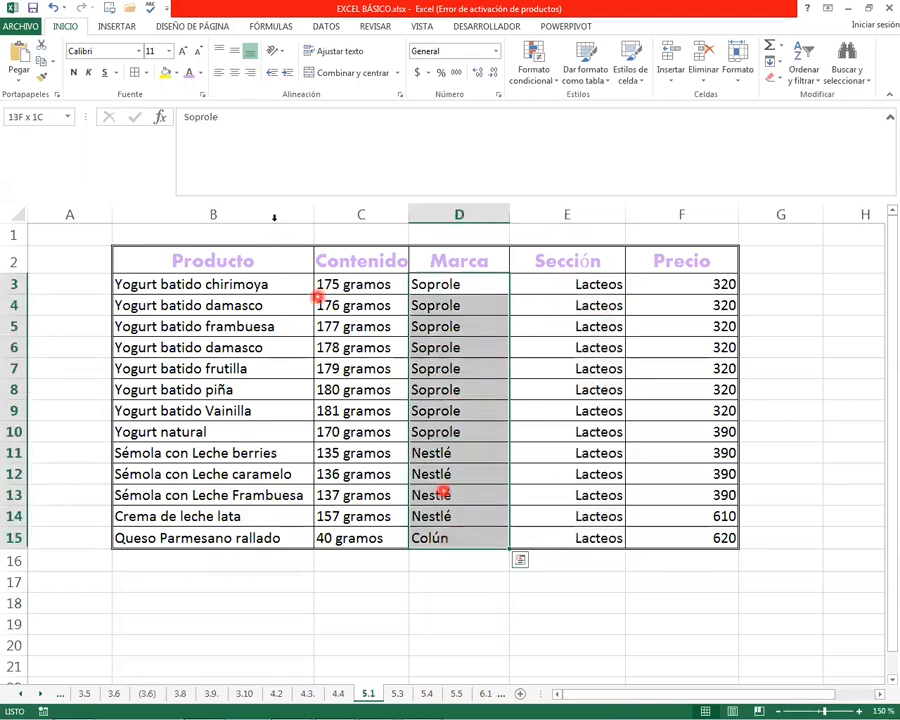
click(236, 74)
click(228, 623)
drag(225, 284, 258, 540)
drag(450, 289, 462, 455)
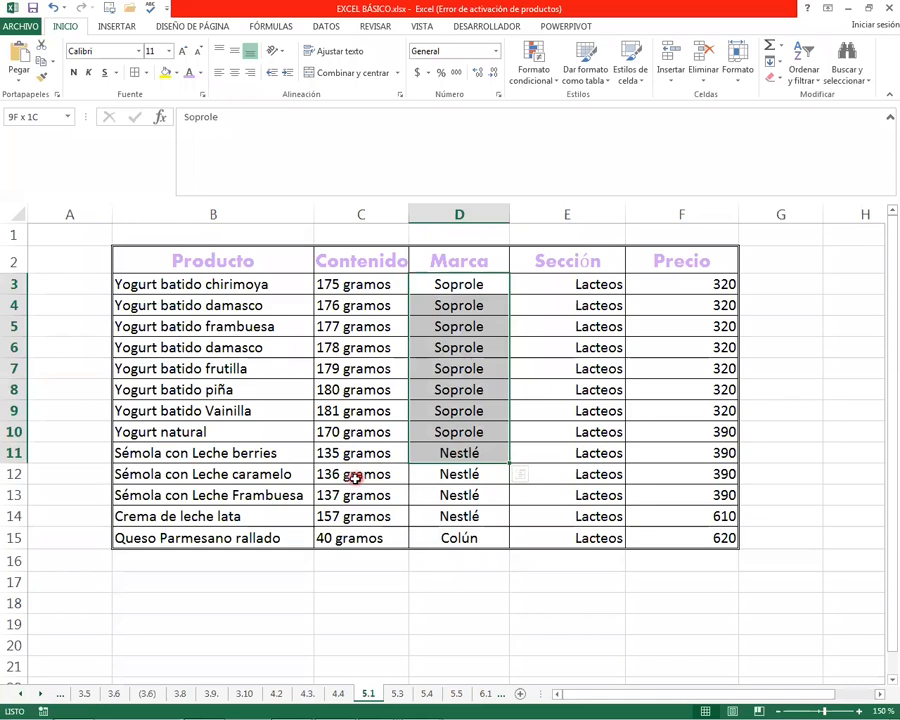
click(355, 478)
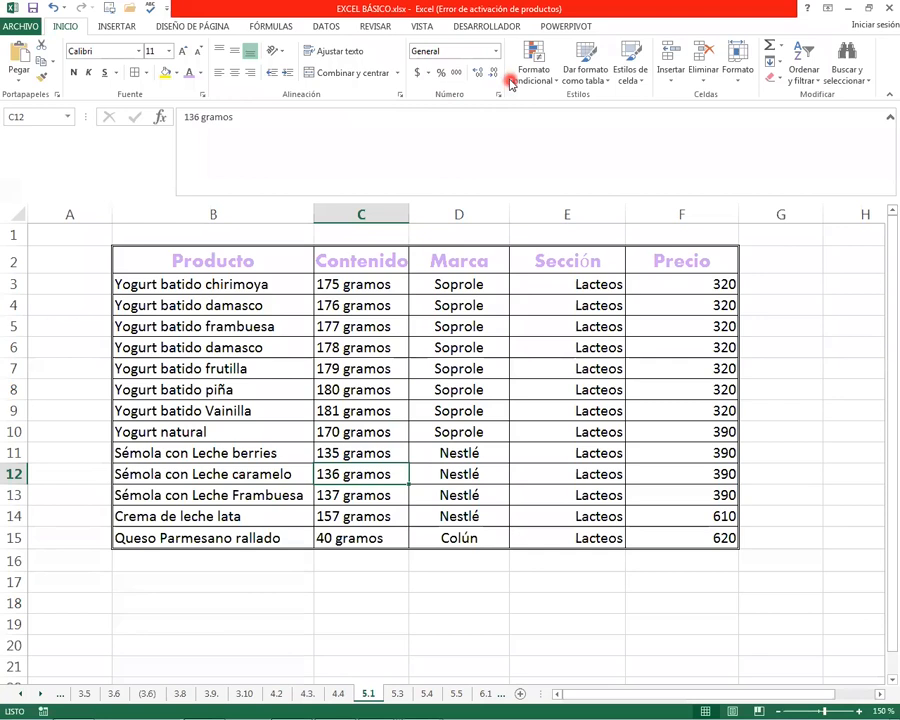
Format the prices in F3:F15 as numbers and increase them to five decimal places
click(700, 288)
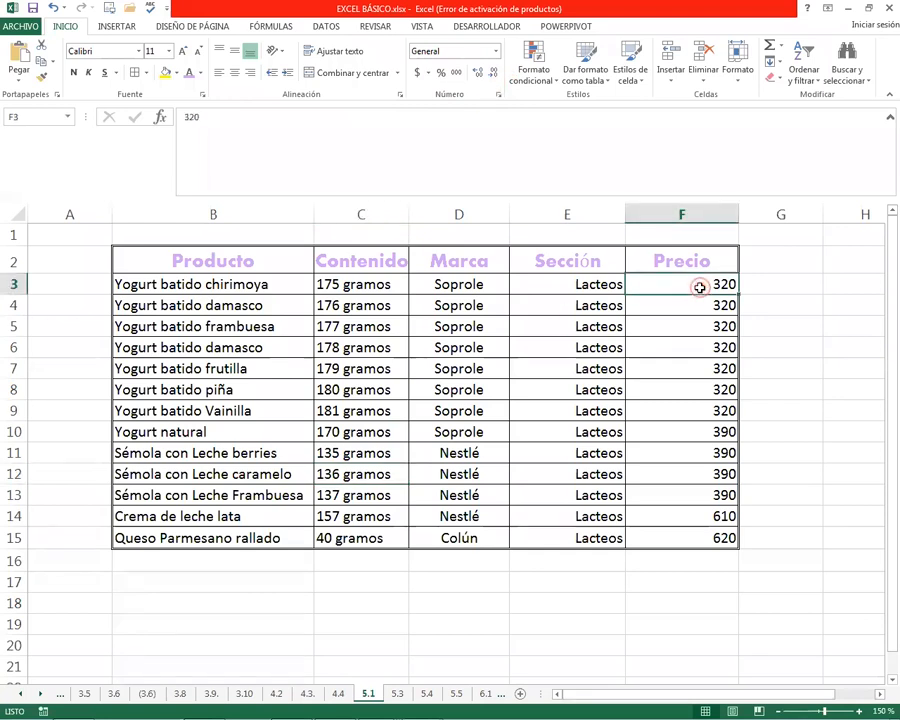
drag(701, 286, 711, 530)
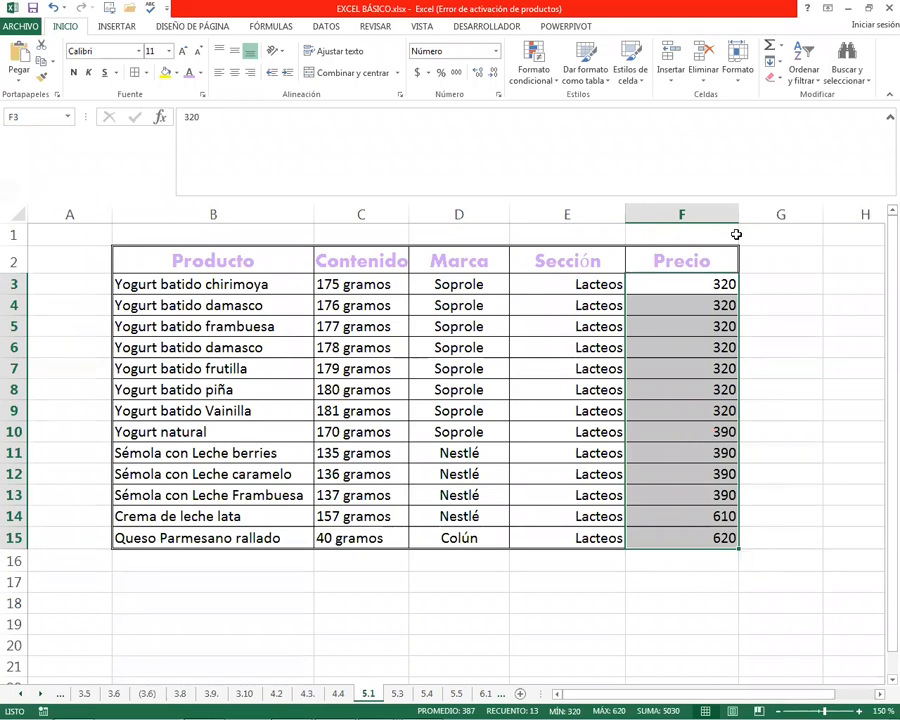
click(475, 76)
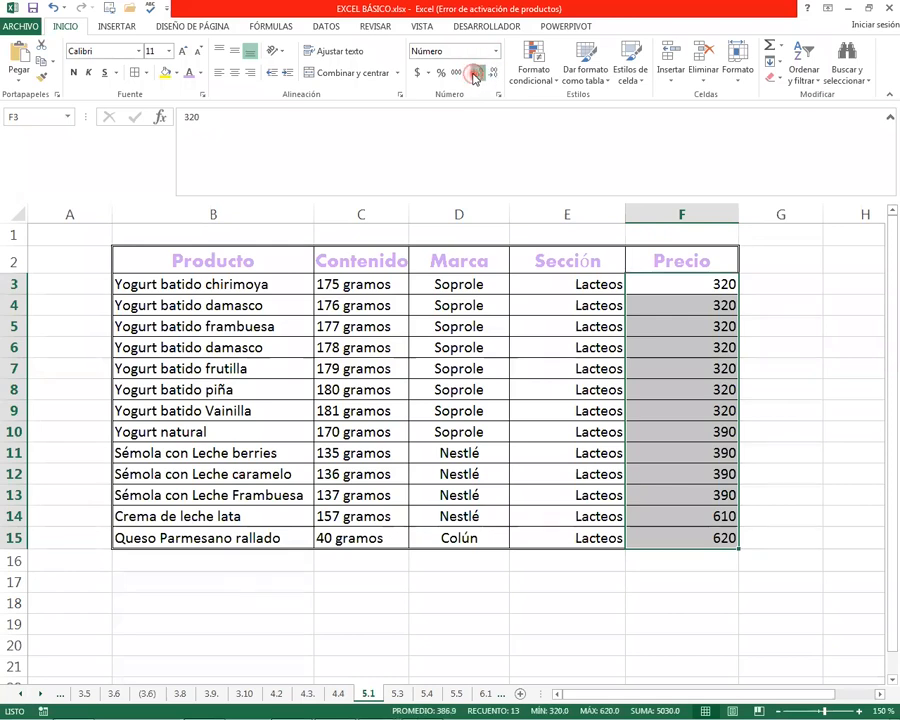
click(475, 76)
click(475, 76)
click(475, 76)
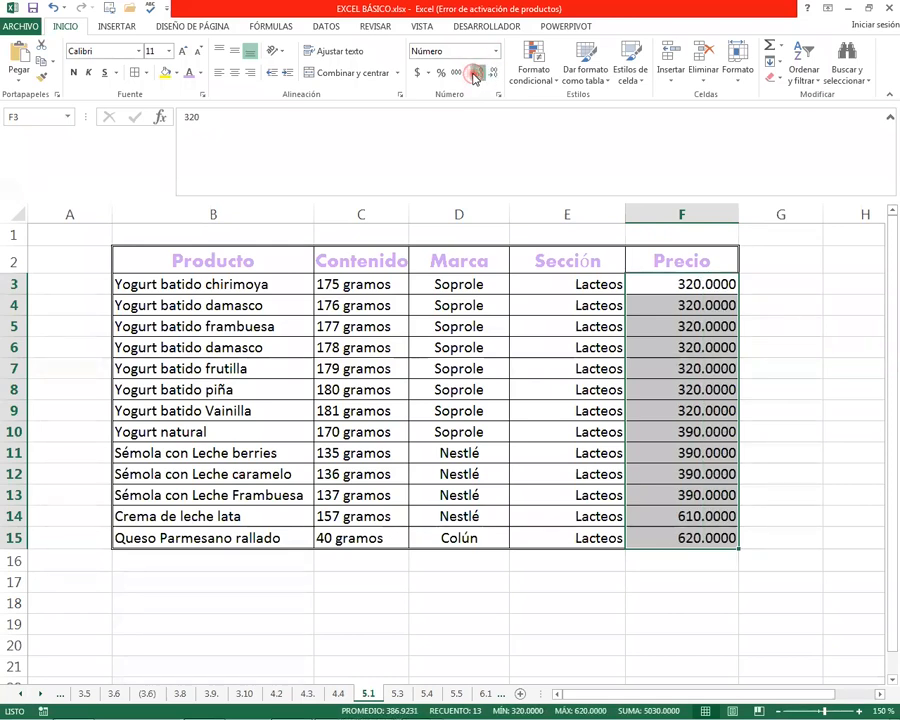
click(476, 75)
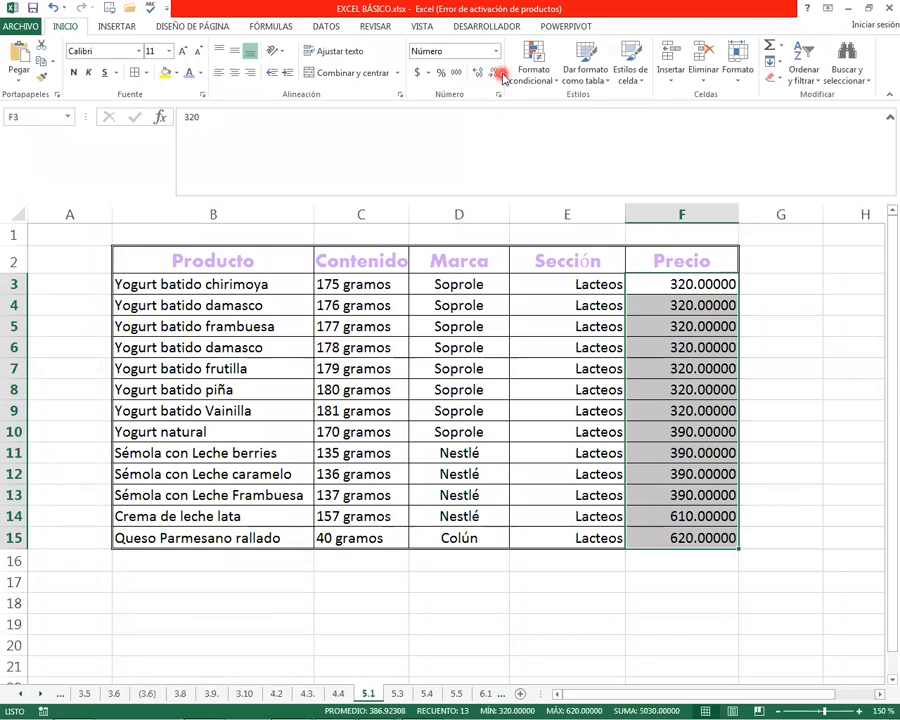
Reduce the prices in F3:F15 to two decimal places
click(495, 76)
click(495, 76)
click(494, 77)
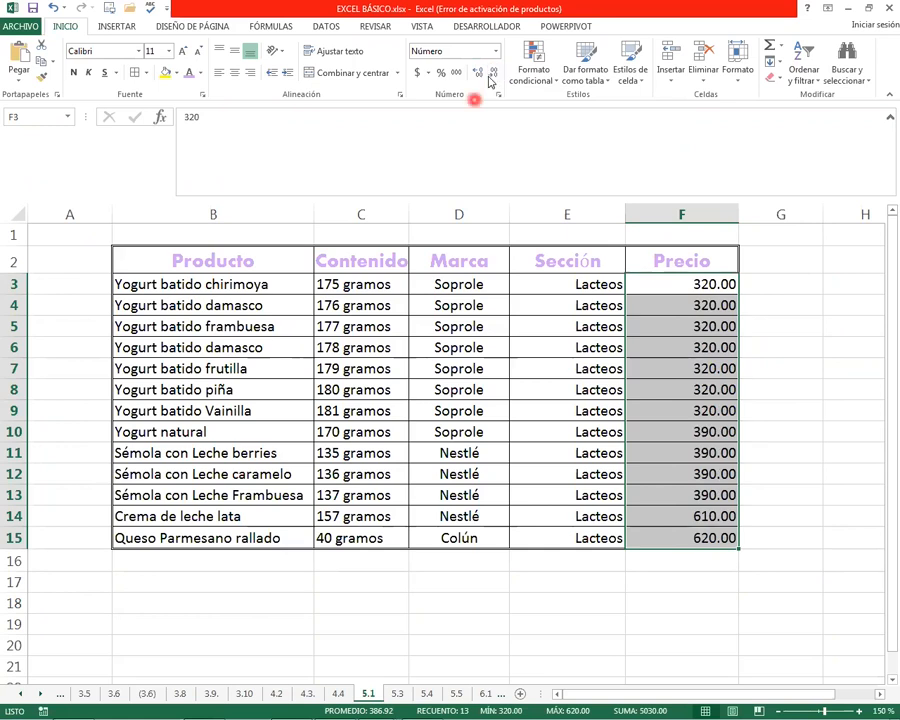
Turn on the thousands separator in the number format of the prices in F3:F15
right_click(678, 284)
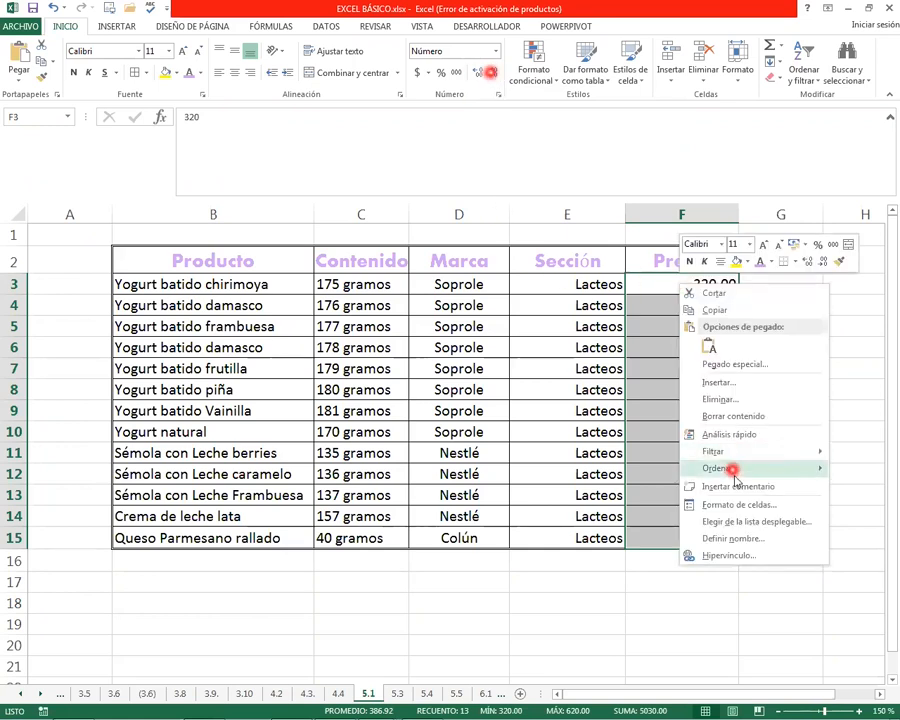
click(737, 504)
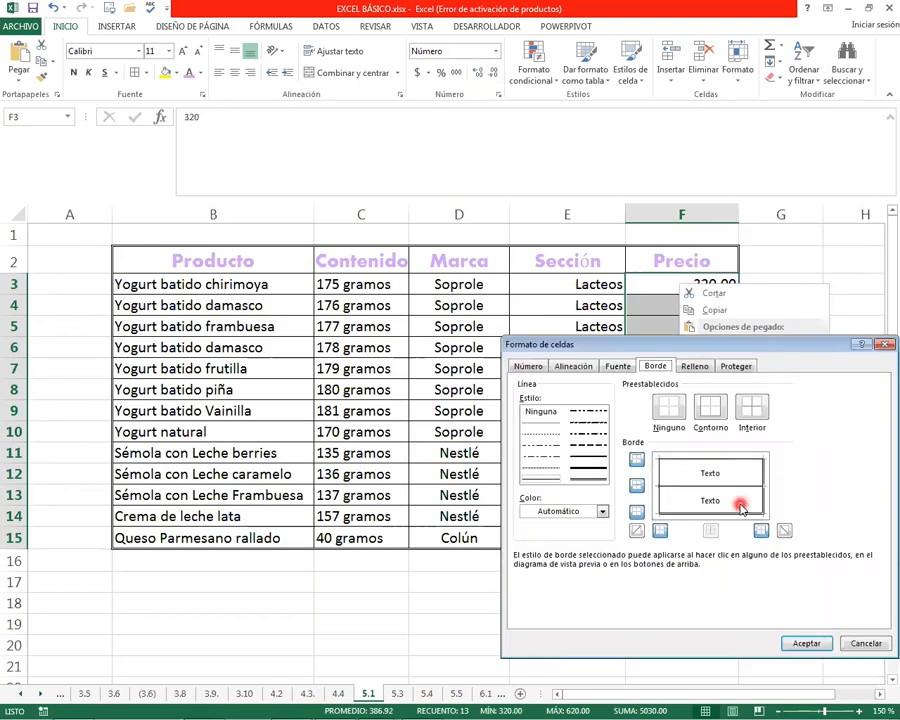
click(530, 366)
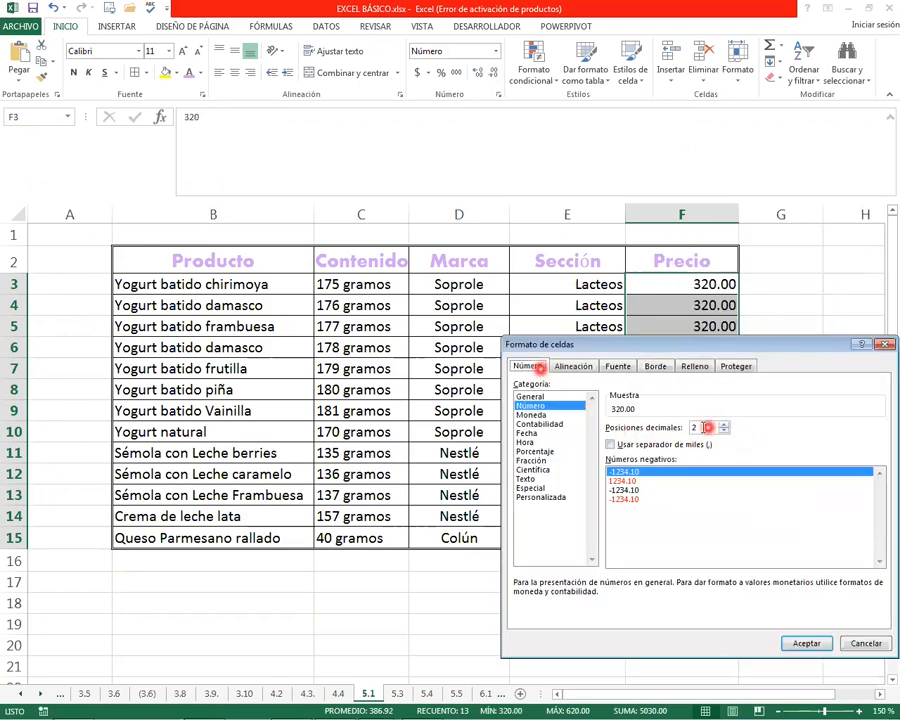
click(610, 444)
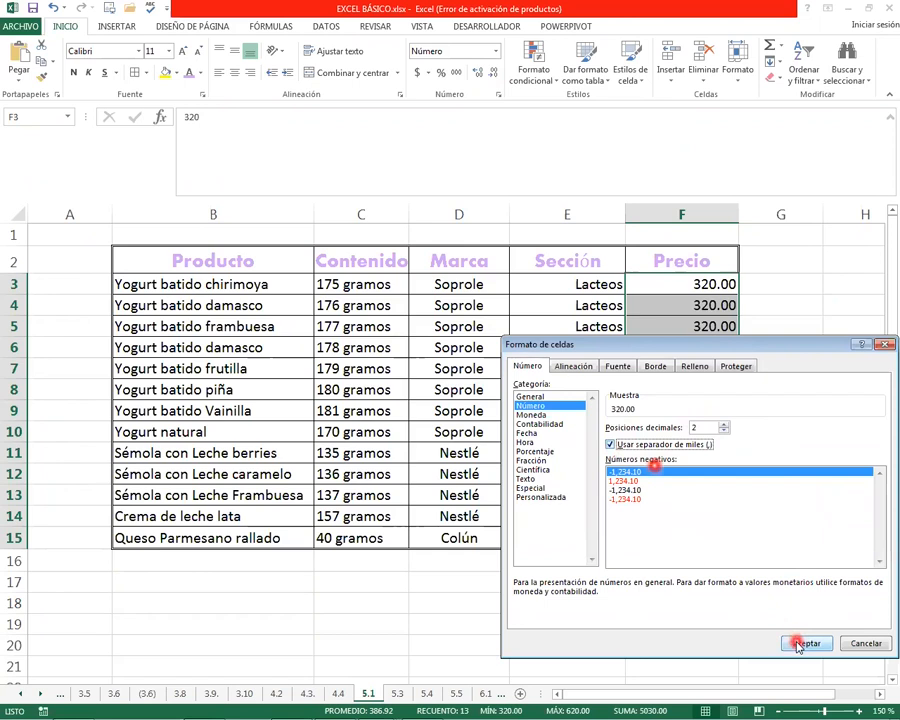
click(806, 643)
click(575, 453)
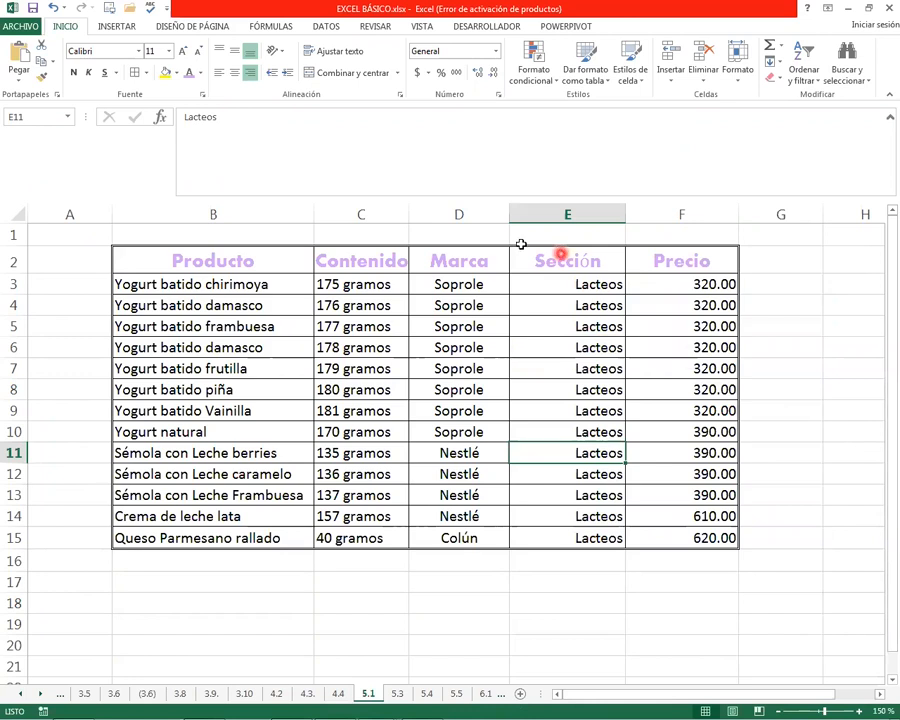
click(497, 643)
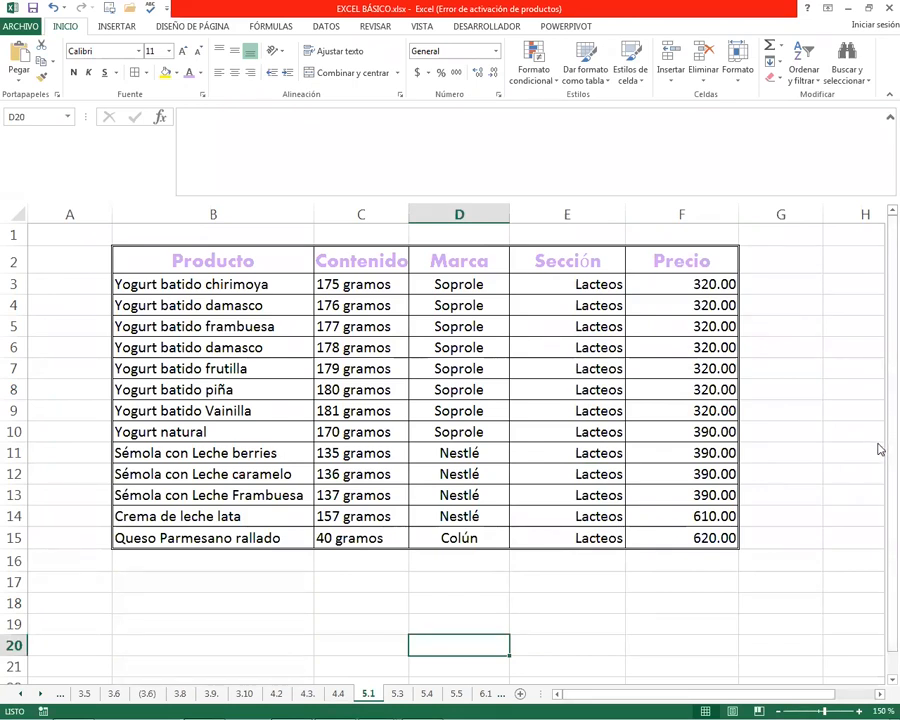
Go to sheet 5.3 and clear the formato moneda and formato contabilidad amounts in E13:E14
click(397, 694)
click(376, 364)
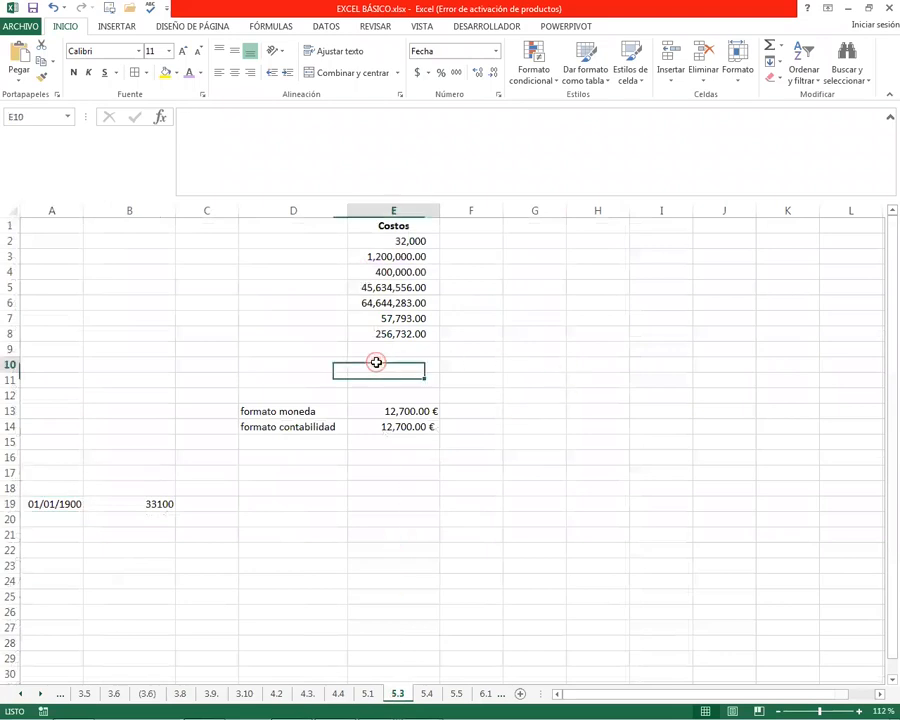
click(410, 411)
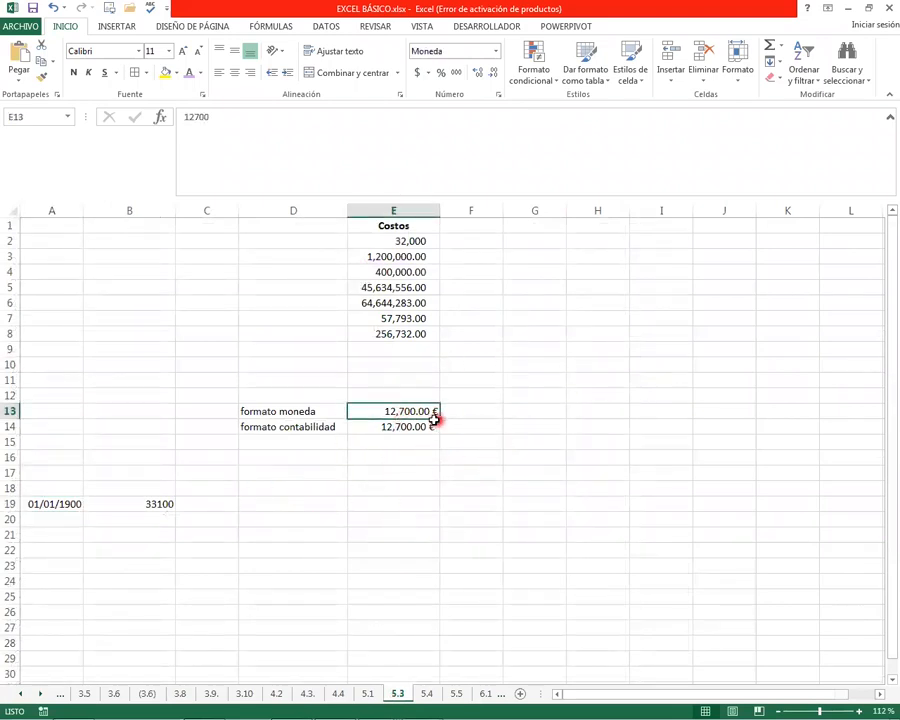
drag(397, 415, 495, 431)
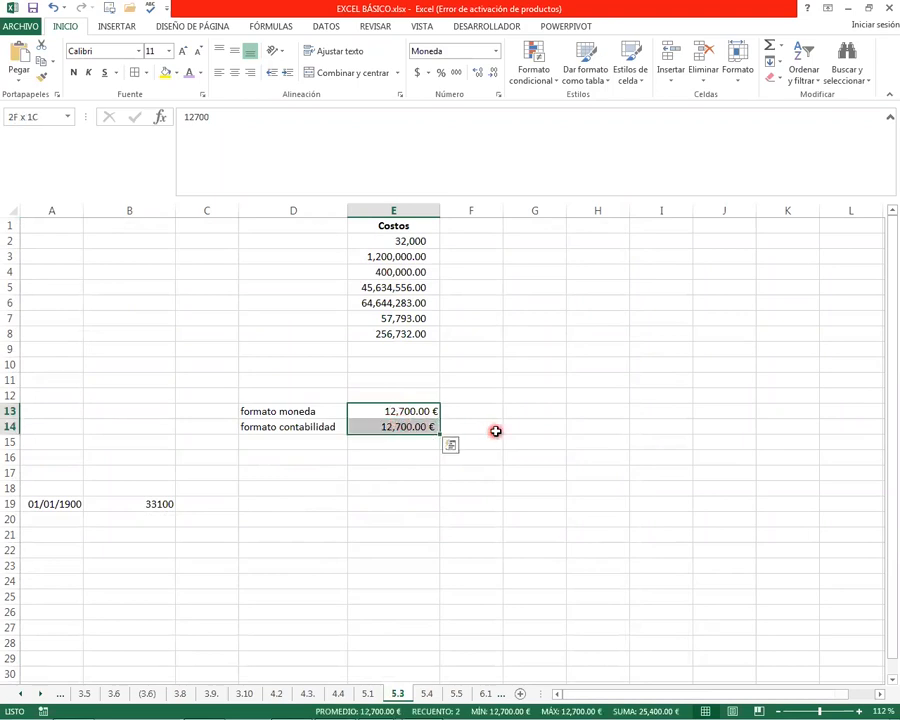
key(Delete)
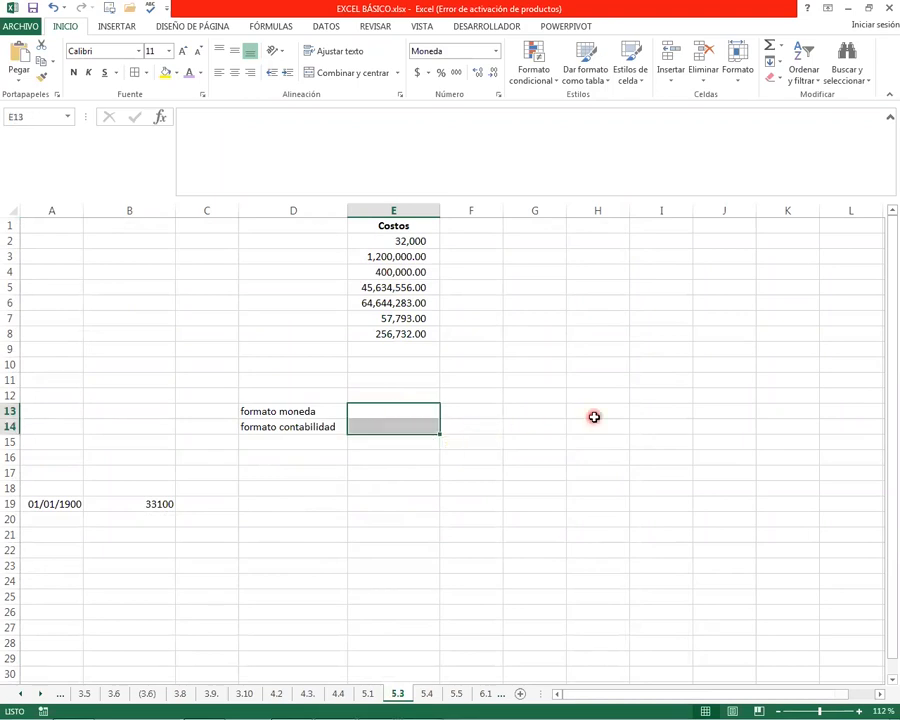
Enter 12700 in E13 and give the cell the Número format
click(383, 409)
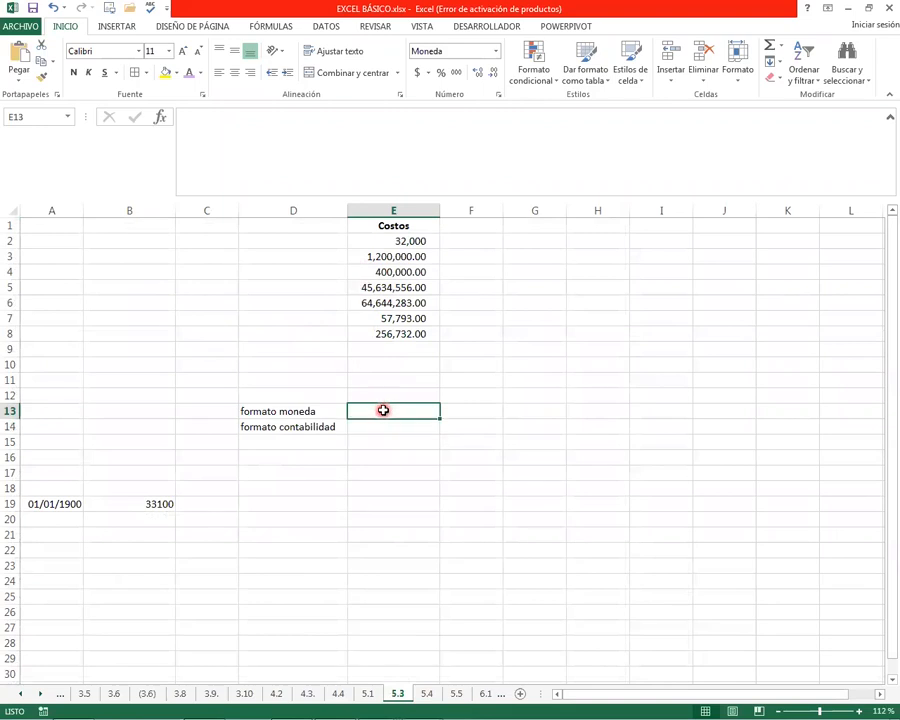
text(12,700)
key(Return)
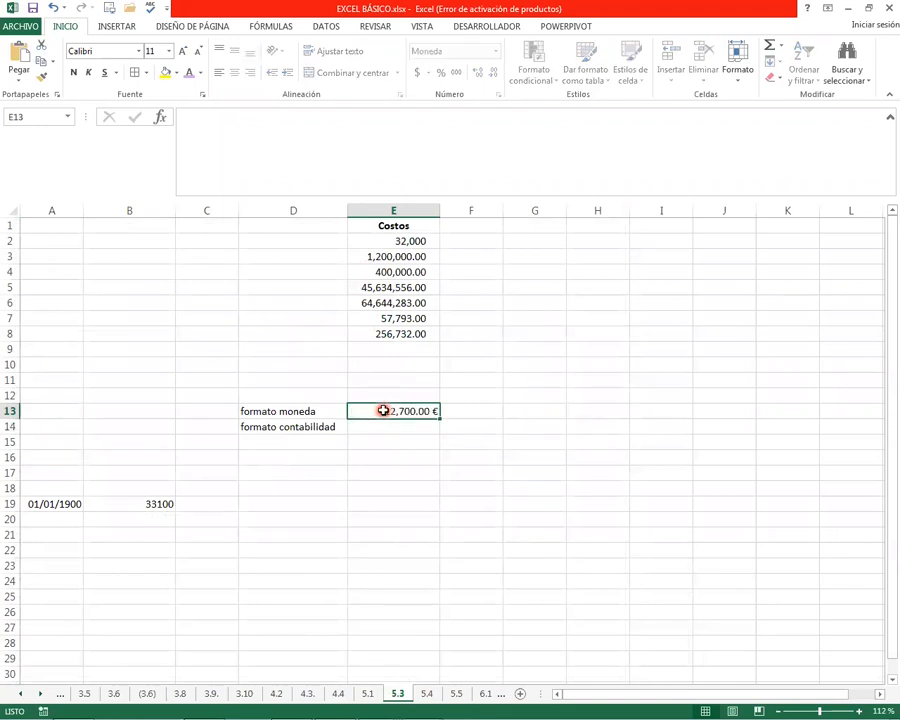
click(378, 408)
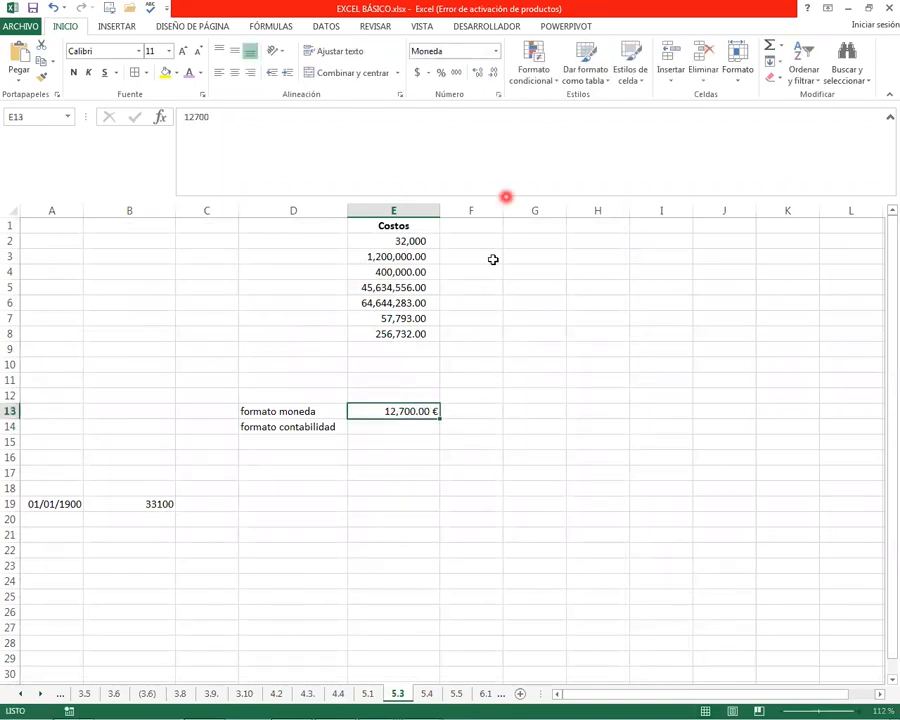
click(495, 50)
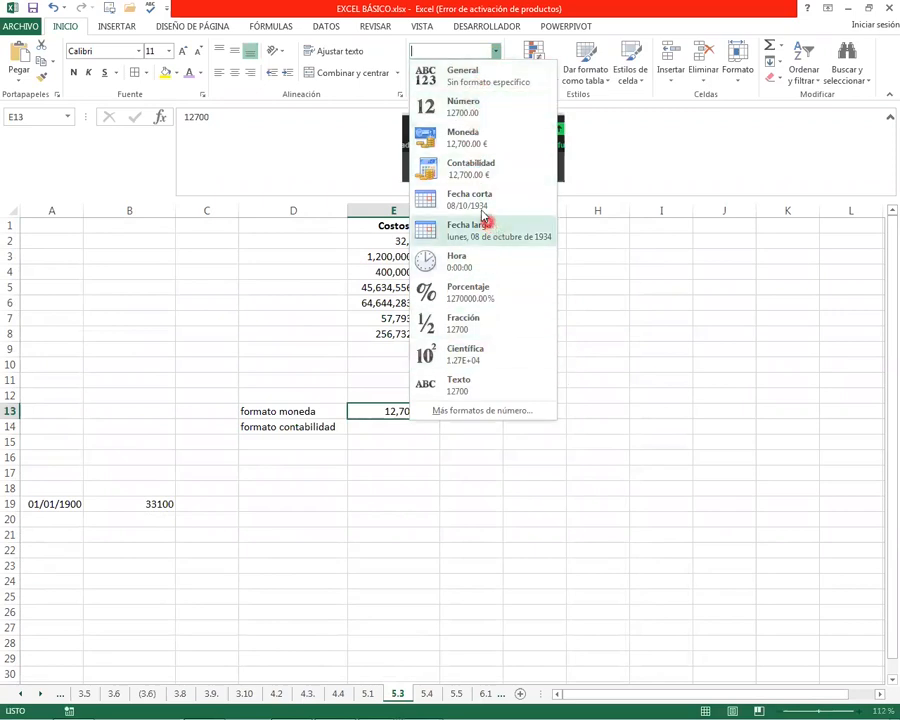
click(470, 108)
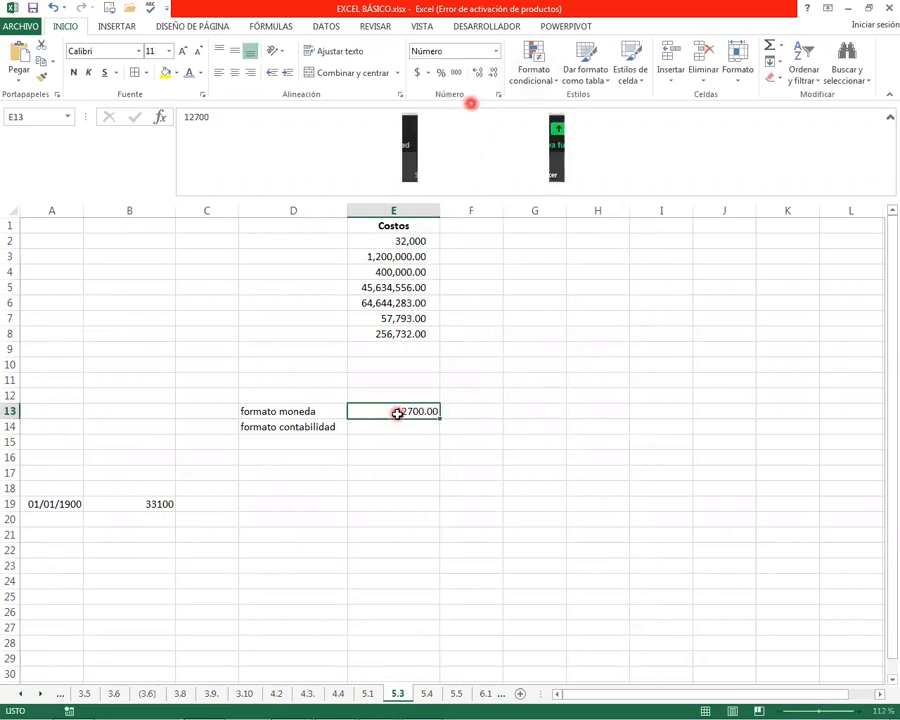
Enable the thousands separator for E13:E16 using the Número category with two decimal places
click(396, 456)
drag(396, 410, 413, 453)
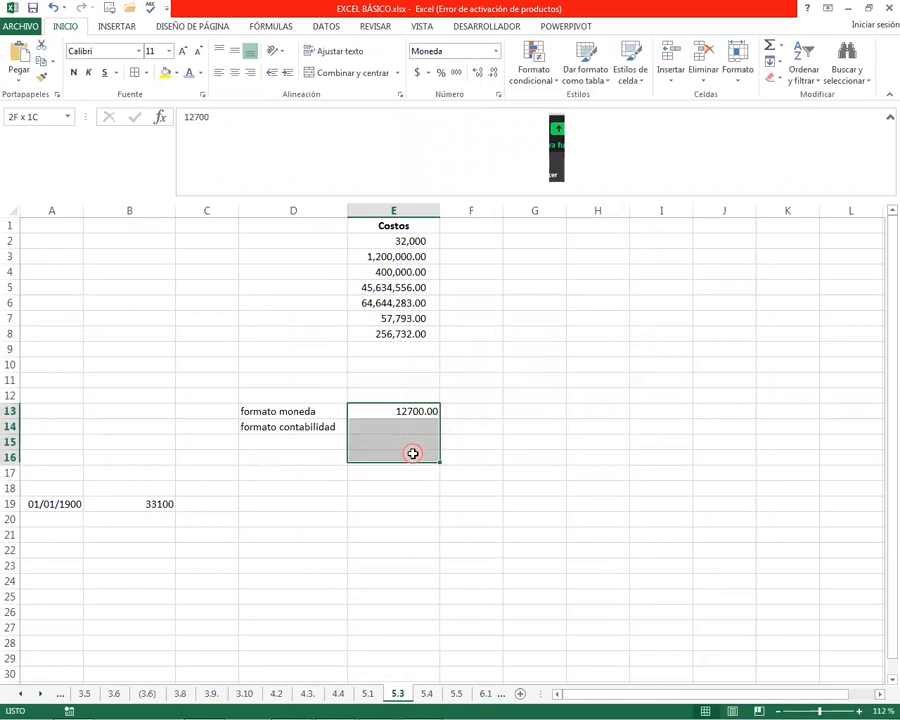
right_click(395, 440)
click(380, 415)
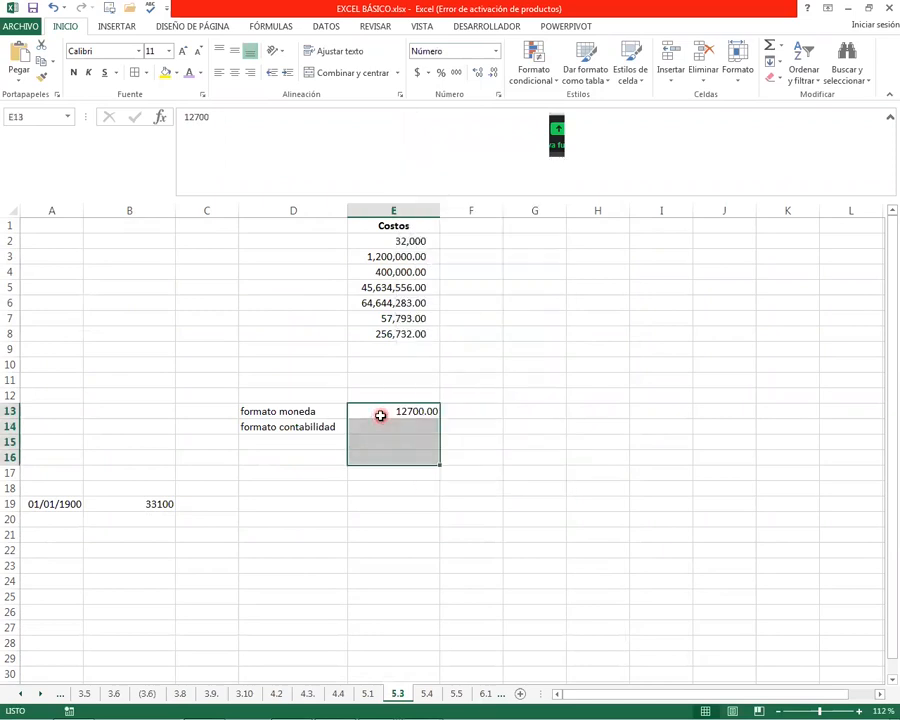
click(490, 76)
right_click(393, 418)
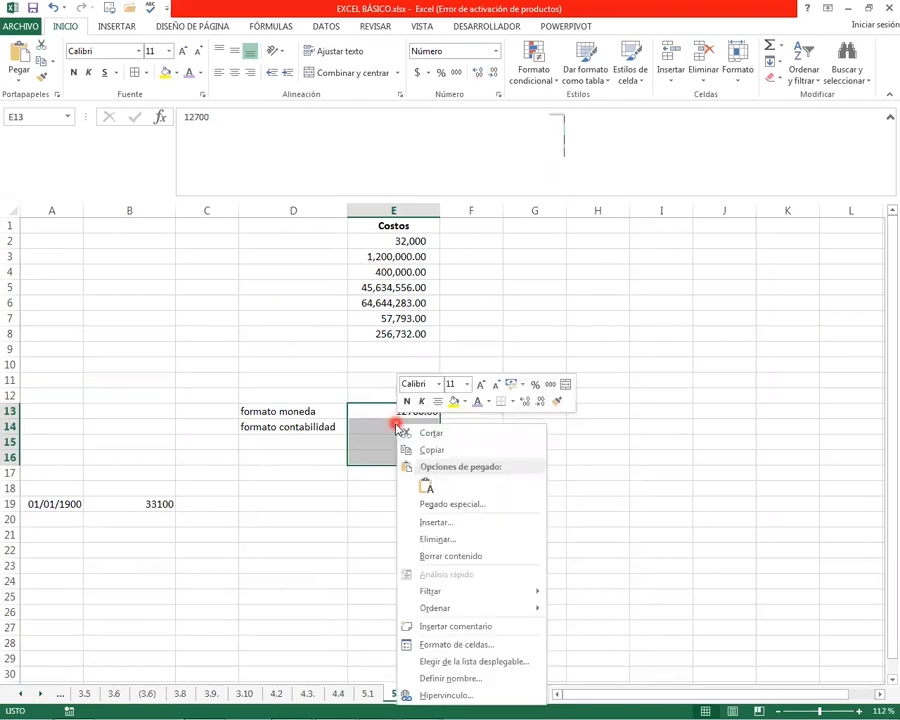
click(453, 645)
click(364, 504)
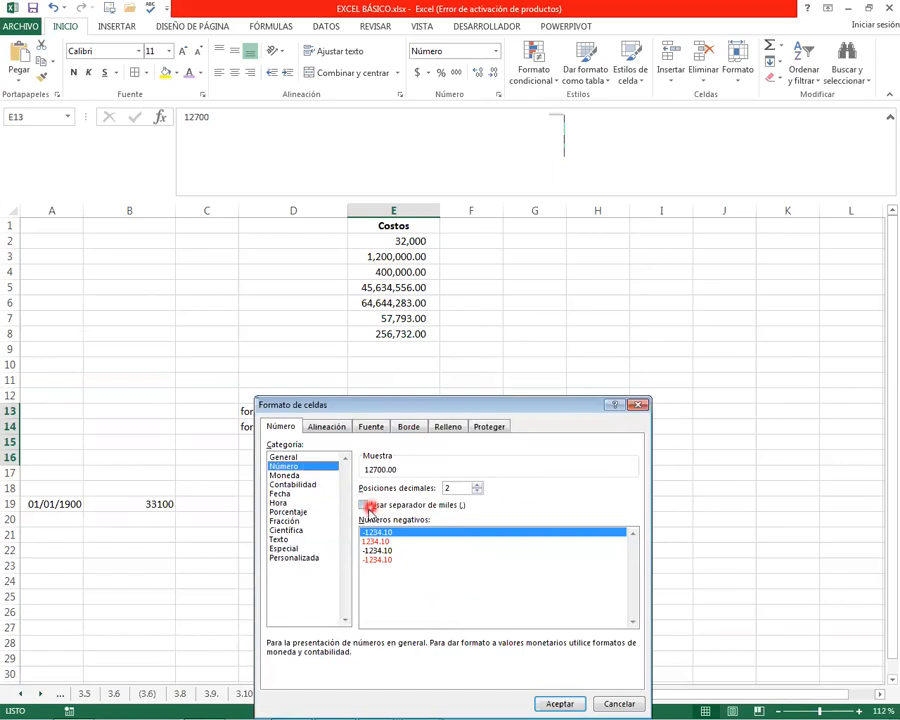
click(562, 703)
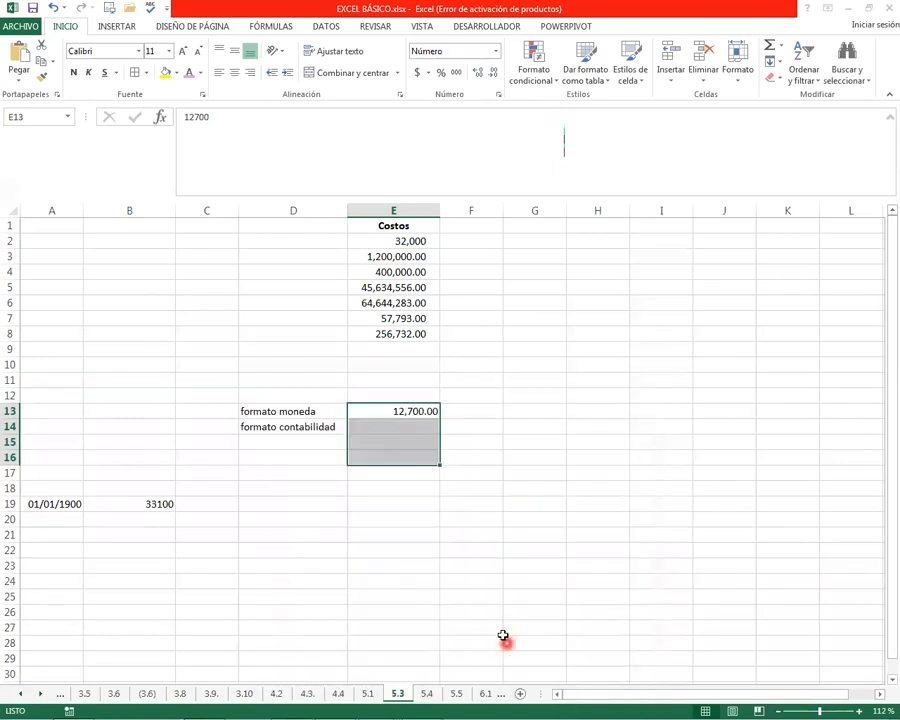
Apply the Moneda format to the amount in E13
click(410, 412)
click(491, 52)
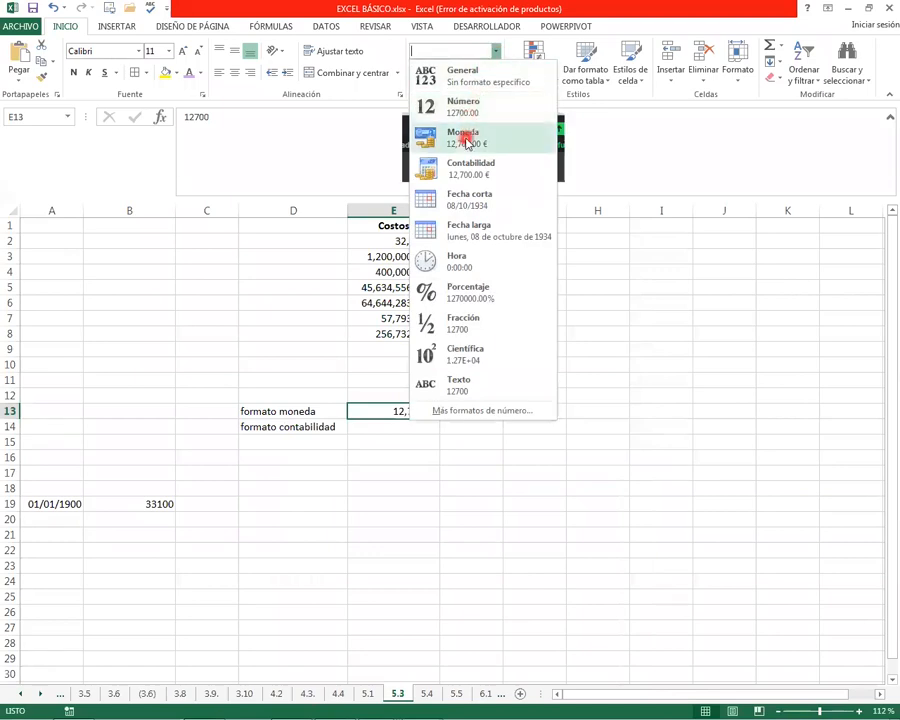
click(448, 138)
click(417, 490)
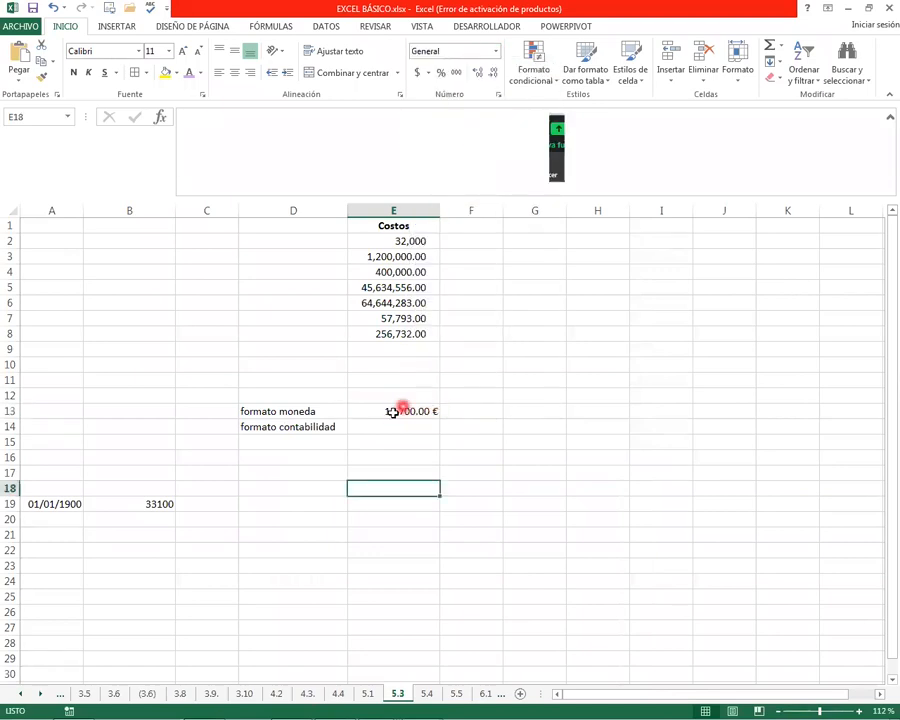
Try the Contabilidad format on E13, then return the cell to Moneda
click(403, 412)
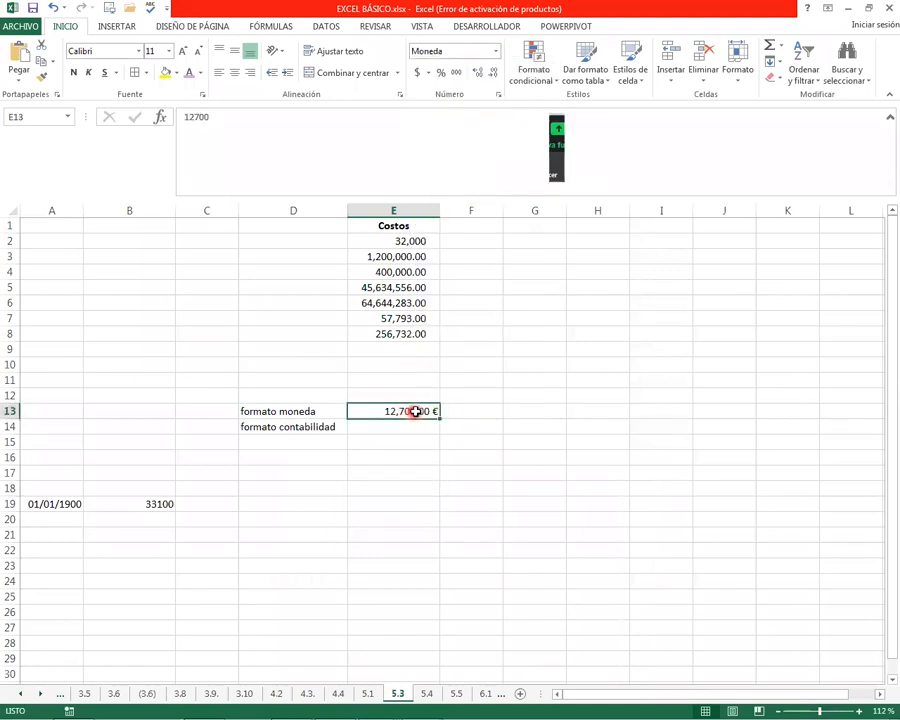
click(494, 55)
click(492, 53)
click(421, 73)
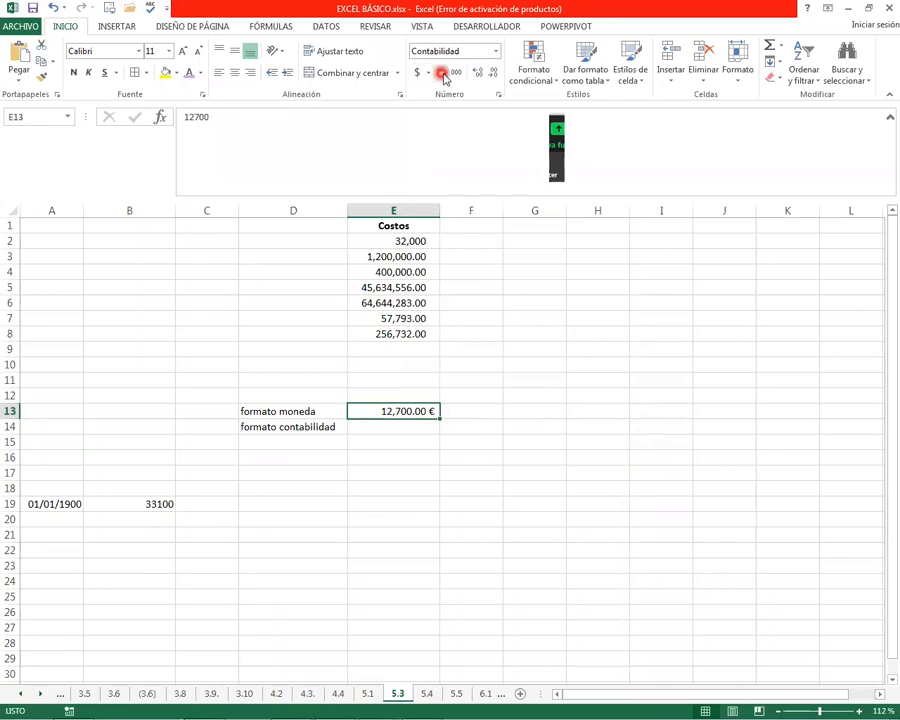
click(493, 58)
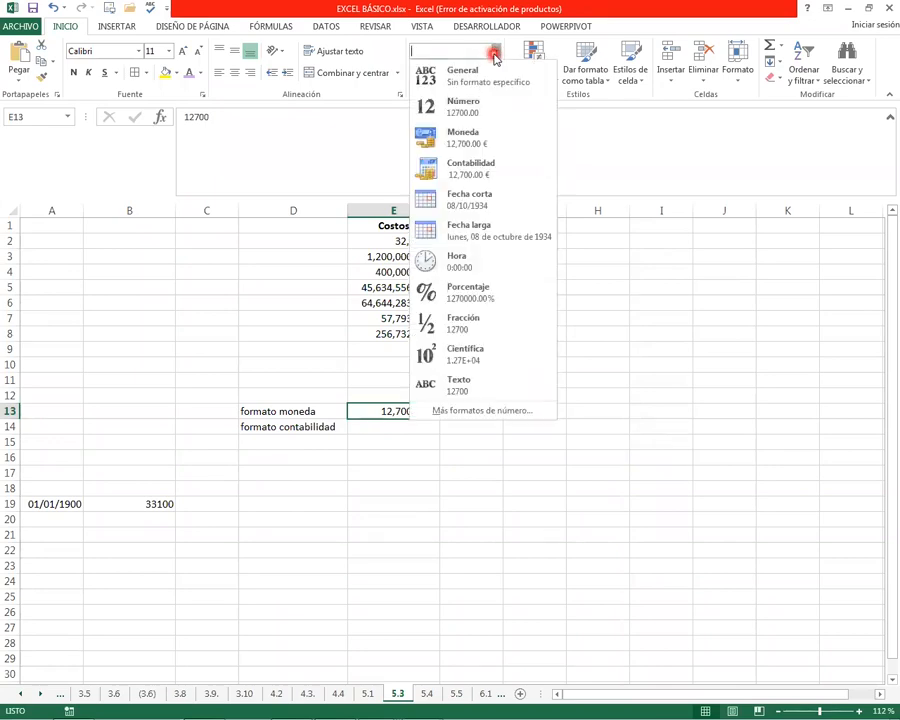
click(440, 138)
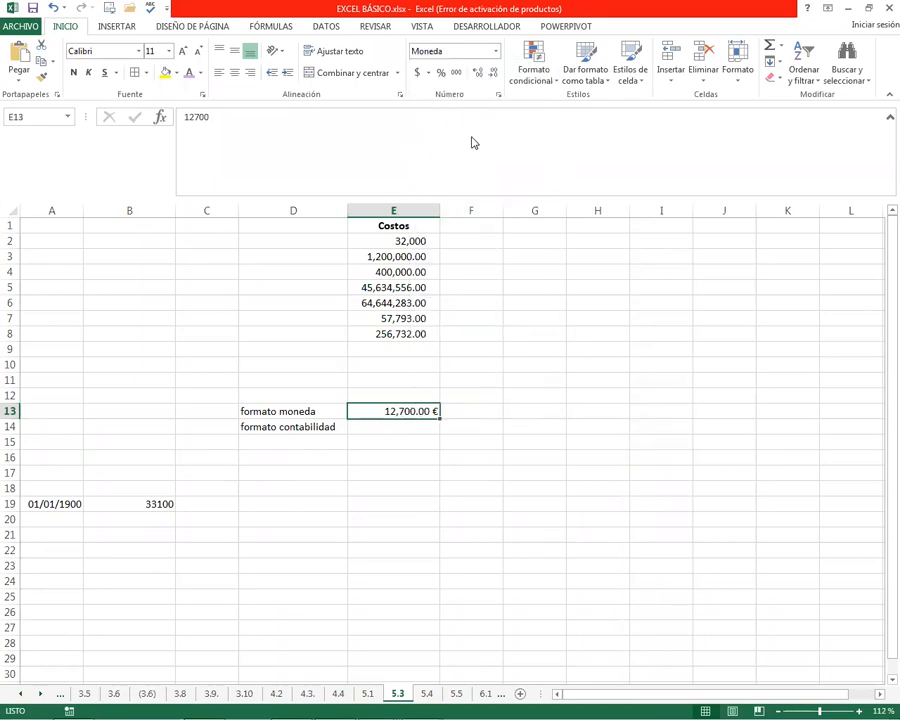
Enter 12700 in E14 beside formato contabilidad and apply the Contabilidad format to it
click(386, 423)
text(1270)
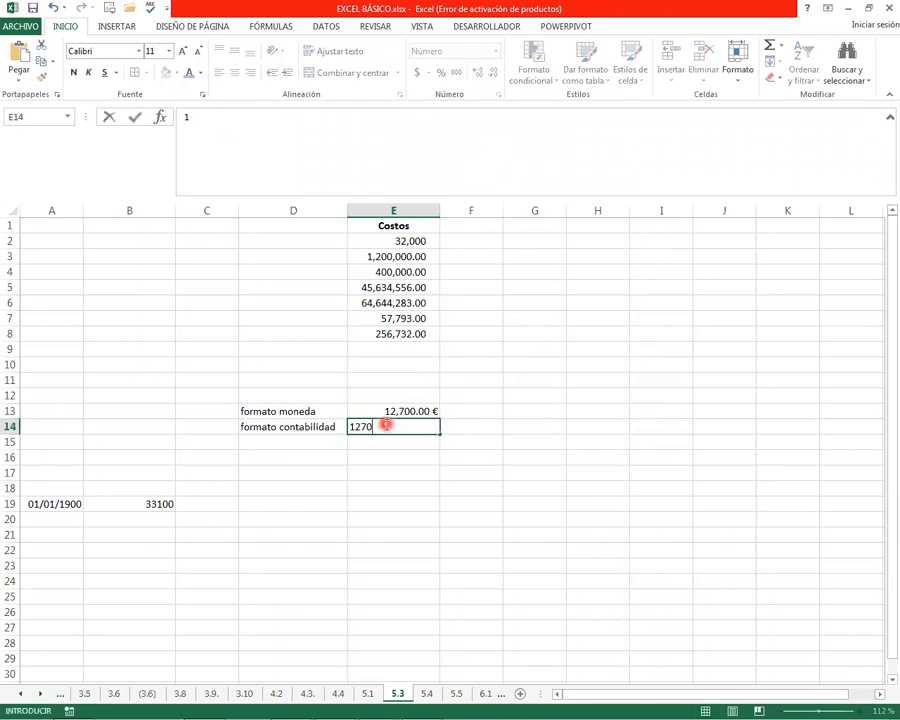
text(0)
key(Return)
click(358, 423)
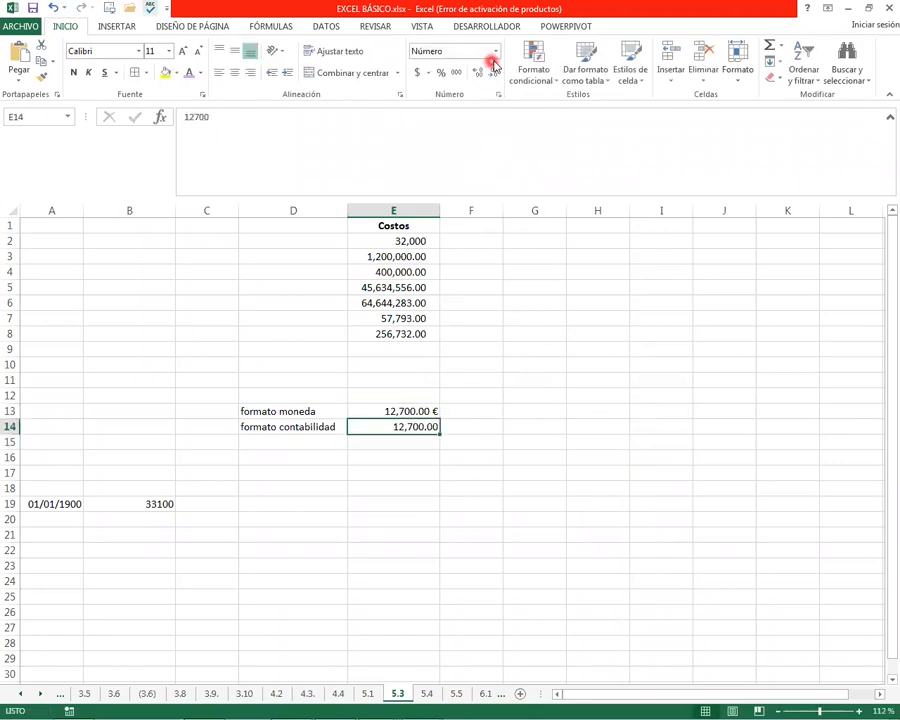
click(495, 53)
click(471, 176)
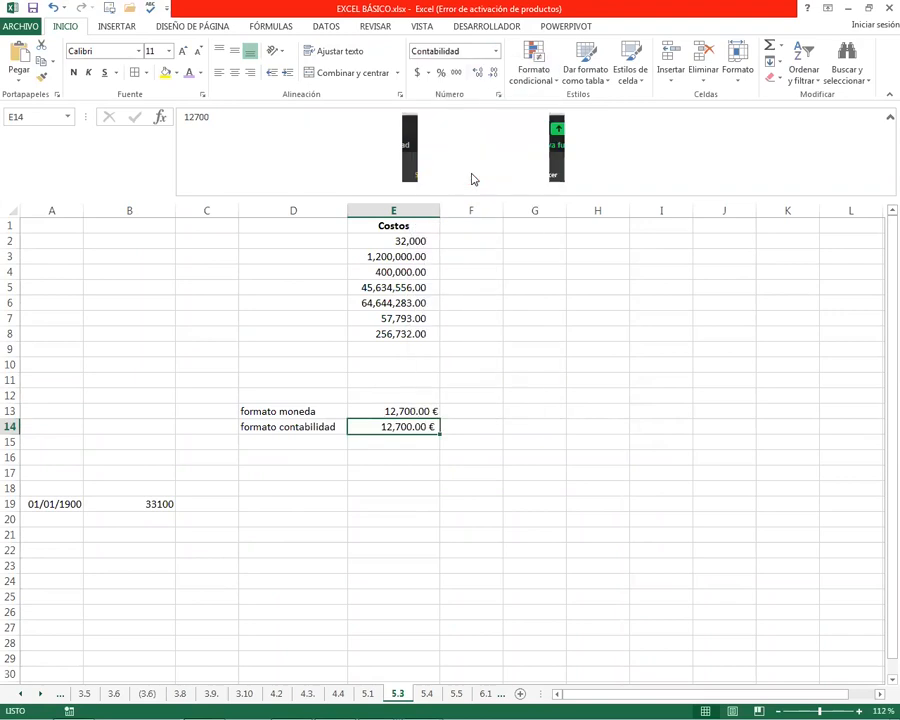
click(396, 486)
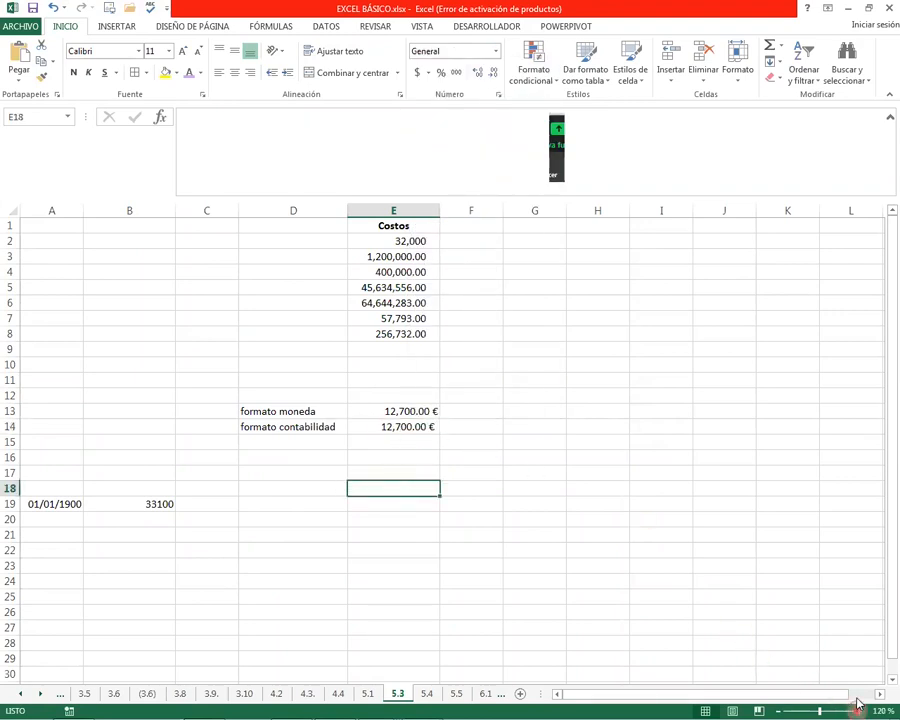
click(859, 710)
click(859, 710)
click(859, 710)
click(859, 710)
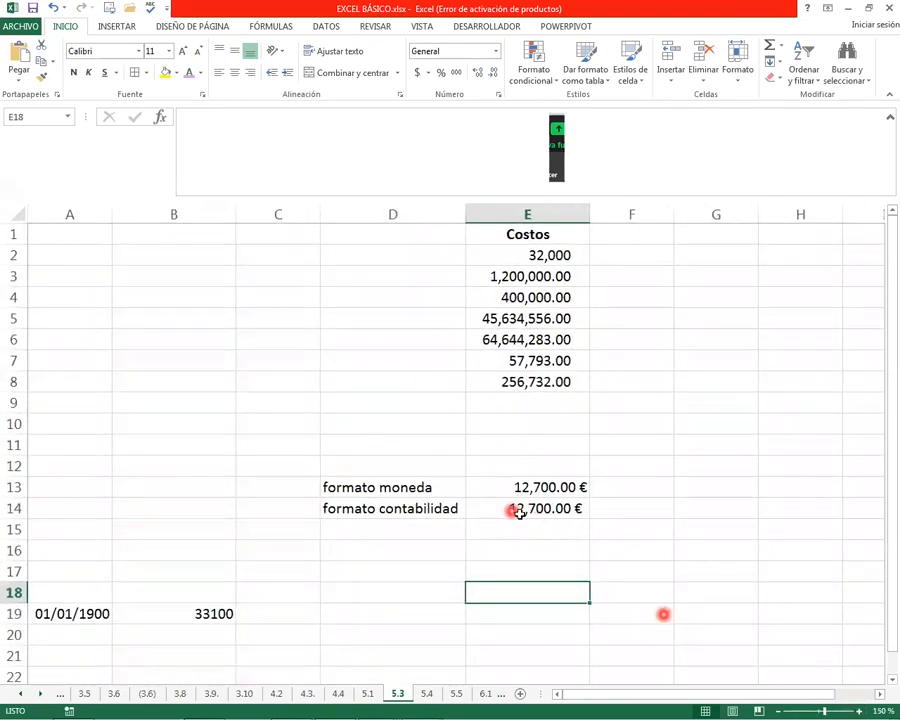
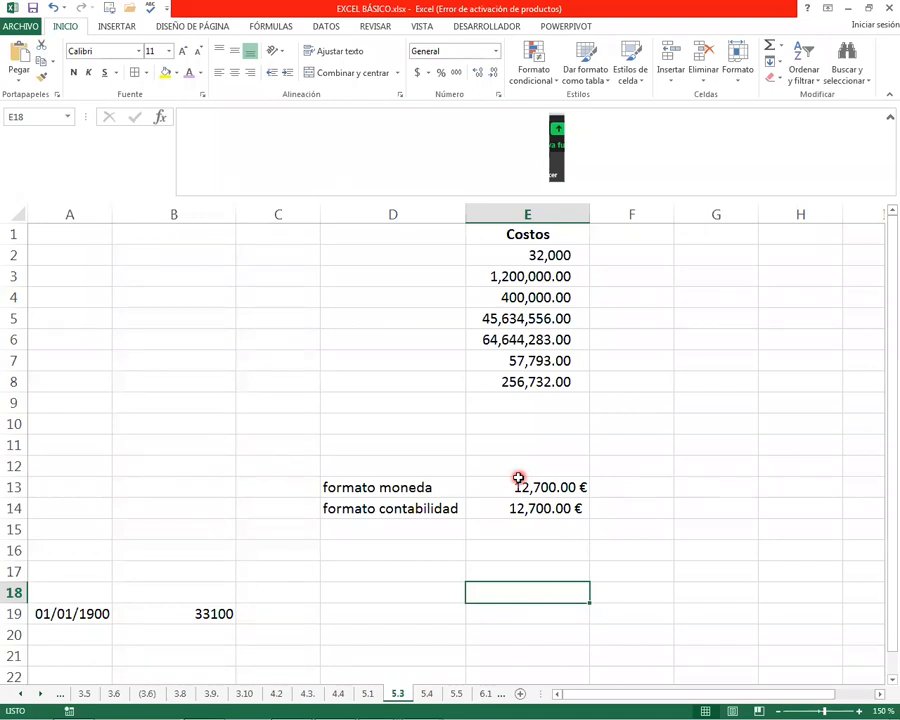
Delete the leftover date and number from A19:B19
key(Home)
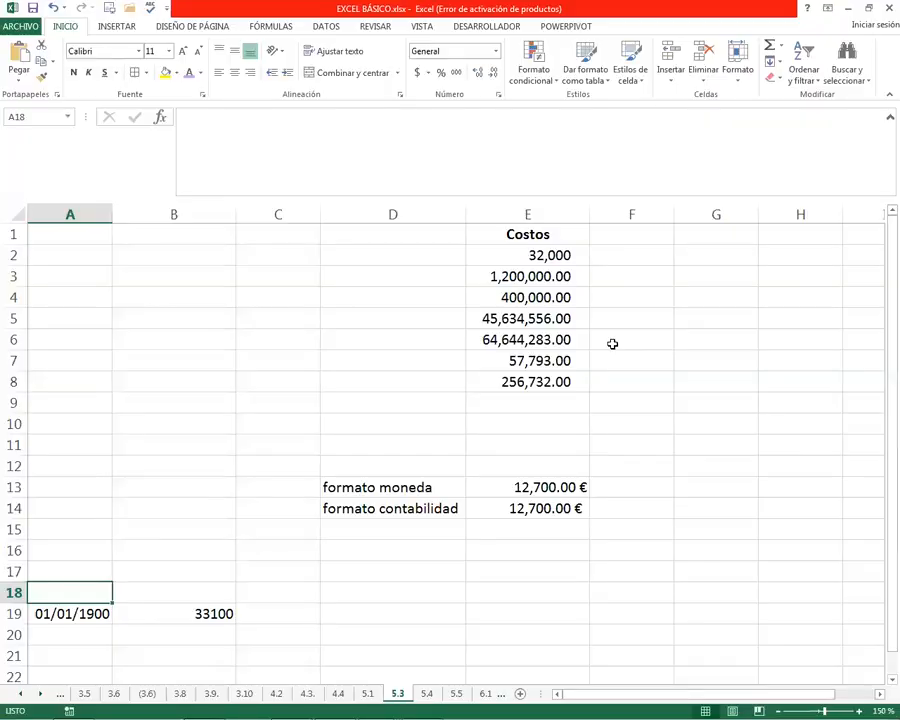
drag(76, 608, 202, 620)
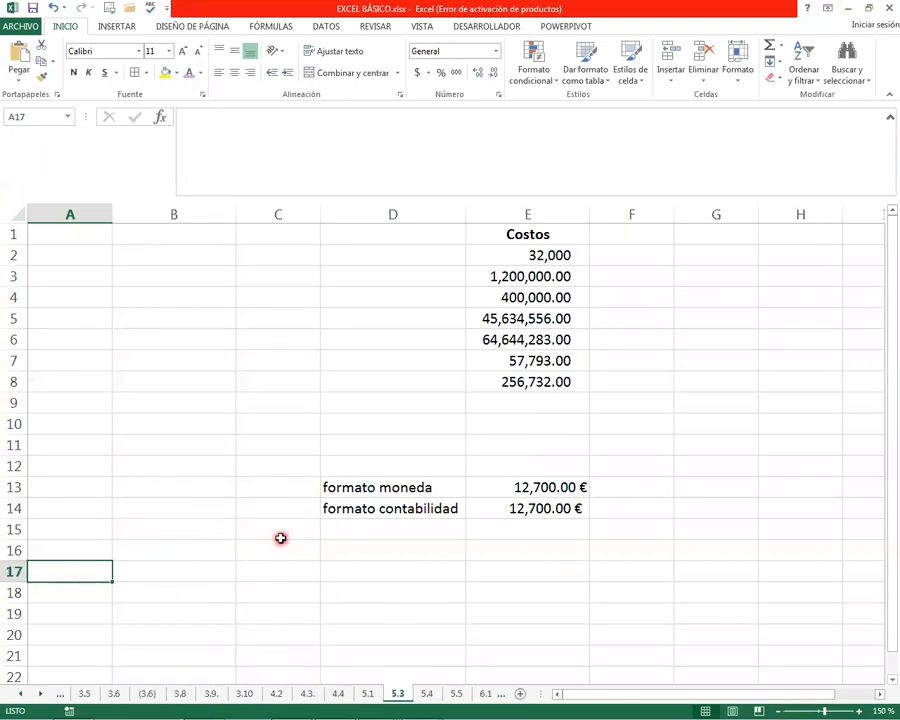
Enter 1 in A17 and apply the Fecha corta format to it
text(1)
key(Return)
key(Up)
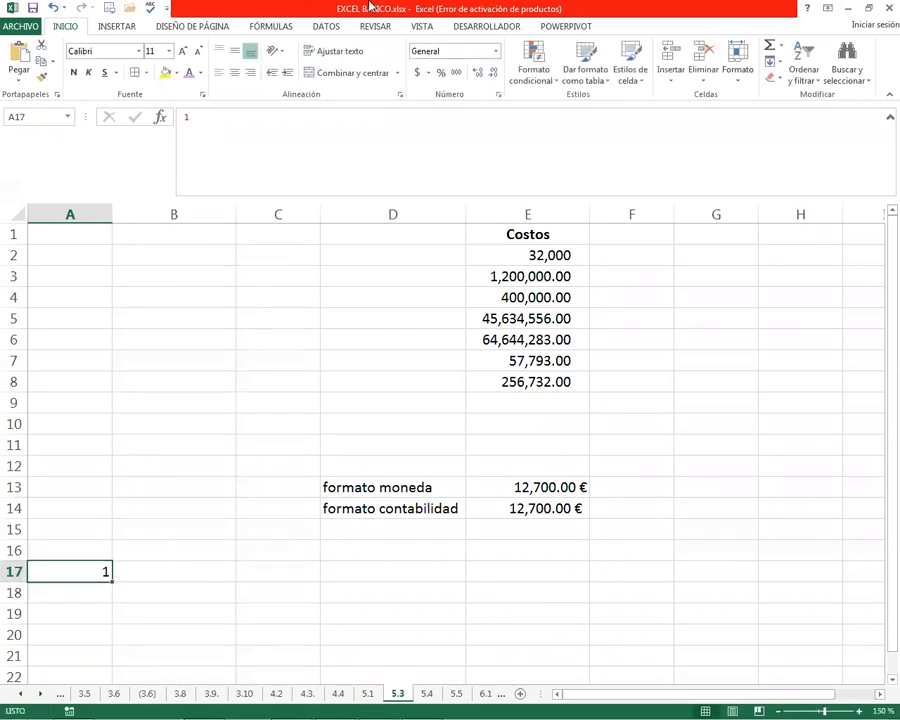
click(494, 51)
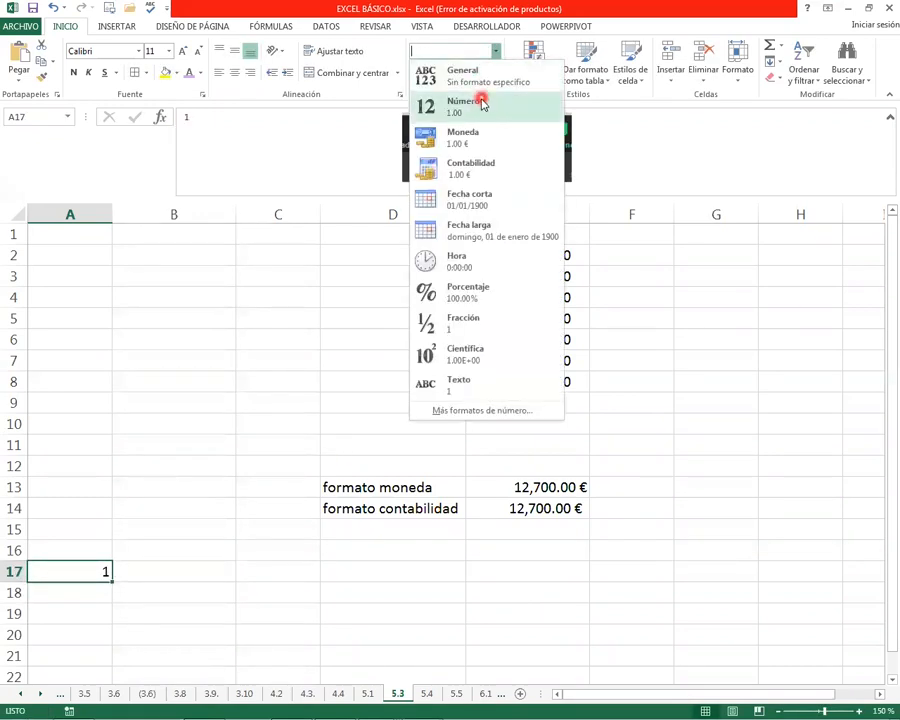
click(470, 204)
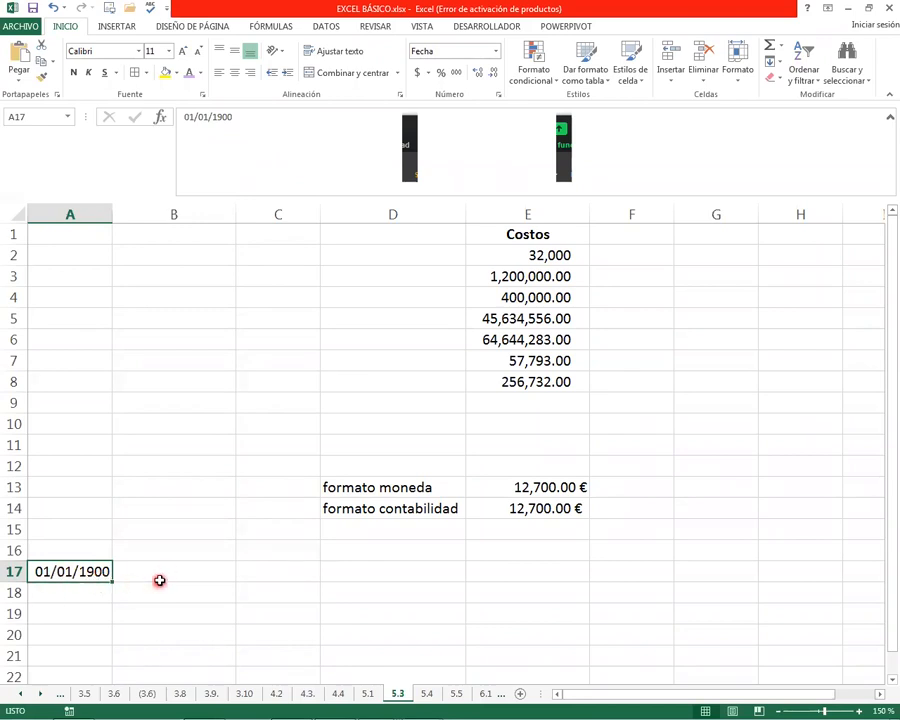
Enter the date 15/08/90 in B17
click(175, 570)
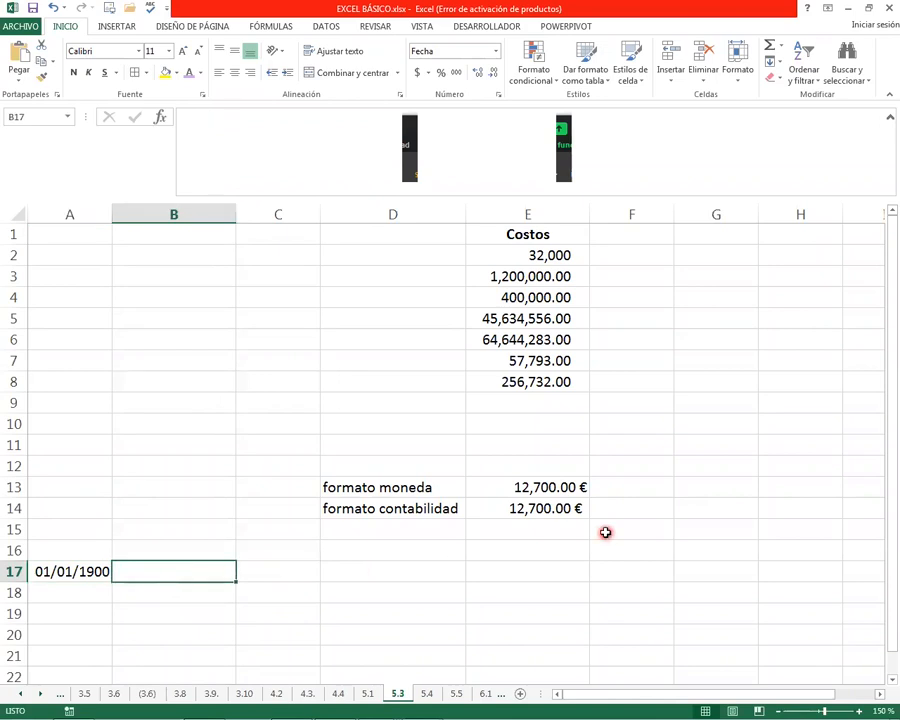
text(15)
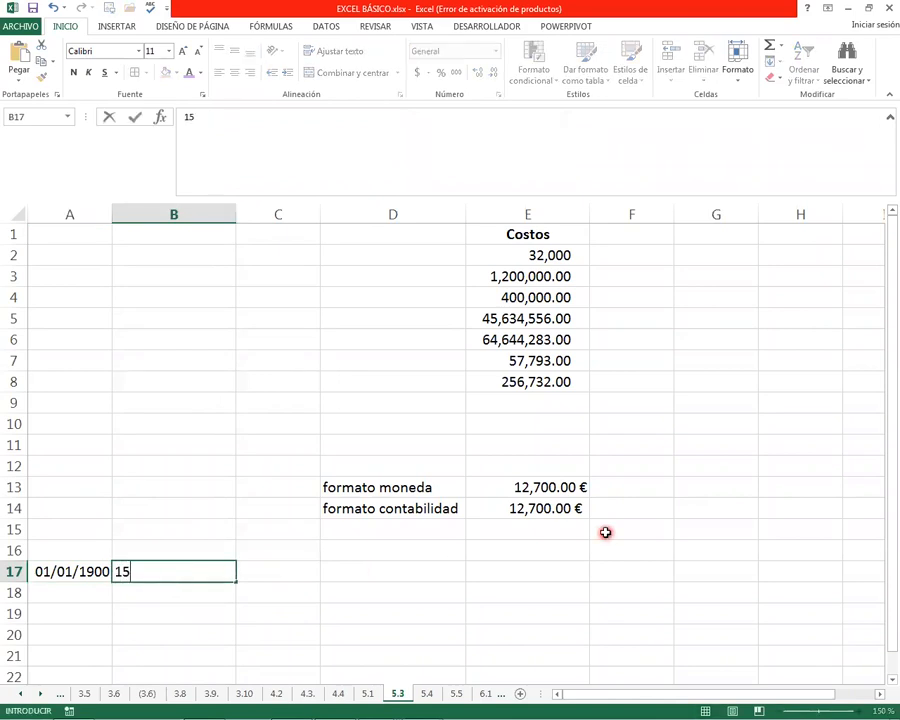
text(/08/90)
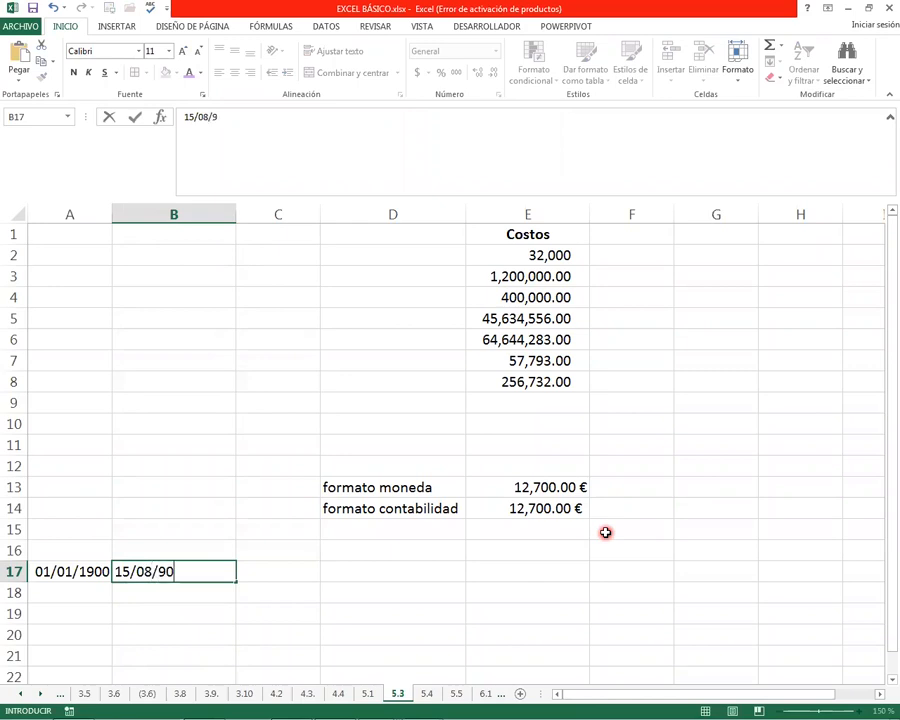
key(Return)
key(Up)
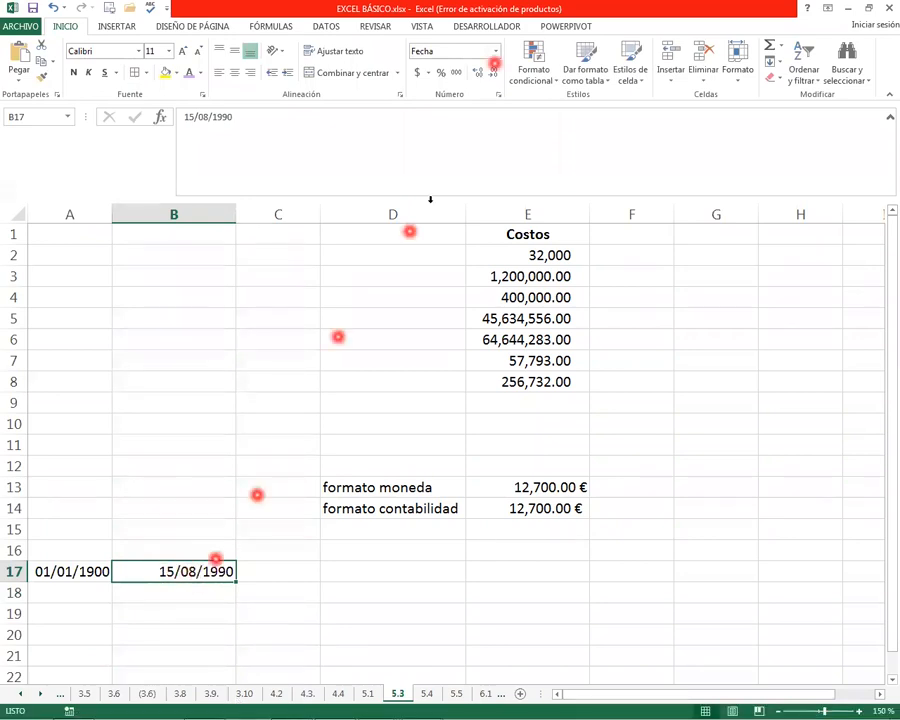
Try the General format on the date in B17, then undo it
click(495, 51)
click(481, 85)
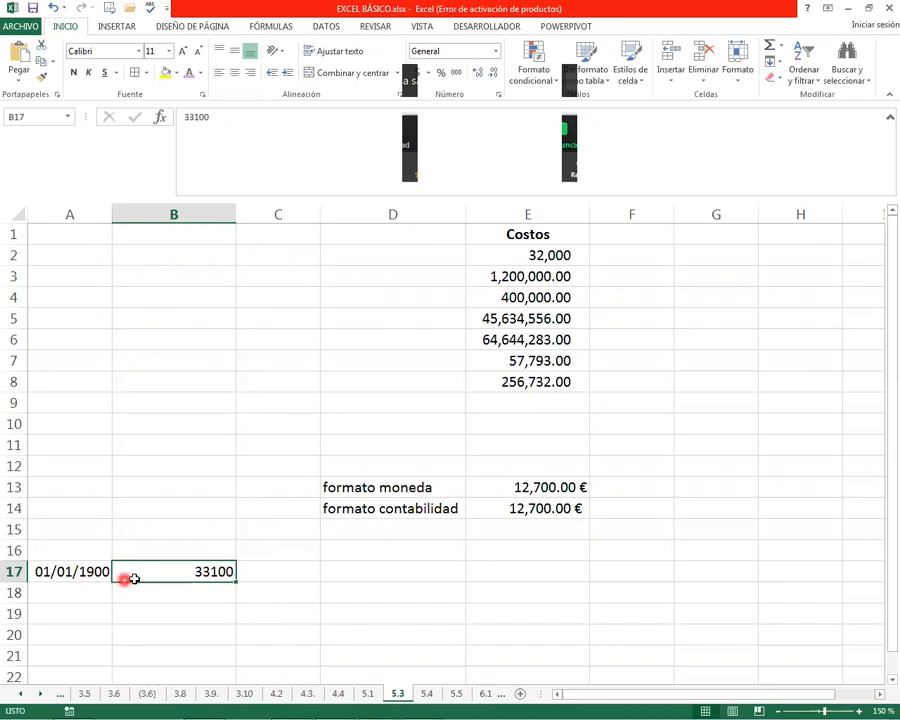
click(53, 8)
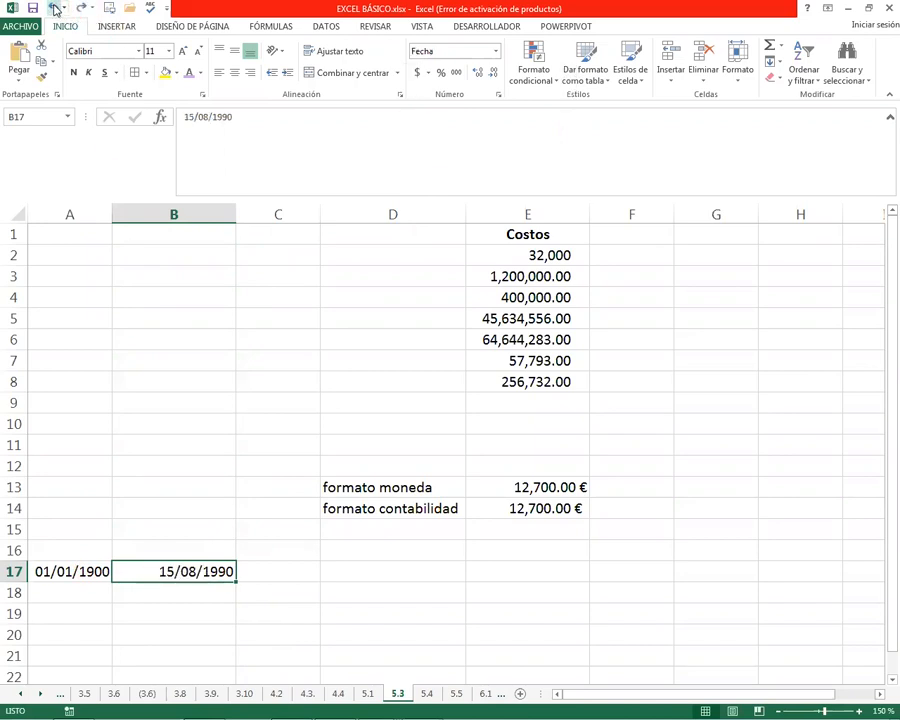
Compare the dates in A17 and B17 as the start and end of a span of days
click(167, 592)
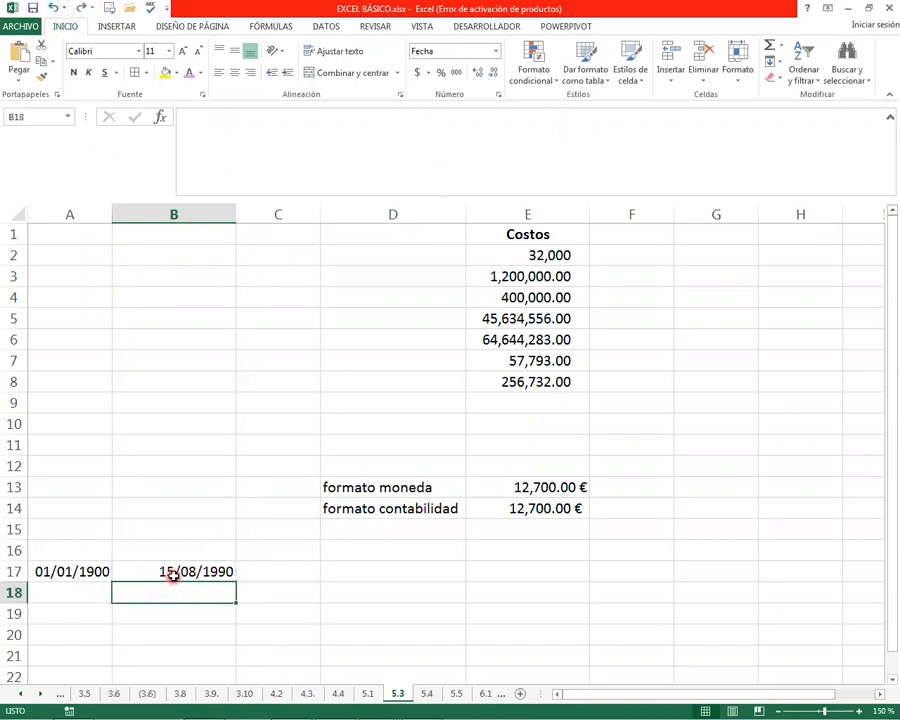
click(73, 572)
click(155, 572)
click(86, 572)
click(151, 571)
click(76, 571)
click(151, 571)
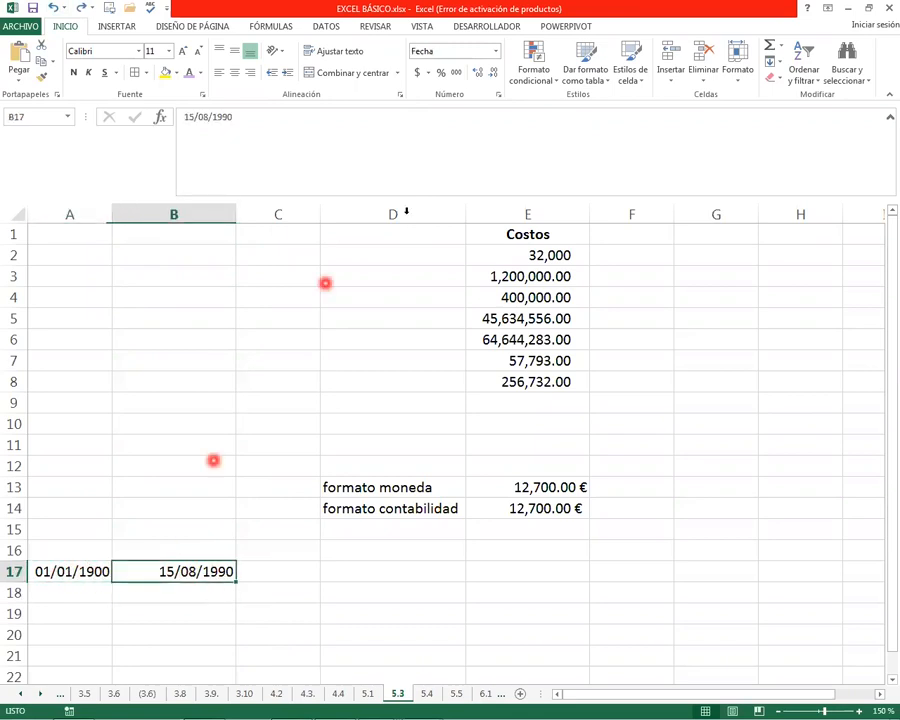
drag(60, 566, 199, 559)
click(62, 572)
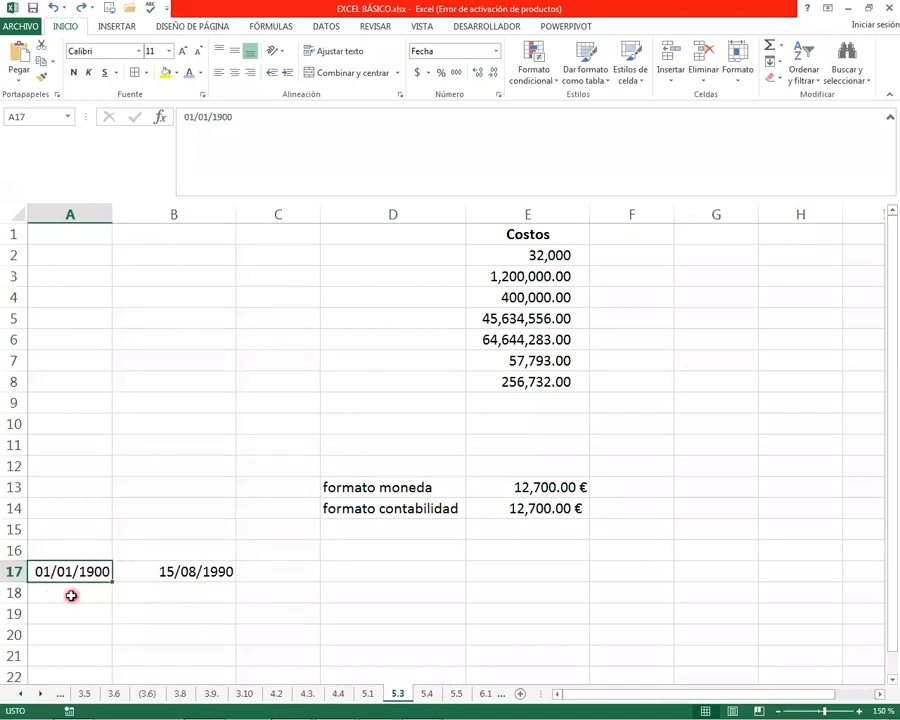
Apply the General format to the date in B17 to display its serial number
click(204, 568)
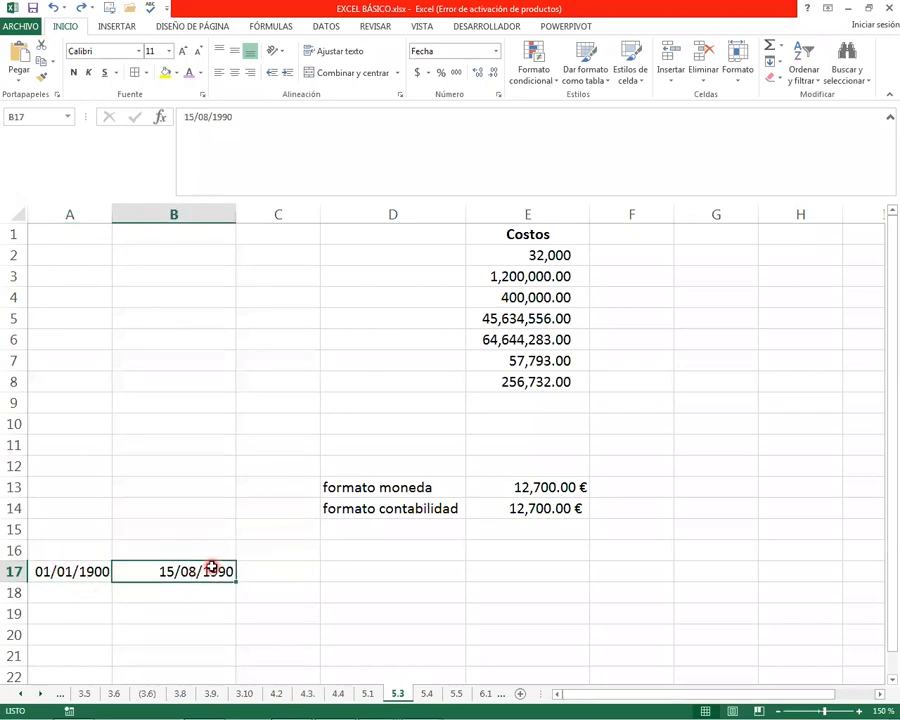
click(495, 51)
click(465, 80)
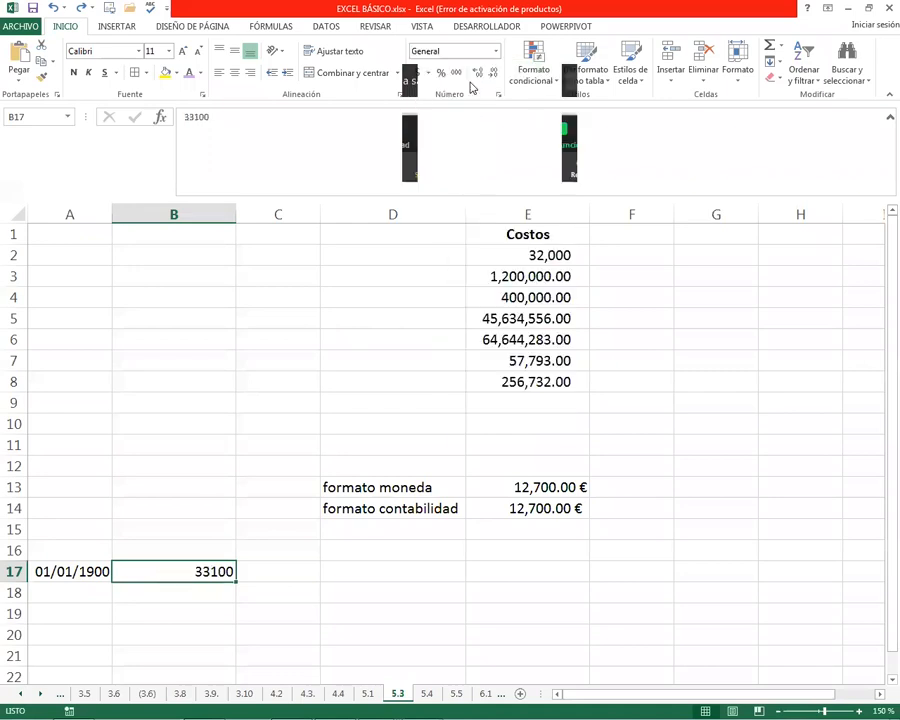
Switch to sheet 5.4 and clear the contents of B1:E1
key(ctrl+Page_Down)
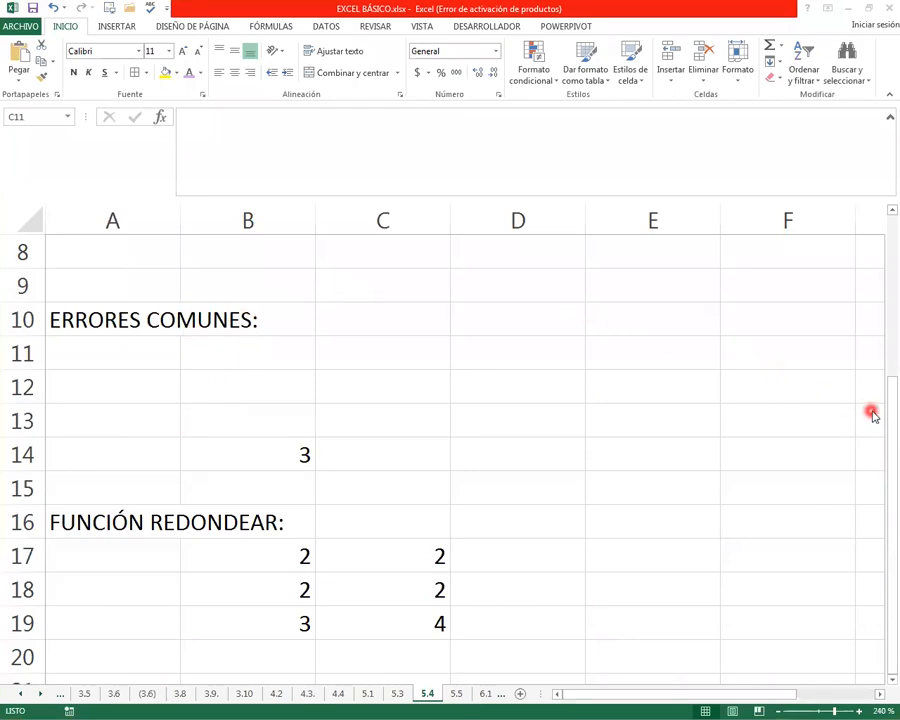
drag(882, 369, 851, 213)
click(273, 257)
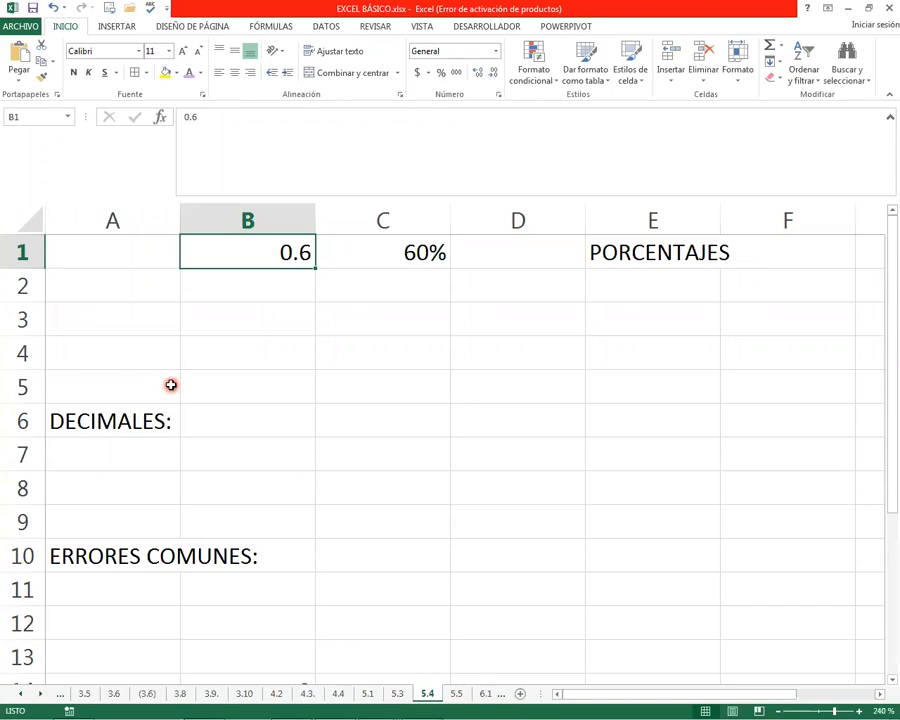
key(shift+Right)
key(shift+Right)
key(shift+Right)
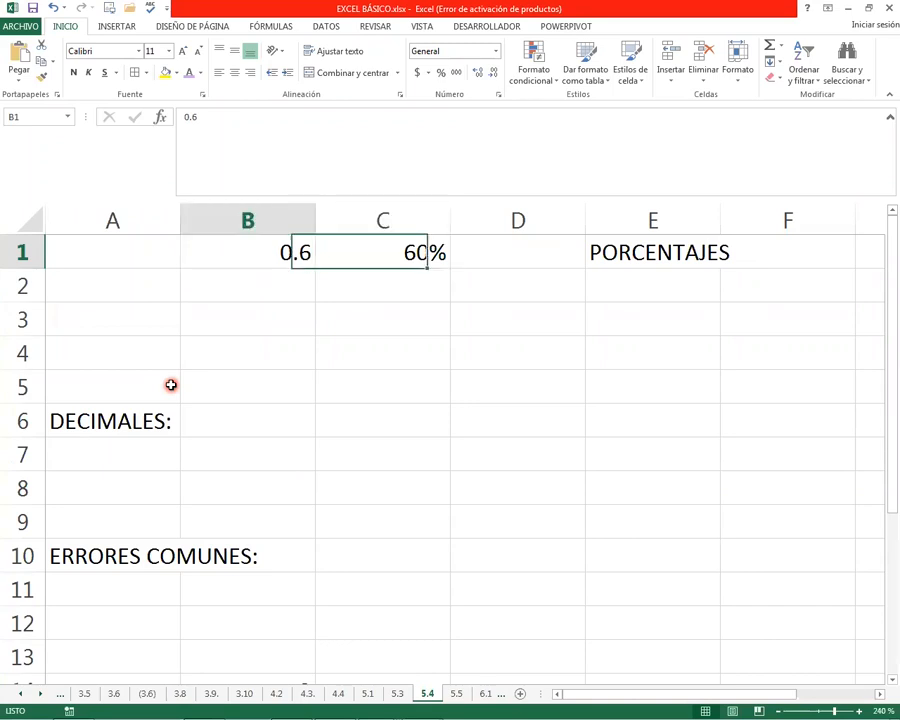
key(Delete)
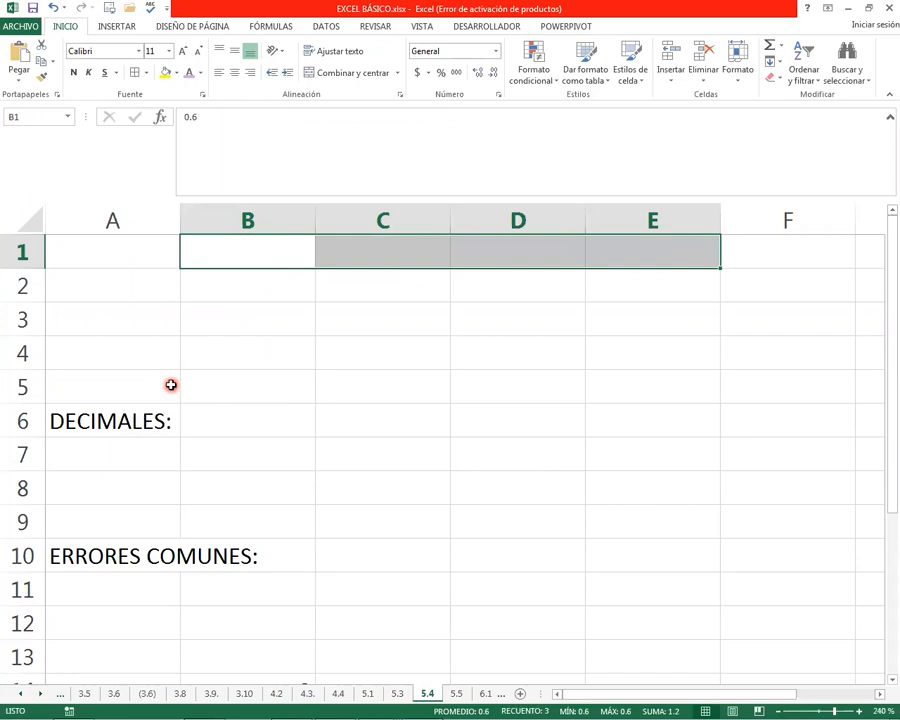
Enter 0.6 in B1 and 60% in C1
key(Down)
key(Up)
text(0.6)
key(Return)
key(Up)
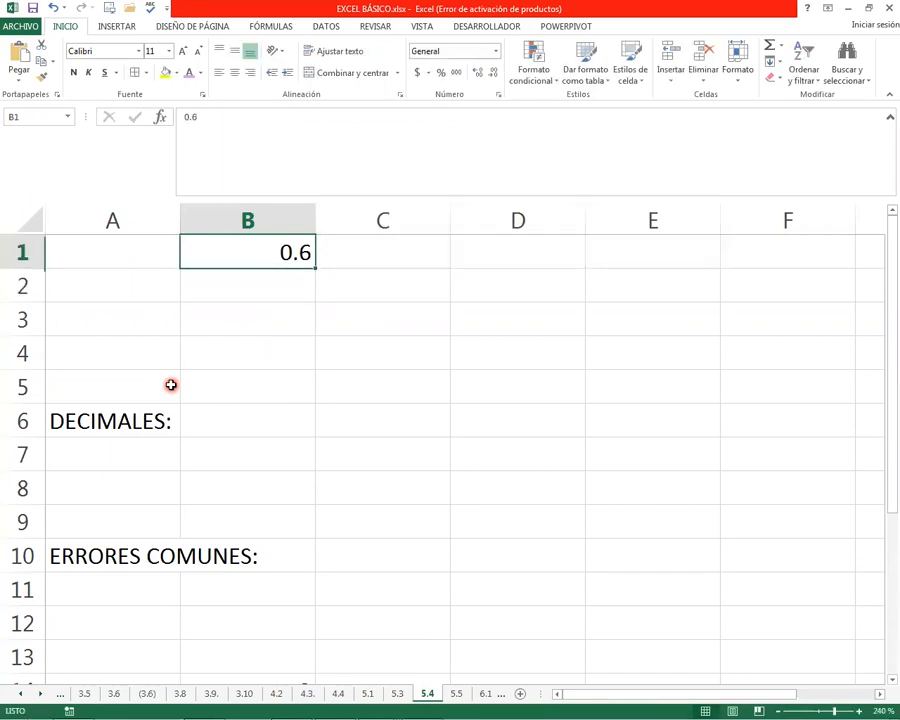
key(Right)
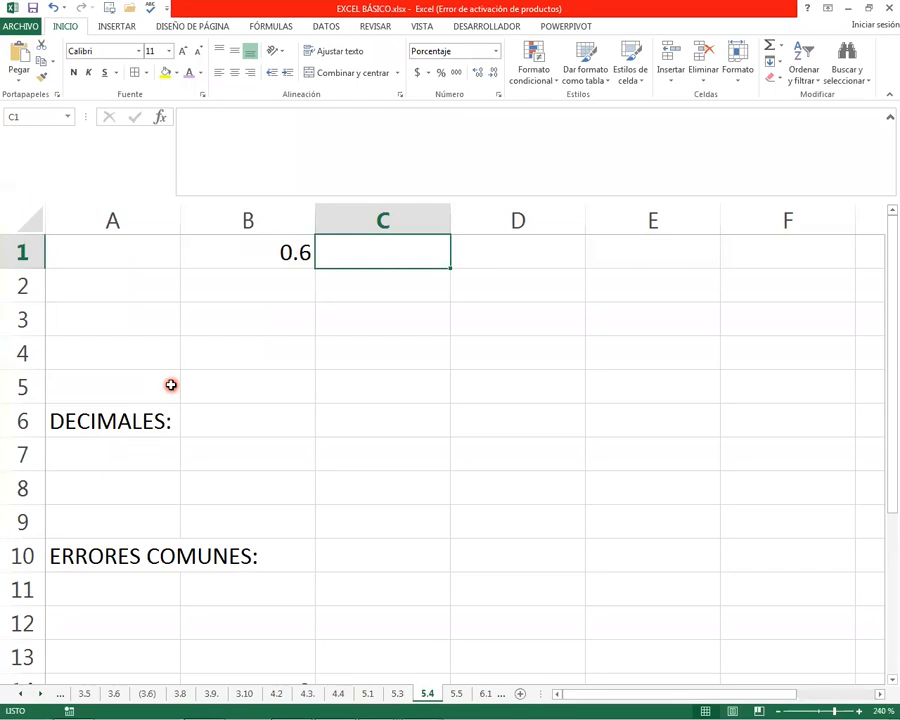
text(60)
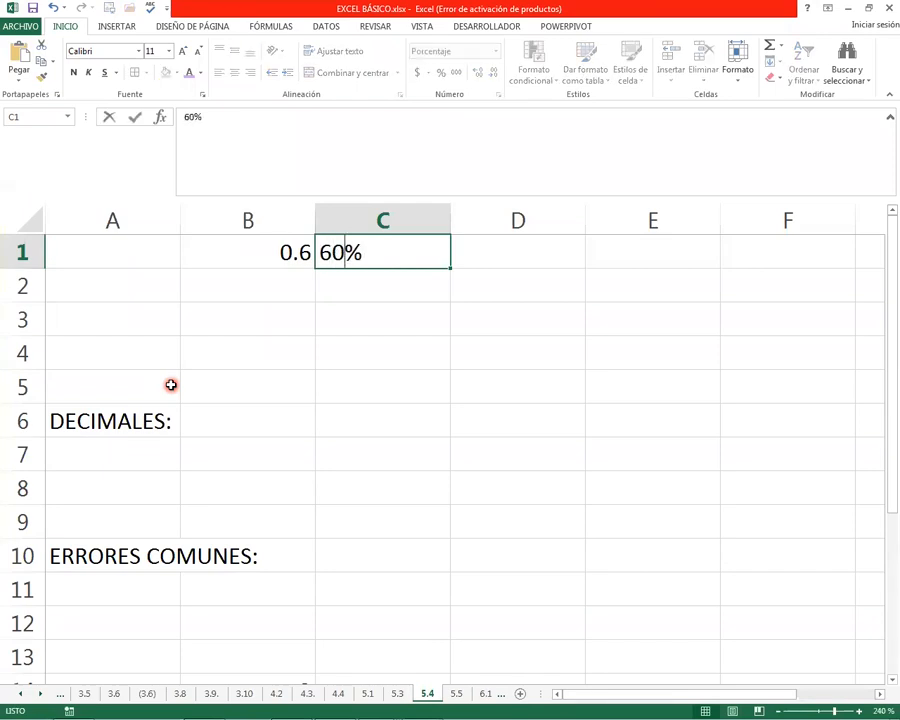
key(Return)
key(Up)
key(Left)
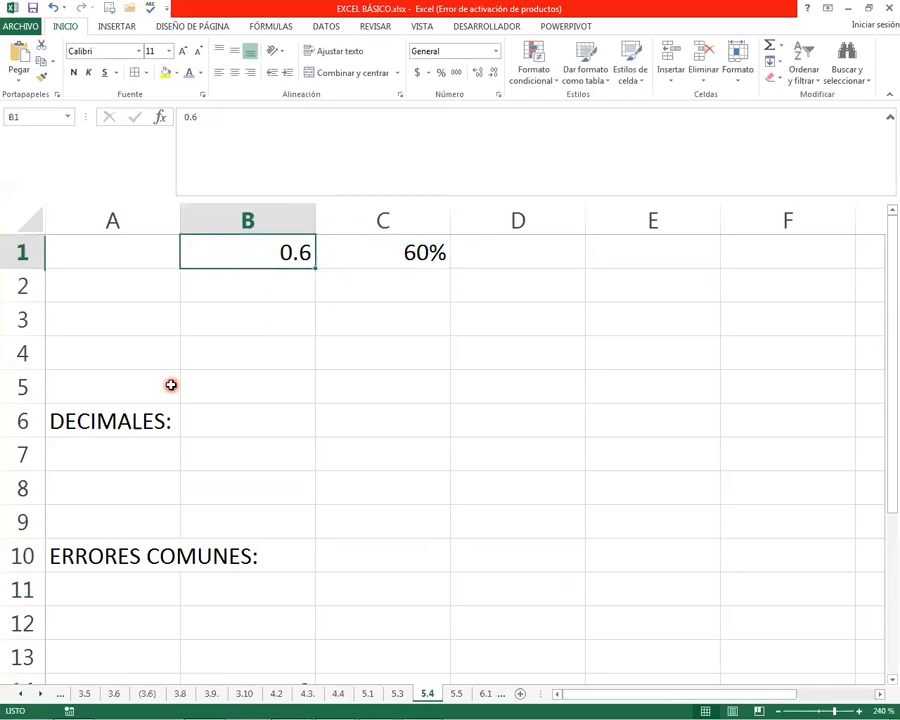
Switch to Calculadora, compute 60/100, and close the calculator
key(Right)
key(Down)
key(Down)
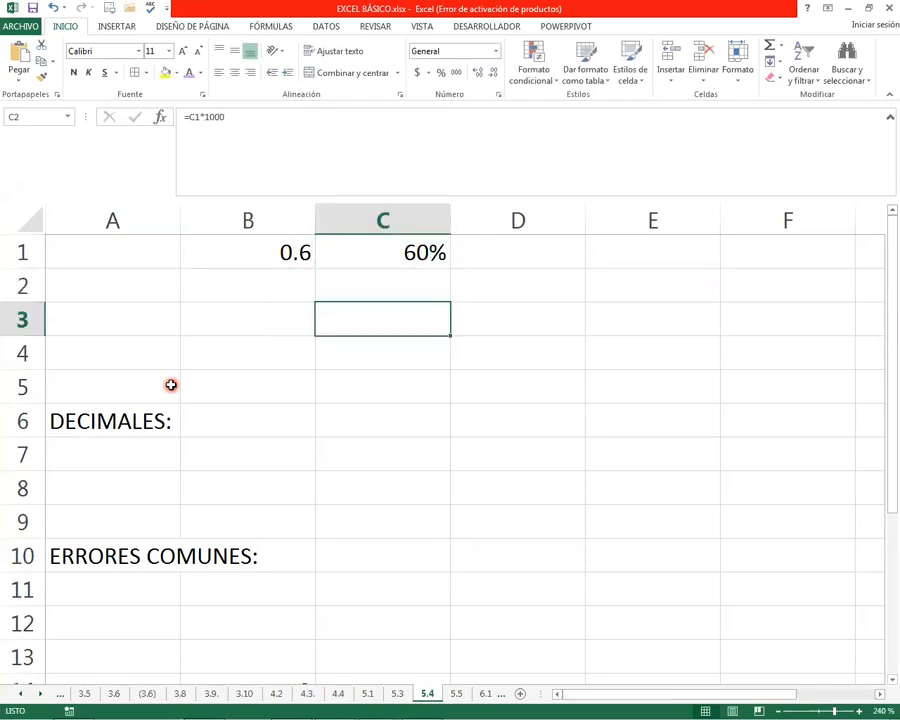
key(alt+Tab)
text(60/100)
key(Return)
key(Escape)
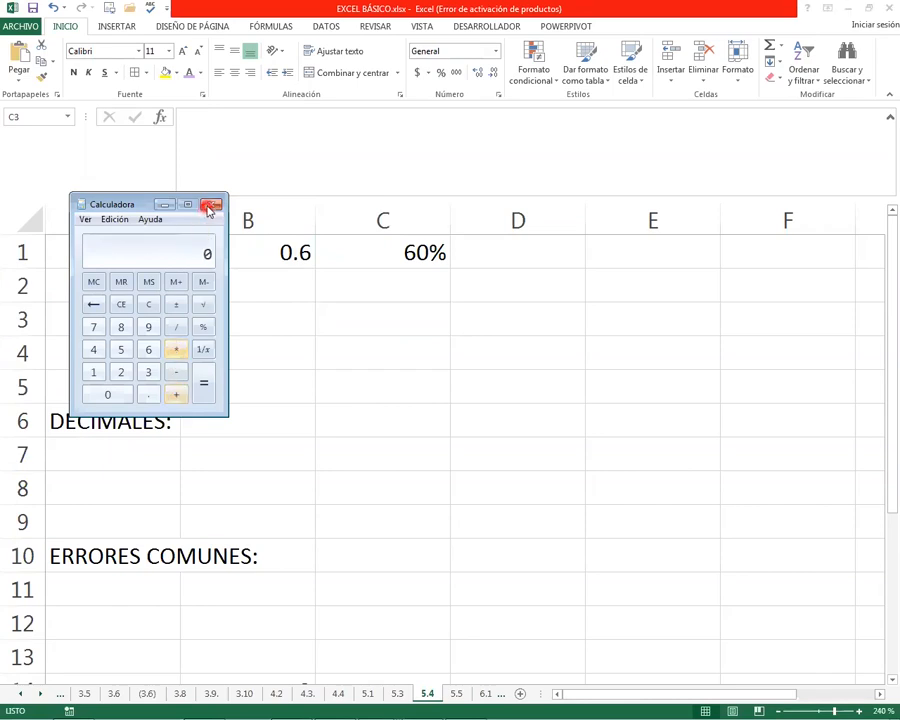
click(211, 204)
Compare the decimal in B1 with the percentage in C1
click(256, 260)
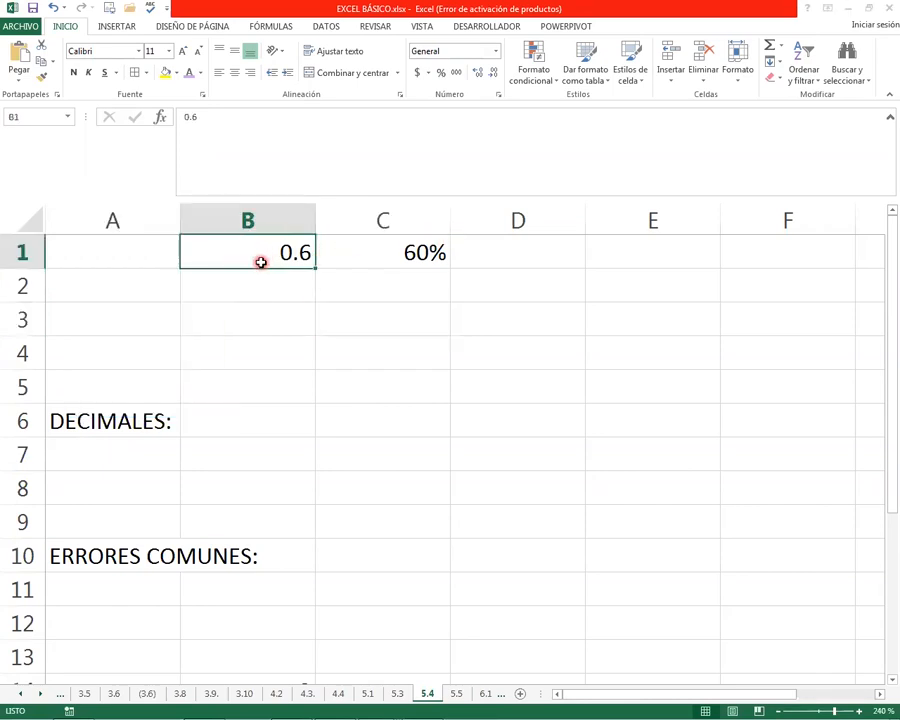
click(348, 251)
click(240, 252)
click(364, 252)
click(253, 252)
click(391, 251)
click(247, 253)
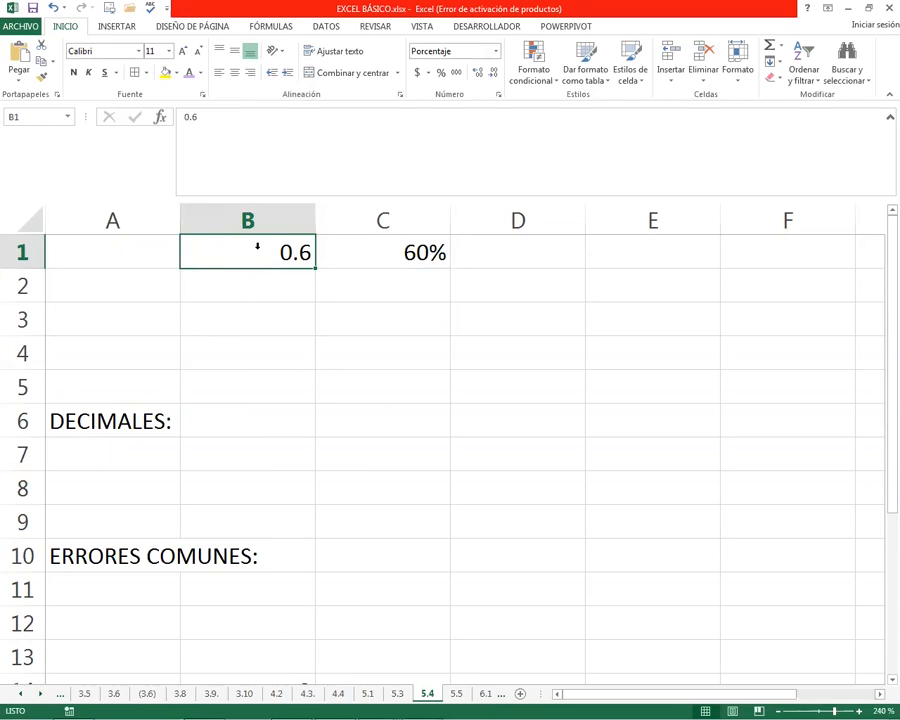
key(Return)
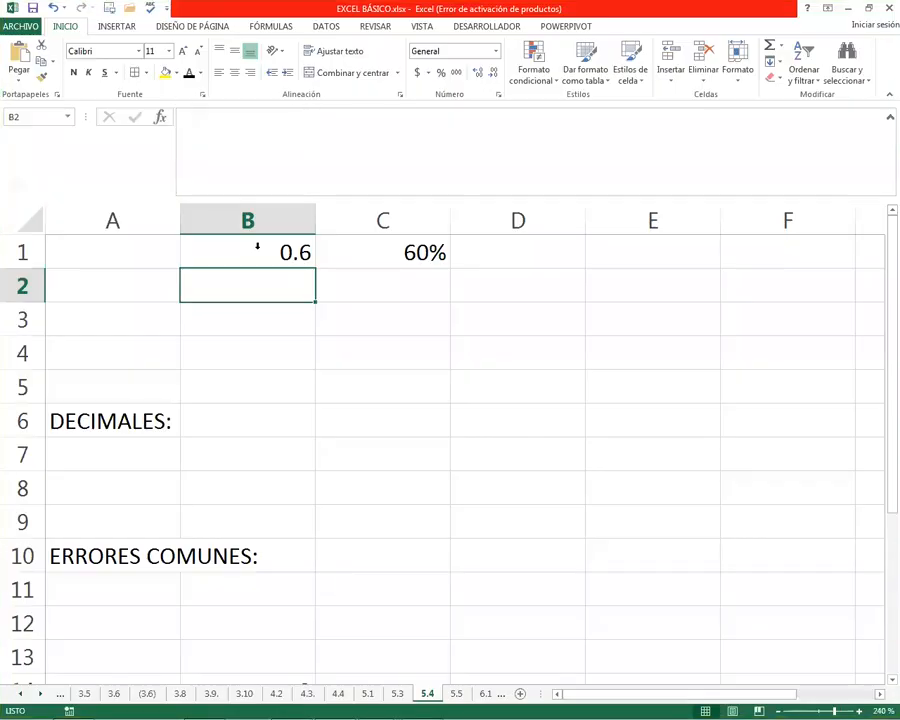
click(264, 250)
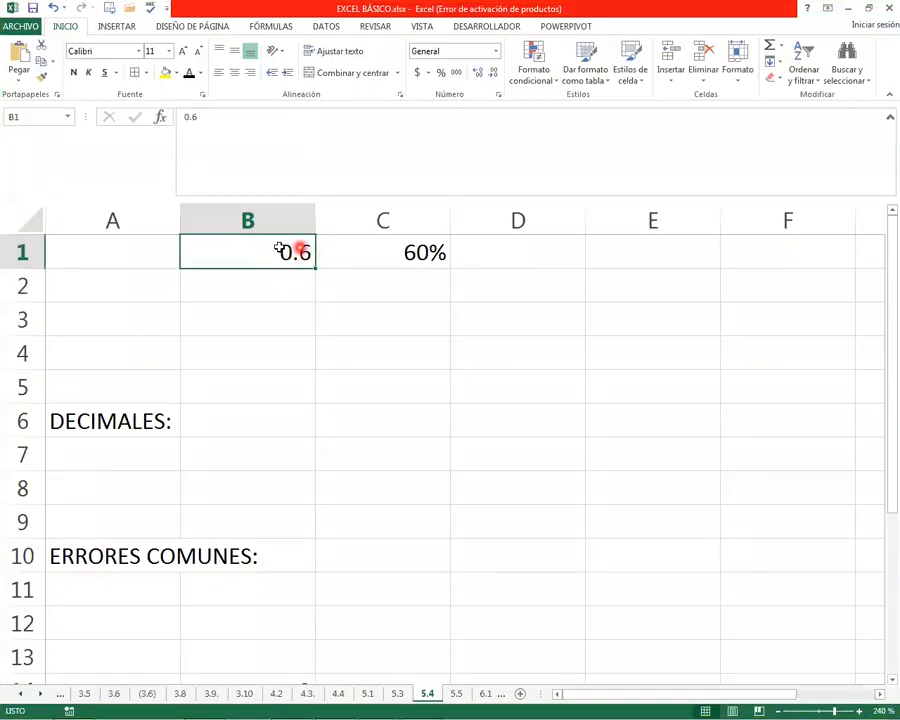
click(406, 252)
Enter the formula =B1*1000 in B2
click(292, 286)
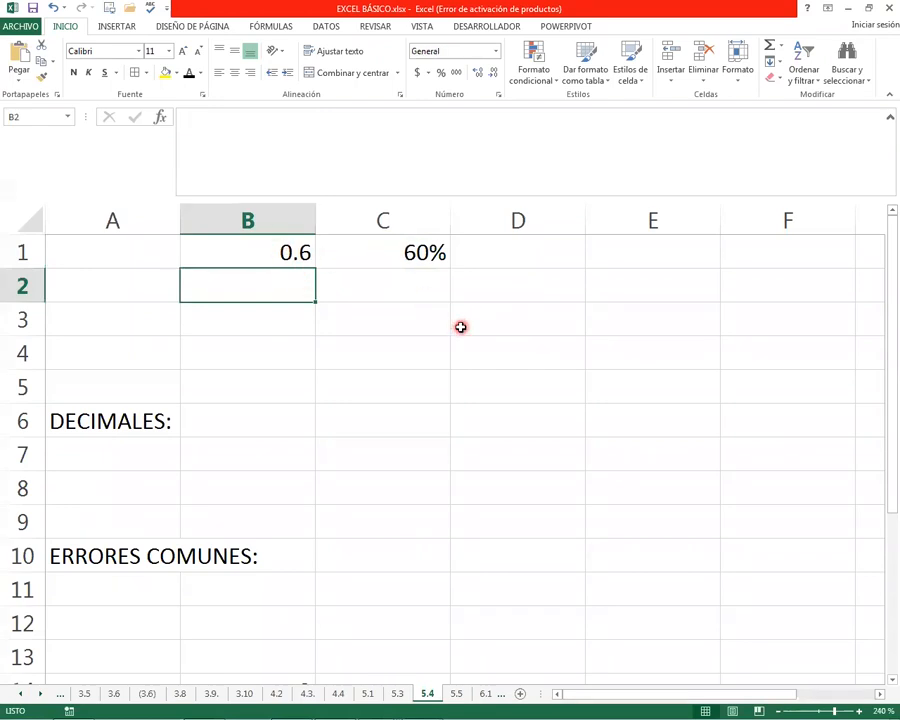
text(=)
key(Up)
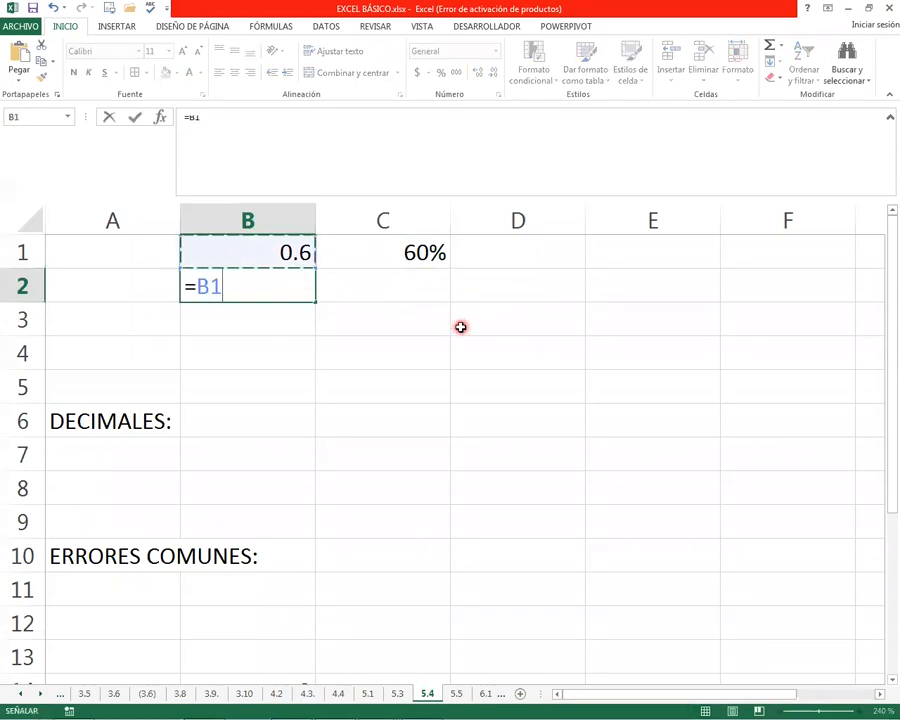
text(*1000)
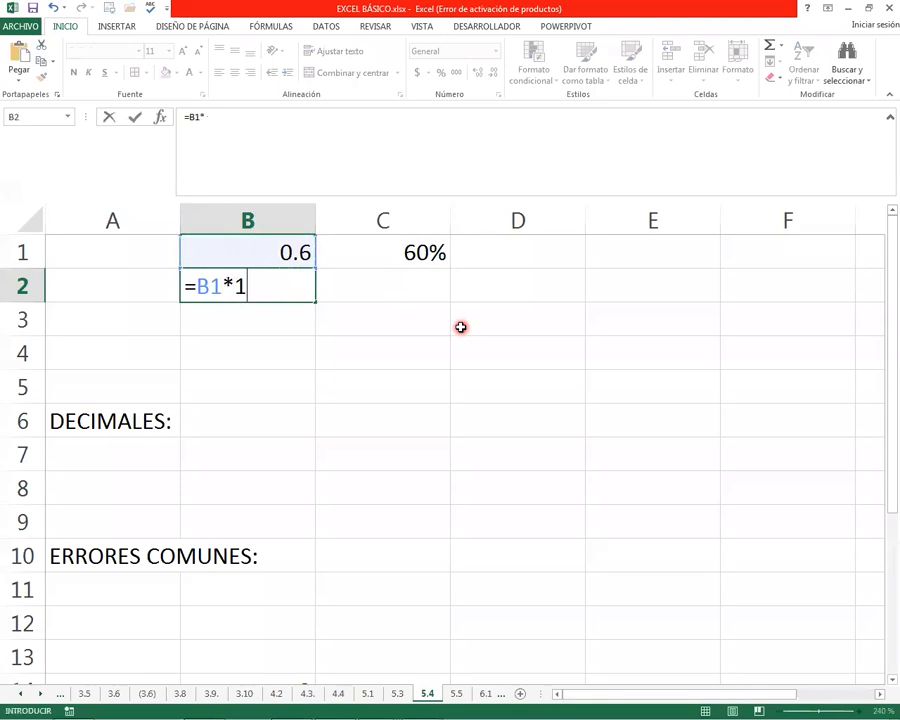
key(Return)
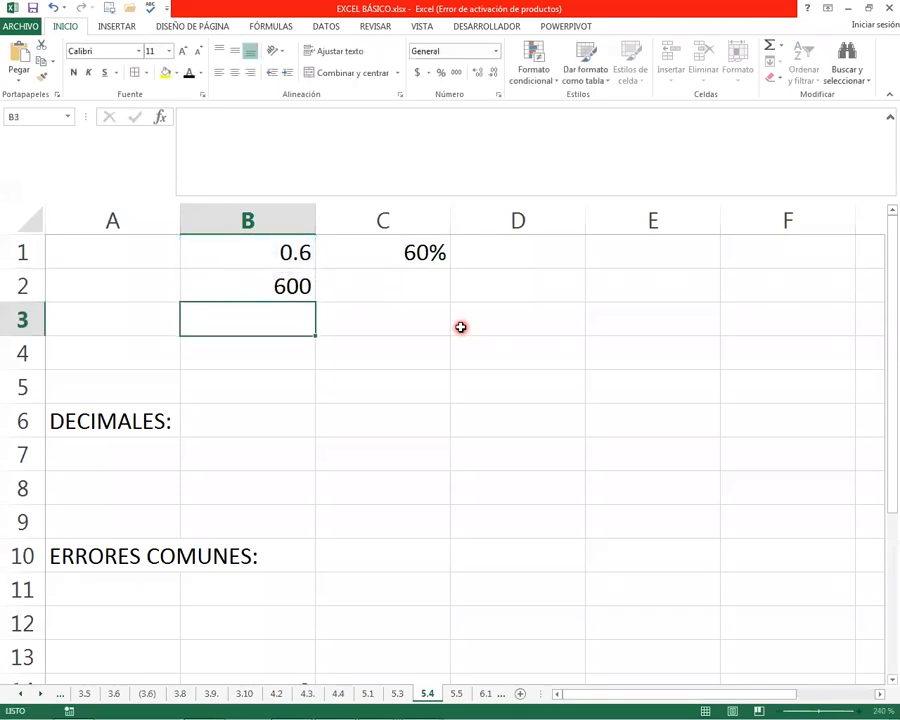
Enter the formula =C1*1000 in C2
click(409, 275)
text(=)
key(Up)
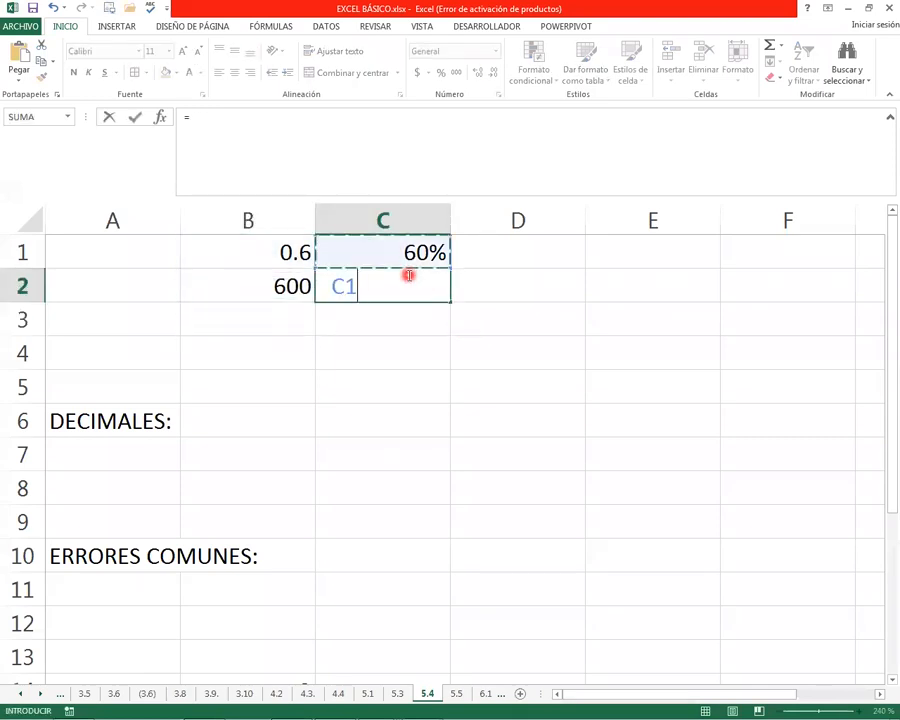
text(*)
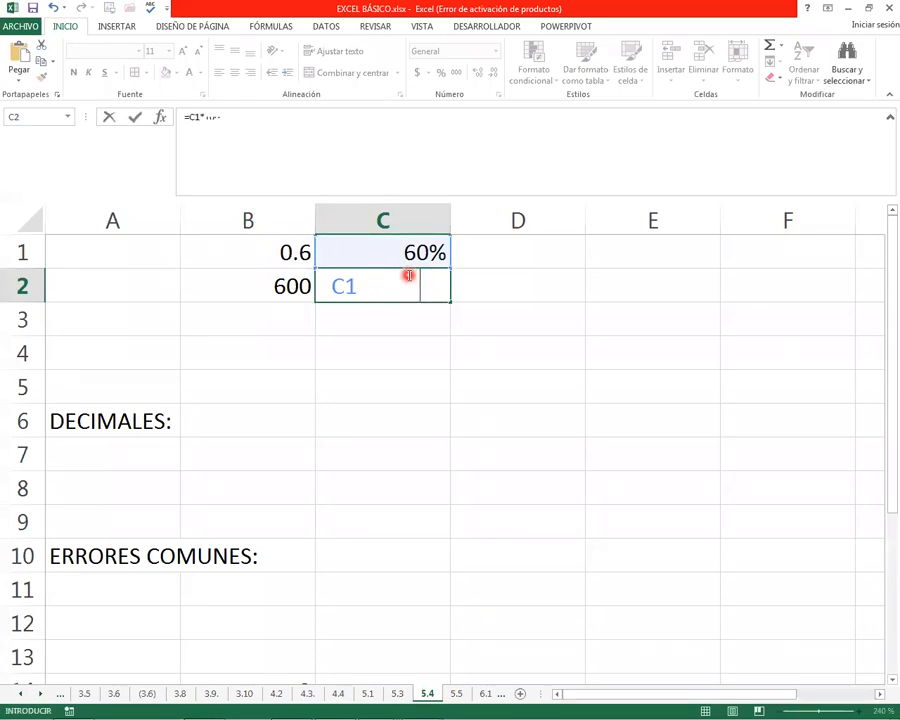
text(1000)
key(Return)
Show the result in C2 in black text and compare its formula with the one in B2
key(Up)
key(Up)
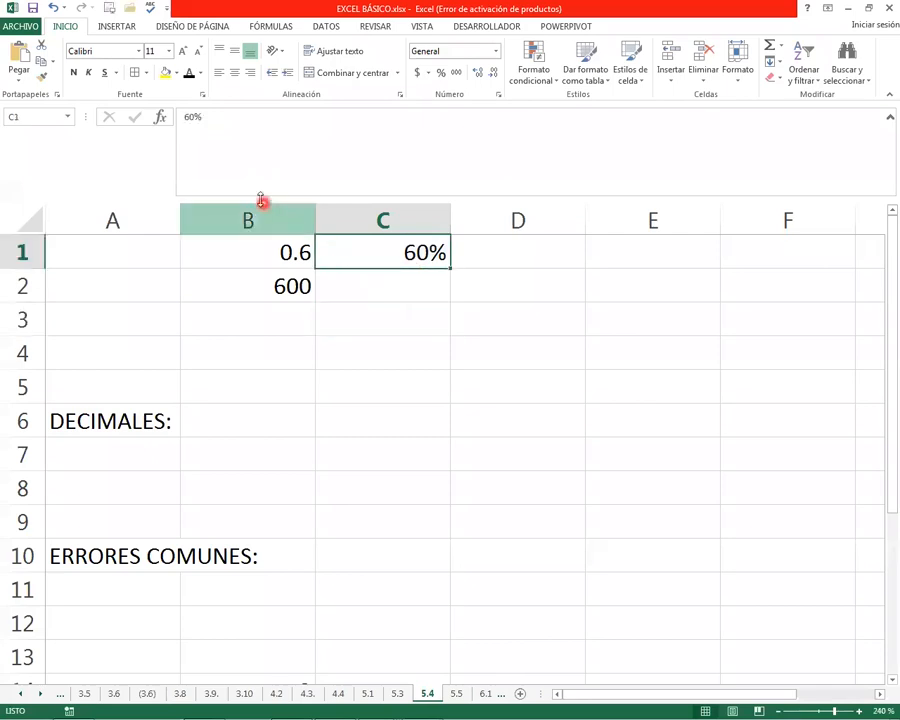
click(358, 278)
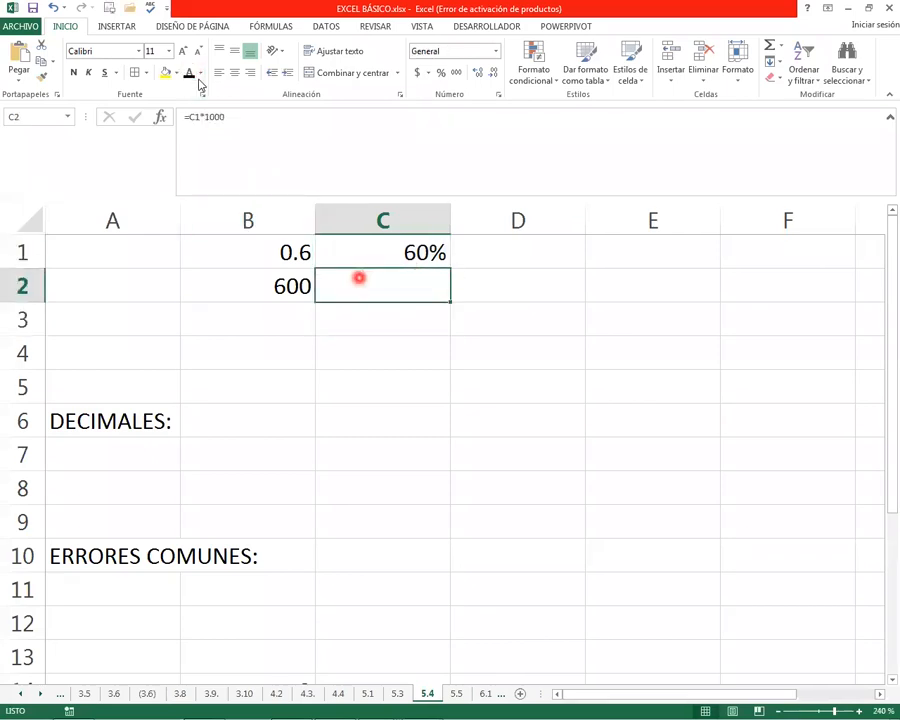
click(250, 282)
click(386, 282)
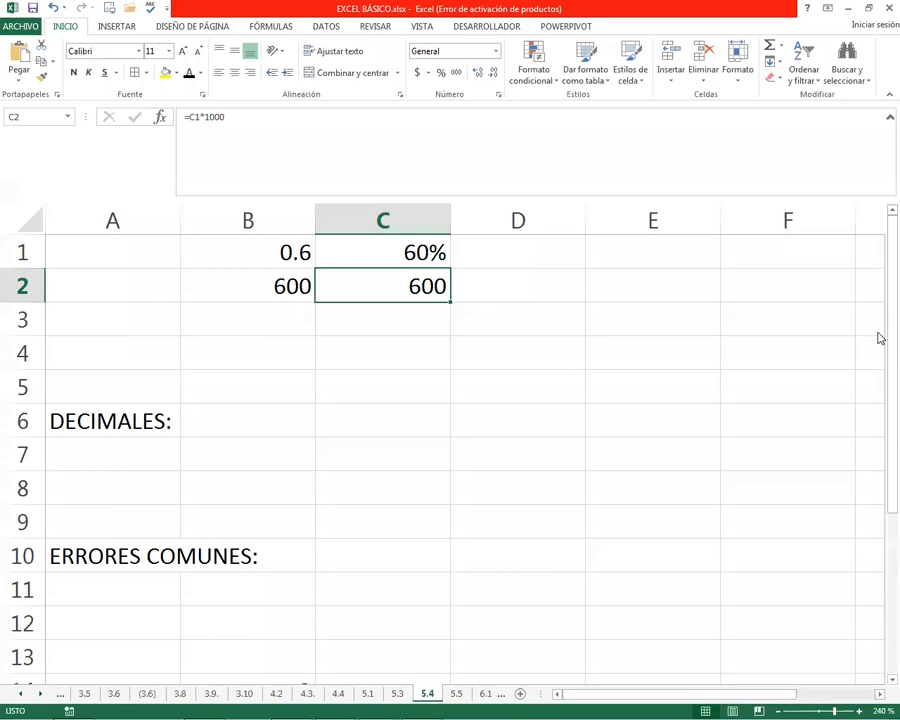
Display the value 4.5676 in B7, beneath the DECIMALES heading, in black text
click(272, 433)
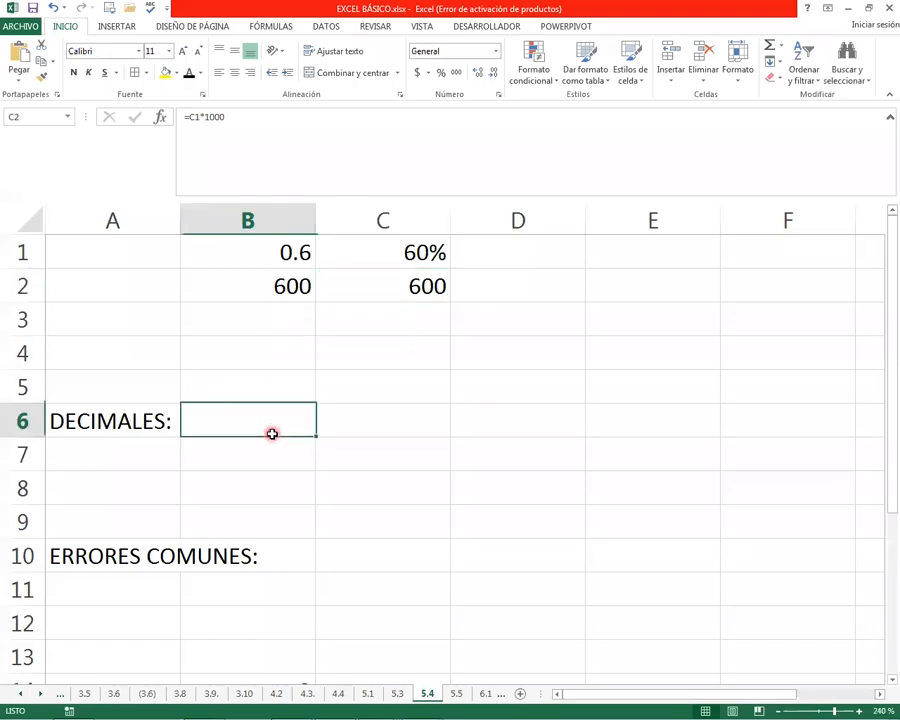
click(132, 452)
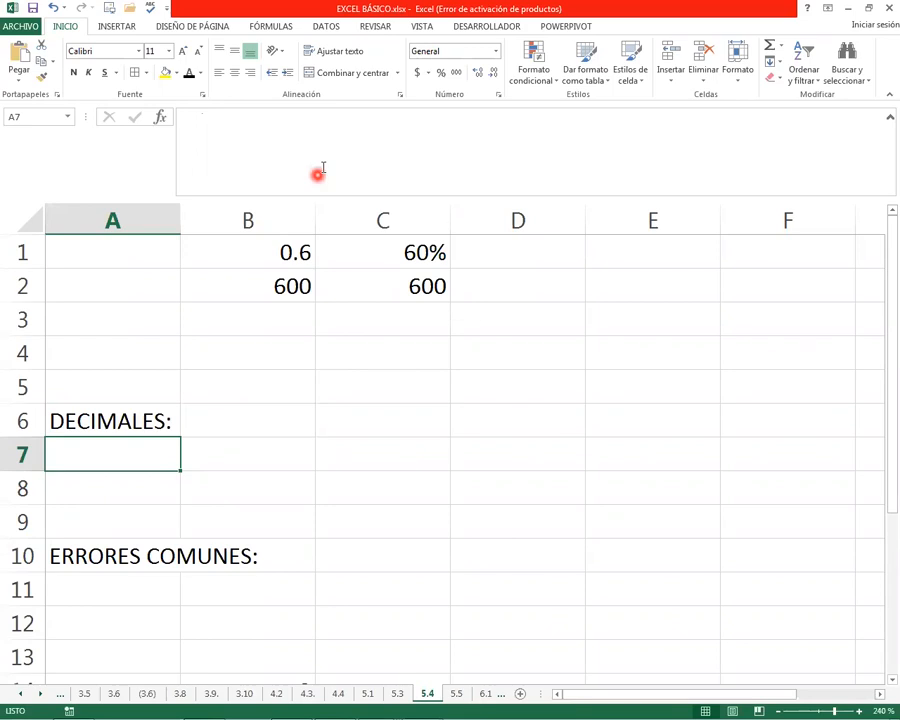
click(356, 319)
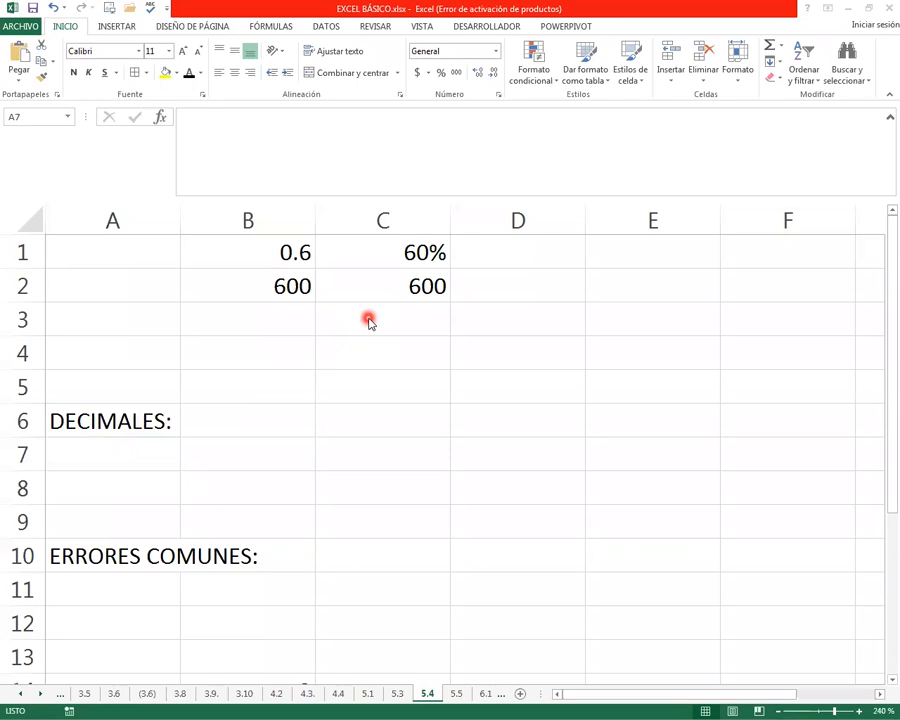
click(240, 454)
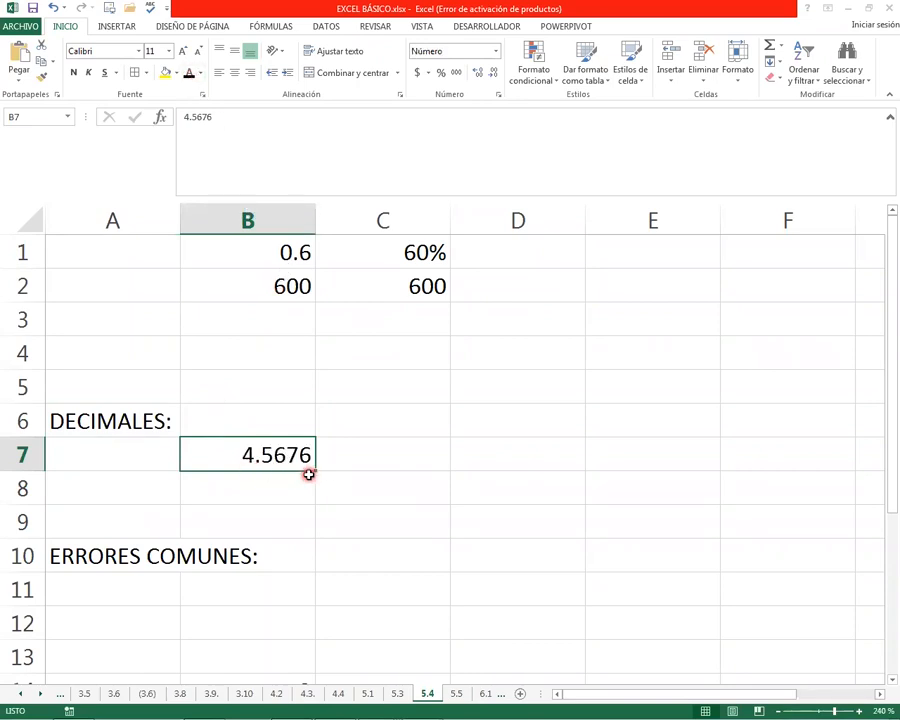
Increase the decimals shown in B7 to six, reduce them to none, and recheck the cell's stored value
double_click(479, 78)
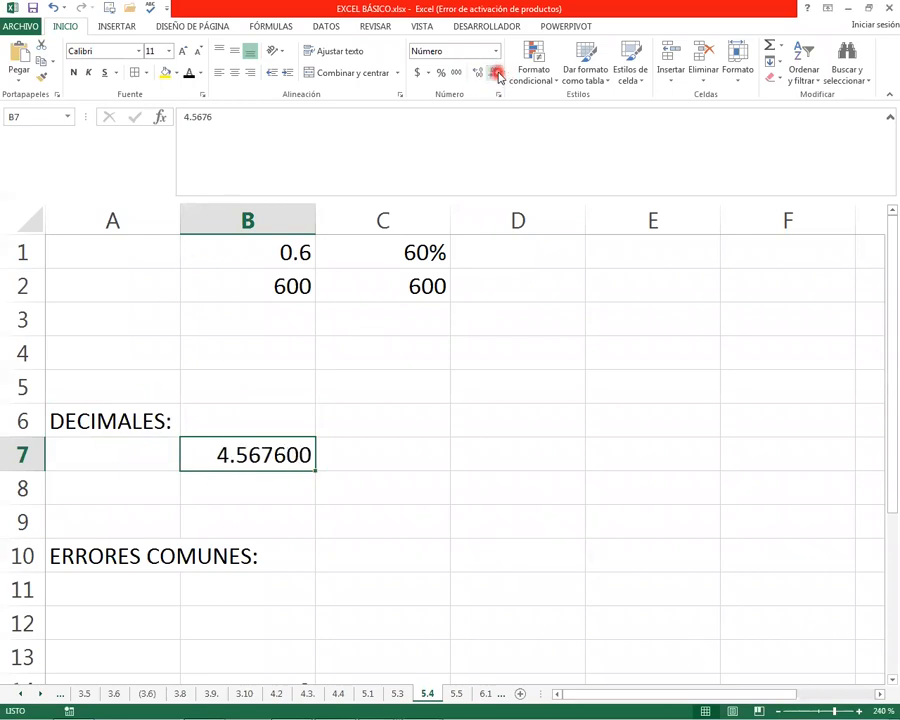
double_click(497, 74)
click(497, 74)
triple_click(497, 74)
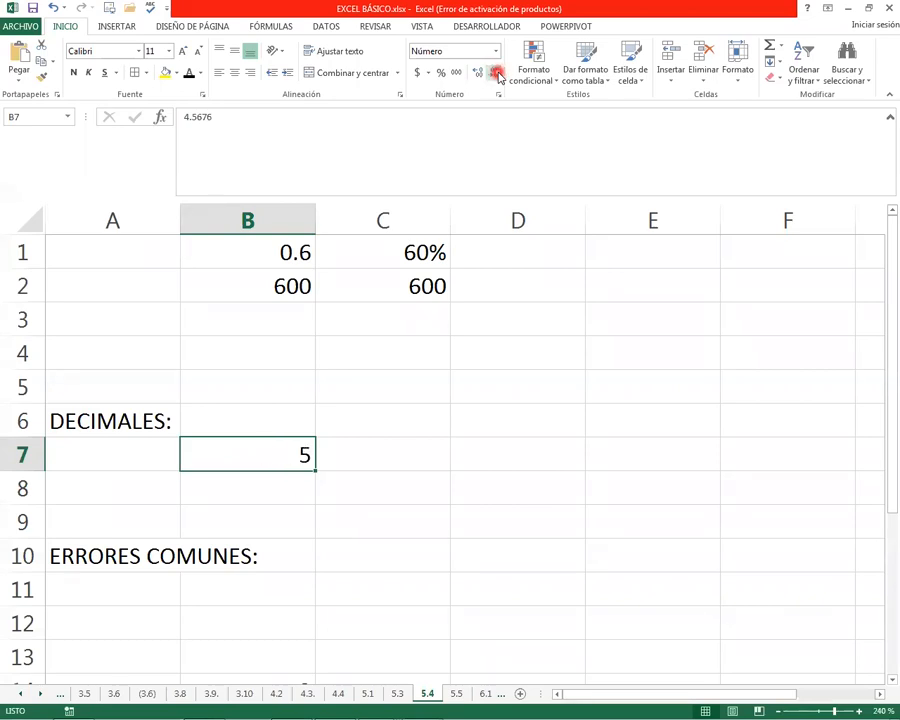
click(246, 481)
click(255, 445)
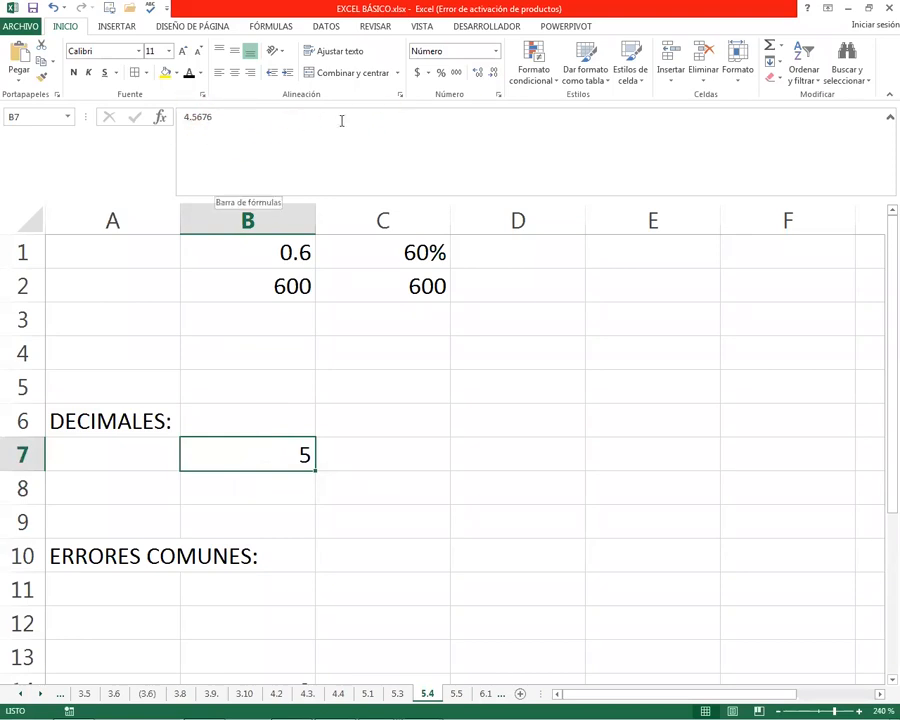
Apply the black font colour to the 1.5 values in B12 and B13 under ERRORES COMUNES
click(343, 576)
click(262, 624)
click(263, 597)
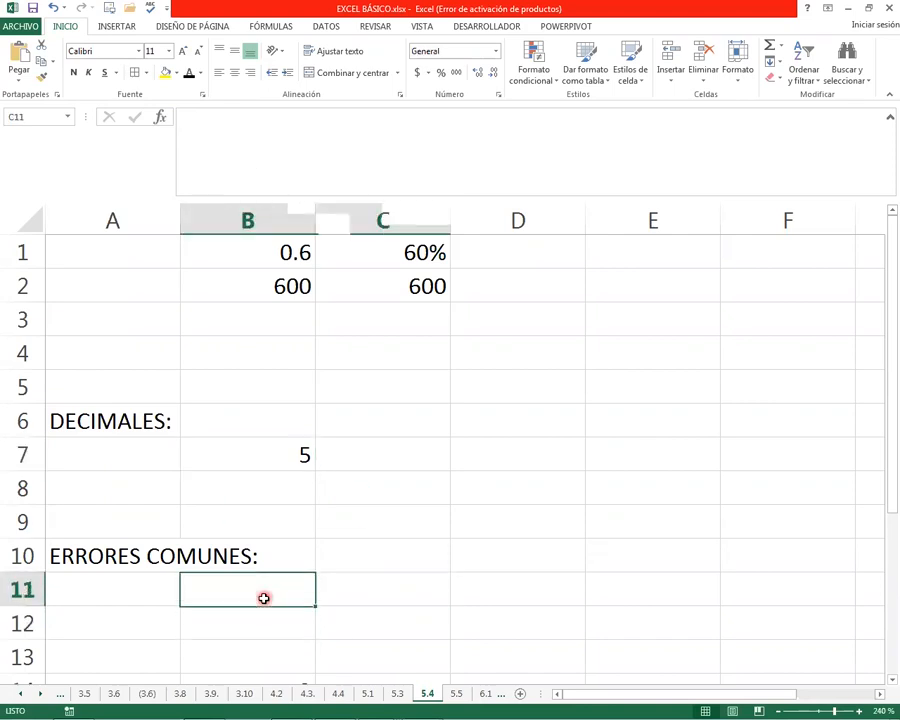
key(Down)
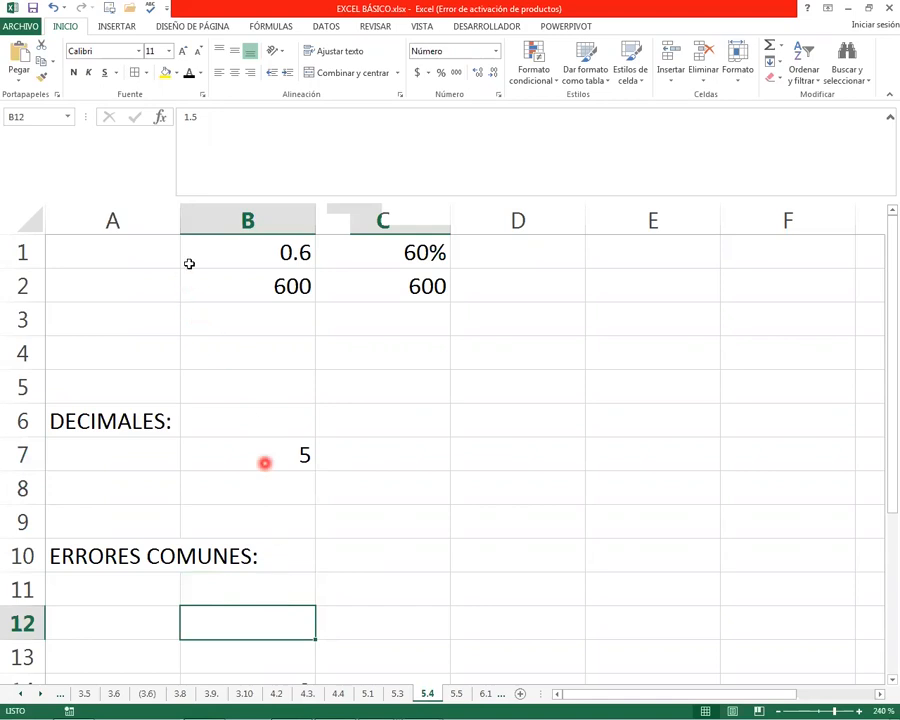
click(189, 72)
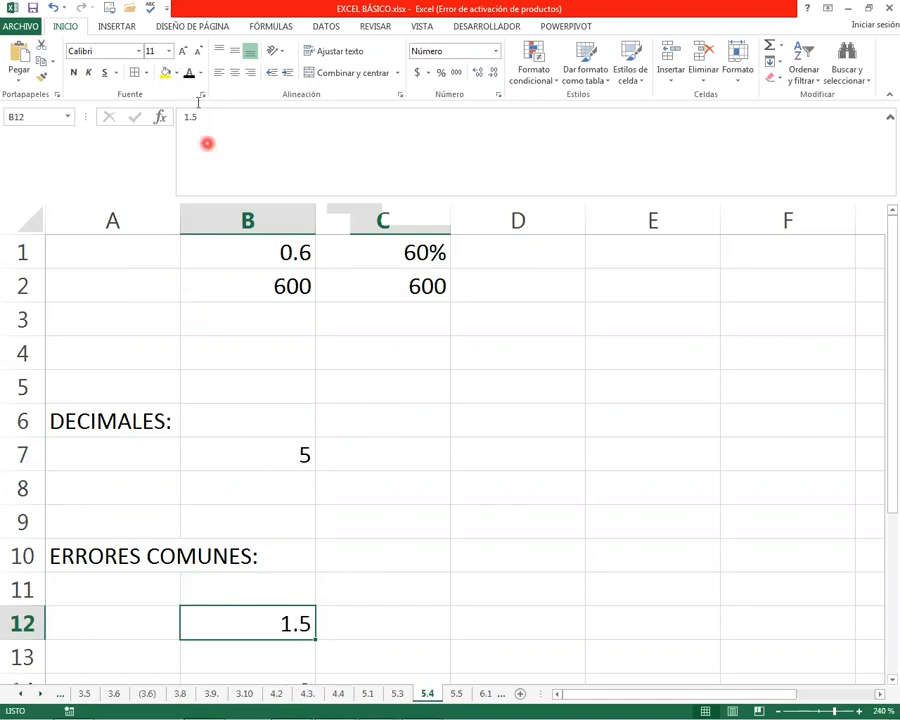
click(253, 655)
click(189, 72)
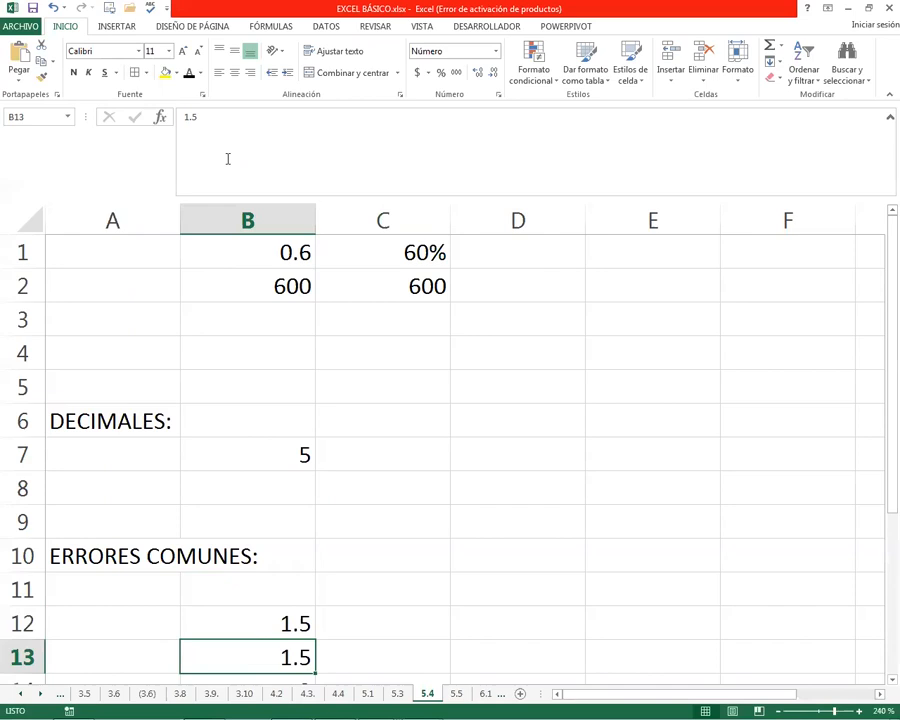
Examine the values in B12 and B13 and the total beneath them in B14
click(301, 589)
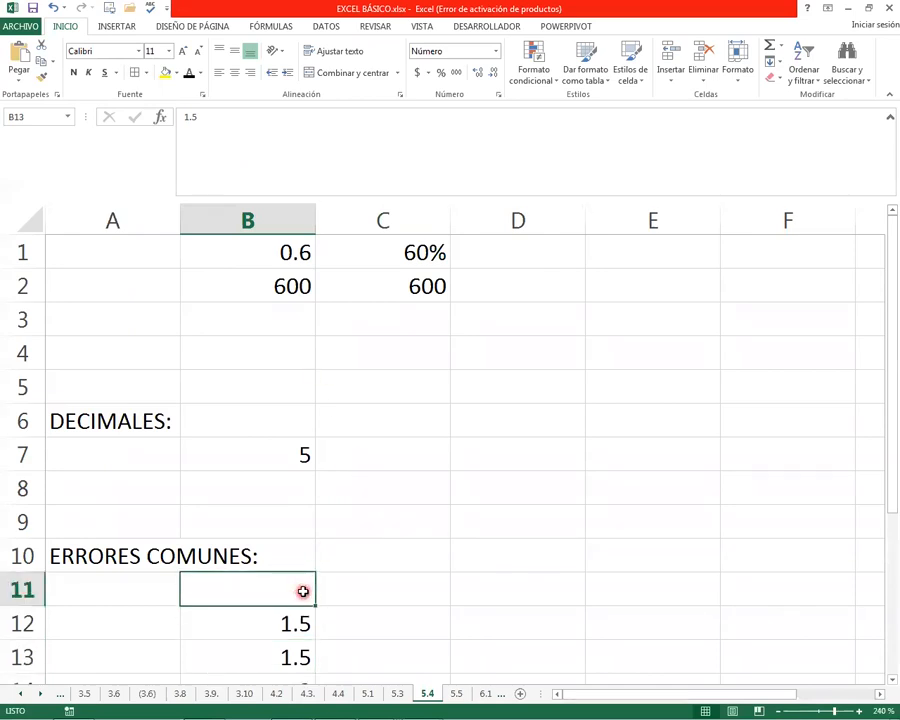
click(296, 623)
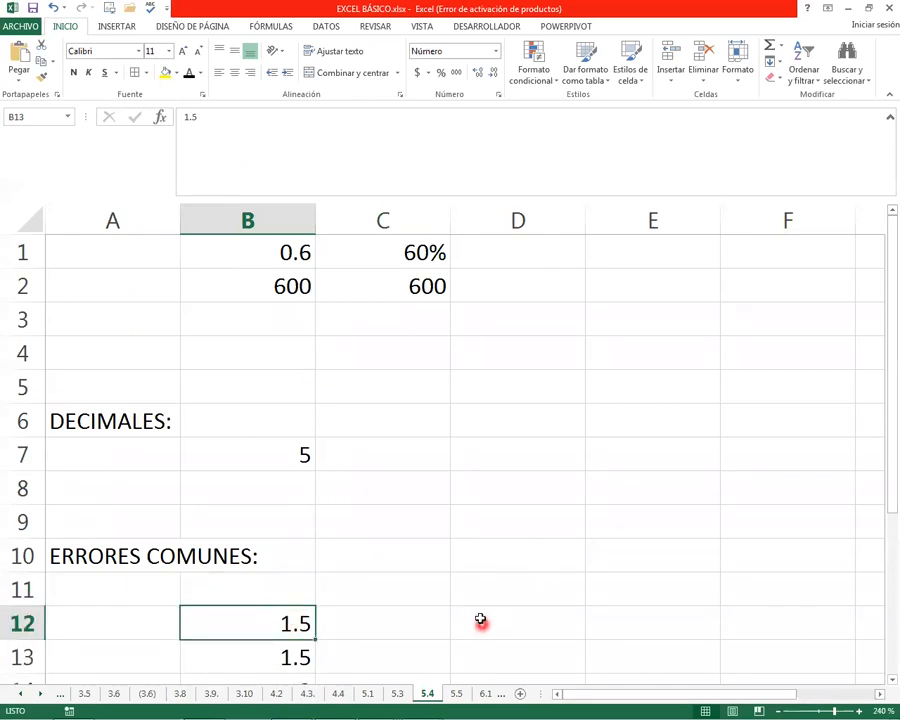
click(297, 657)
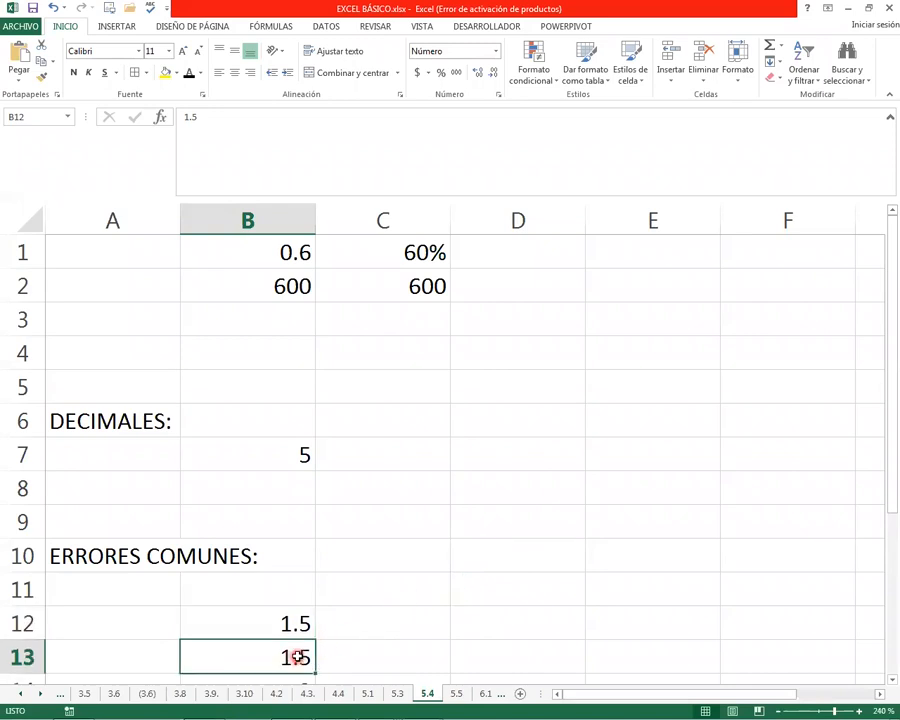
key(Down)
key(Down)
key(Down)
key(Up)
key(Up)
key(Up)
key(Up)
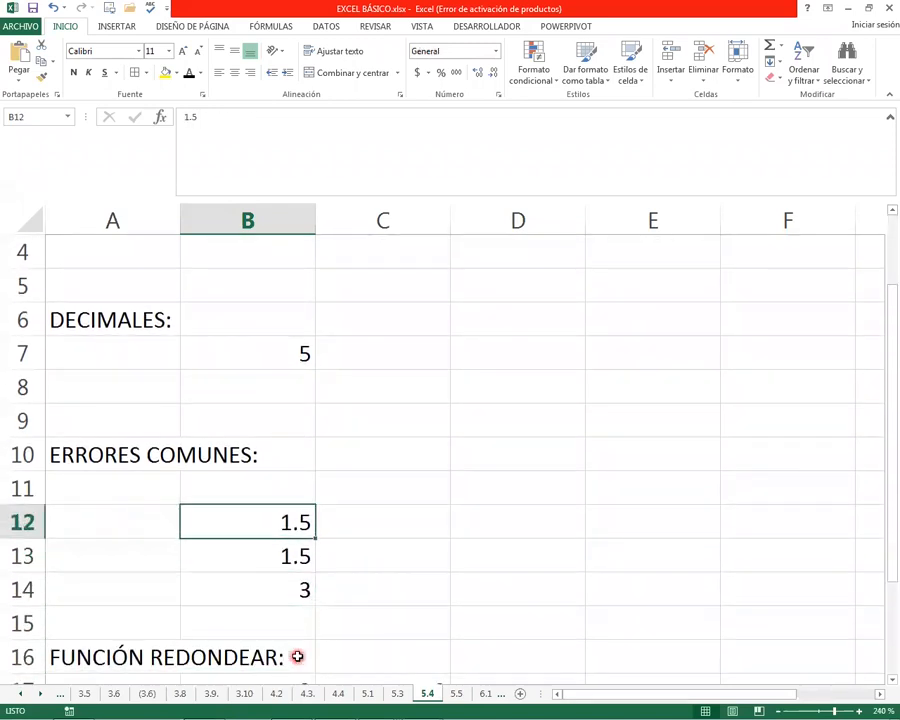
Clear the total in B14
key(Down)
key(Down)
key(Down)
key(Up)
key(Delete)
Reduce the number format of B12 and B13 to no decimals
key(Up)
key(Up)
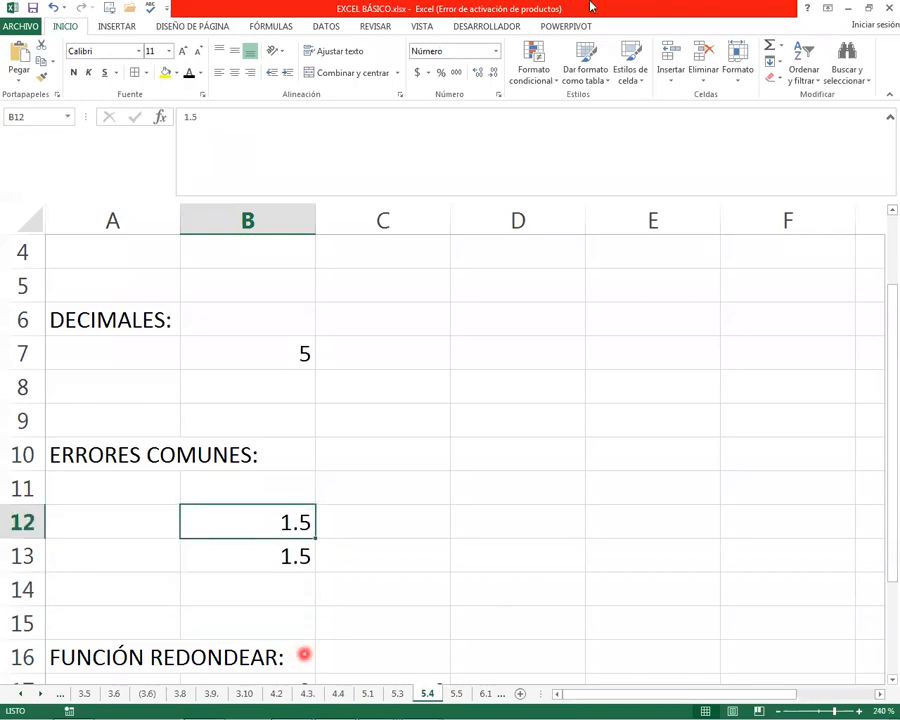
click(475, 76)
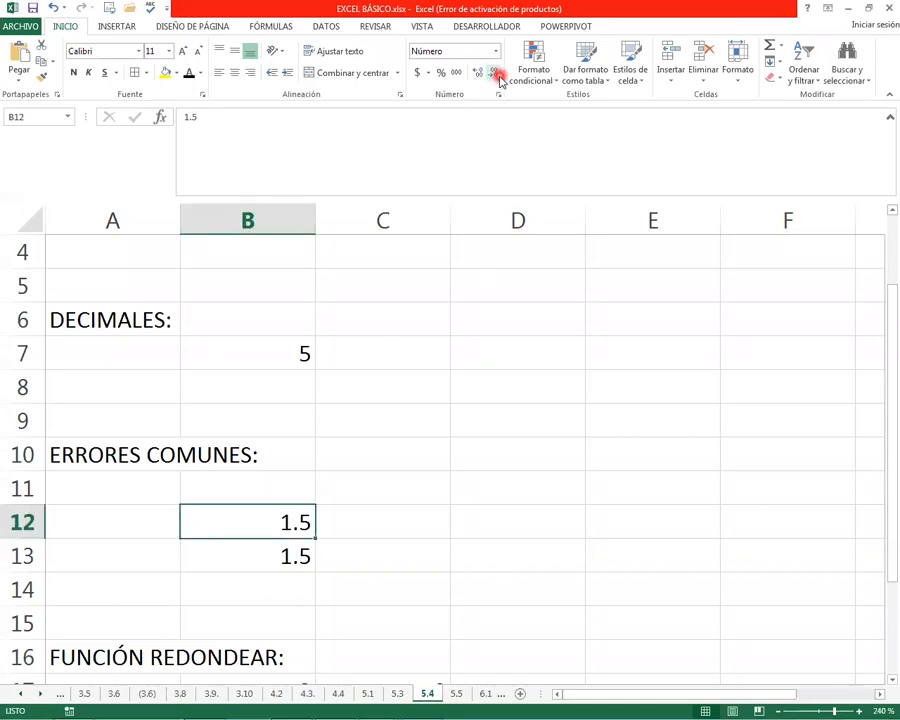
click(493, 73)
click(298, 553)
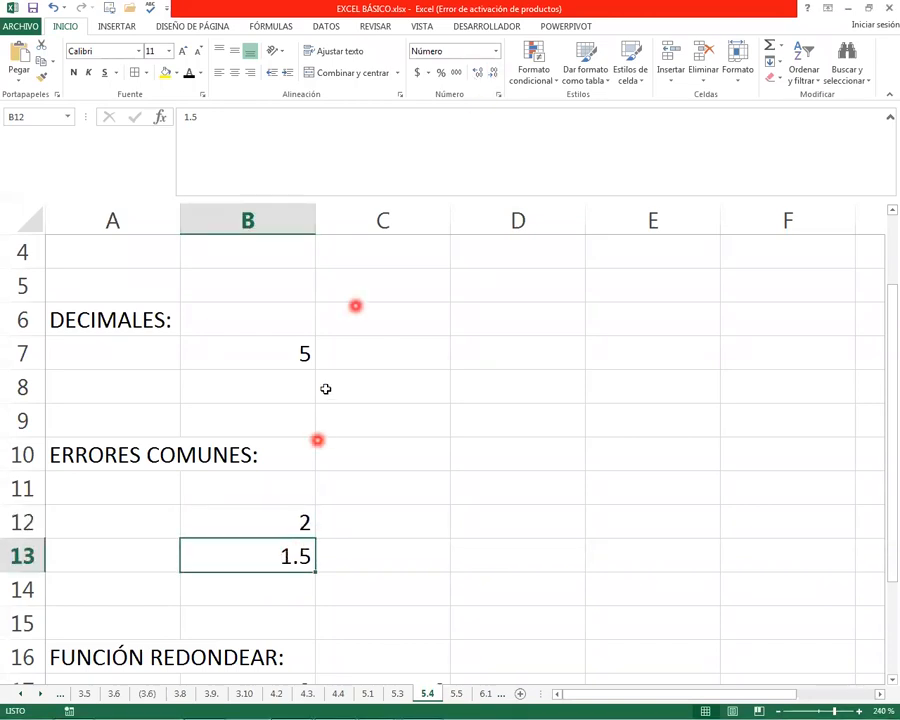
click(493, 73)
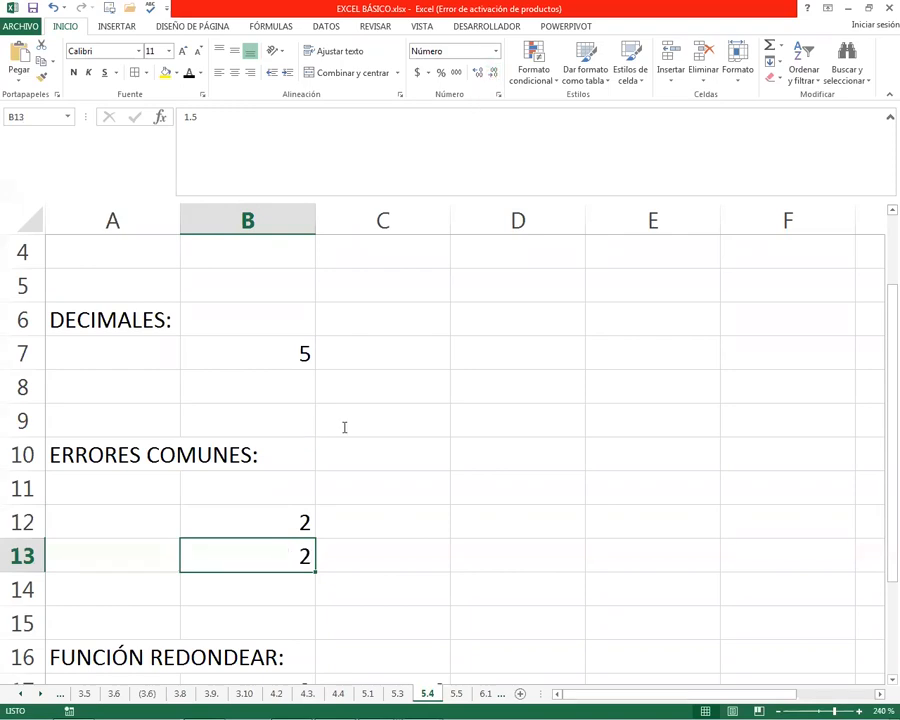
Enter the AutoSum formula =SUMA(B12:B13) in B14
key(Return)
click(771, 46)
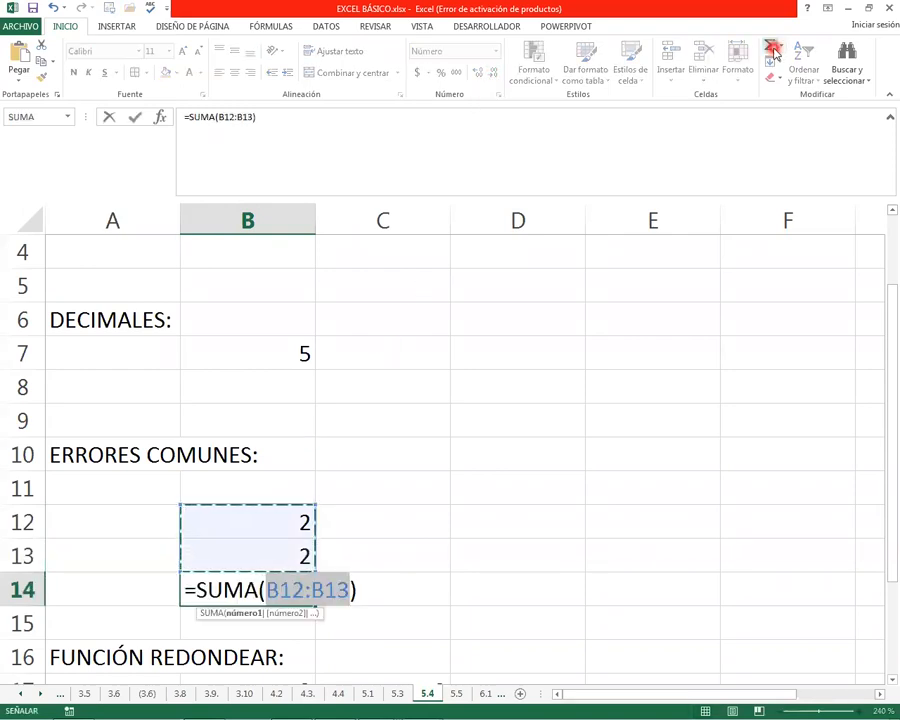
key(Return)
Compare the total in B14 with the displayed and stored values of B12 and B13
key(Up)
key(Up)
key(Down)
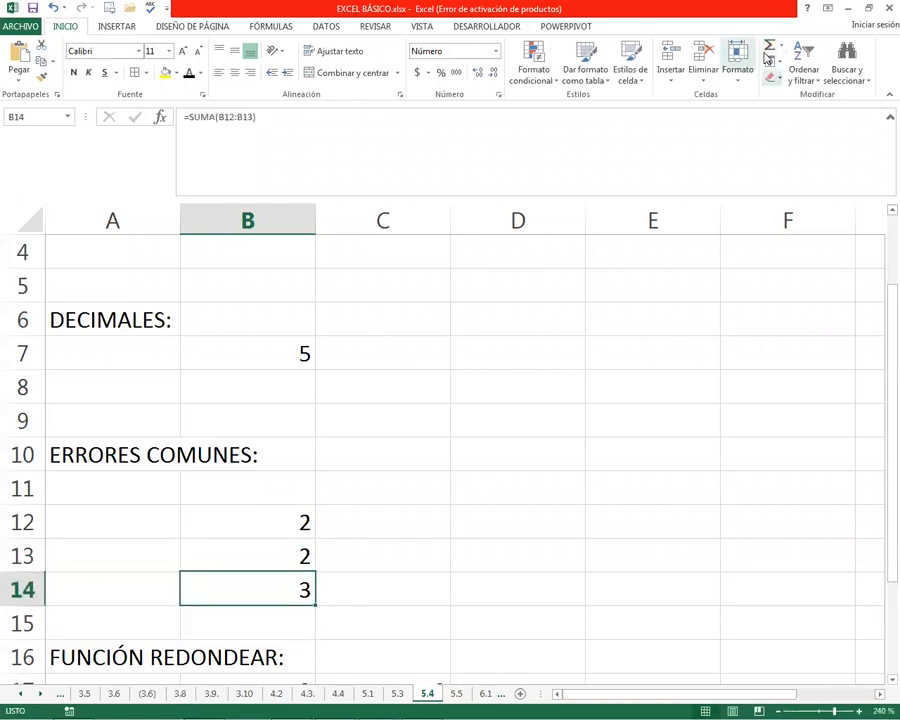
key(Up)
key(Up)
key(Down)
key(Down)
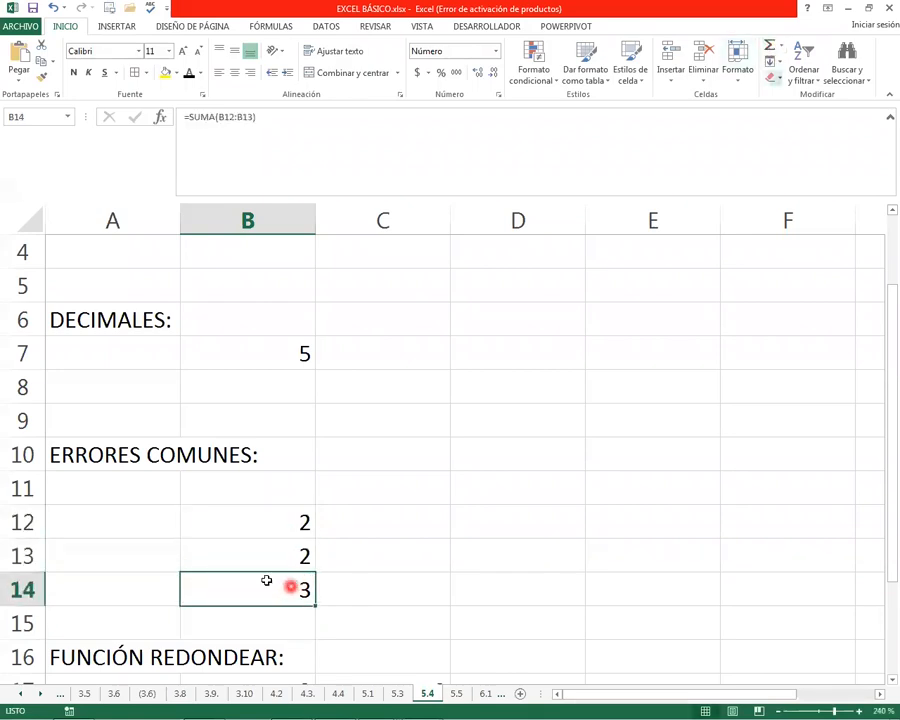
click(301, 548)
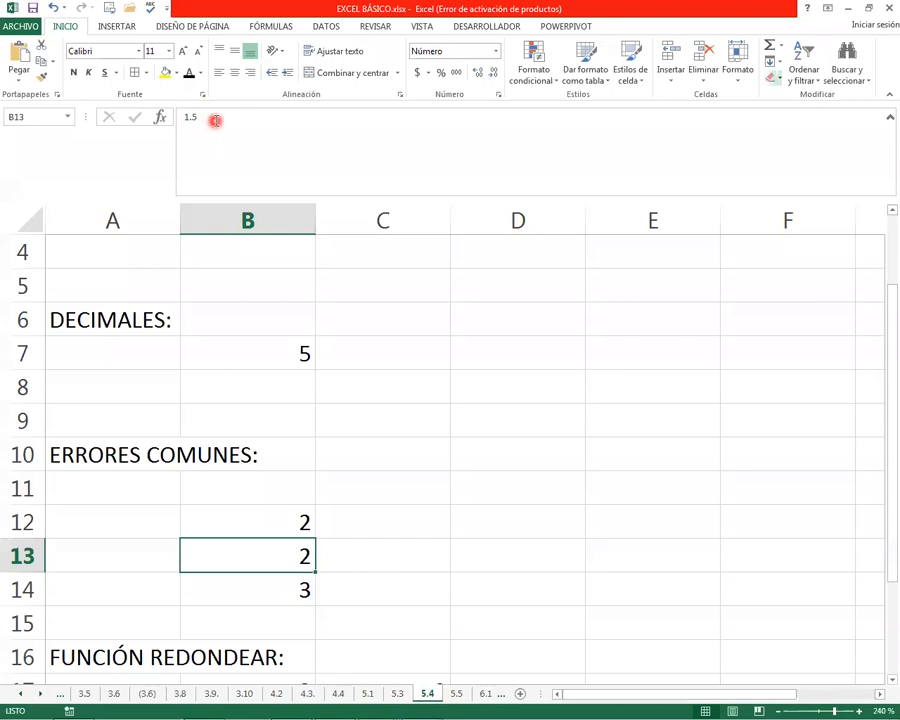
drag(300, 516, 318, 574)
click(283, 589)
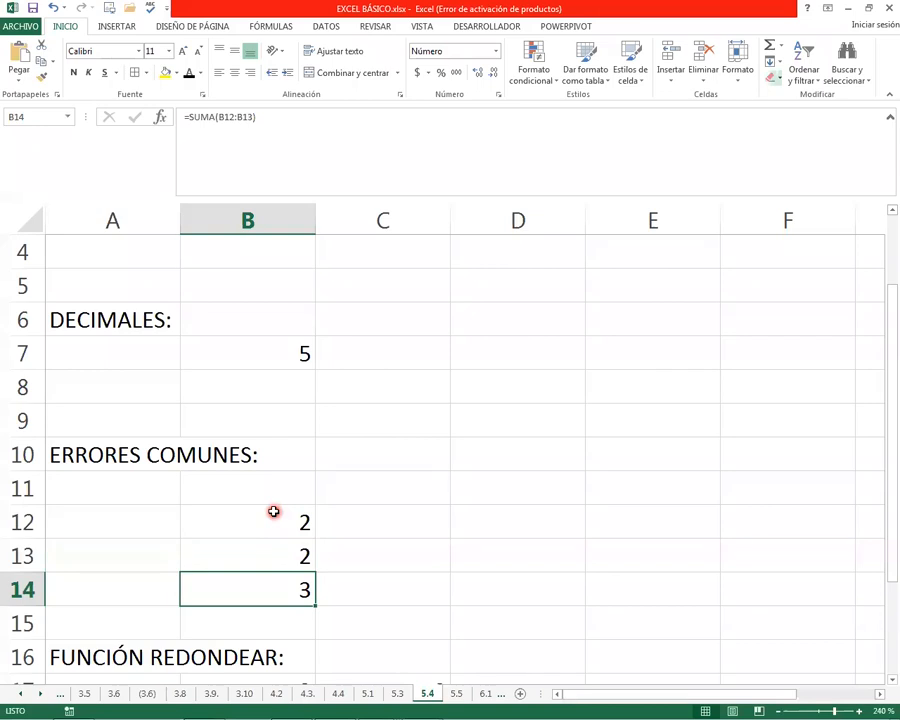
Check the stored values behind the rounded numbers in B12 and B13 against the sum formula in B14
click(273, 510)
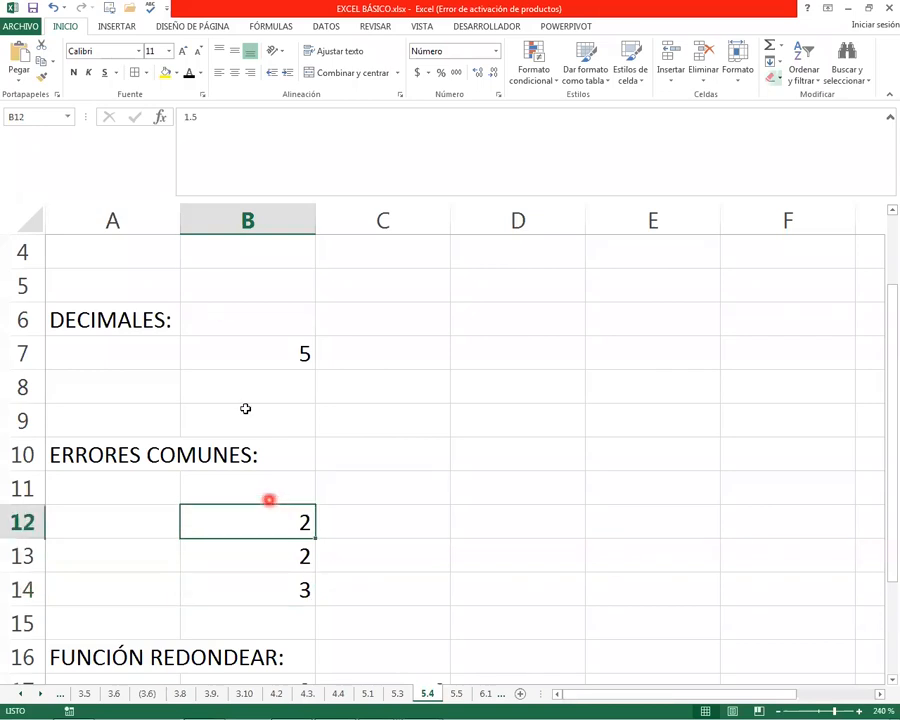
click(263, 556)
click(262, 526)
click(477, 74)
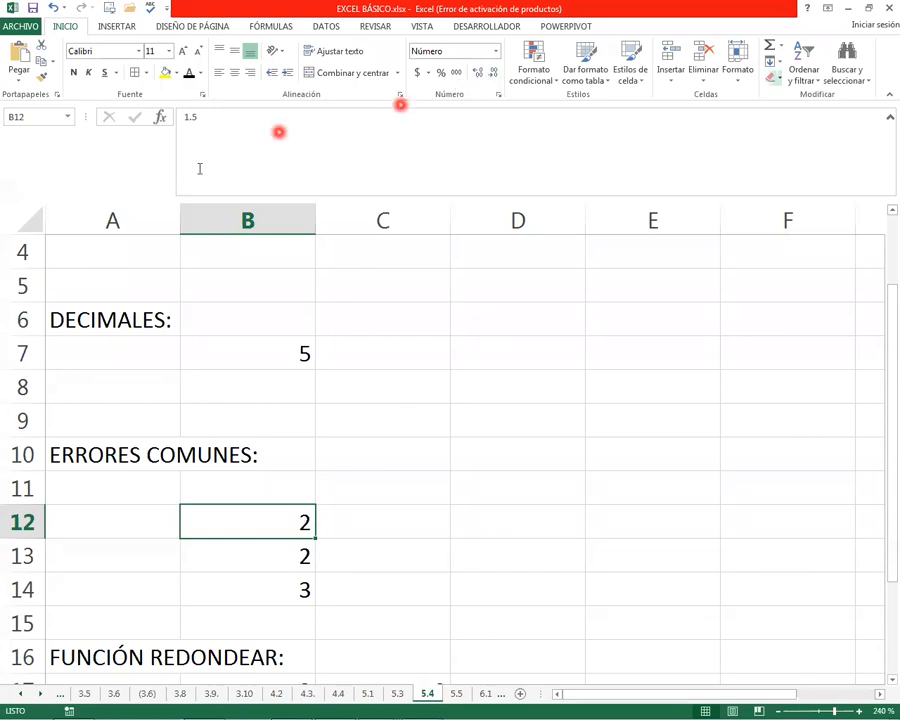
click(286, 596)
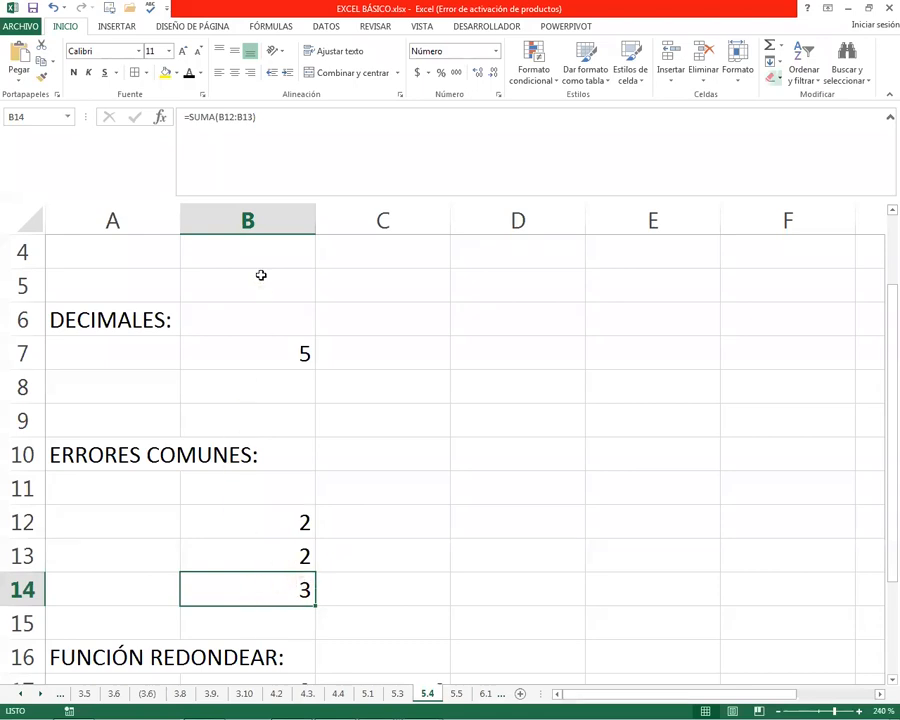
click(268, 522)
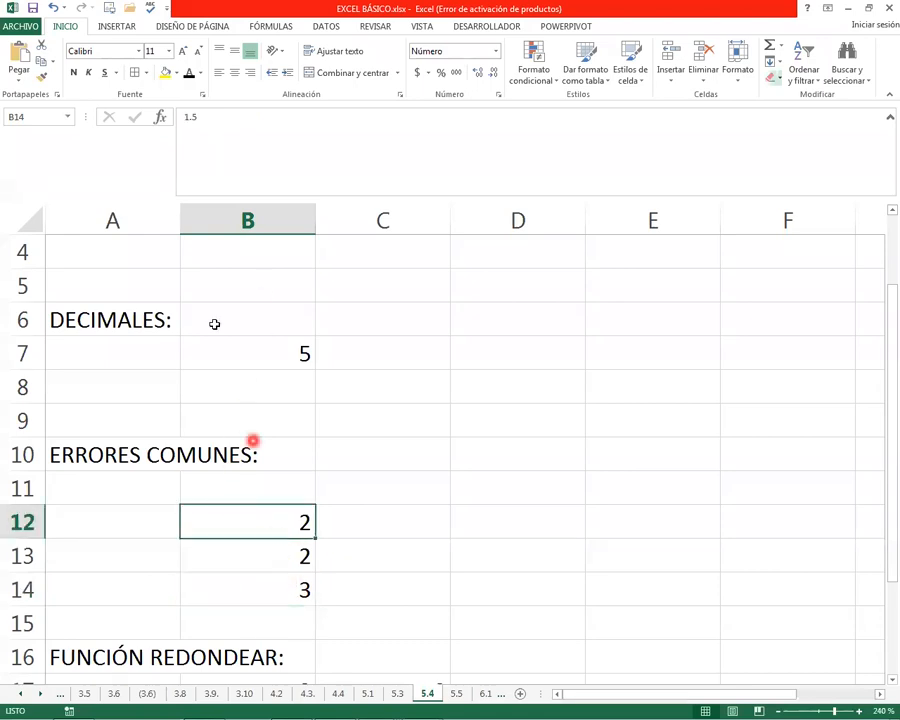
click(275, 553)
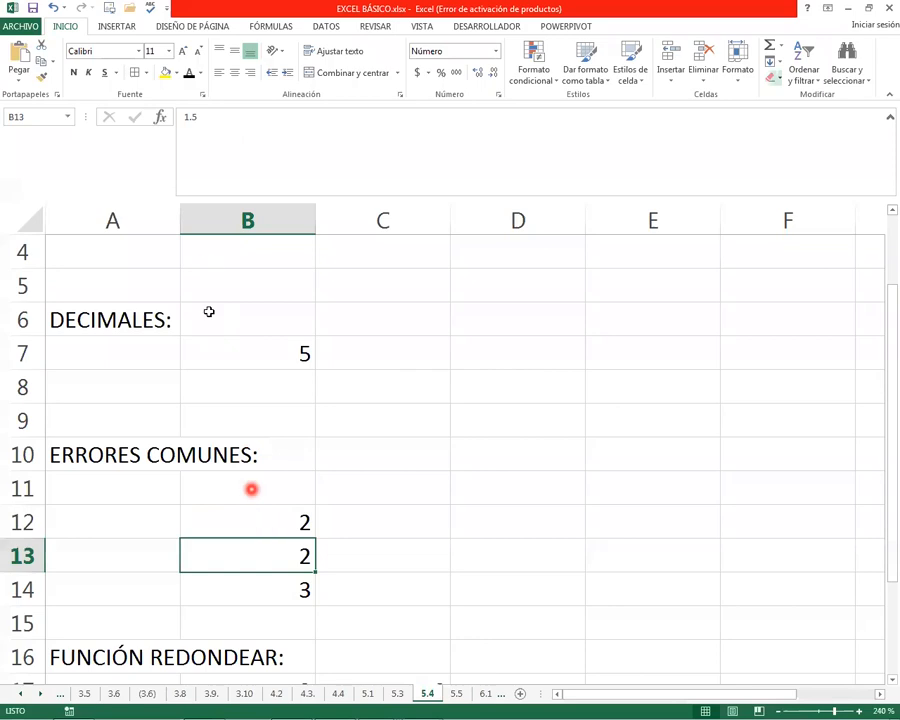
click(482, 149)
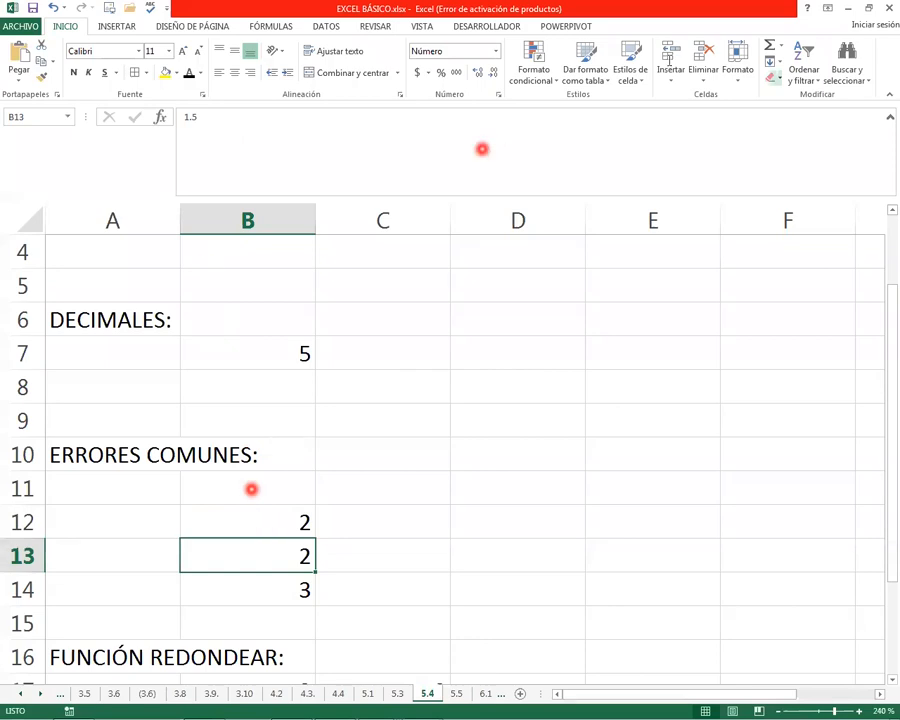